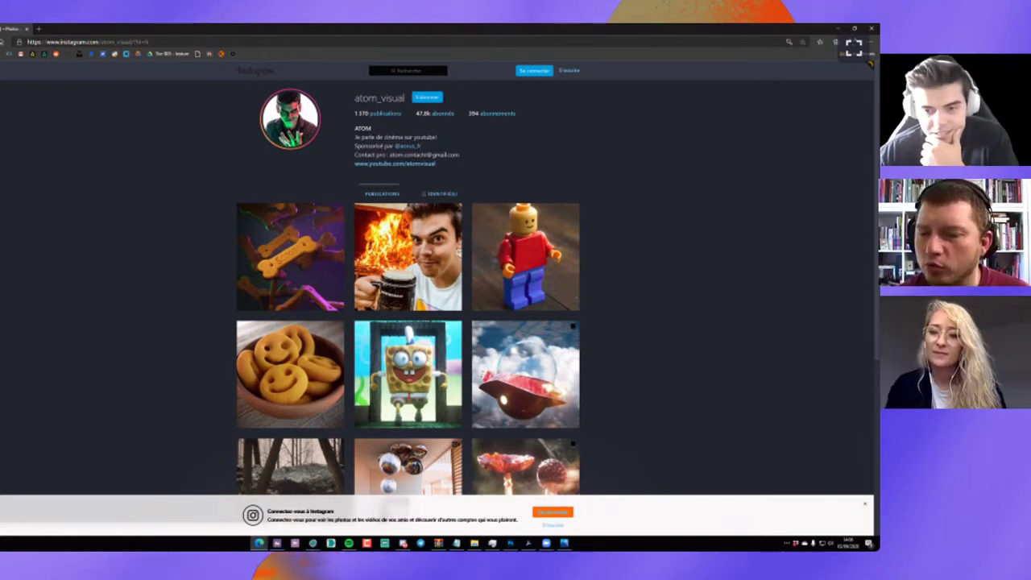
Browse the creator's Instagram grid, open the UFO photo post and dismiss the login prompt.
scroll(41, 314, down, 1)
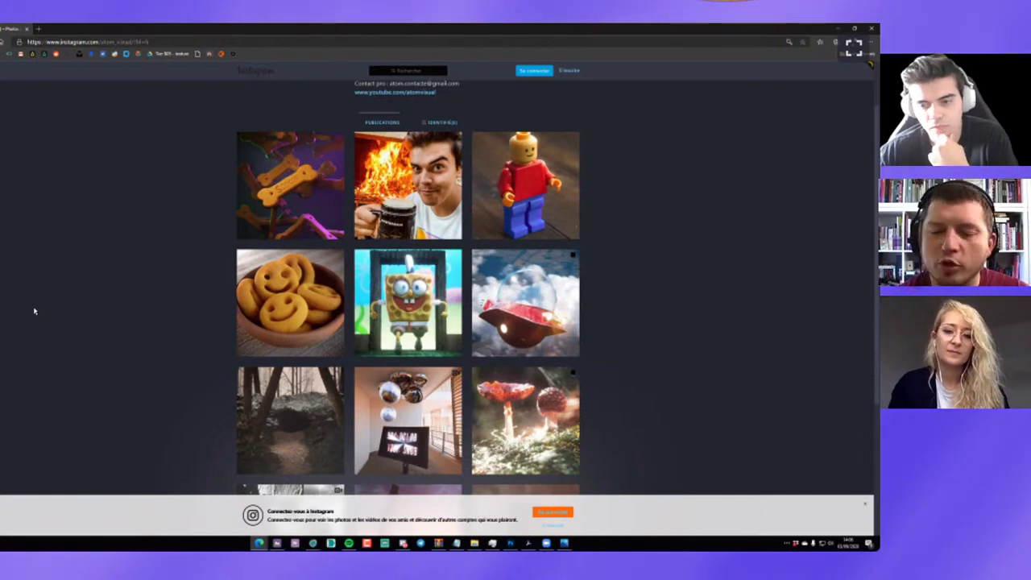
scroll(35, 311, up, 1)
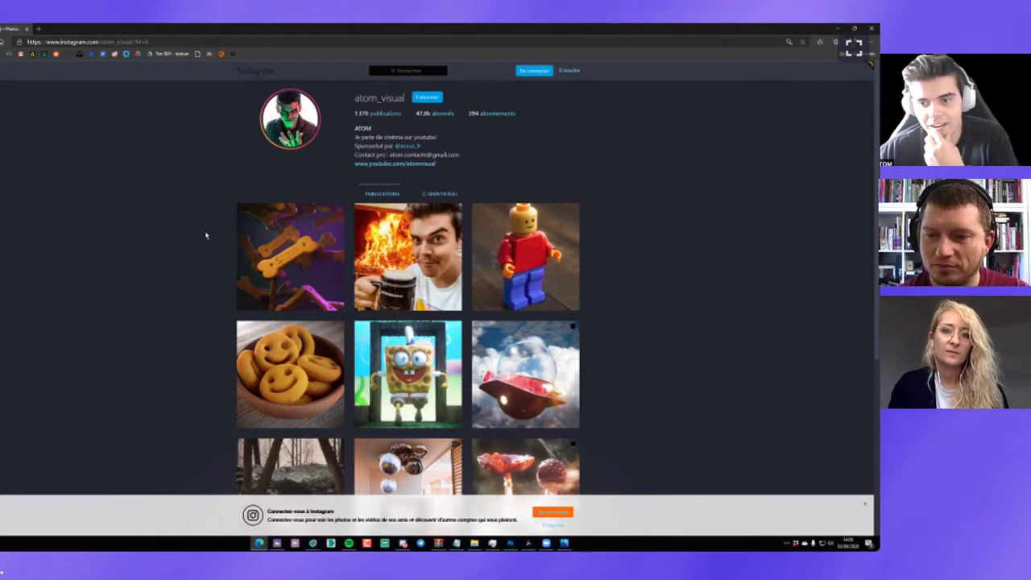
scroll(373, 255, down, 1)
scroll(372, 255, down, 1)
scroll(346, 248, down, 1)
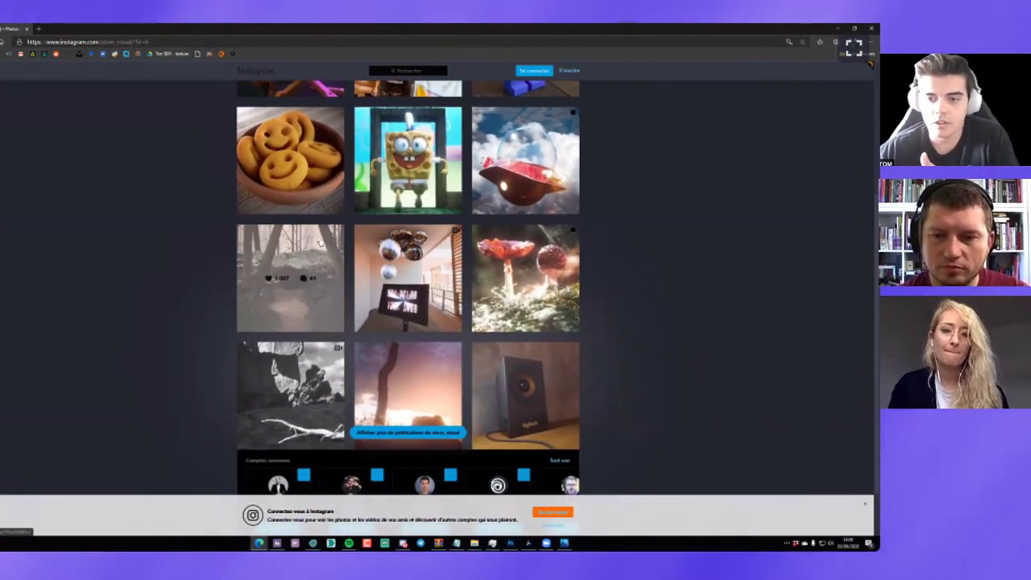
scroll(317, 242, up, 2)
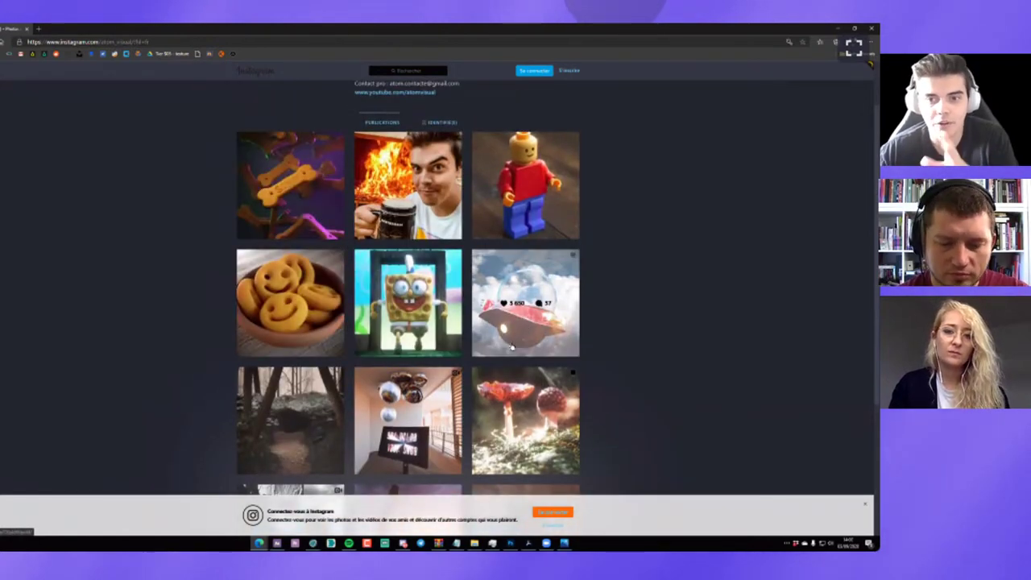
click(512, 344)
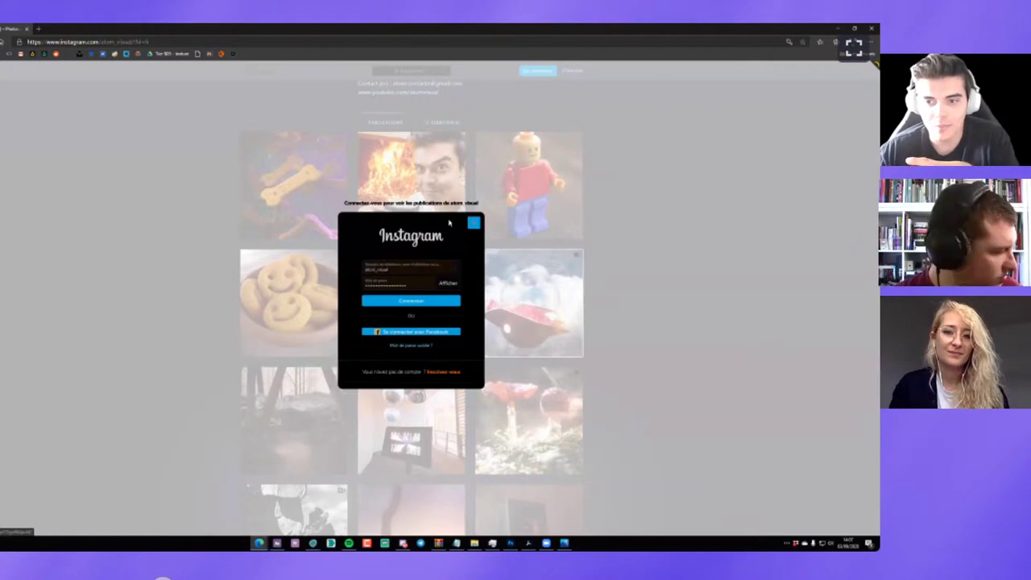
click(473, 223)
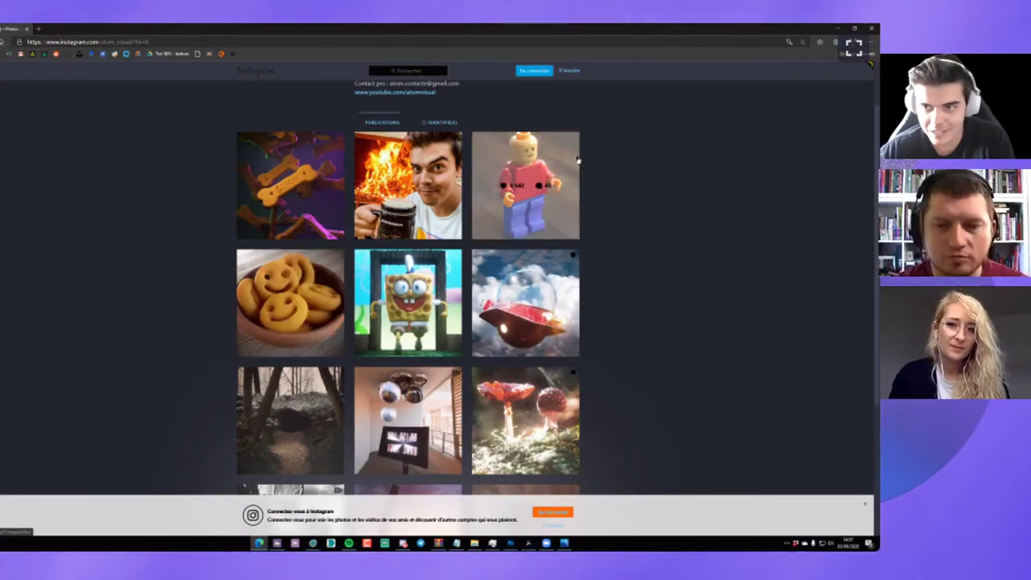
Scroll through the Instagram profile's CG posts, then move on to the YouTube tab.
scroll(631, 235, down, 1)
scroll(632, 236, up, 2)
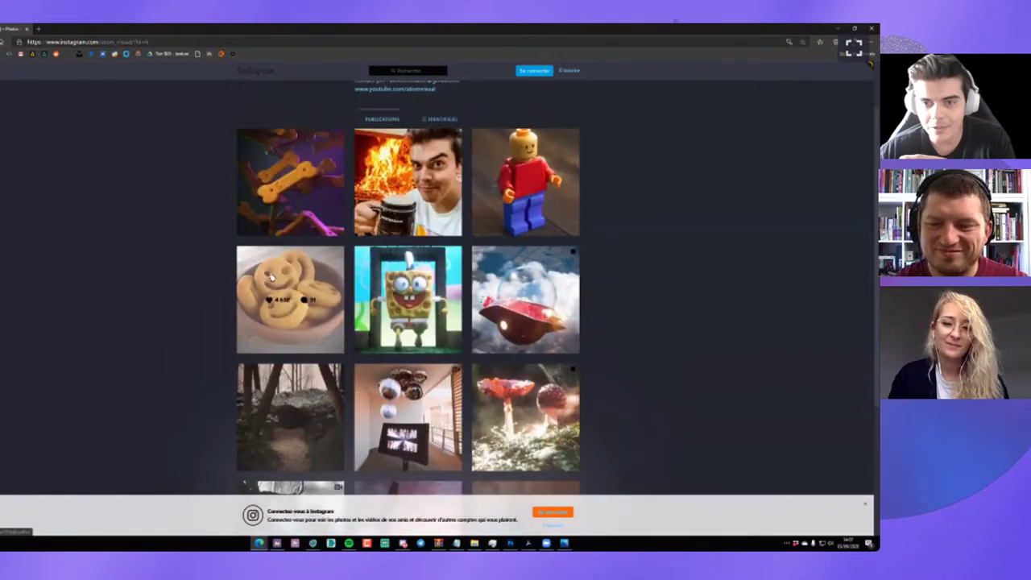
scroll(259, 244, down, 1)
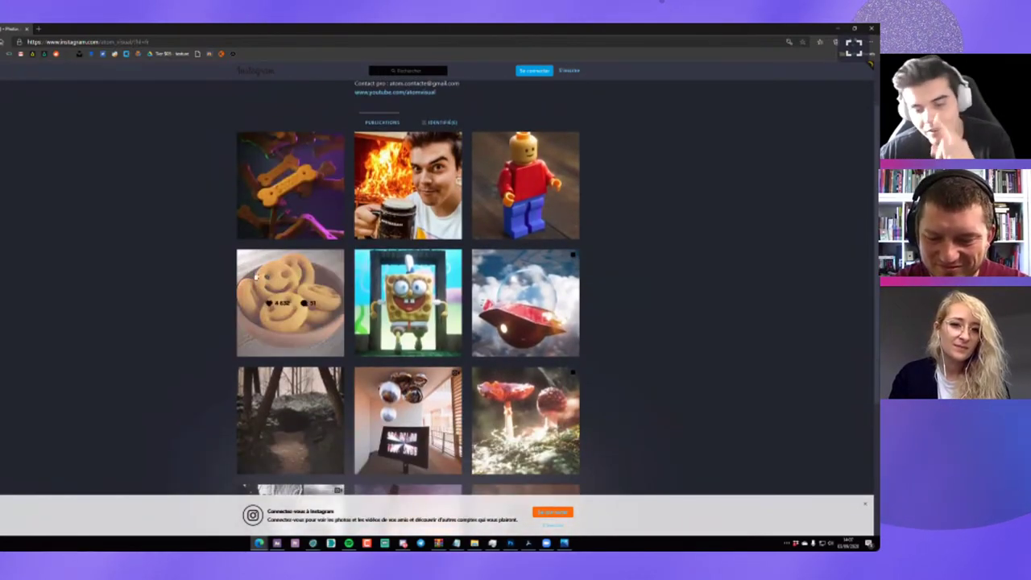
scroll(259, 244, down, 3)
scroll(263, 272, up, 5)
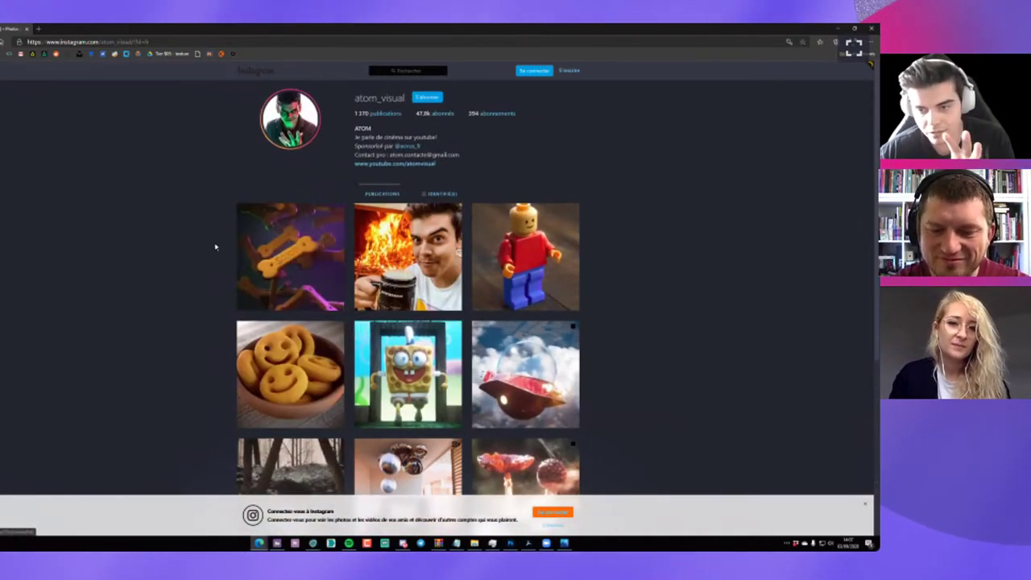
scroll(263, 272, down, 2)
scroll(266, 274, down, 3)
scroll(274, 280, down, 1)
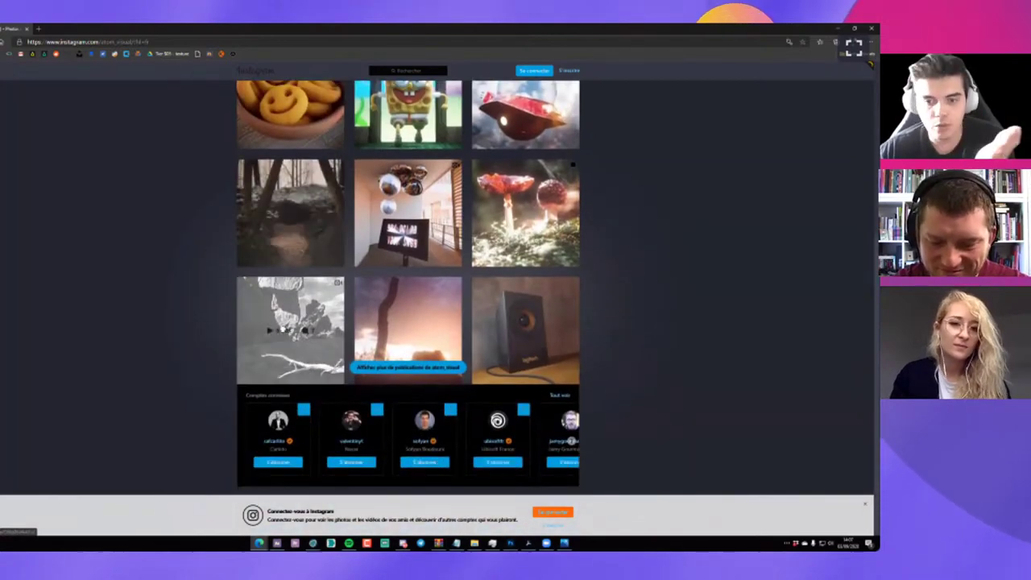
scroll(362, 290, up, 2)
scroll(459, 306, down, 2)
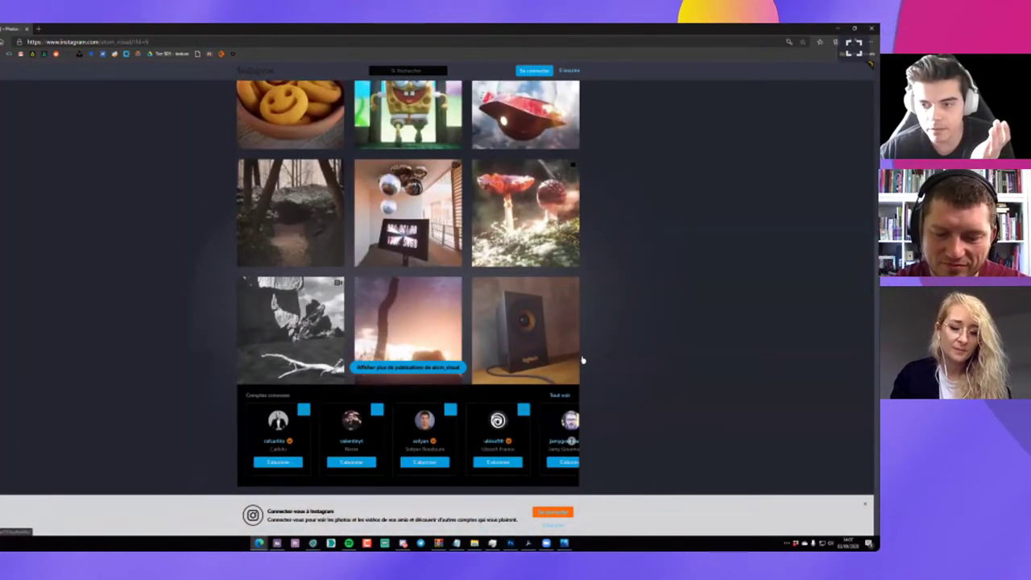
scroll(583, 357, up, 5)
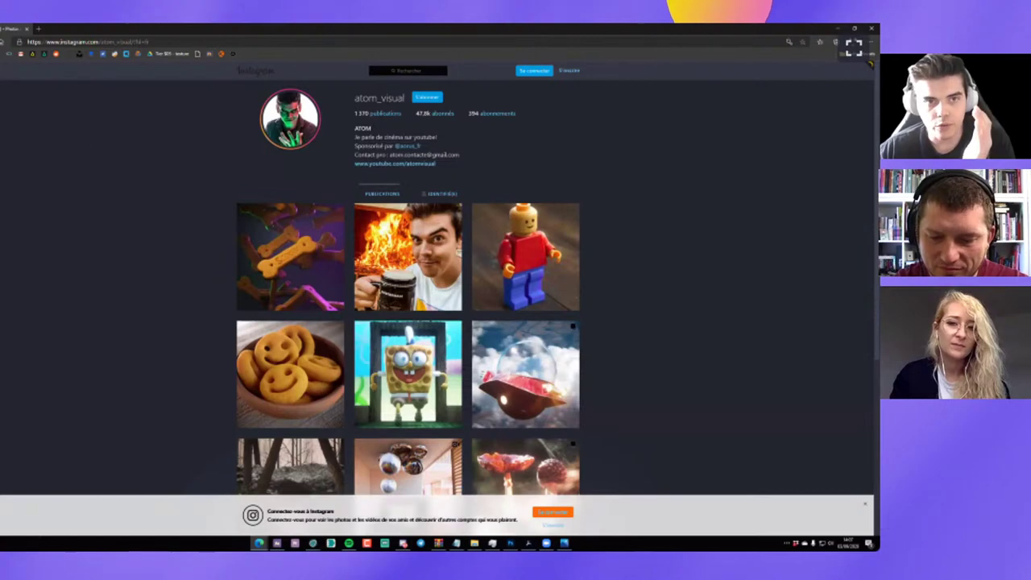
key(ctrl+Tab)
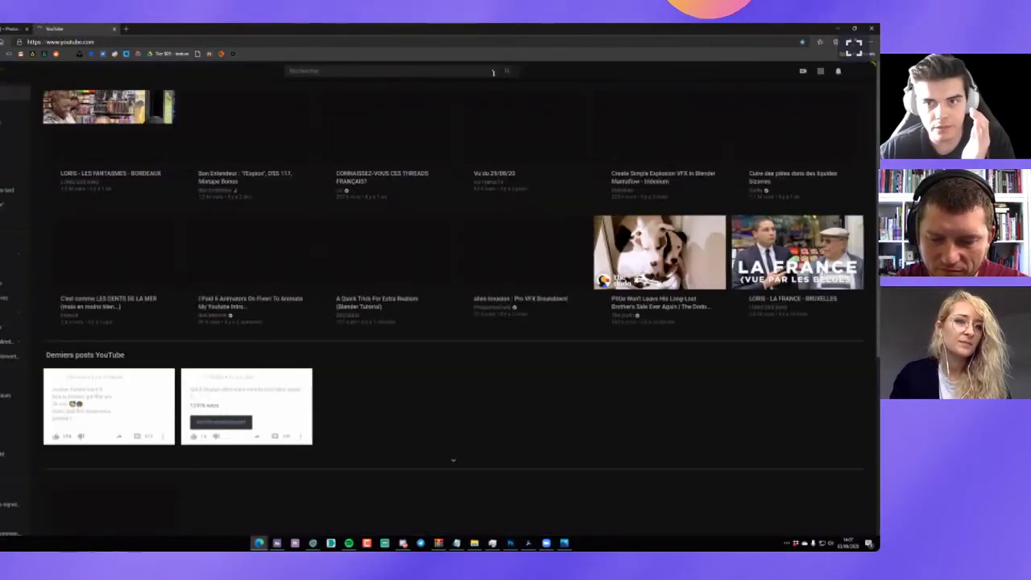
Go to your own channel from the YouTube avatar menu and scroll its popular videos and uploads.
click(858, 70)
click(813, 118)
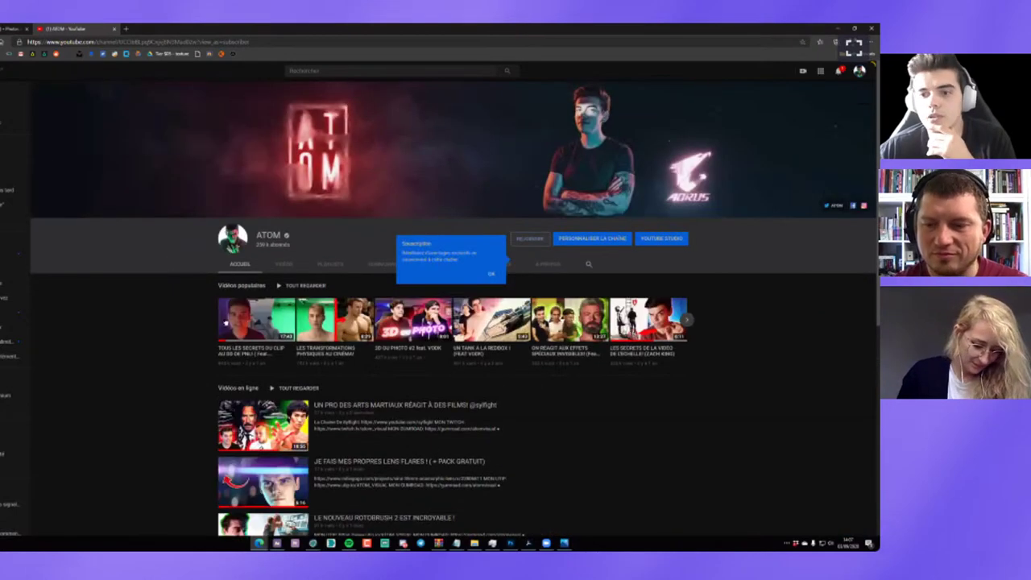
scroll(235, 321, down, 8)
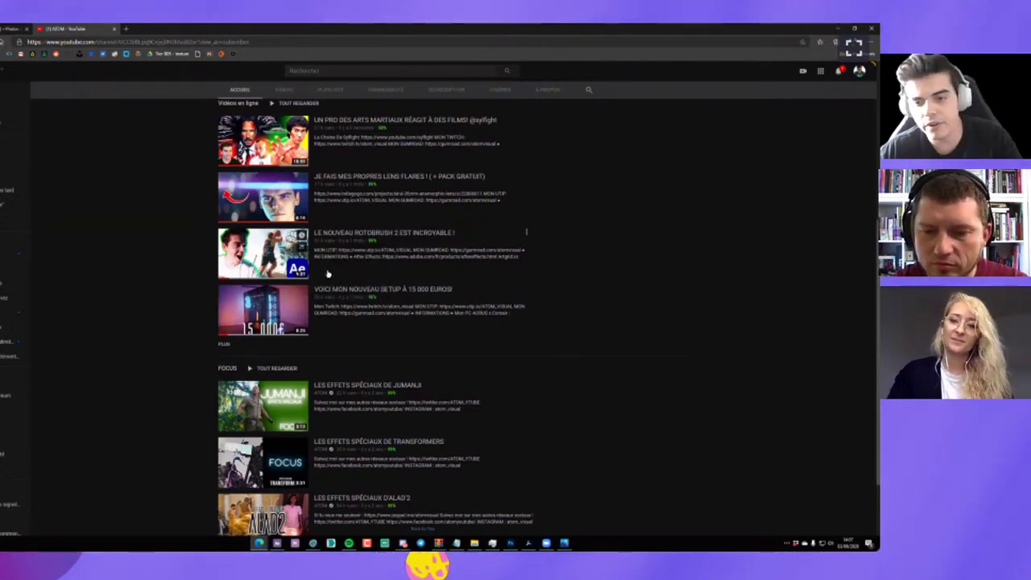
scroll(328, 274, down, 2)
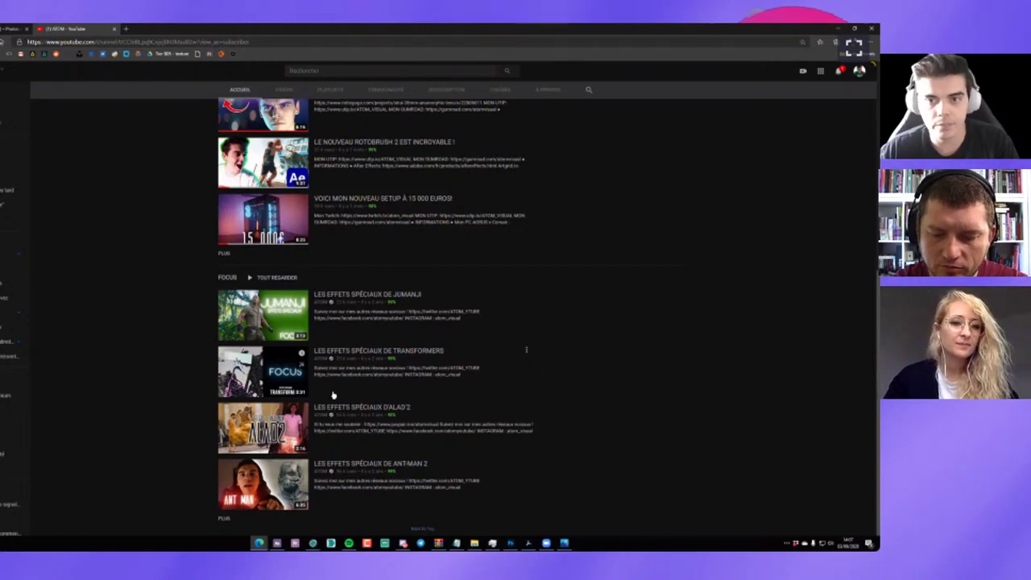
scroll(337, 382, up, 5)
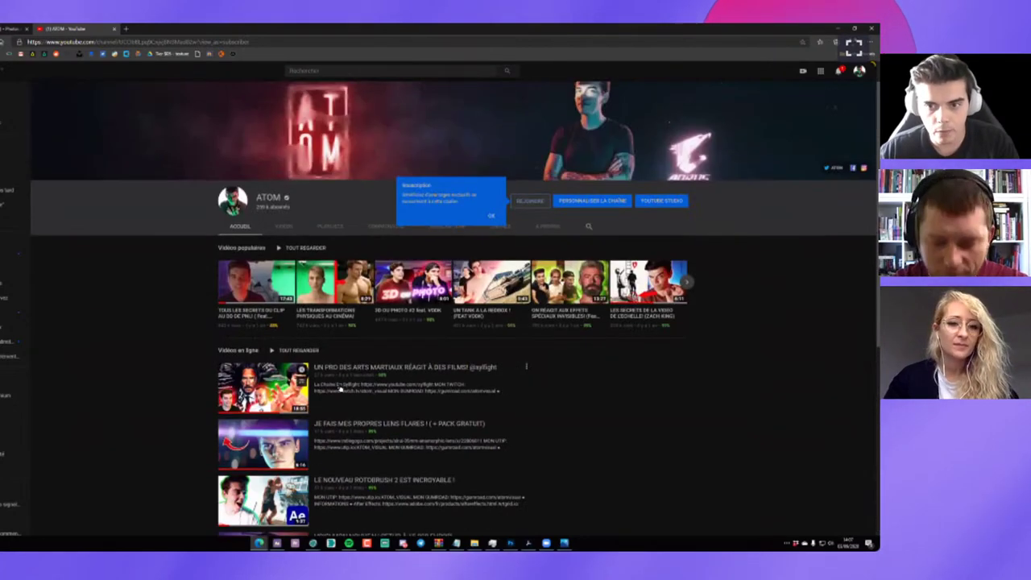
scroll(338, 386, down, 1)
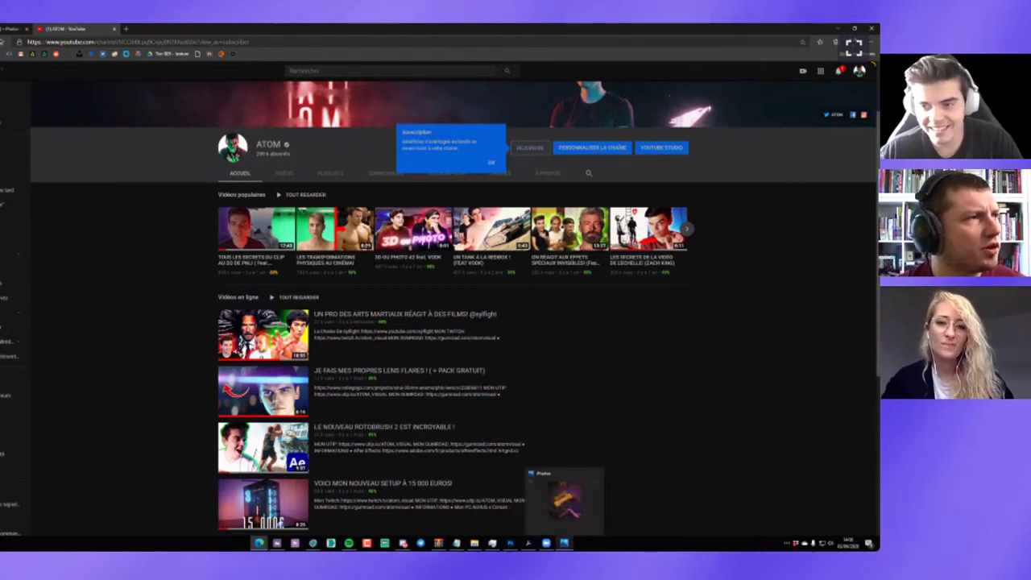
Maximize the dog-biscuit render in Photos, zoom in on the Scooby bone, then return to After Effects.
click(564, 543)
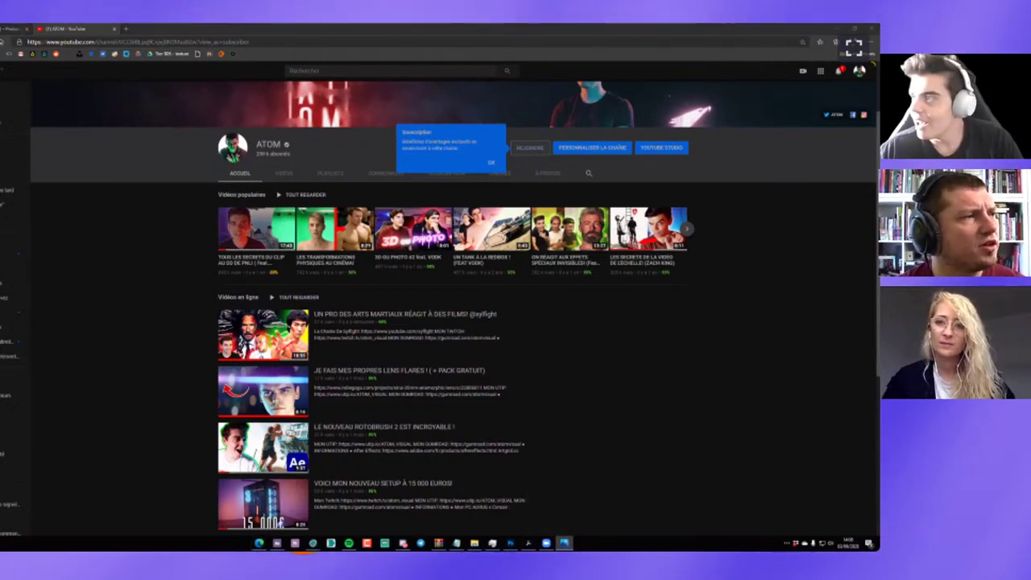
double_click(470, 26)
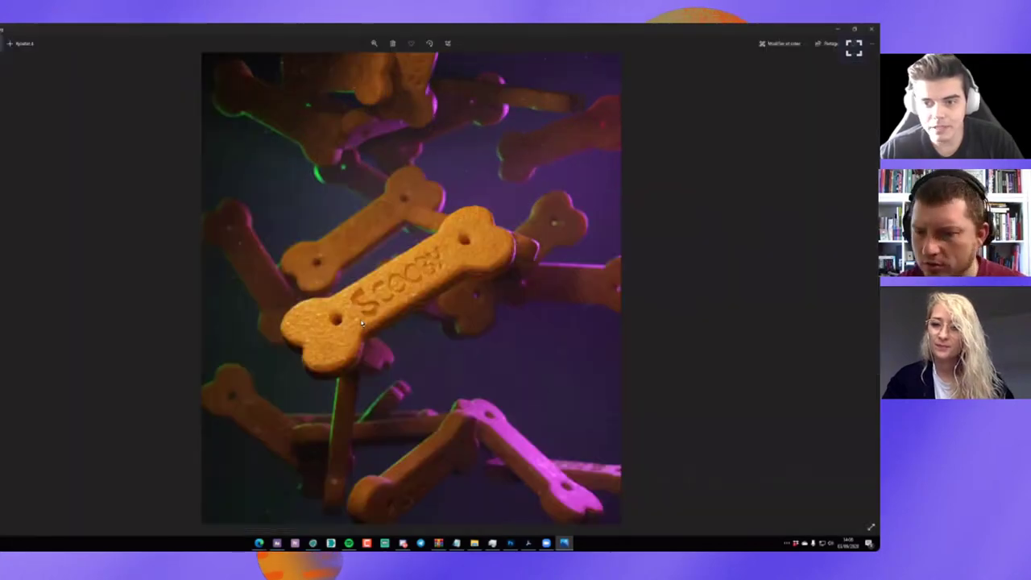
scroll(361, 325, up, 2)
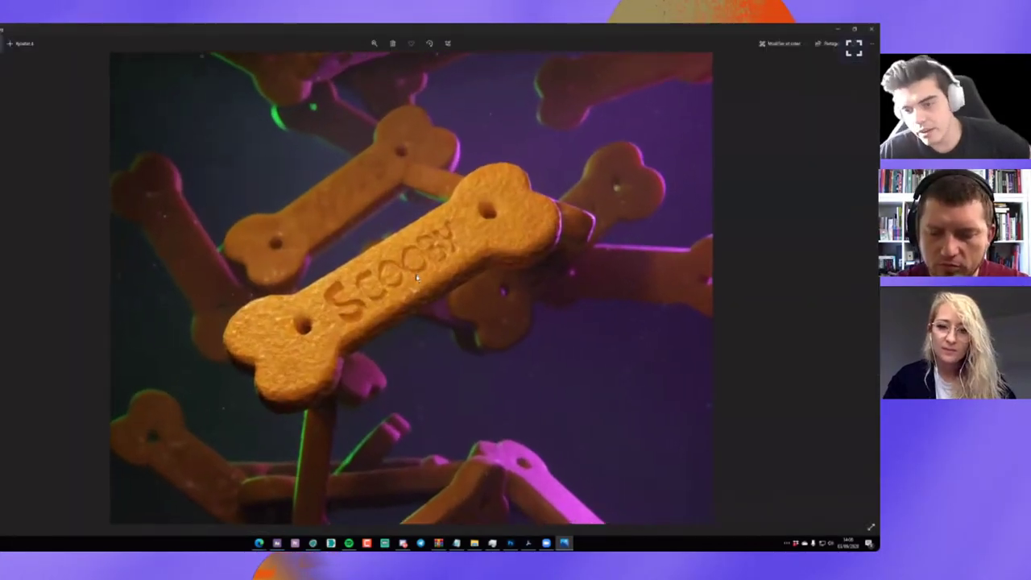
scroll(417, 277, up, 2)
scroll(415, 278, down, 1)
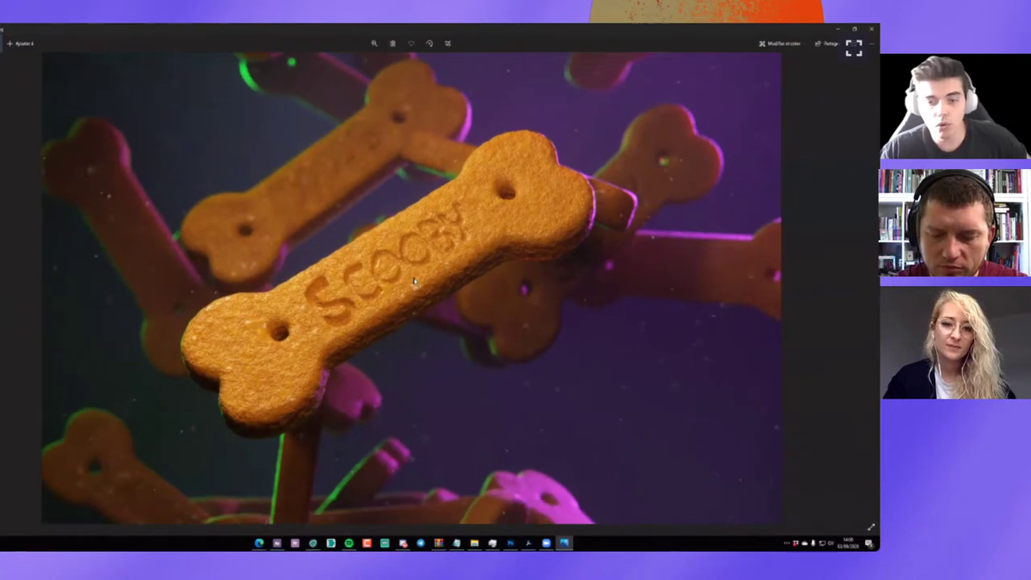
scroll(415, 281, down, 1)
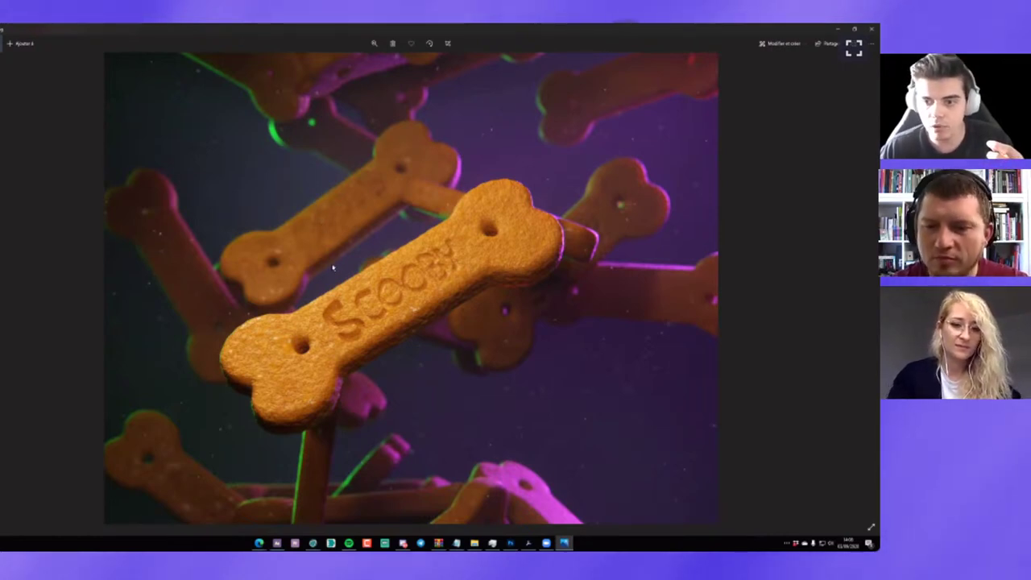
click(277, 544)
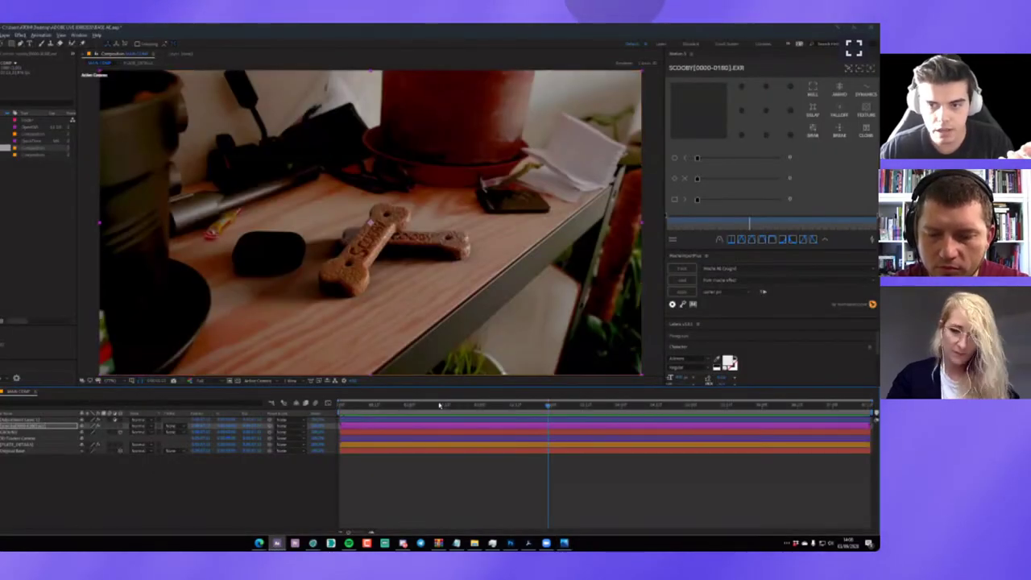
Scrub and play MAIN COMP to review the Scooby bone render on the shelf across several frames.
drag(549, 405, 567, 410)
key(space)
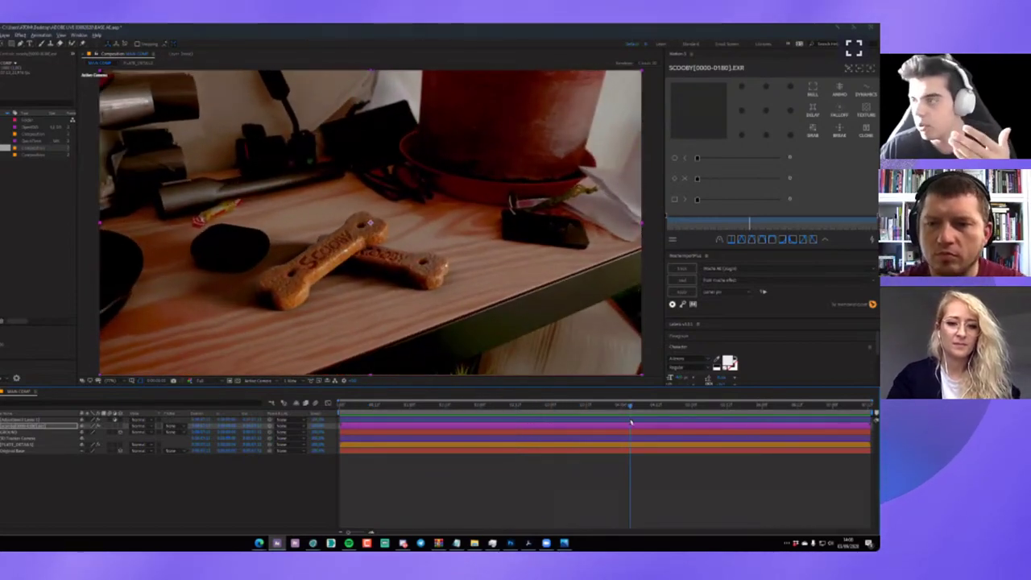
drag(630, 421, 645, 418)
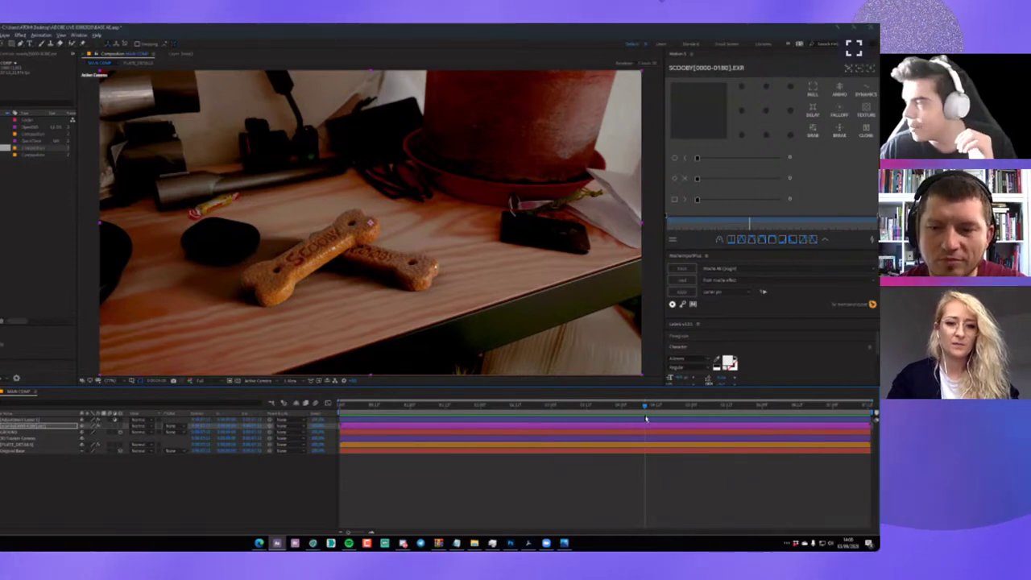
drag(646, 417, 394, 435)
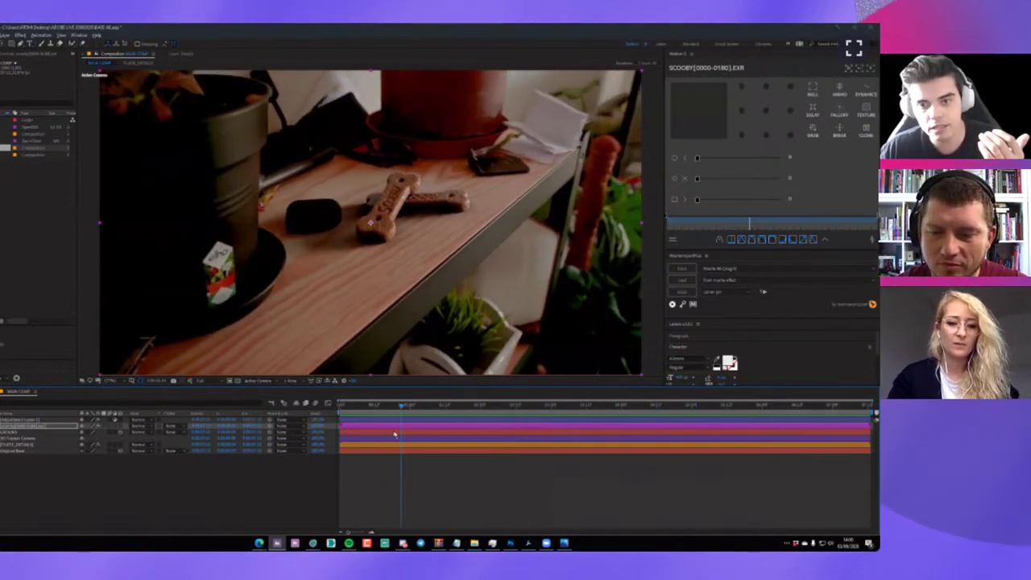
mouse_move(395, 435)
mouse_down()
mouse_move(649, 416)
mouse_move(527, 420)
mouse_move(619, 424)
mouse_up()
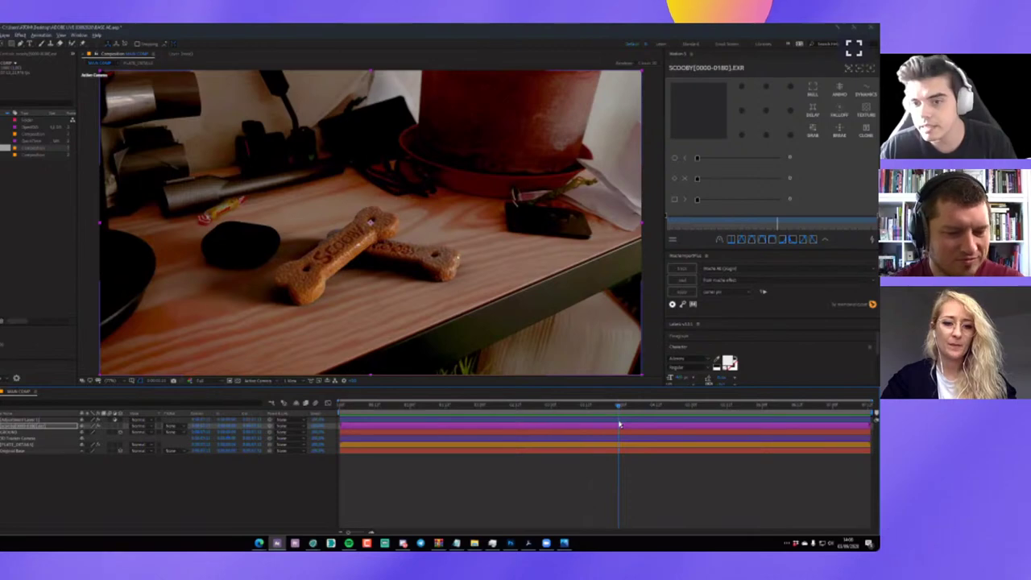
mouse_move(619, 424)
mouse_down()
mouse_move(511, 423)
mouse_move(669, 422)
mouse_up()
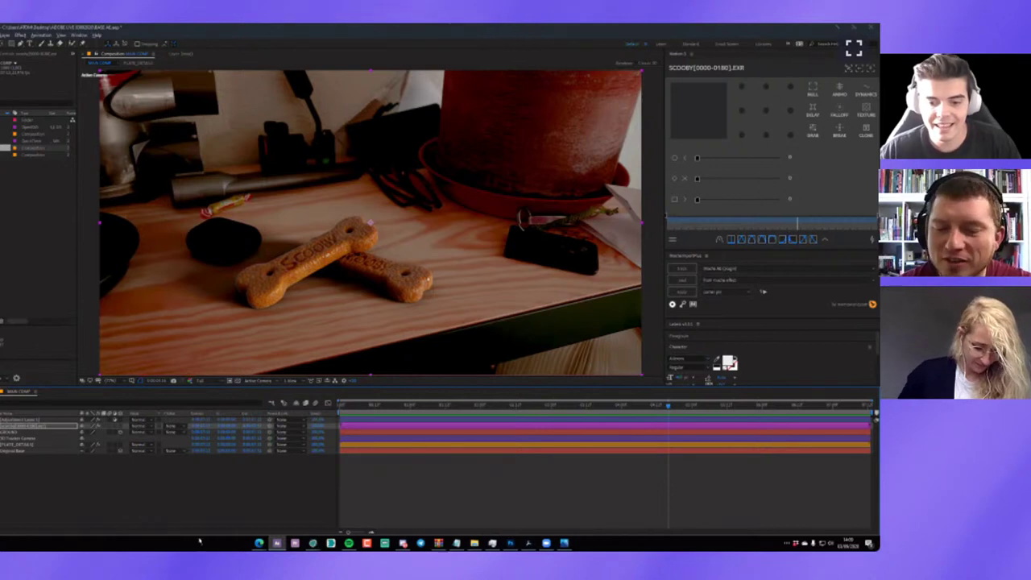
Search YouTube for 'atom school' and open the ATOM SCHOOL channel.
mouse_move(259, 541)
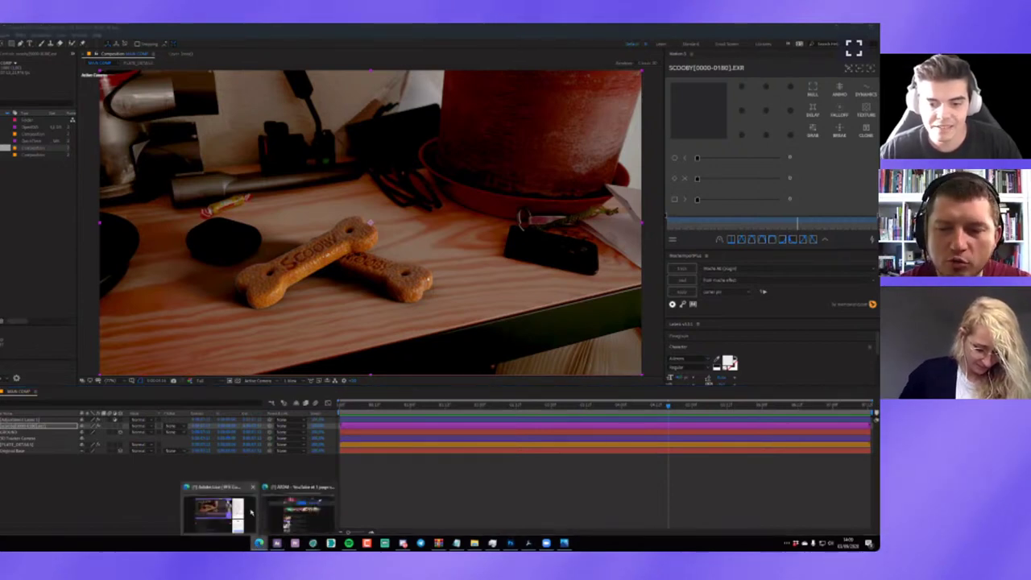
click(298, 507)
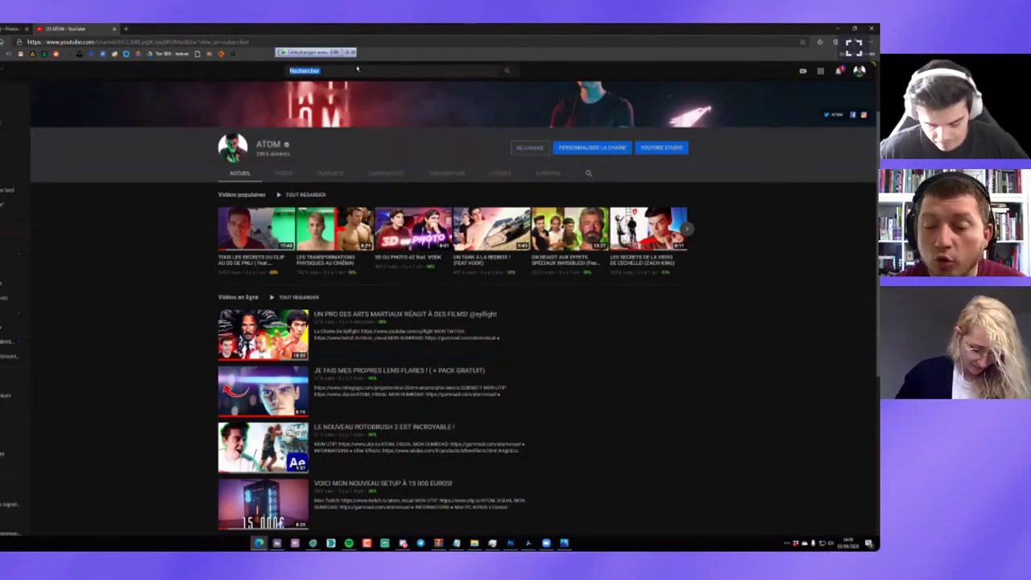
click(310, 70)
text(atom )
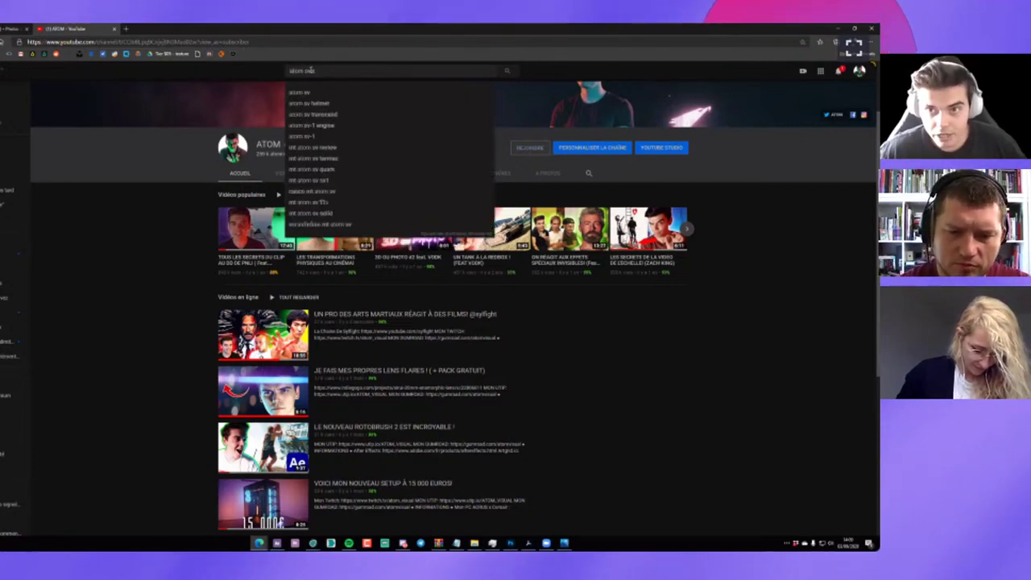
text(school)
key(Return)
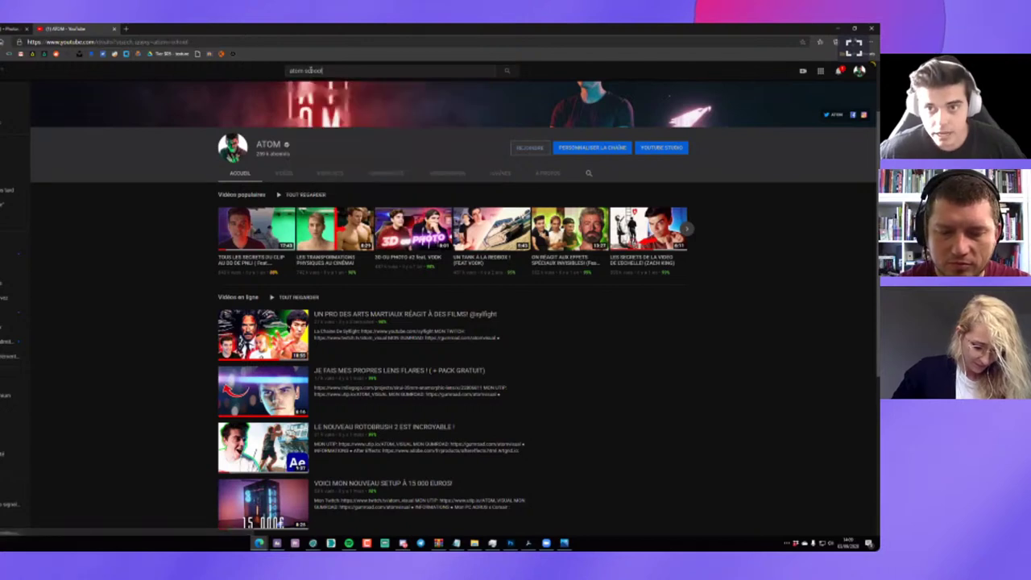
click(263, 143)
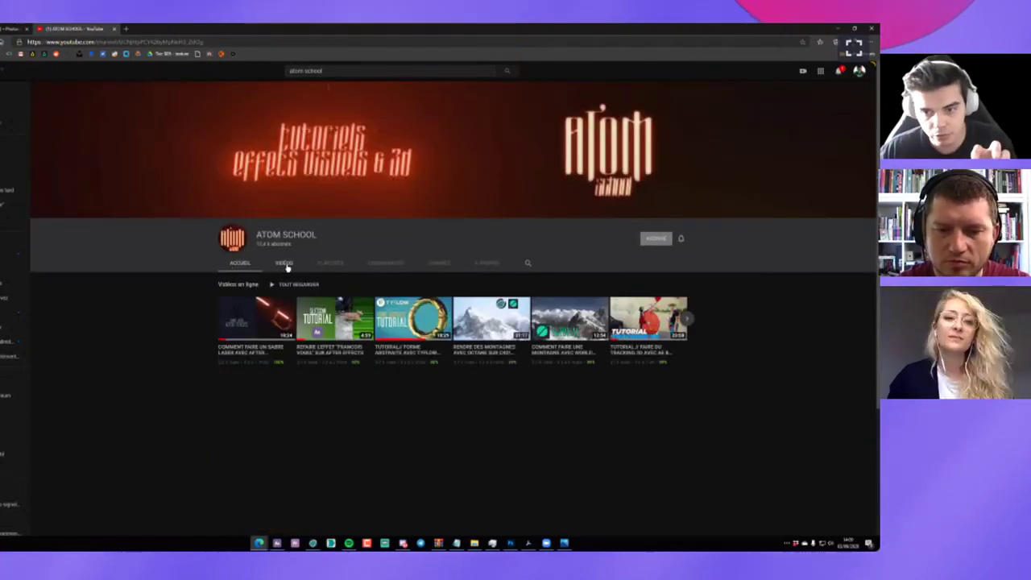
Play the lightsaber tutorial, skip ahead to the finished shot, pause, and return to After Effects.
click(261, 324)
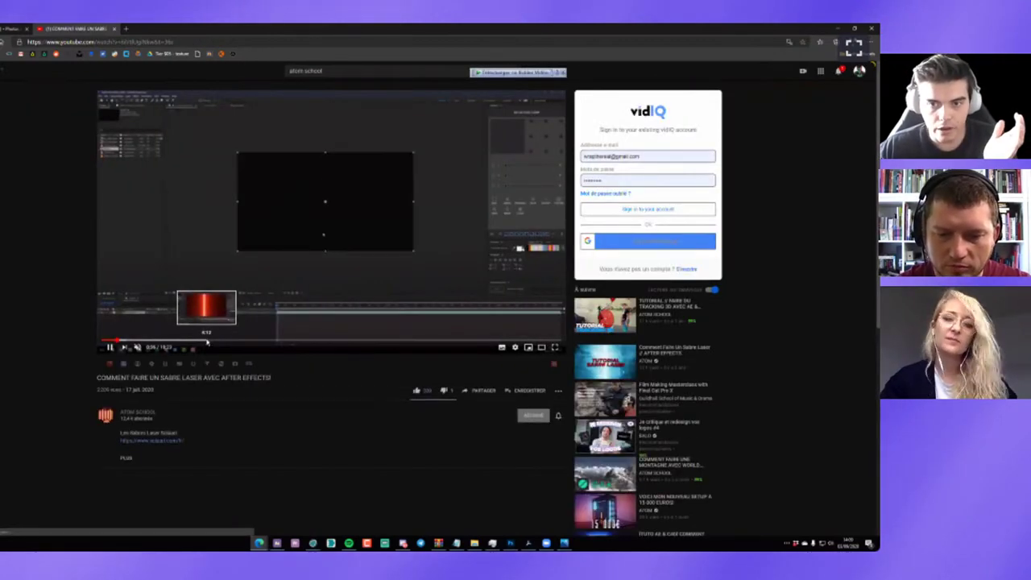
click(207, 342)
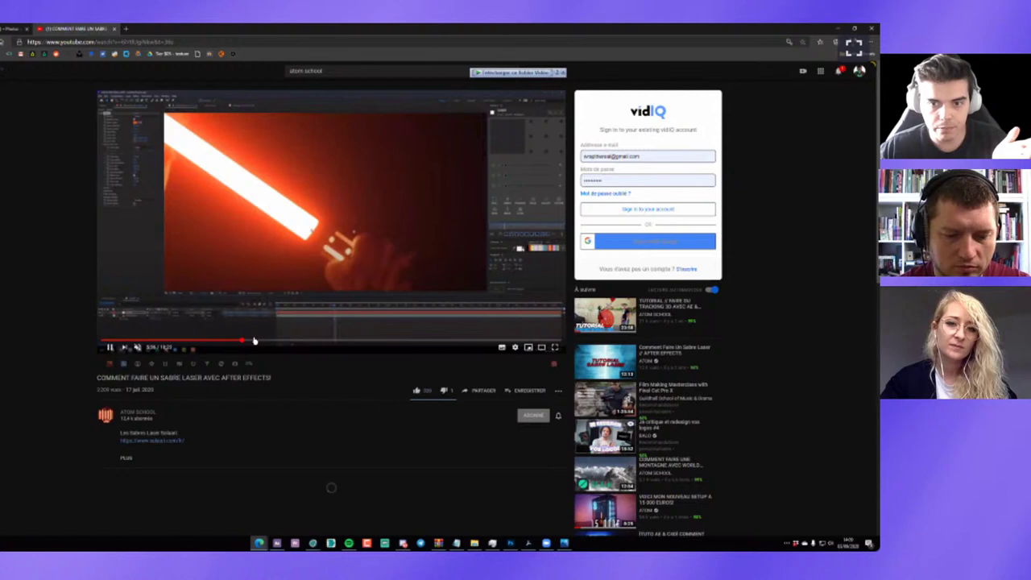
click(296, 341)
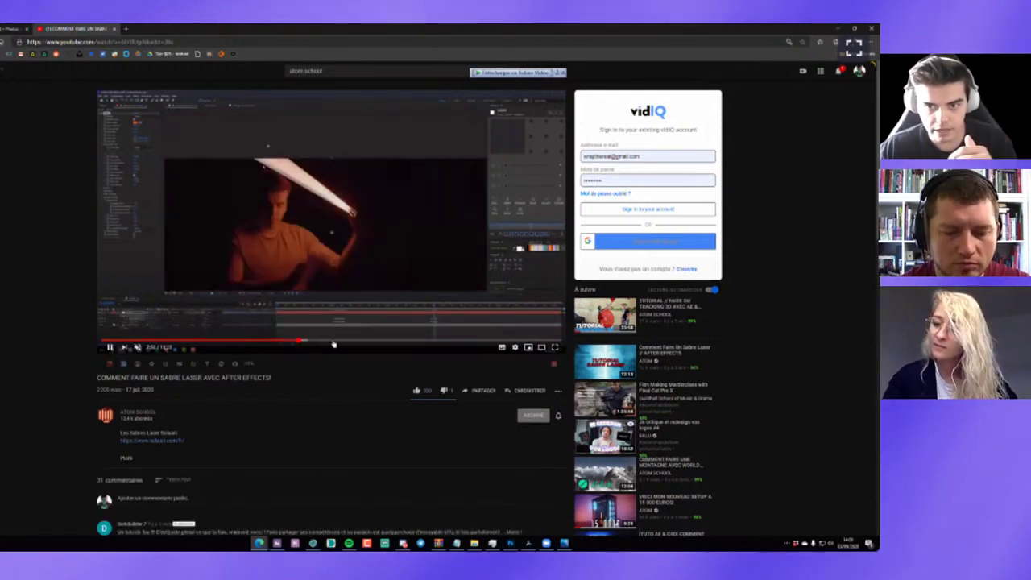
click(388, 341)
click(419, 342)
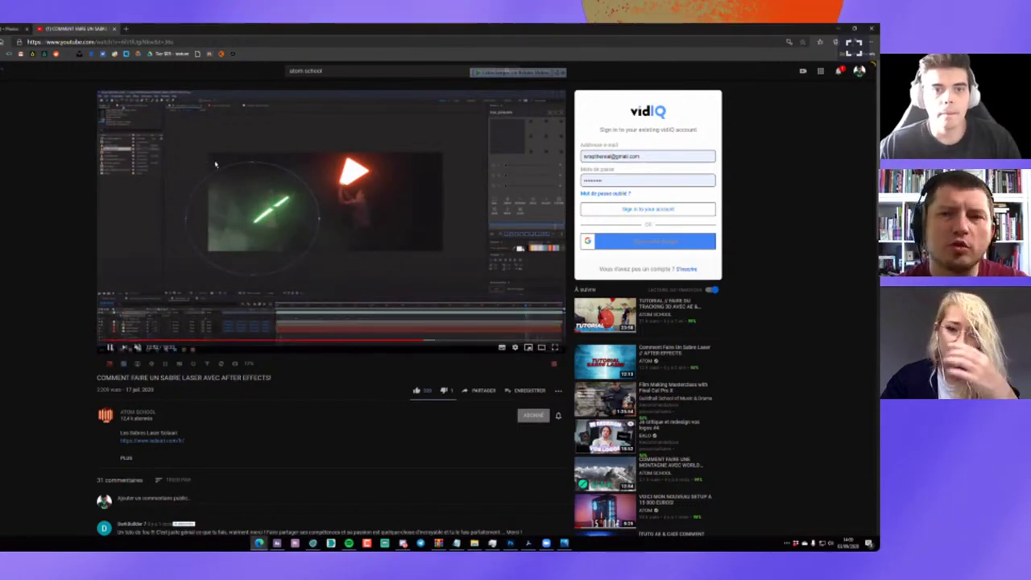
click(207, 212)
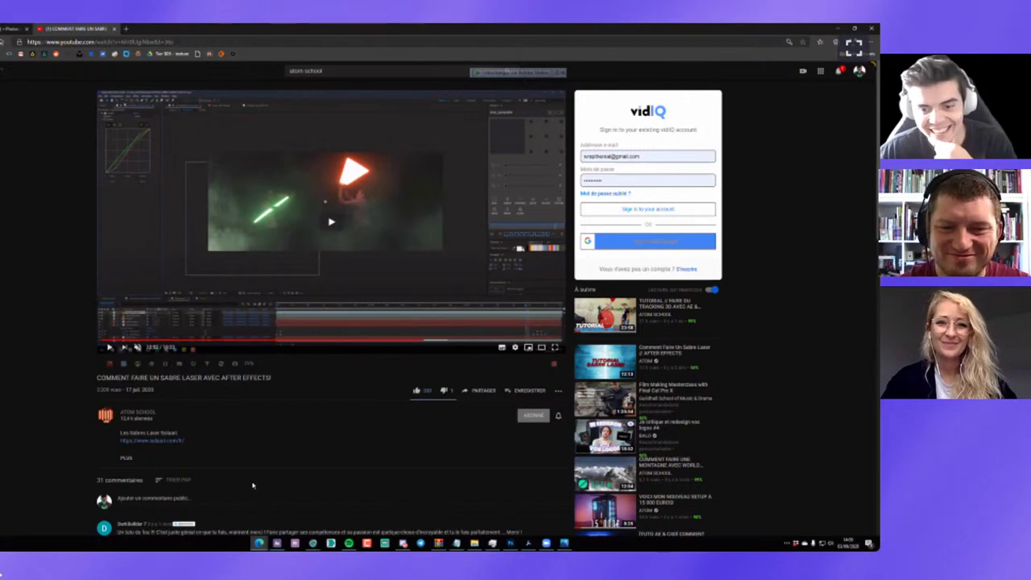
click(276, 543)
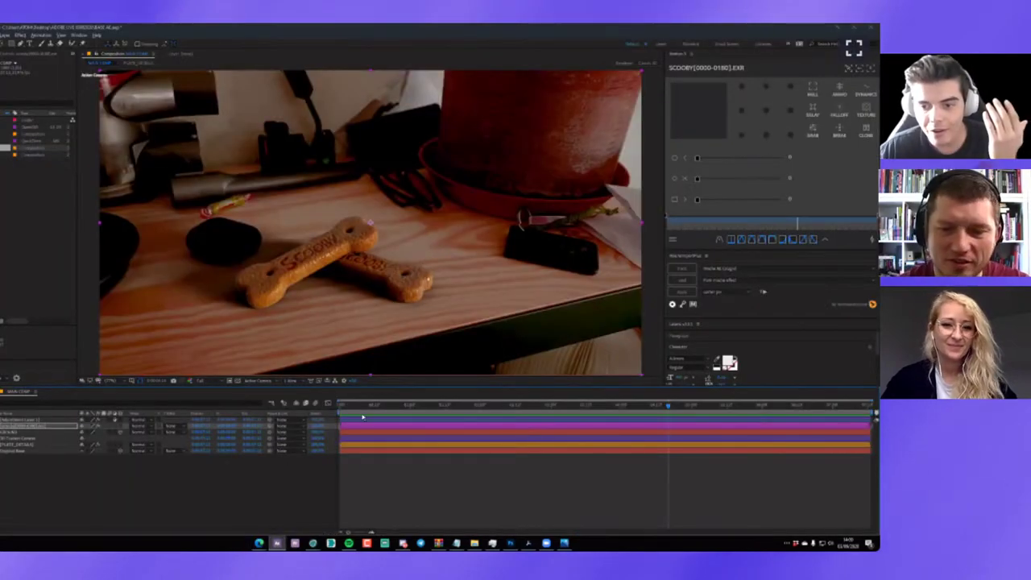
Replay MAIN COMP from its first frame, then open PLATE_DENOISE and scrub the raw shelf footage.
drag(362, 407, 253, 413)
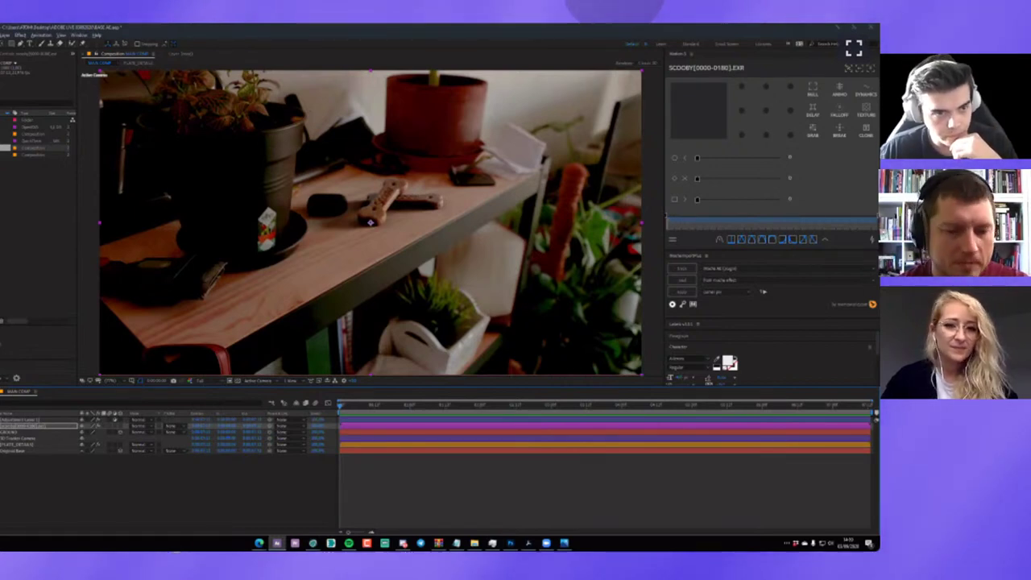
key(space)
key(space)
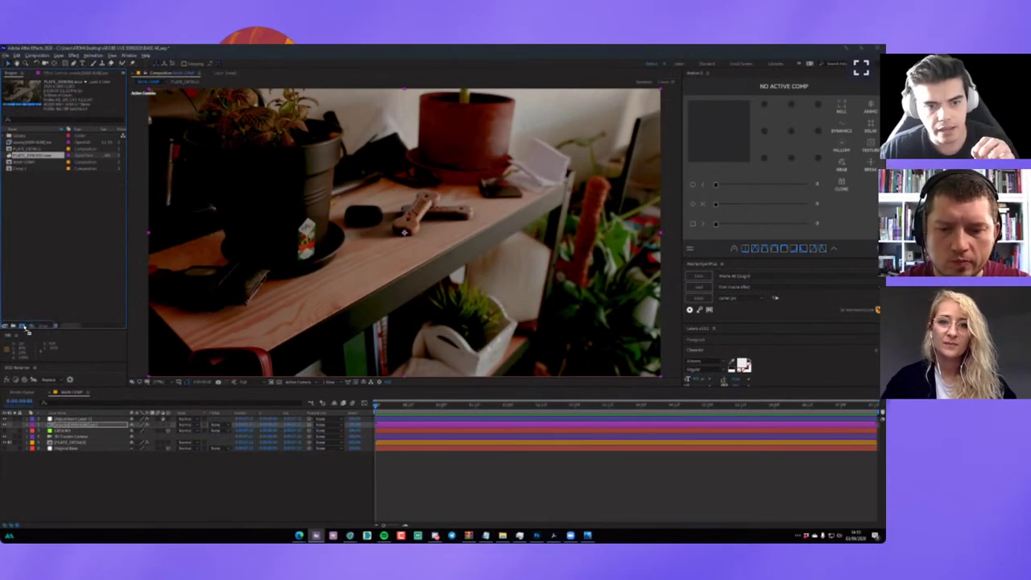
double_click(36, 161)
click(500, 405)
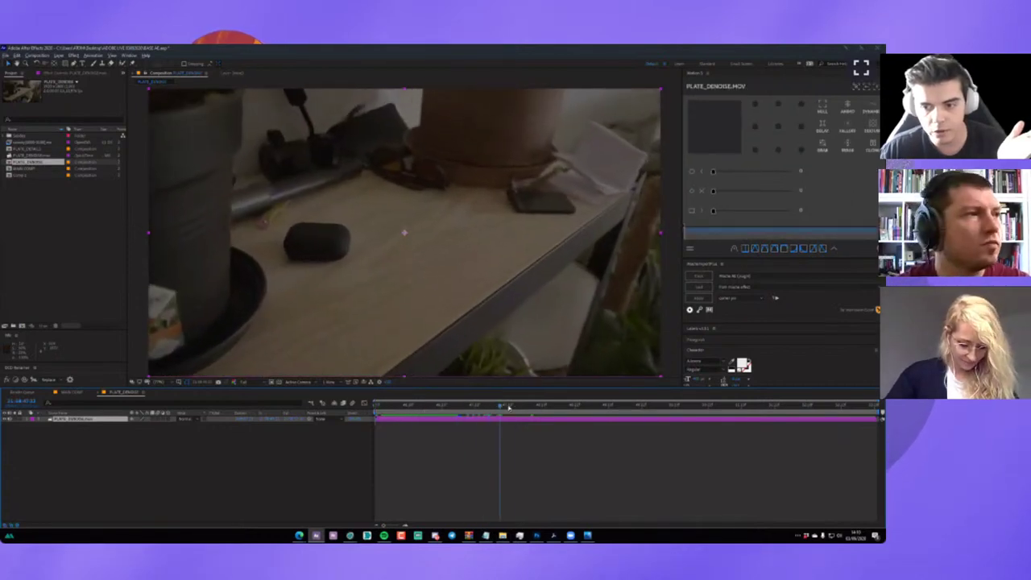
mouse_move(508, 409)
mouse_down()
mouse_move(721, 405)
mouse_move(530, 408)
mouse_up()
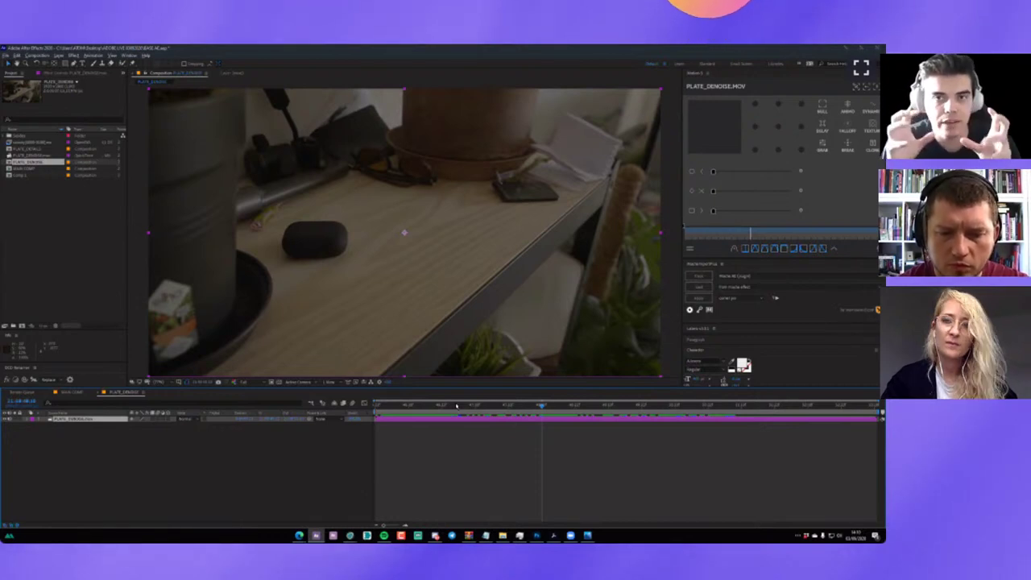
mouse_move(547, 410)
mouse_down()
mouse_move(708, 416)
mouse_move(524, 424)
mouse_up()
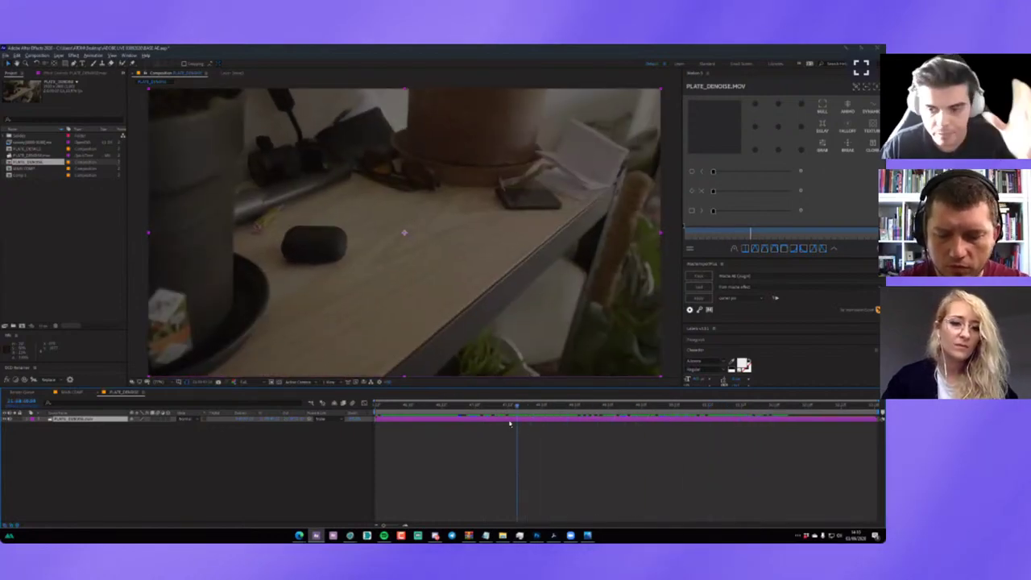
mouse_move(524, 423)
mouse_down()
mouse_move(758, 429)
mouse_move(409, 421)
mouse_move(666, 416)
mouse_up()
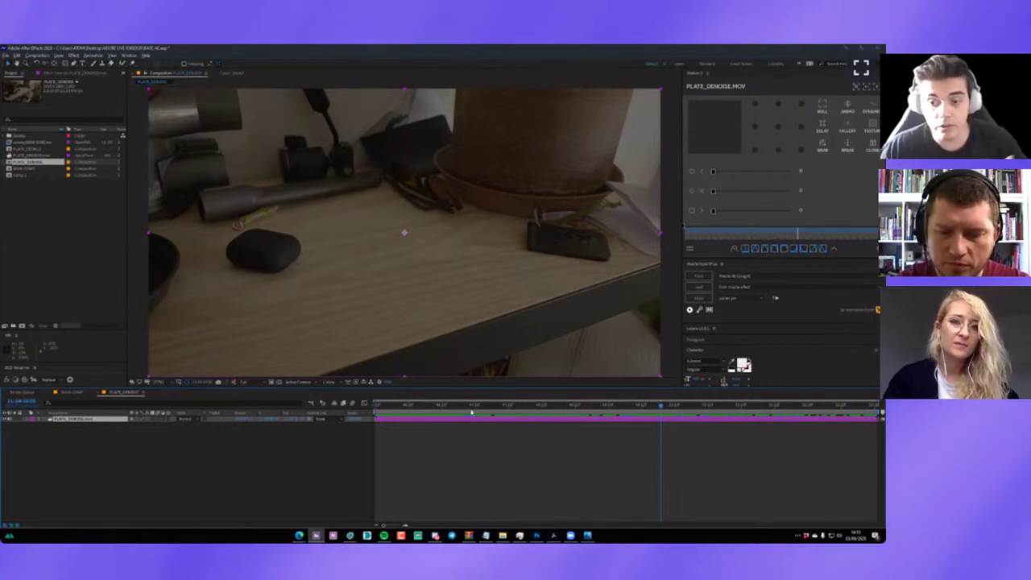
drag(499, 405, 658, 408)
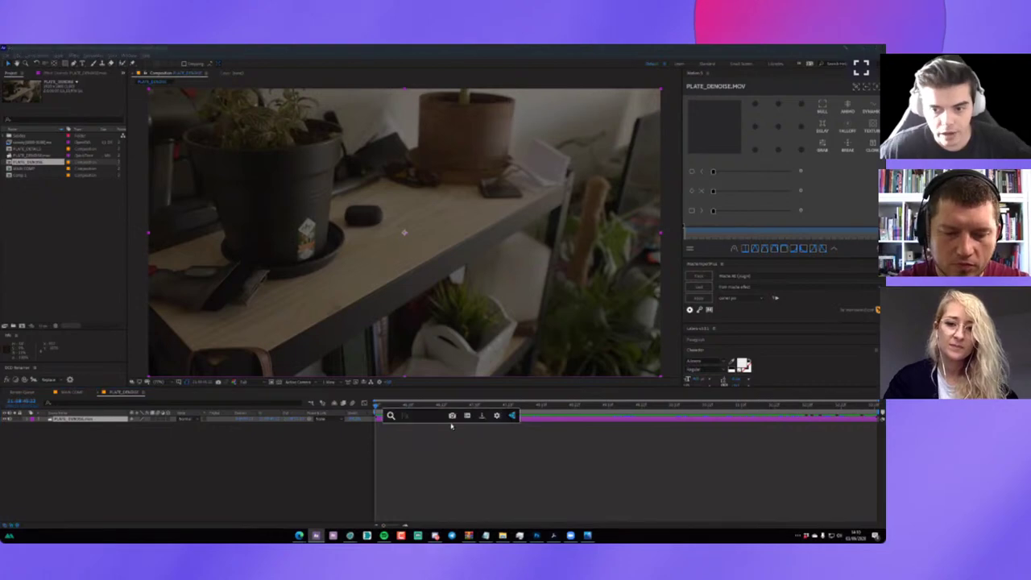
Apply Effect > Perspective > 3D Camera Tracker to the PLATE_DENOISE layer after searching 'camera'.
text(camer)
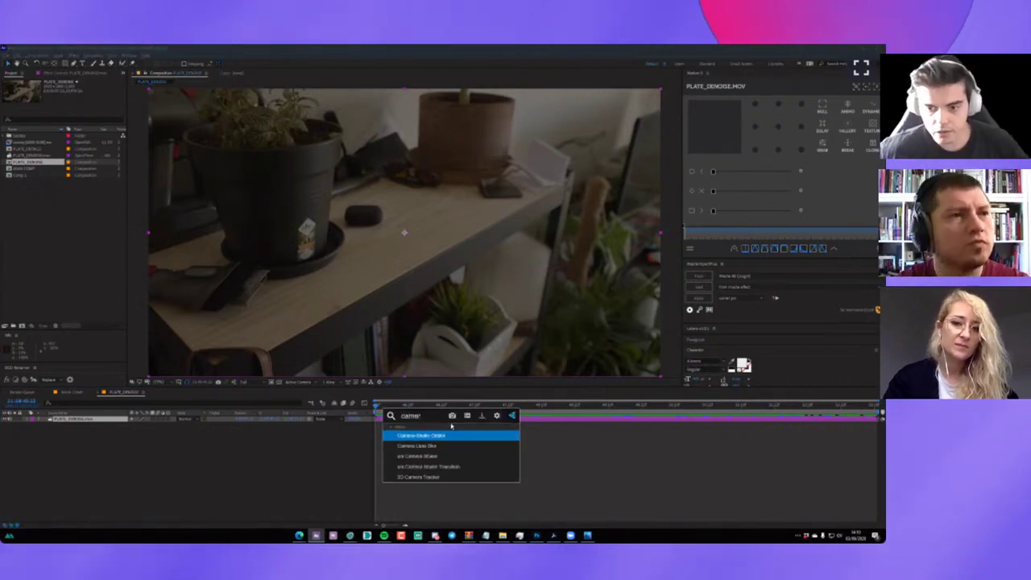
text(a)
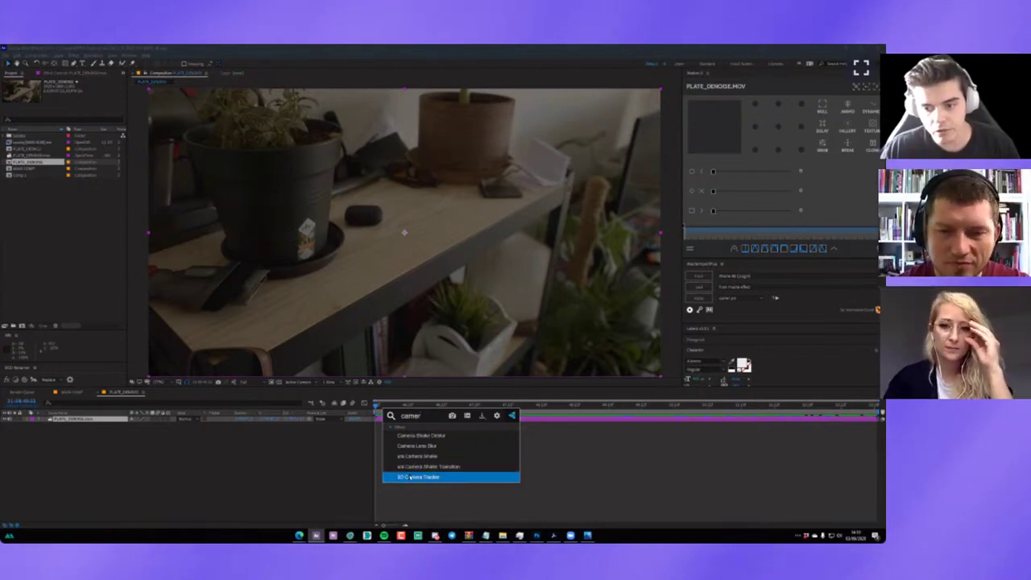
click(73, 55)
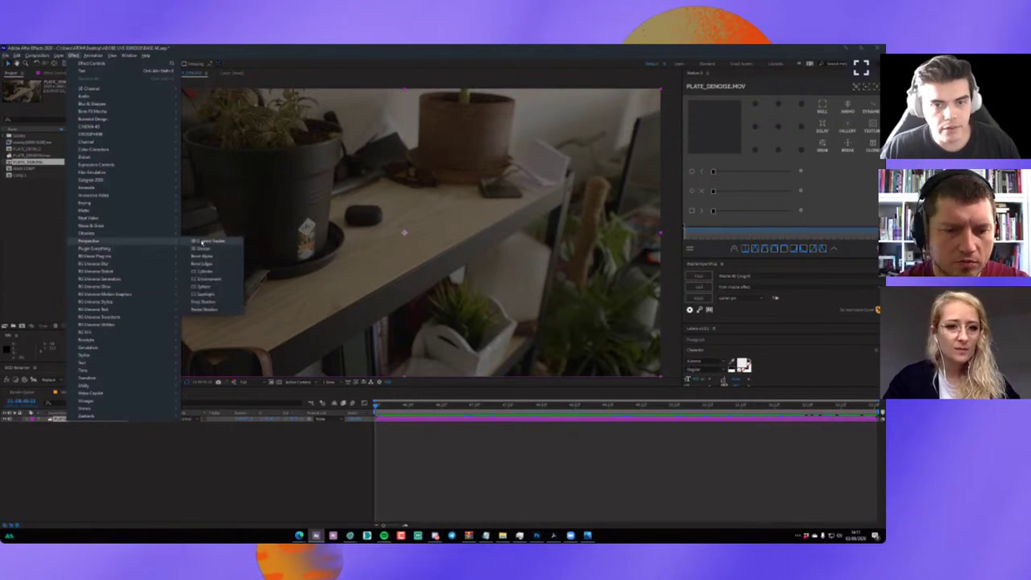
click(207, 241)
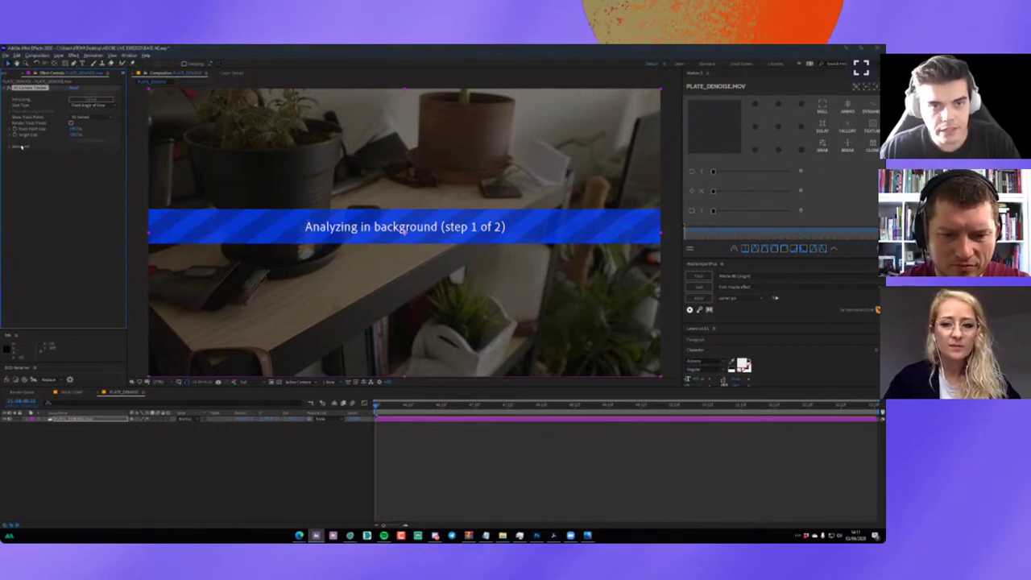
Expand the tracker's Advanced settings with Shot Type left at Fixed Angle of View, then open the FOV Tables article.
click(10, 147)
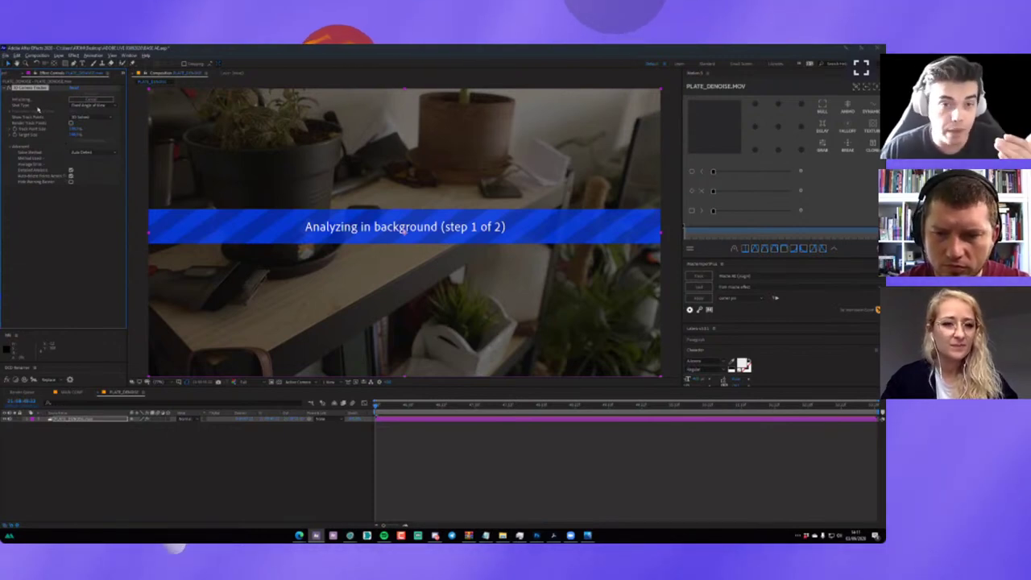
click(90, 105)
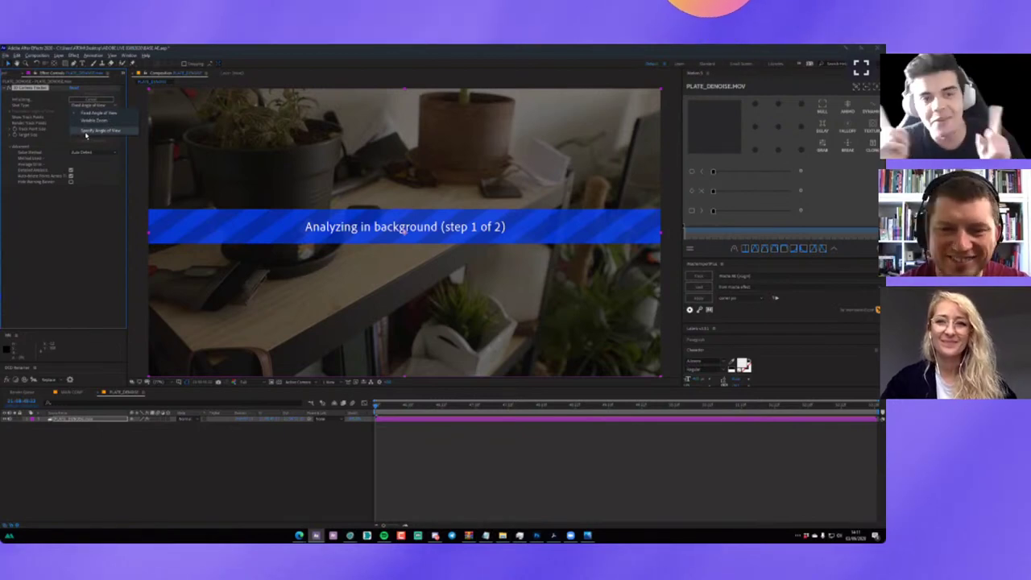
click(76, 256)
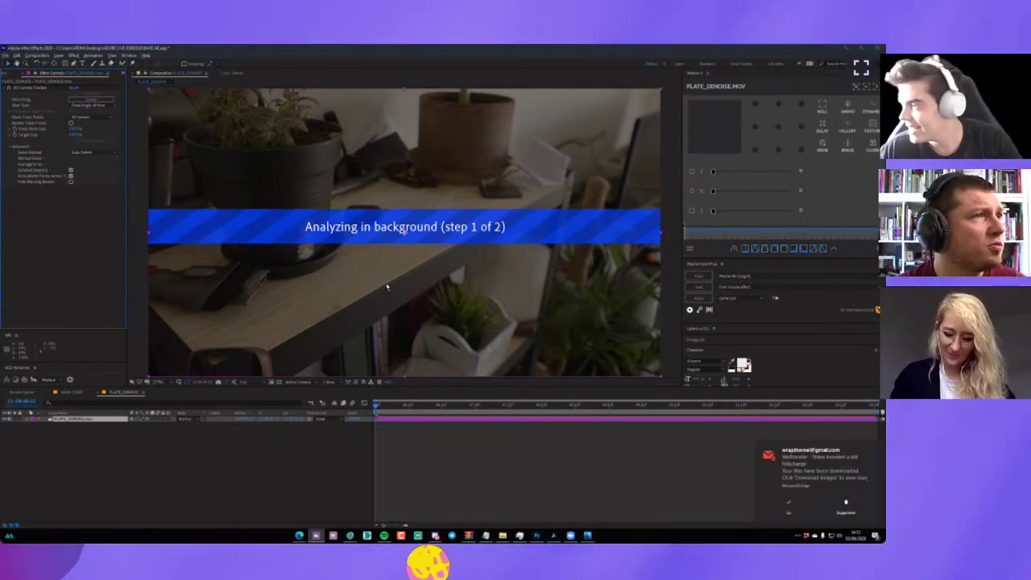
click(298, 536)
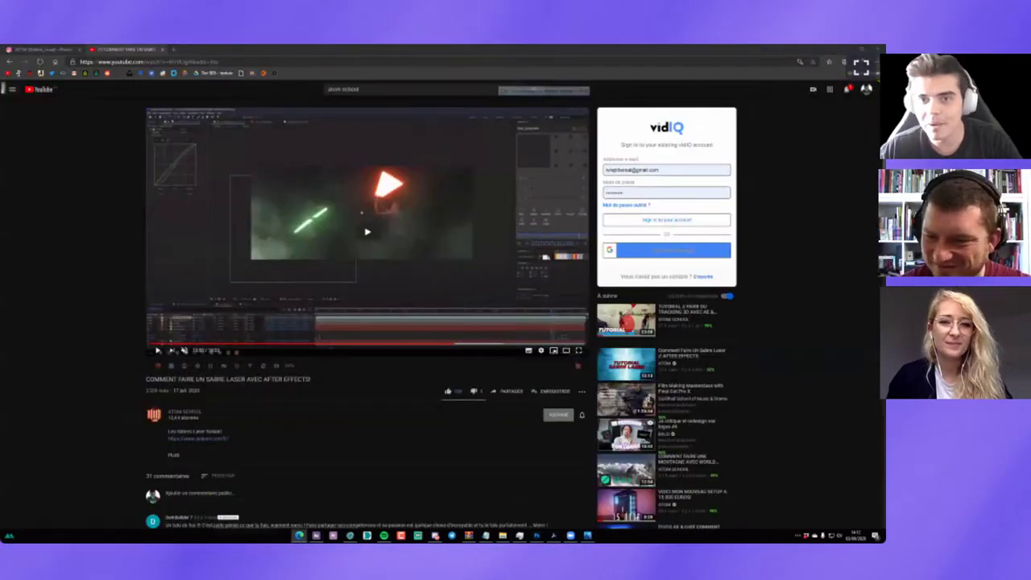
click(202, 49)
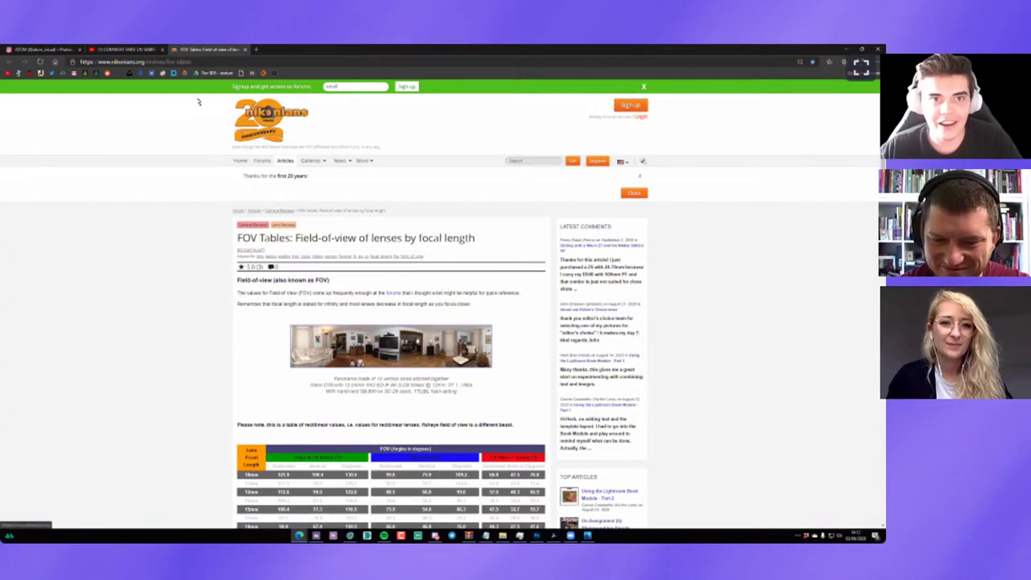
Scroll the Nikonians article down to the field-of-view by focal length chart (10mm–800mm).
click(241, 62)
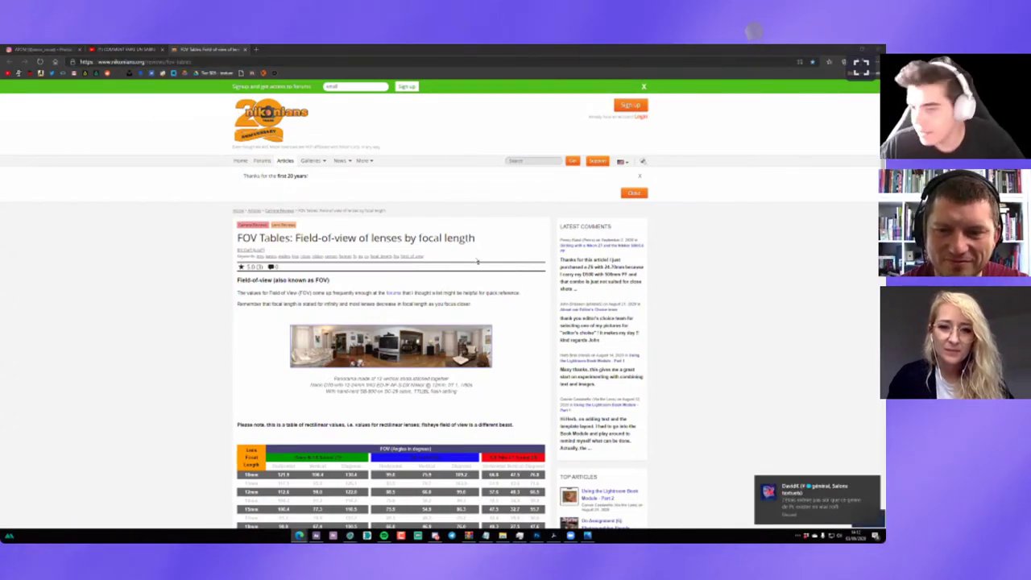
scroll(476, 260, down, 3)
scroll(247, 285, down, 1)
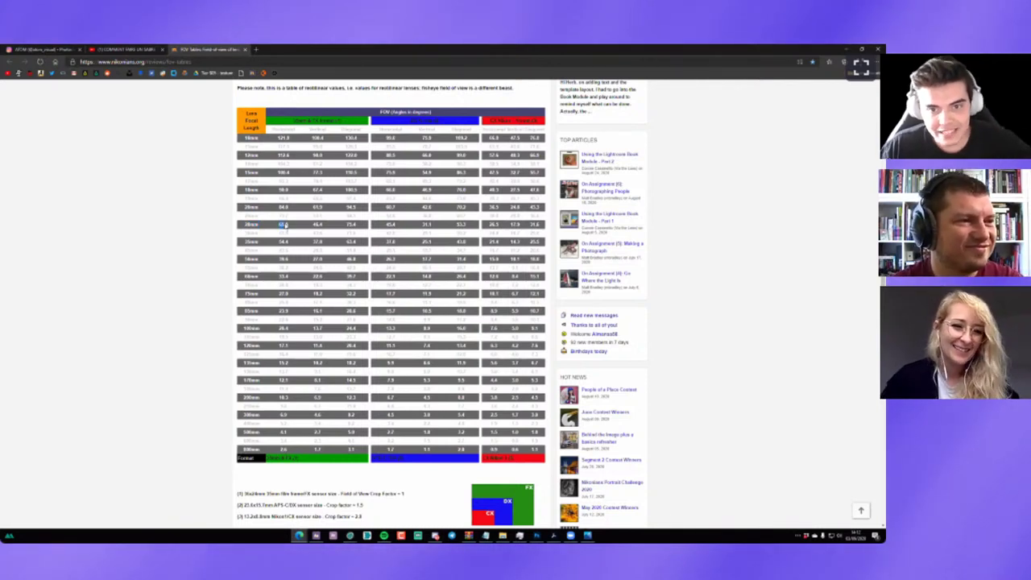
Back in After Effects, set the 3D Camera Tracker's Shot Type to Specify Angle of View.
key(alt+Tab)
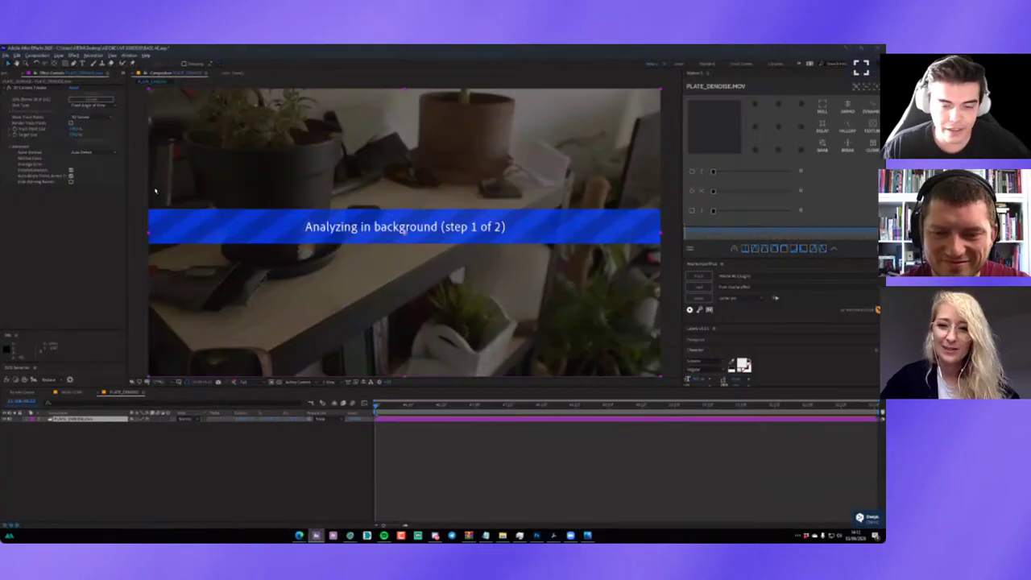
click(82, 105)
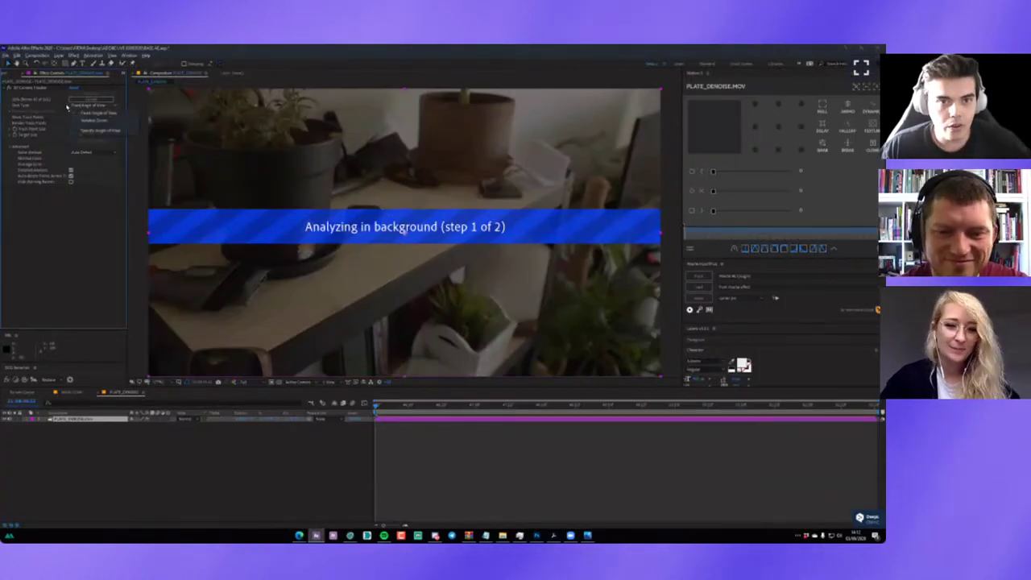
click(80, 131)
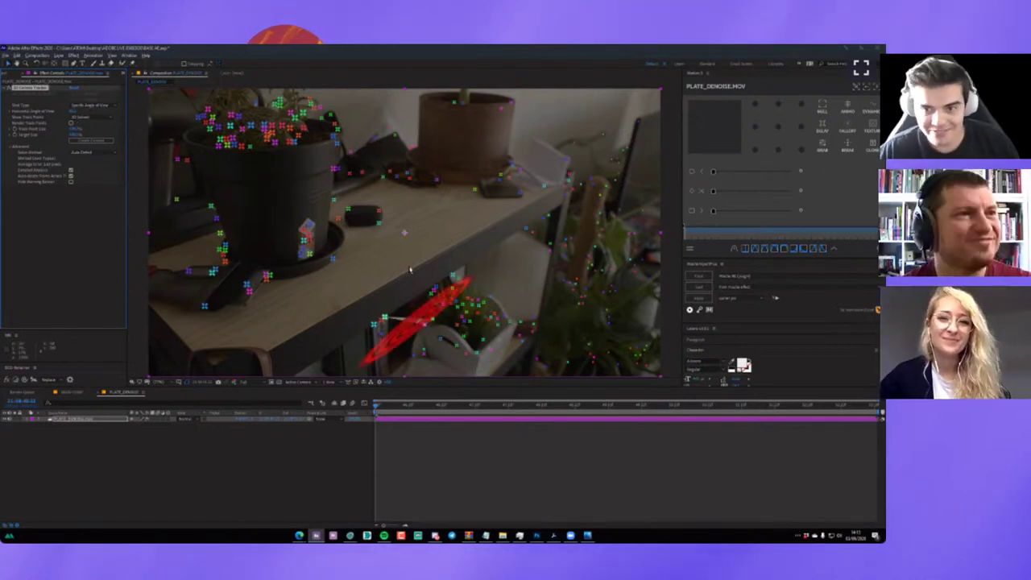
Review the track points across the shot, then delete the 3D Camera Tracker from PLATE_DENOISE.
click(441, 405)
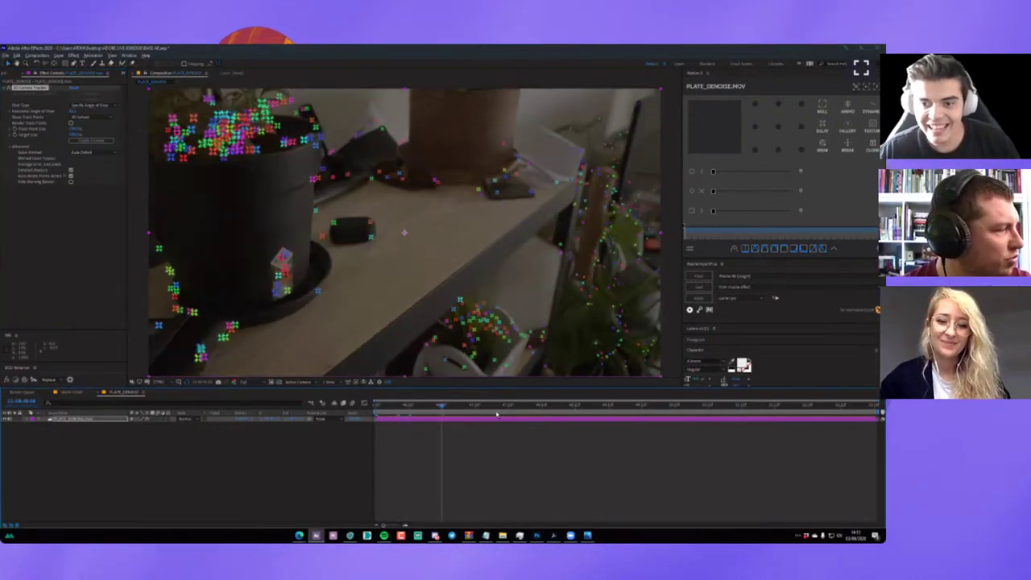
key(space)
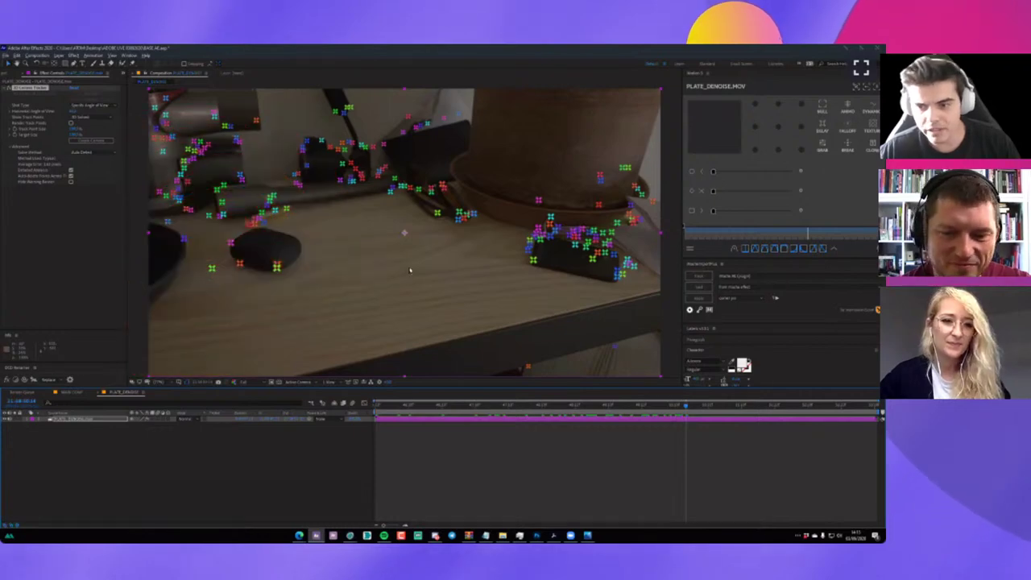
click(444, 406)
mouse_move(443, 408)
mouse_down()
mouse_move(687, 406)
mouse_move(624, 405)
mouse_up()
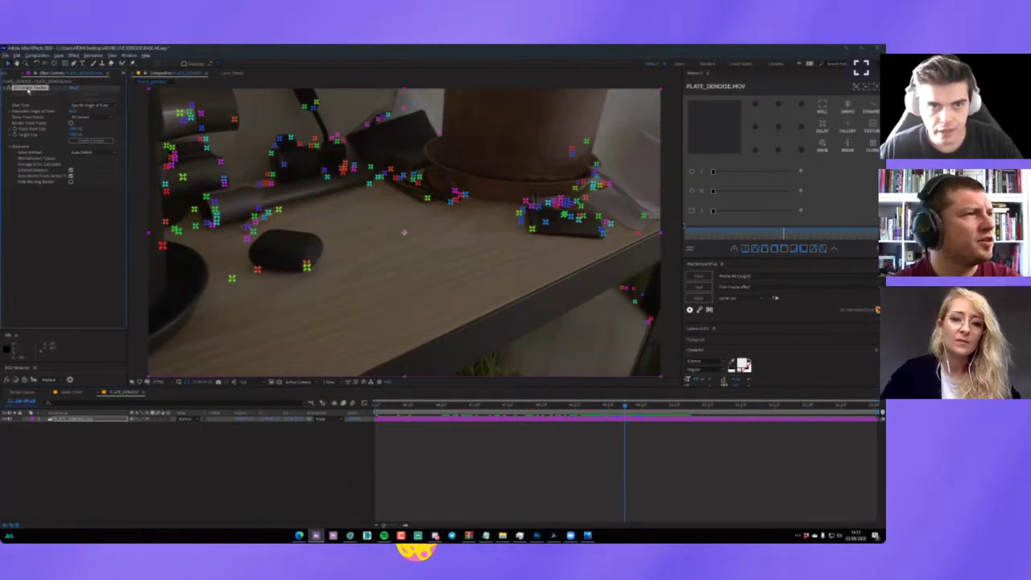
key(Delete)
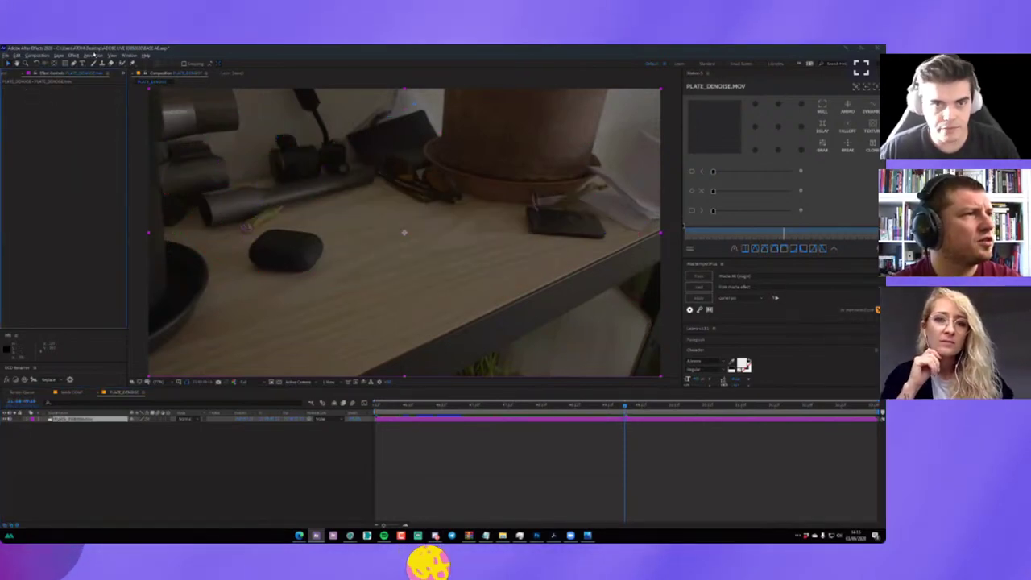
Apply the recent animation preset that turns PLATE_DENOISE into a grey embossed detail pass.
click(92, 54)
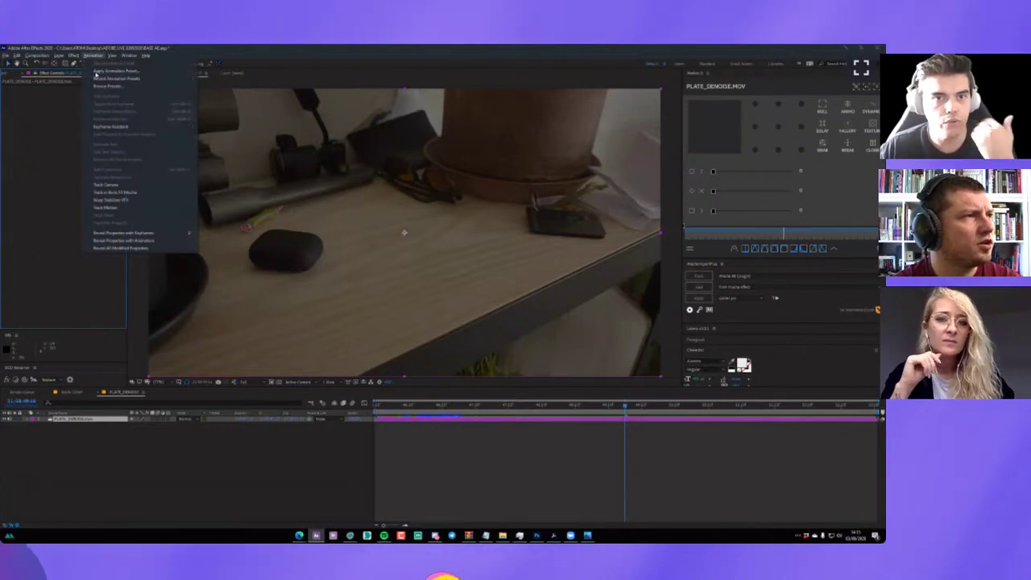
mouse_move(97, 78)
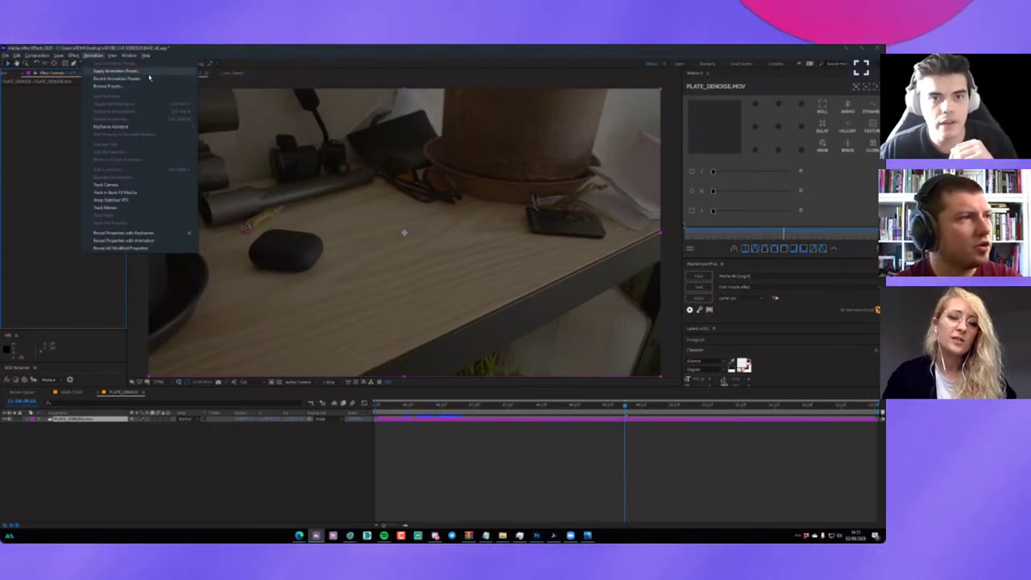
mouse_move(149, 78)
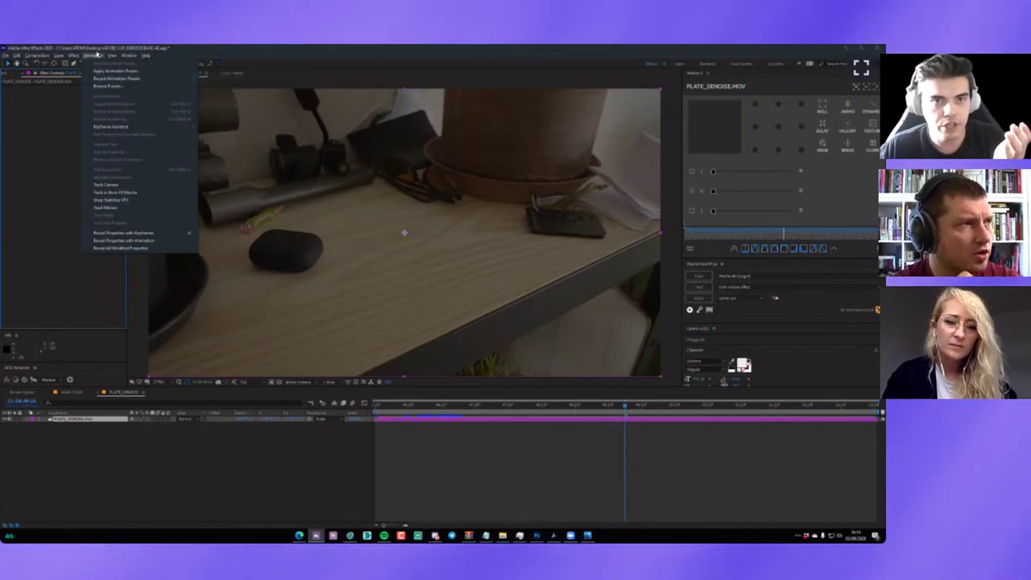
click(100, 71)
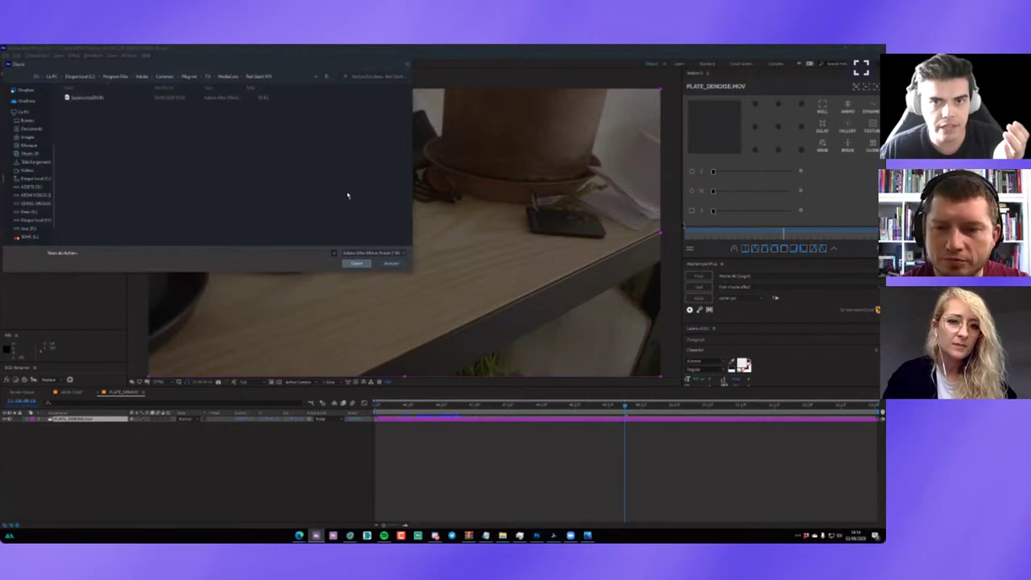
click(391, 265)
click(92, 55)
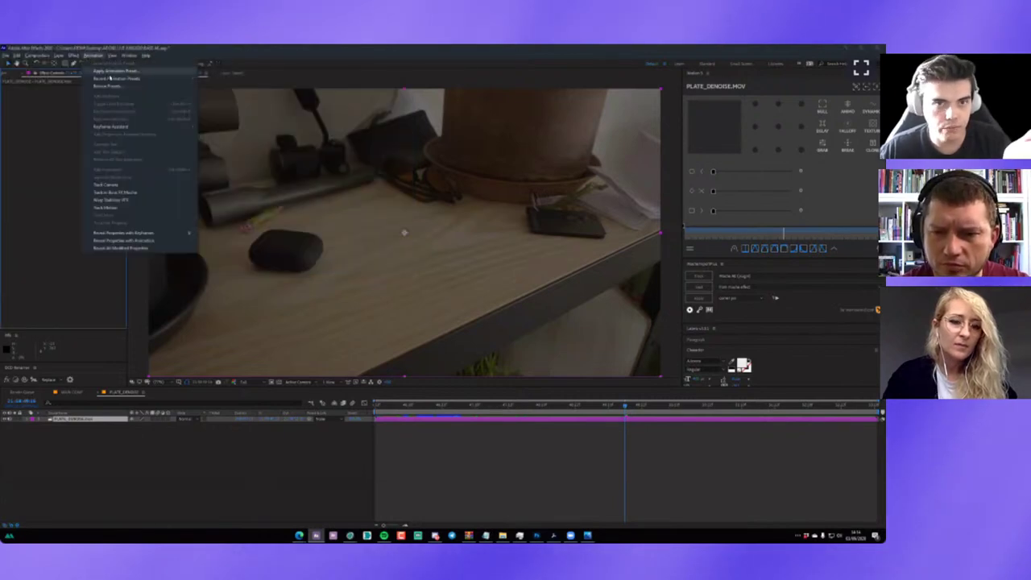
mouse_move(135, 81)
click(233, 79)
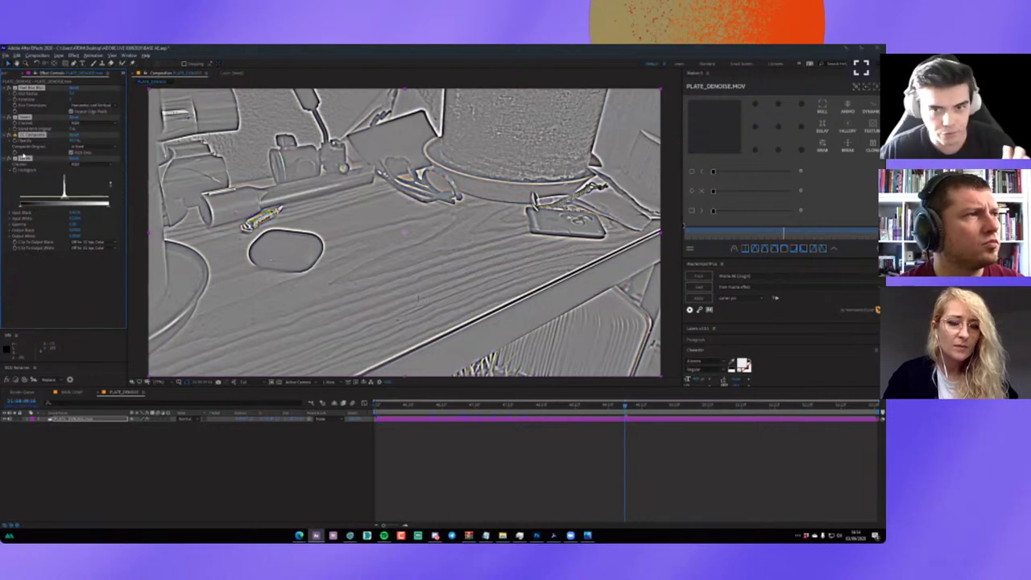
Zoom into the viewer and toggle the effects to compare the embossed look with the original.
scroll(407, 280, up, 2)
scroll(386, 258, up, 3)
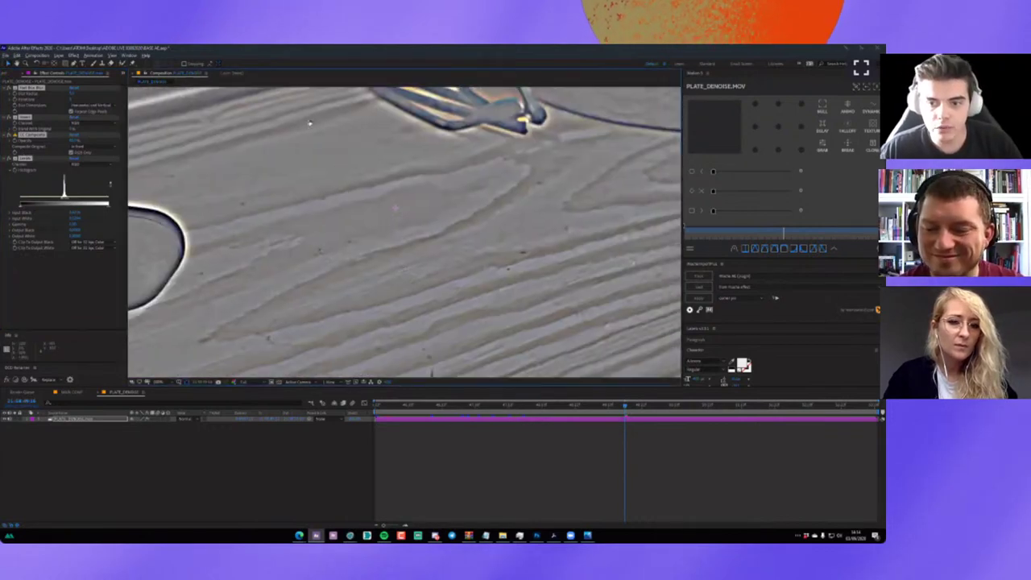
scroll(352, 216, up, 3)
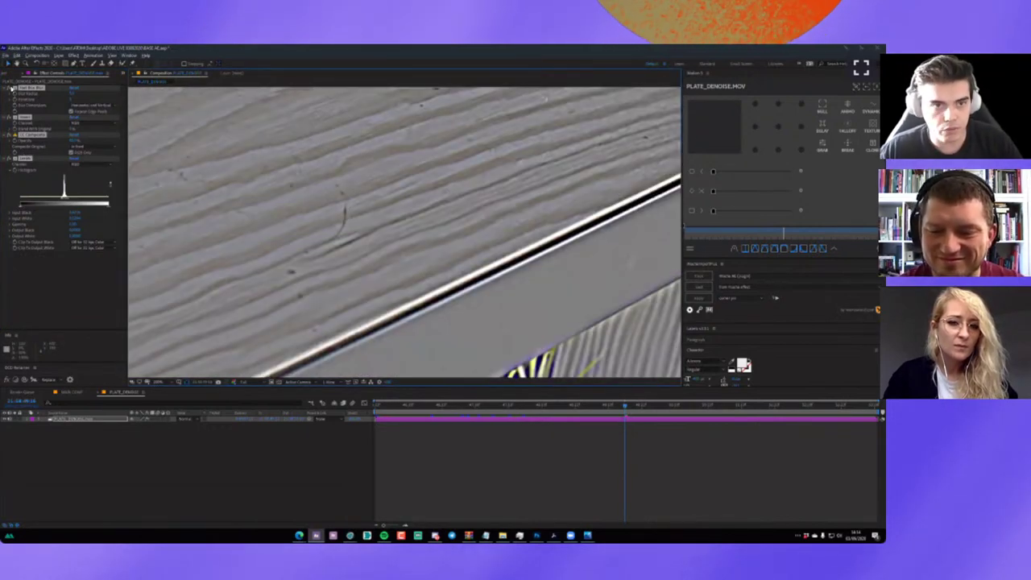
click(10, 89)
click(10, 89)
click(10, 89)
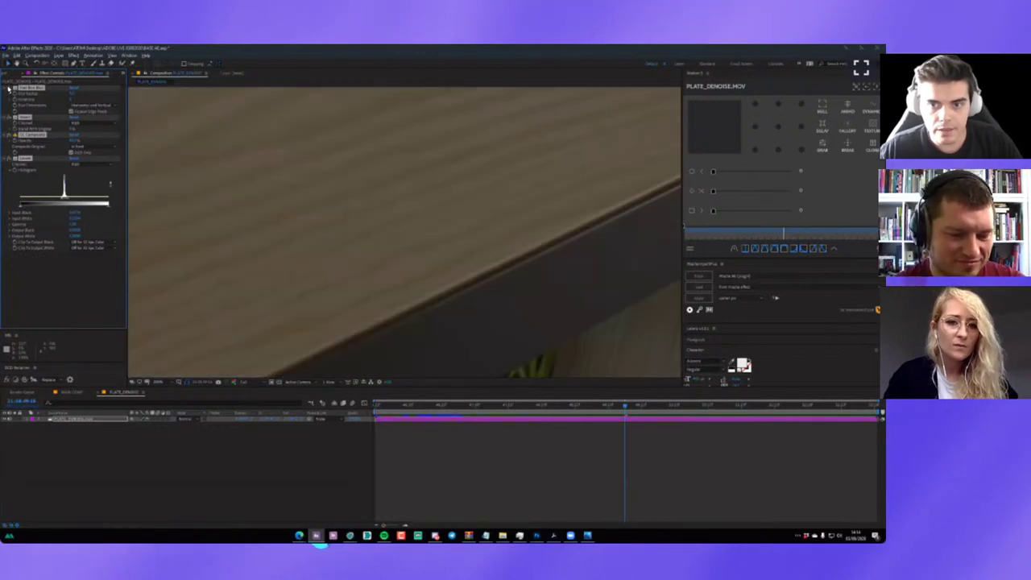
click(10, 89)
click(10, 89)
click(10, 90)
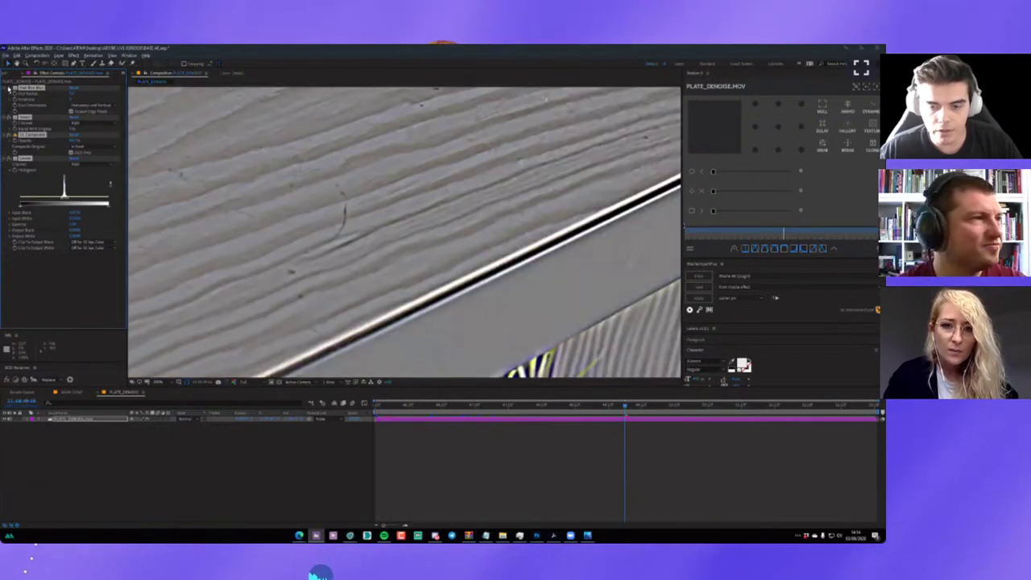
click(10, 89)
click(10, 89)
Zoom back out and bring up Pre-compose for the PLATE_DENOISE layer.
scroll(308, 205, down, 2)
scroll(282, 273, down, 2)
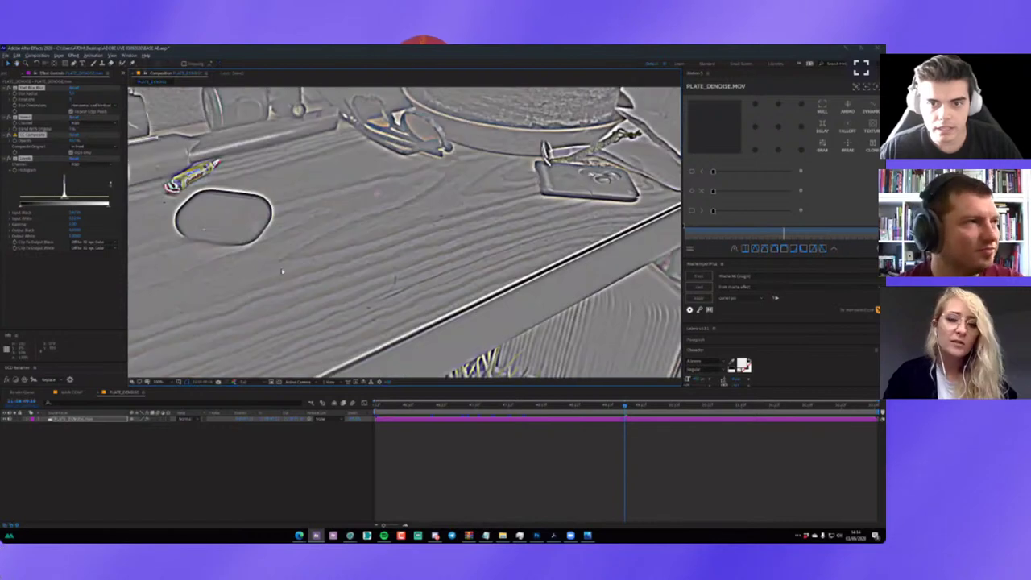
click(89, 419)
key(ctrl+shift+c)
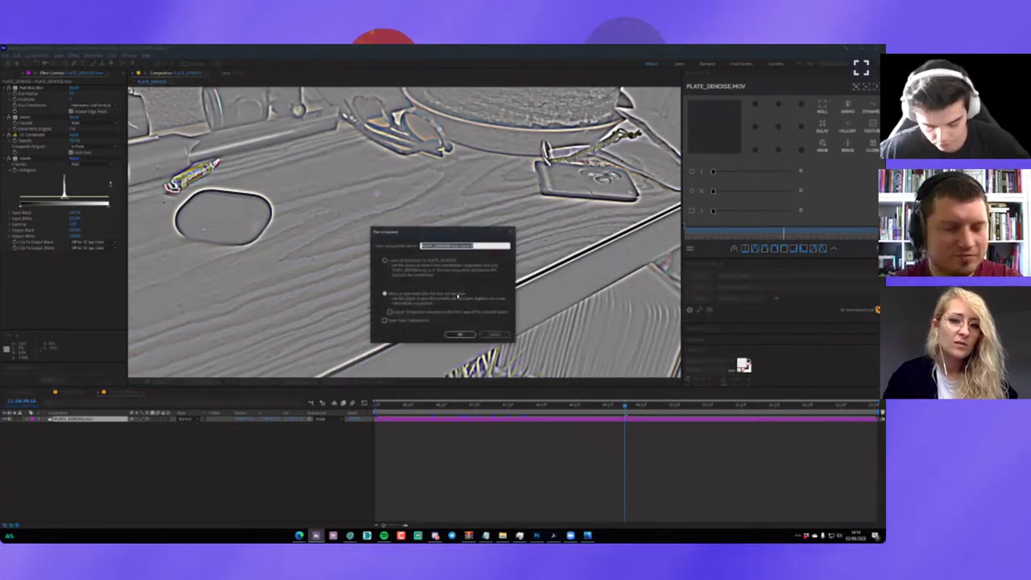
Pre-compose the embossed layer and apply a 3D Camera Tracker, showing its Advanced settings.
key(Return)
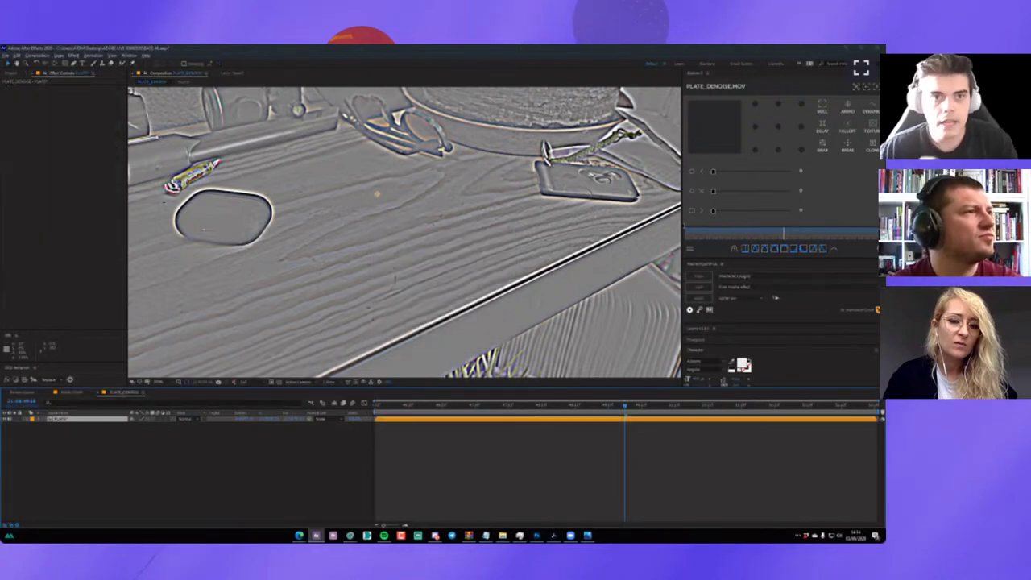
click(73, 54)
mouse_move(121, 241)
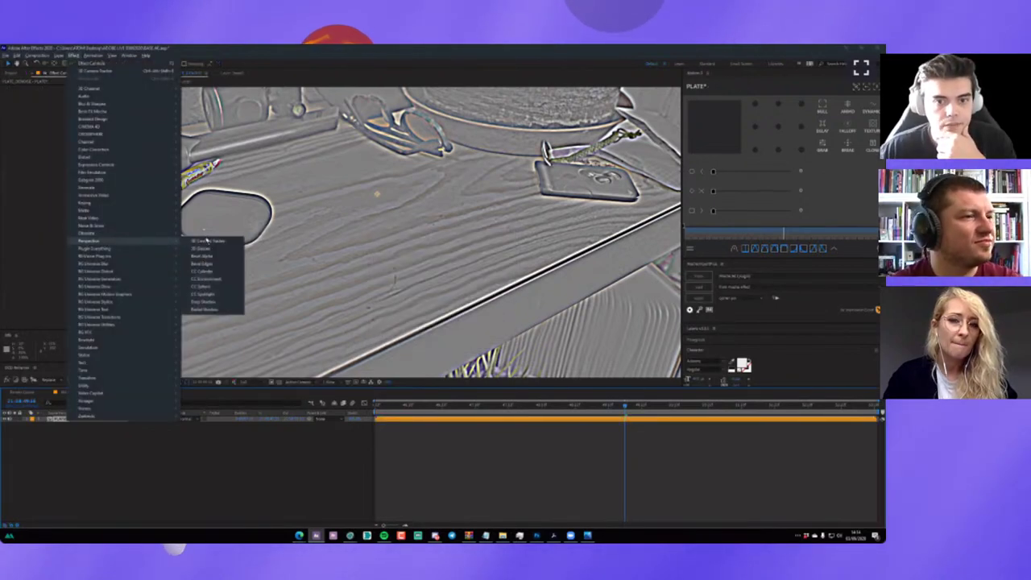
click(207, 240)
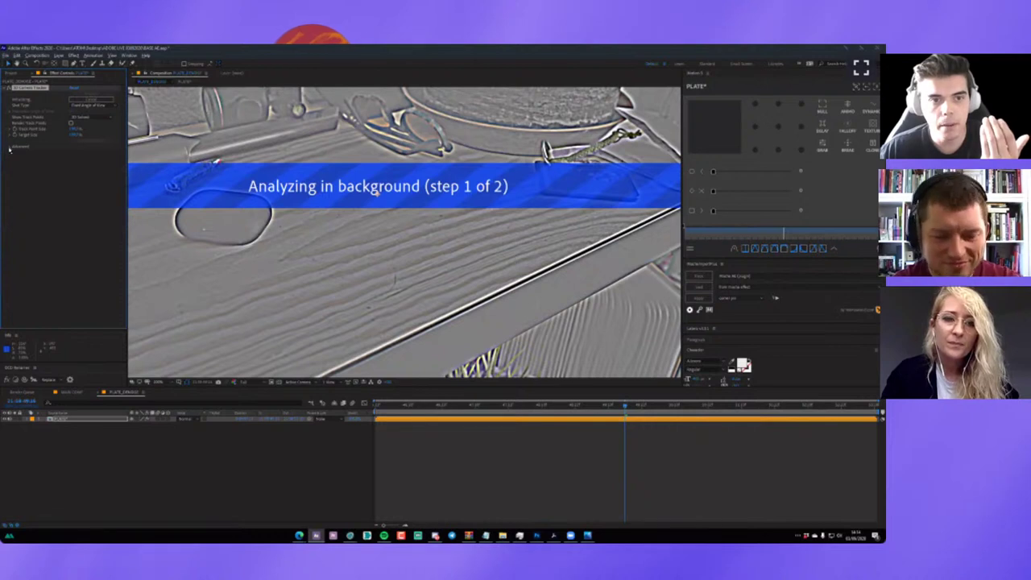
click(9, 147)
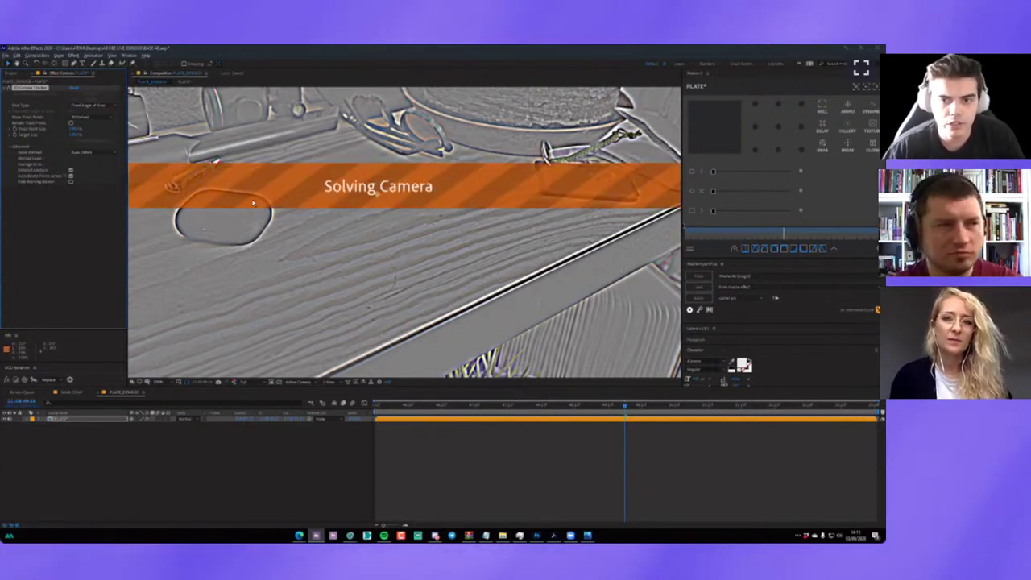
Set the viewer magnification to Fit while the camera tracker finishes solving.
click(166, 383)
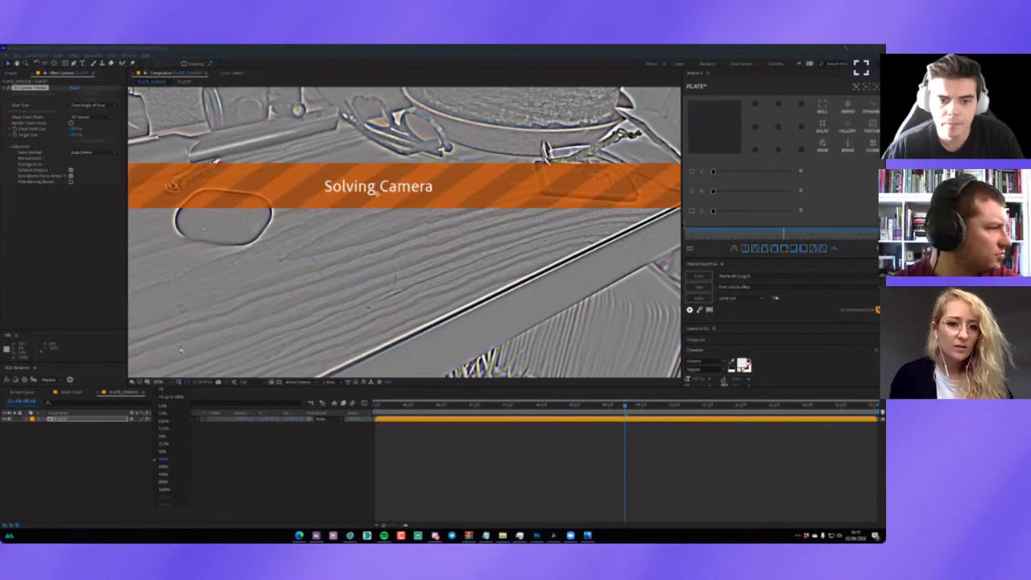
click(170, 389)
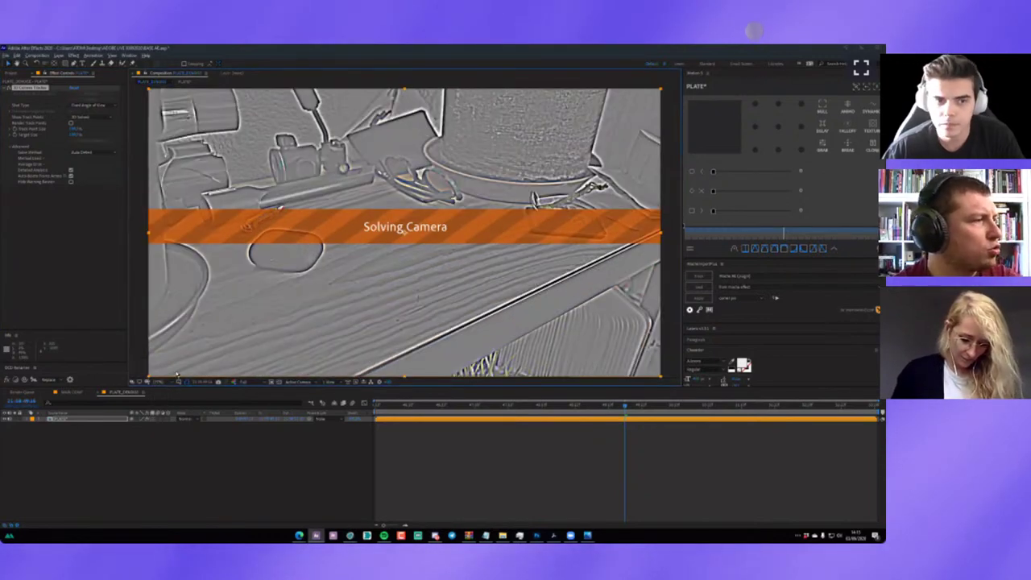
mouse_move(414, 241)
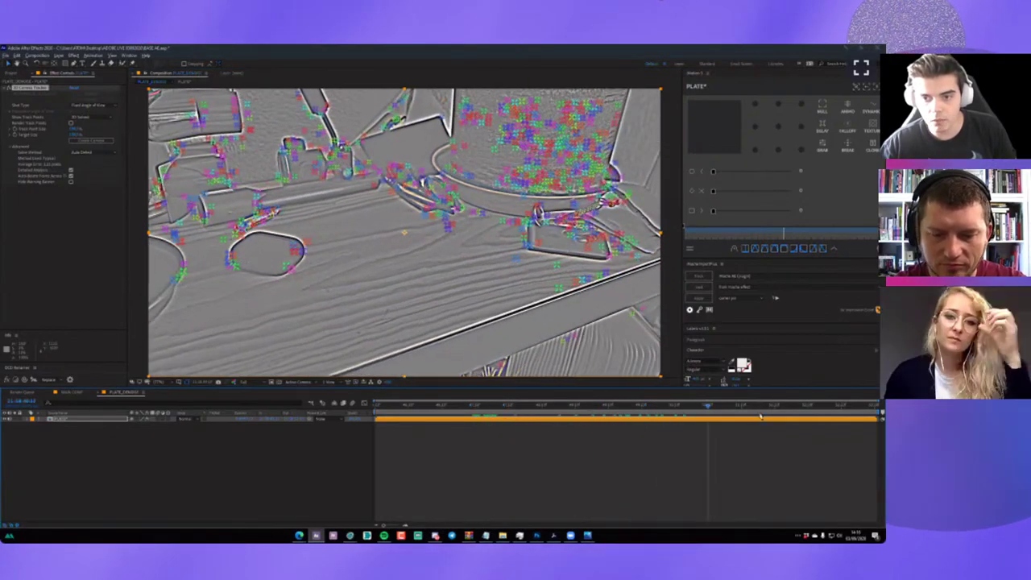
Create a solid and camera from a cluster of track points on the desk top.
key(space)
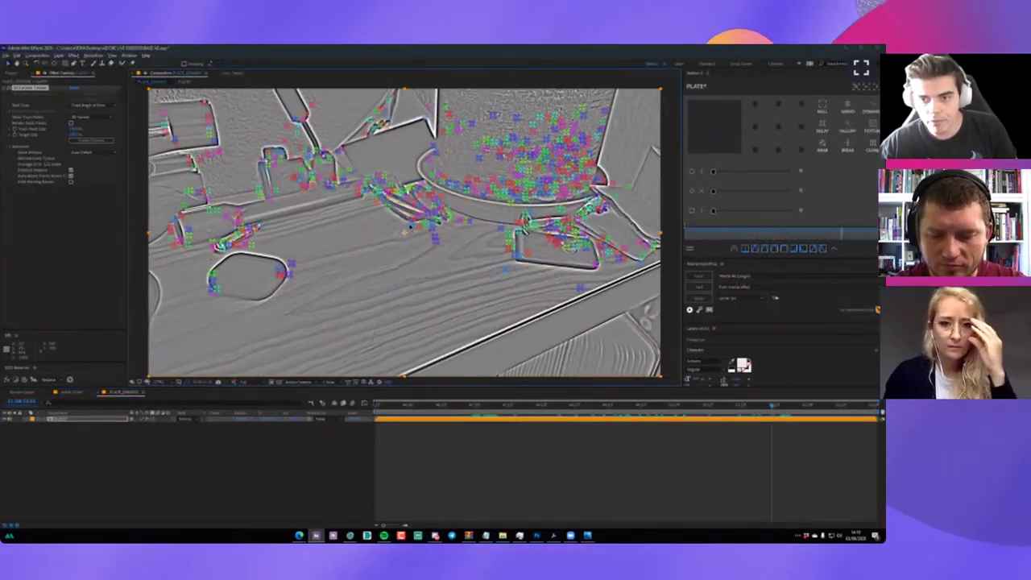
drag(406, 226, 580, 287)
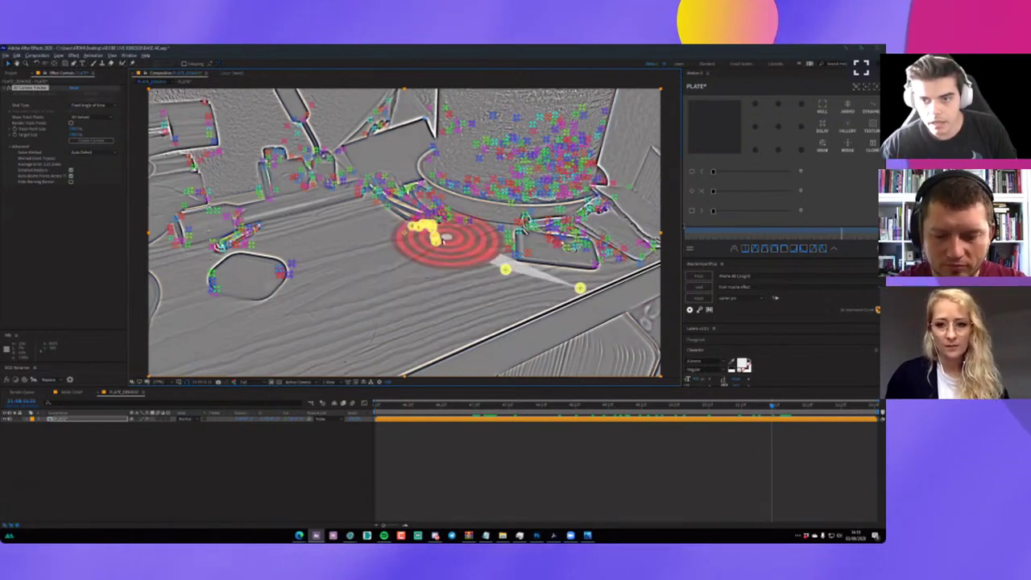
right_click(442, 239)
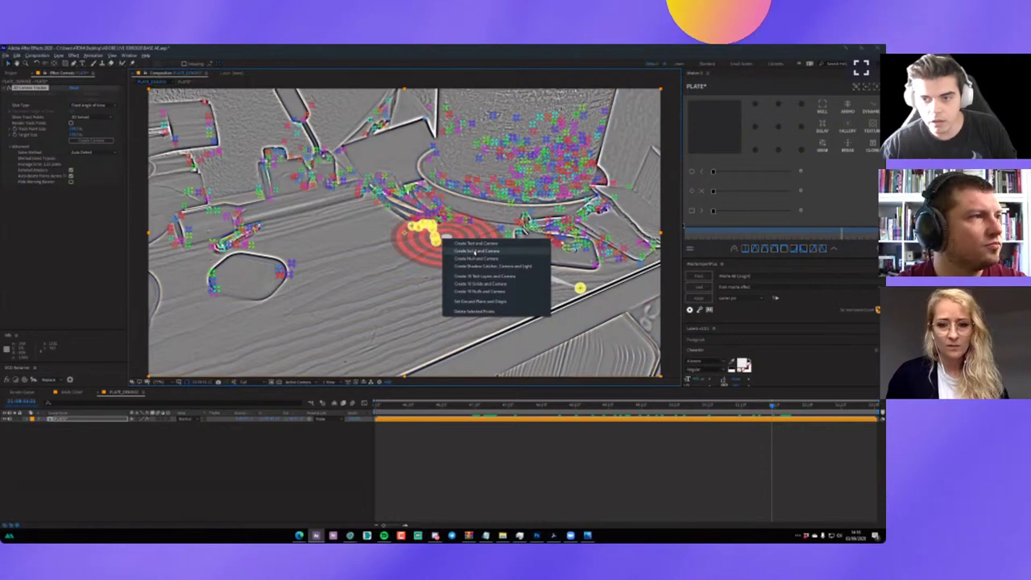
click(475, 252)
drag(527, 412, 606, 405)
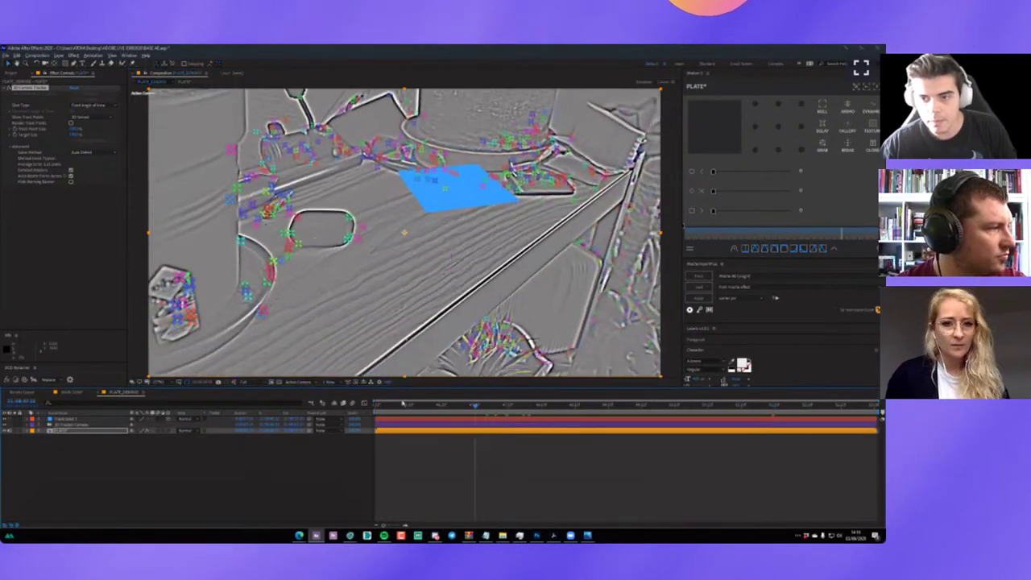
key(space)
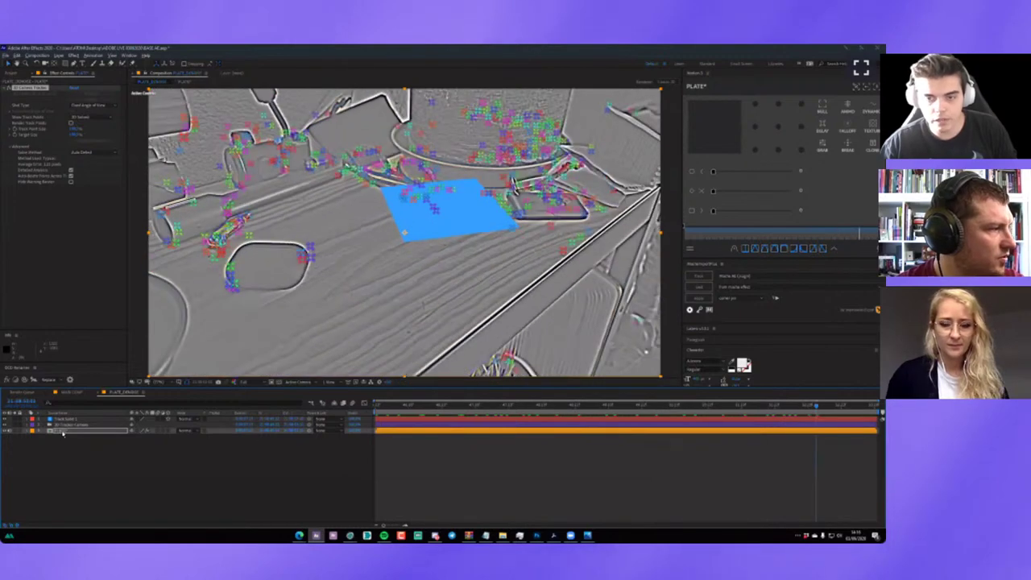
Inside the PLATE_DENOISE precomp, delete the embossing effects down to Levels.
double_click(62, 433)
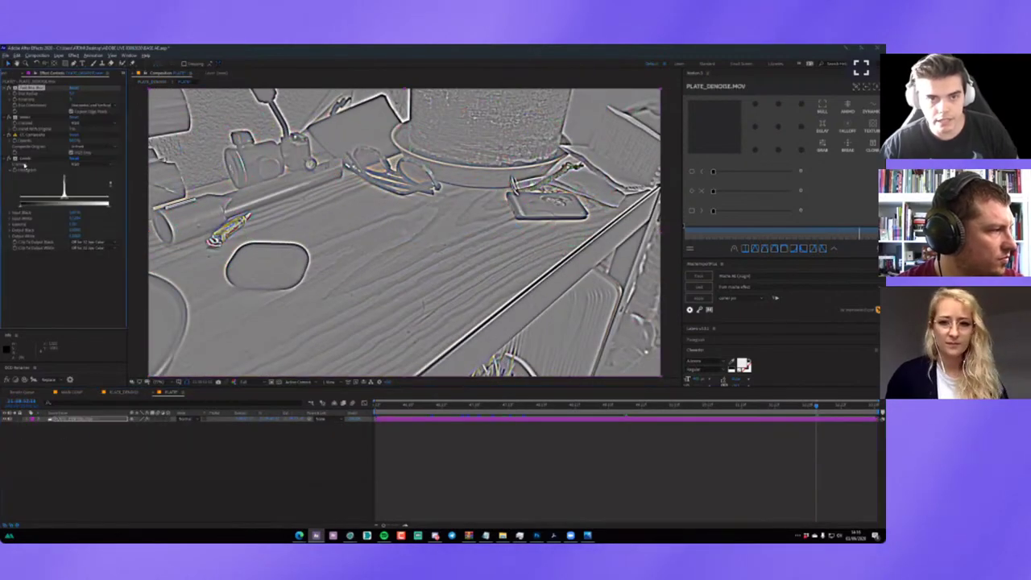
shift+click(25, 160)
key(Delete)
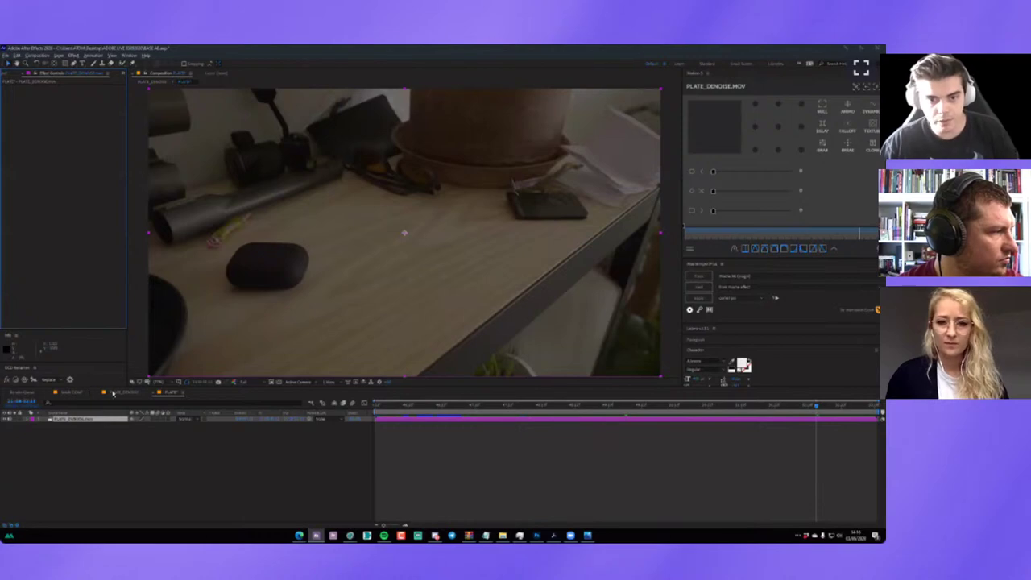
click(113, 392)
key(space)
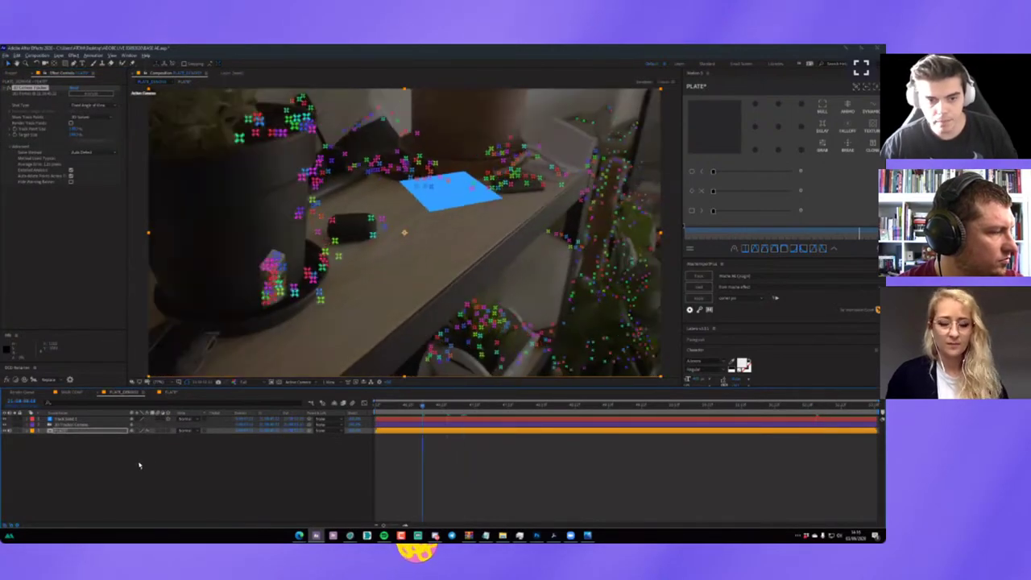
Select Track Solid 1 and preview the blue plane over the normal shelf footage.
click(137, 467)
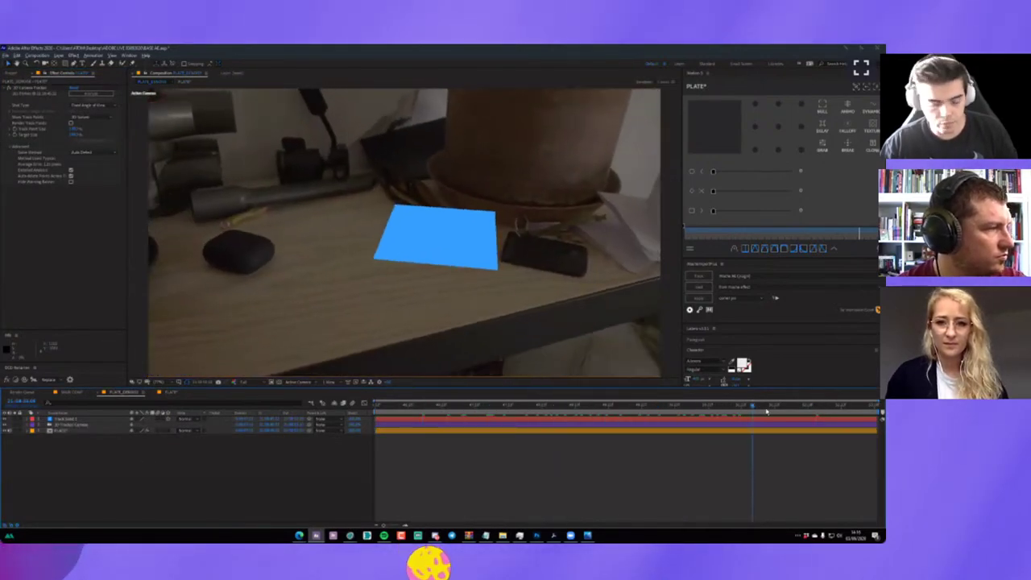
click(70, 419)
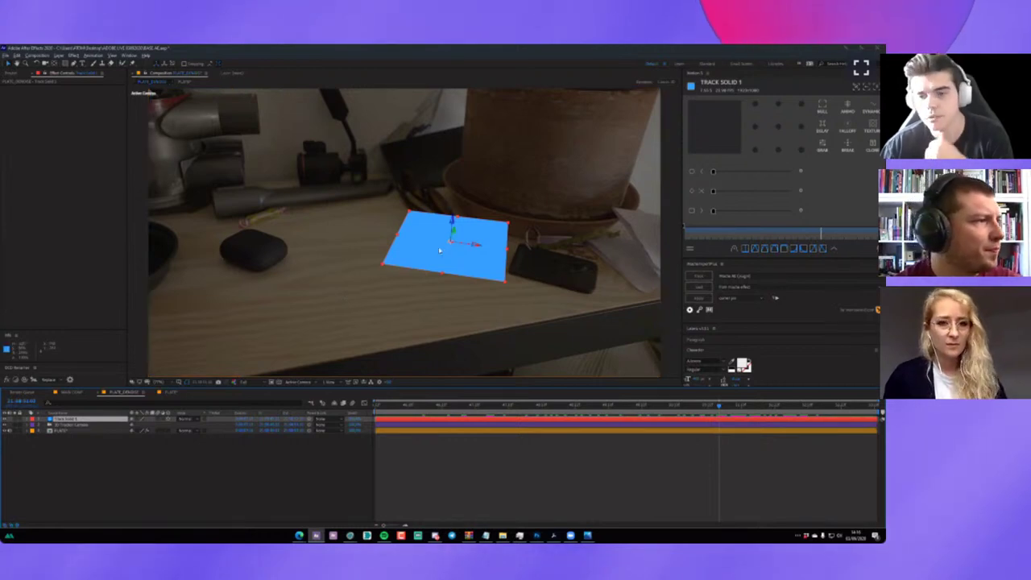
key(space)
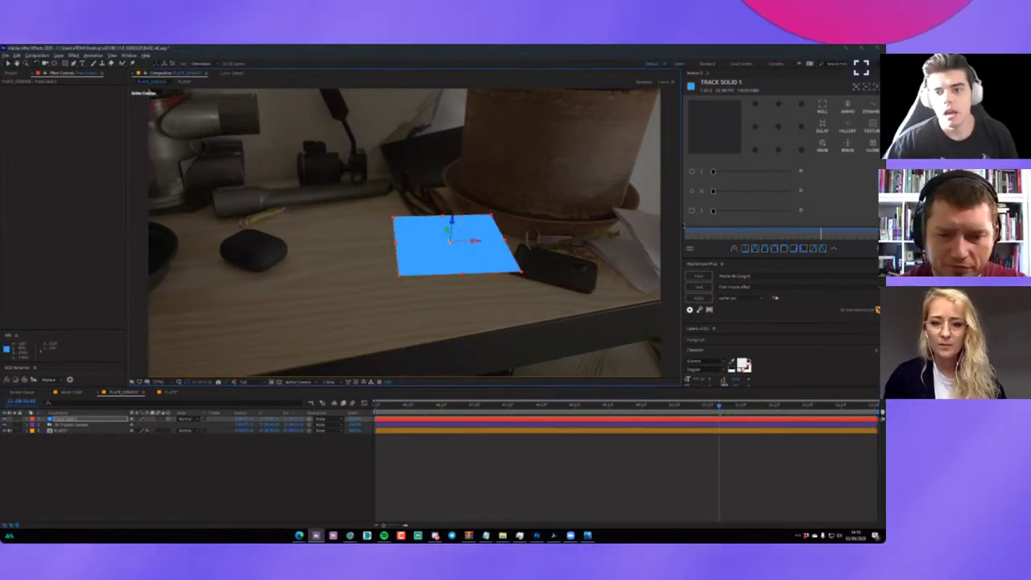
key(space)
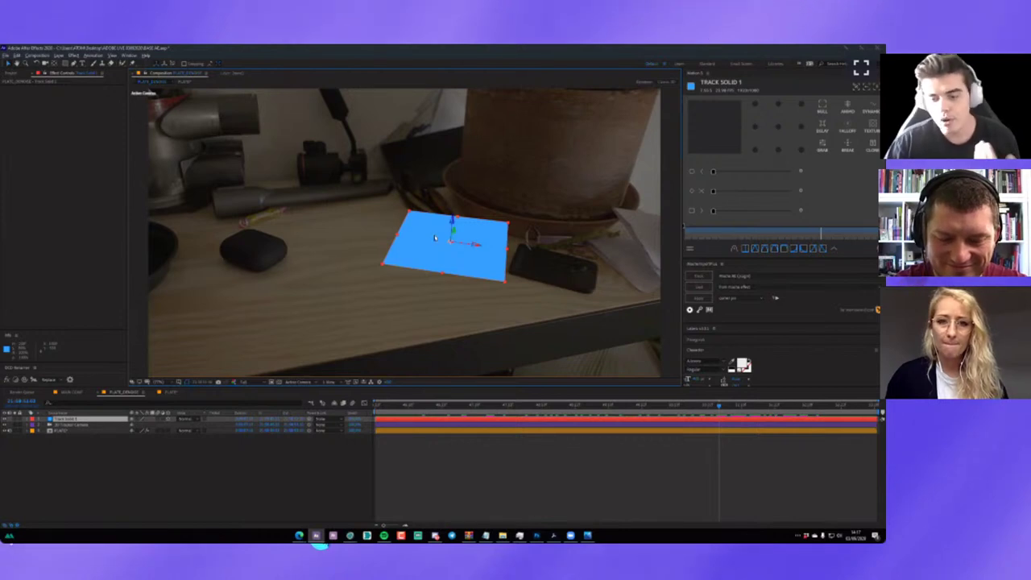
click(566, 235)
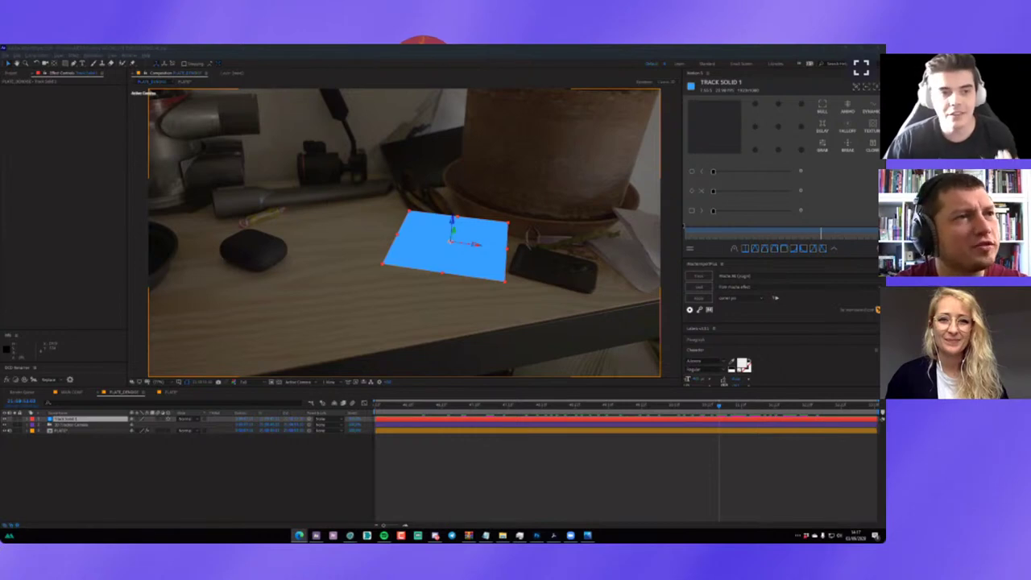
click(441, 228)
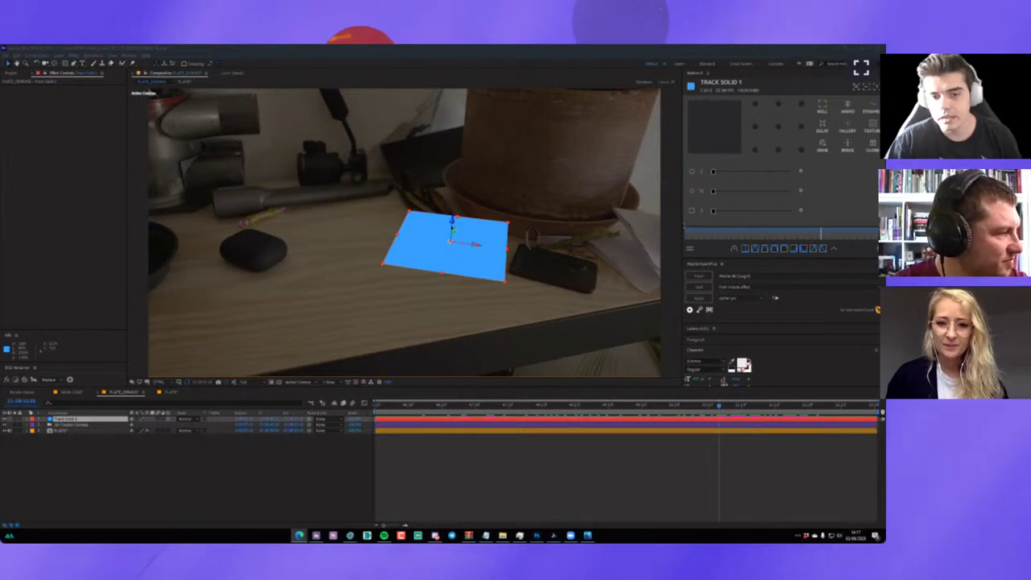
click(83, 65)
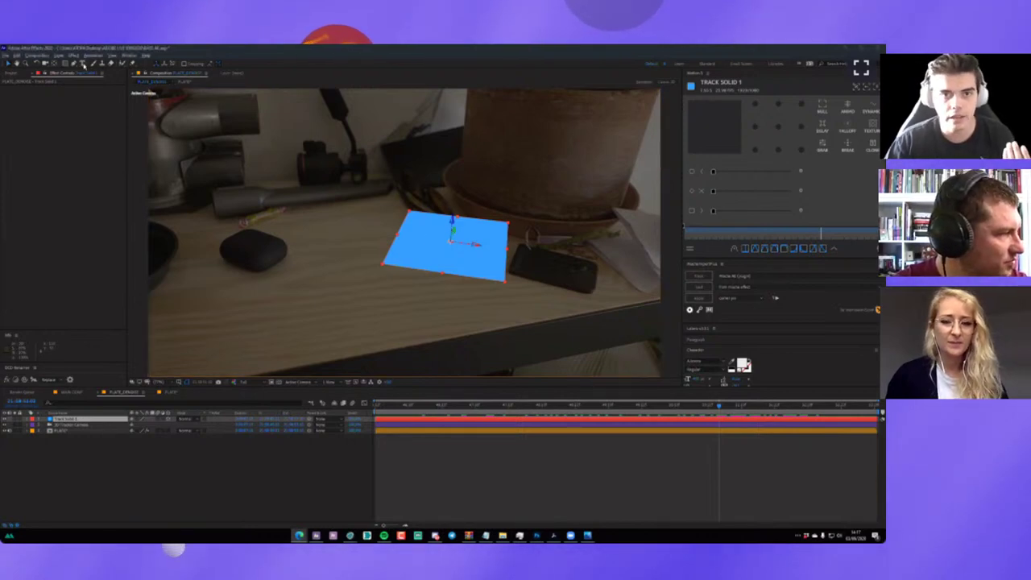
Add a '3D TEST' text layer centred in the comp.
click(405, 187)
text(3)
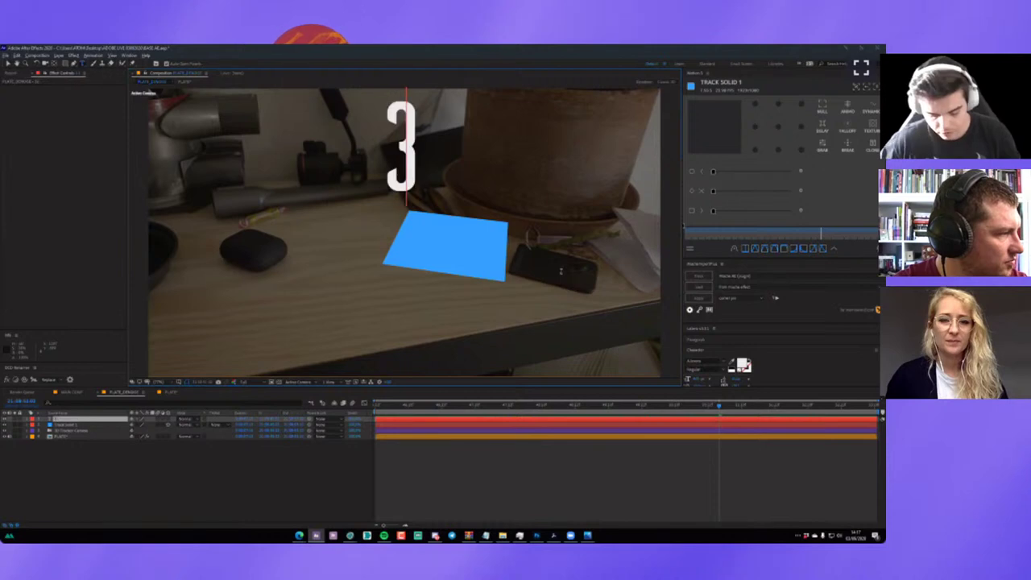
text(D TEST)
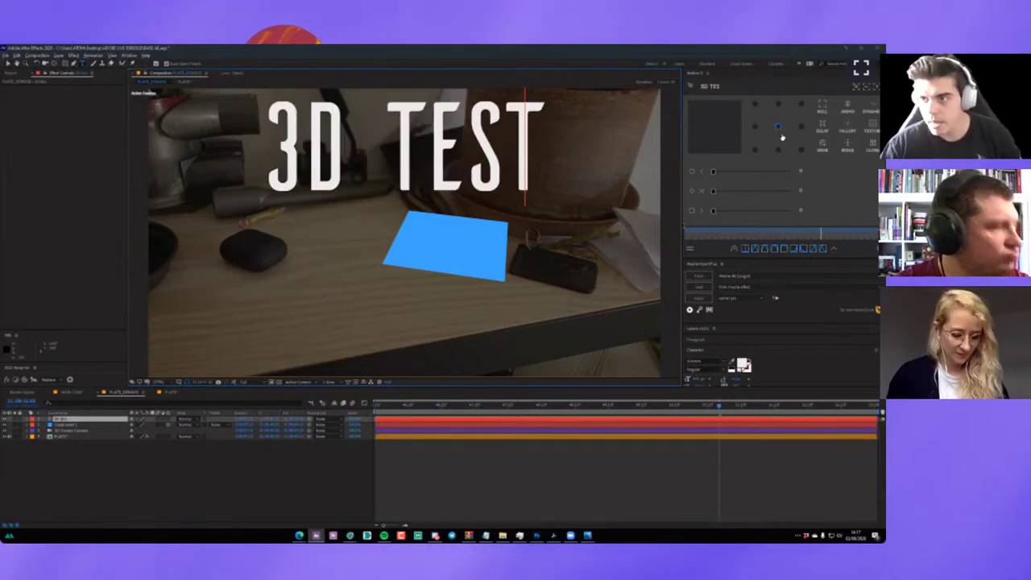
key(ctrl+alt+Home)
key(ctrl+Home)
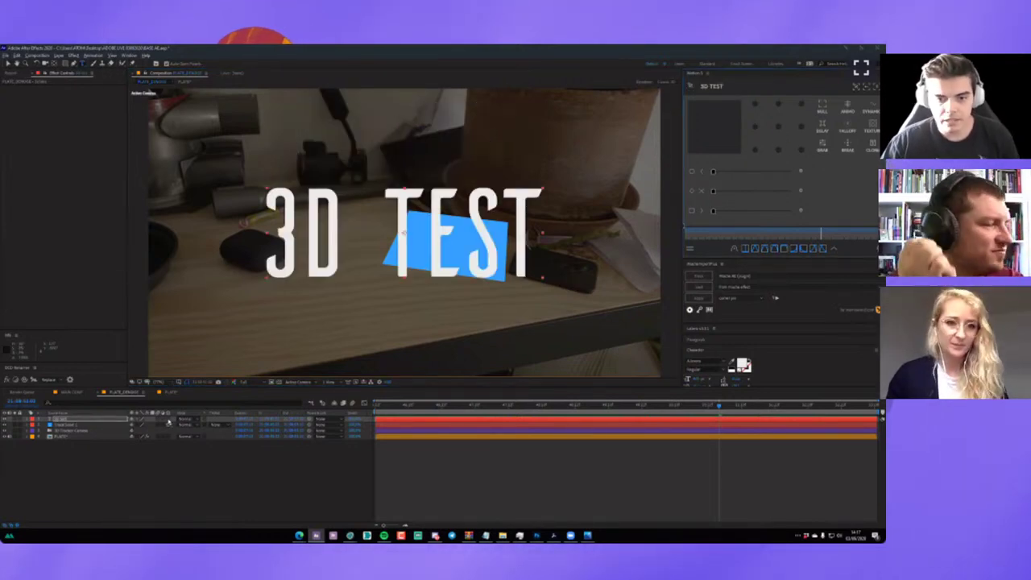
Scrub through the footage to check the text, then select the 3D TEST layer.
click(428, 404)
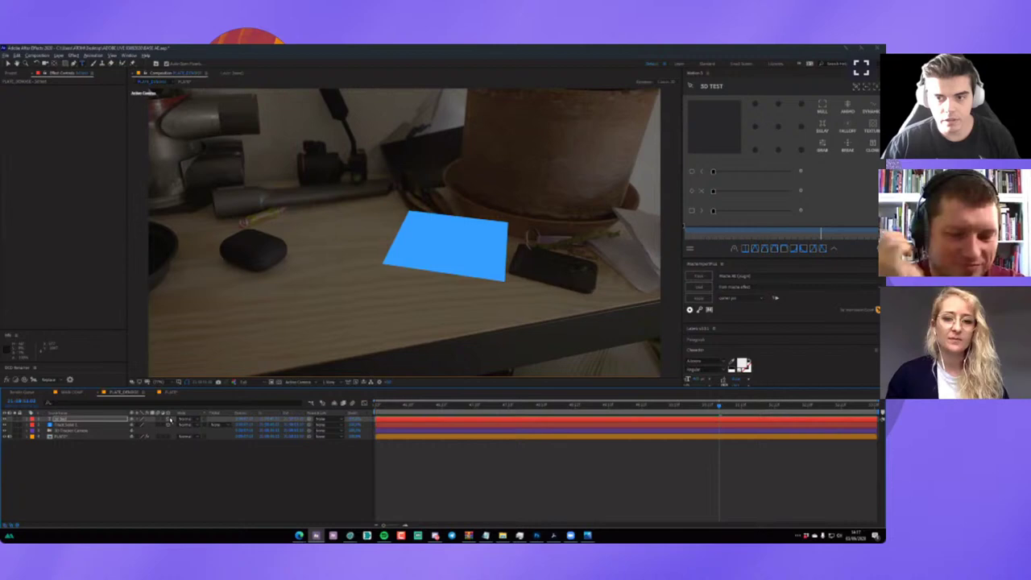
click(422, 404)
mouse_move(422, 405)
mouse_down()
mouse_move(822, 408)
mouse_move(441, 405)
mouse_move(731, 385)
mouse_move(467, 393)
mouse_up()
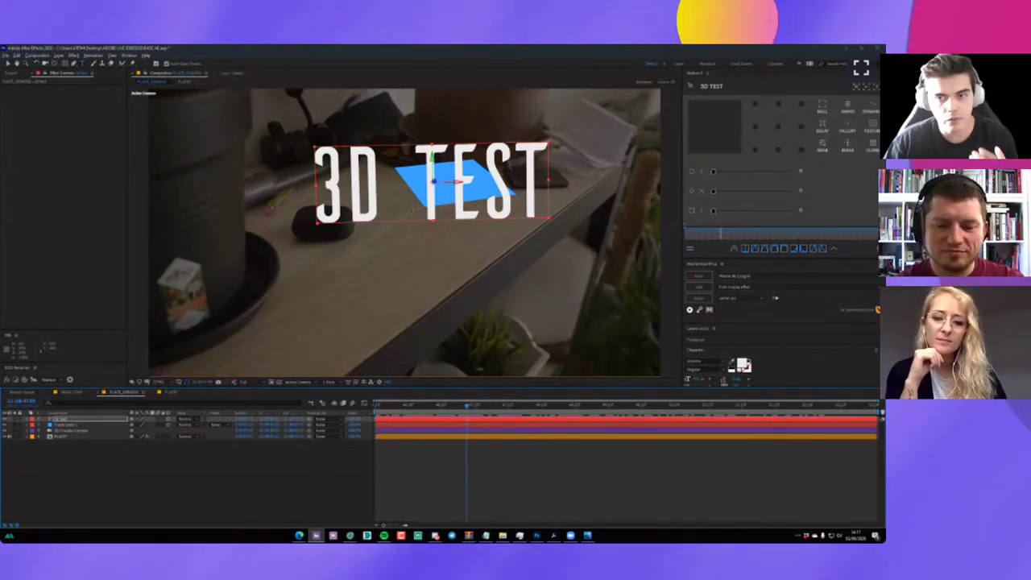
click(743, 404)
click(766, 404)
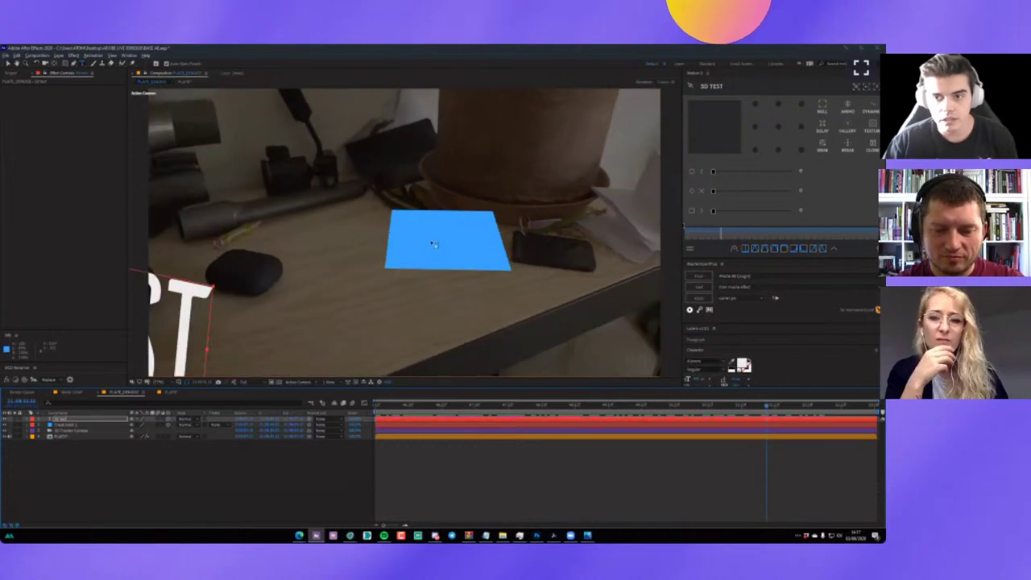
click(70, 419)
Delete the 3D TEST text layer.
key(Delete)
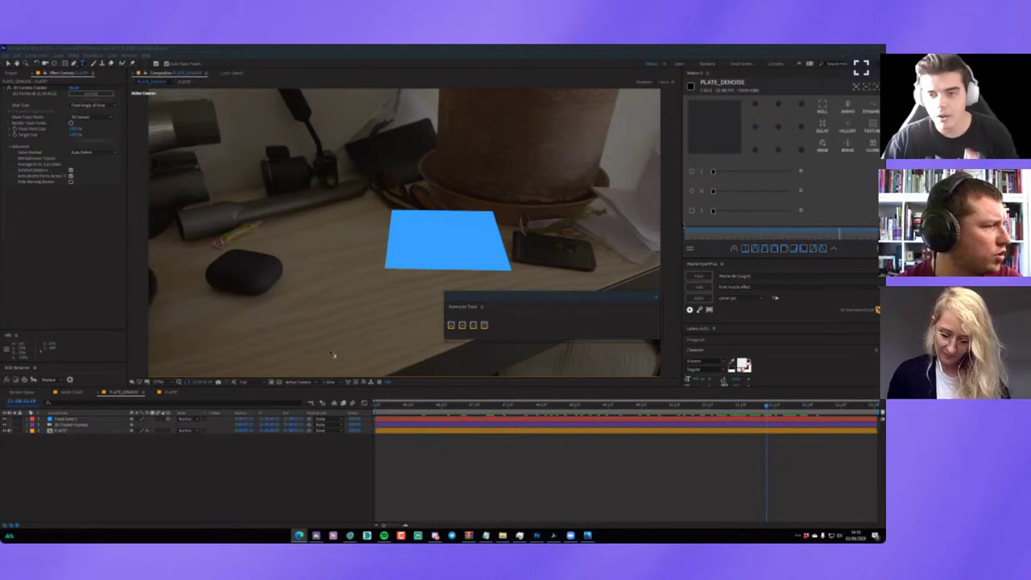
click(71, 420)
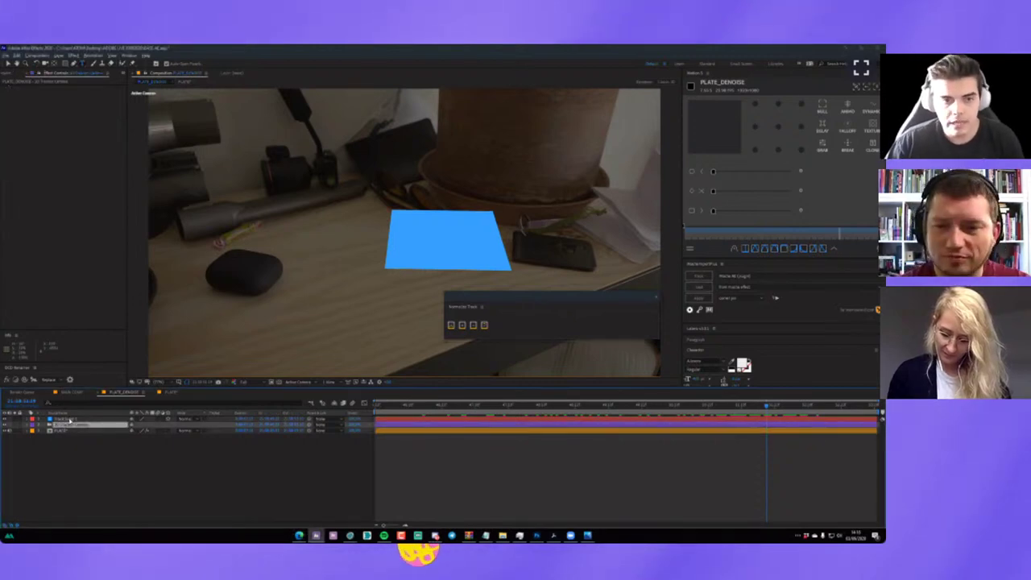
click(71, 420)
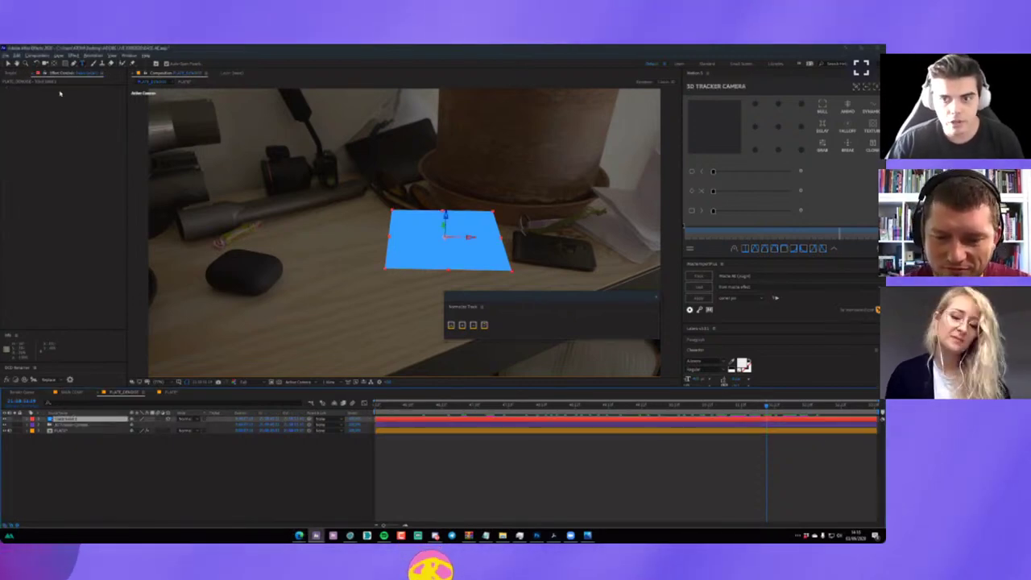
click(306, 121)
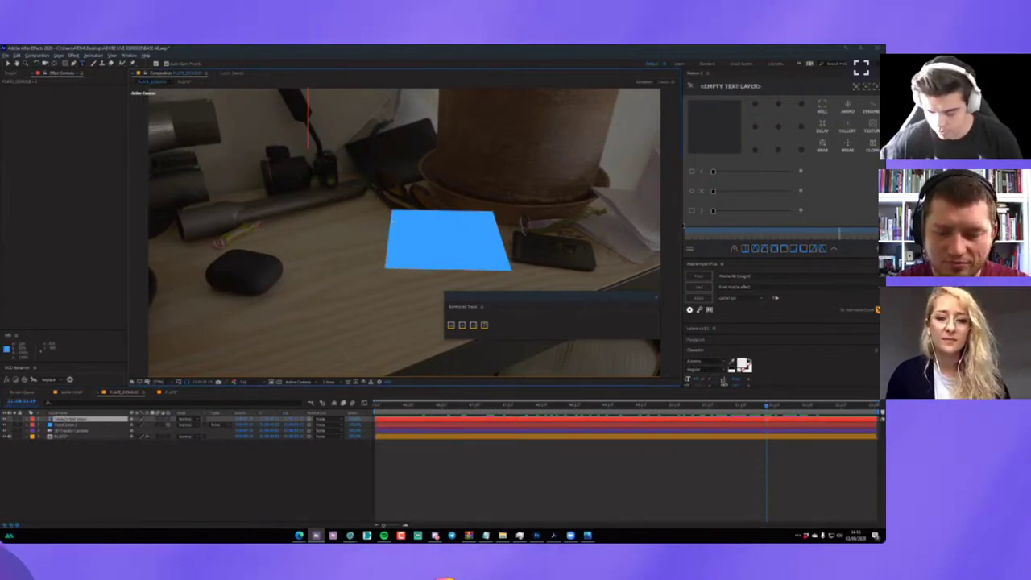
text(3D TEXT)
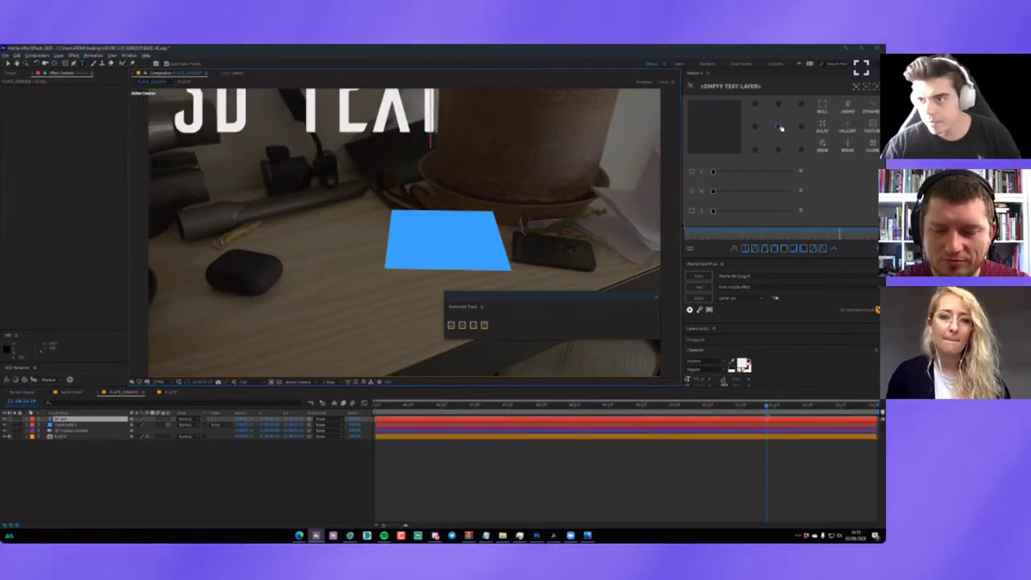
click(780, 127)
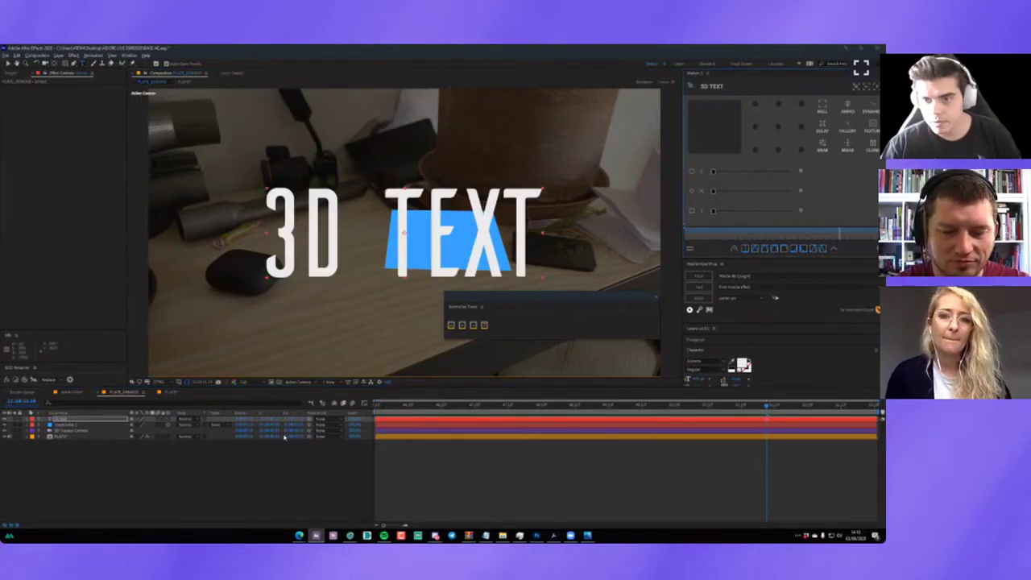
click(169, 422)
mouse_move(721, 411)
mouse_down()
mouse_move(586, 412)
mouse_move(713, 410)
mouse_up()
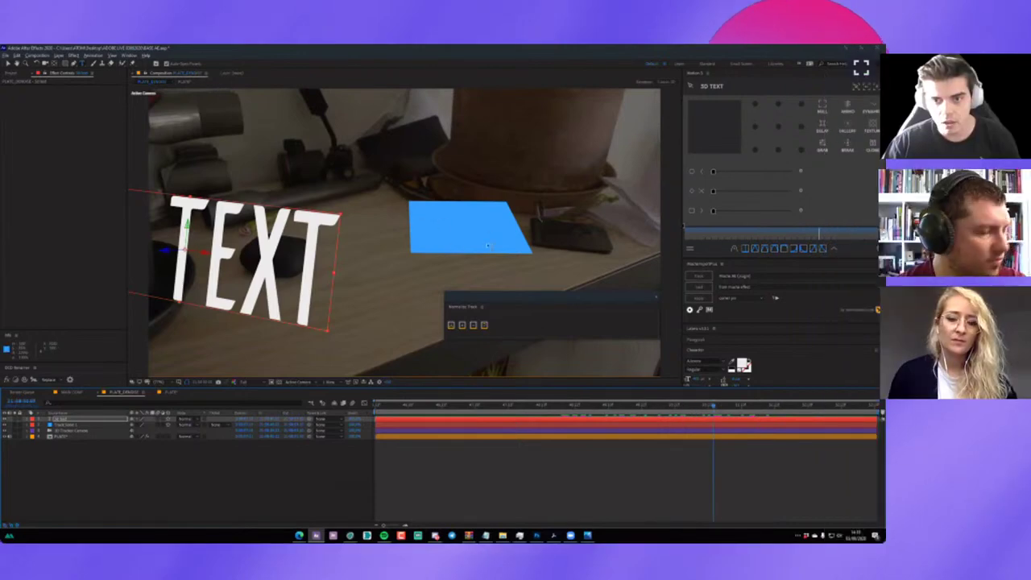
drag(491, 404, 422, 404)
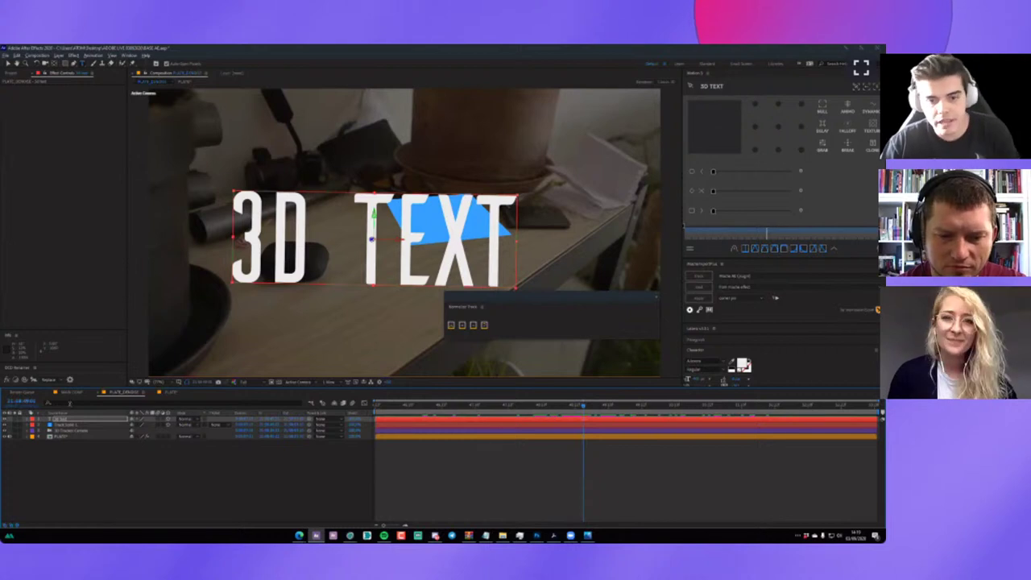
click(65, 419)
key(Delete)
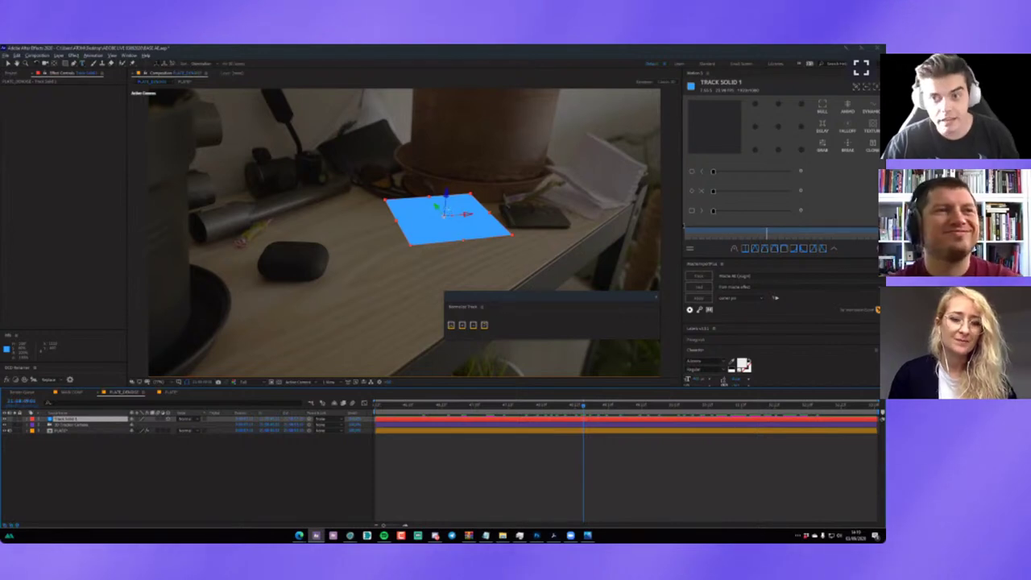
Rotate and reposition the blue solid on the desk, then move the track panel aside.
drag(483, 226, 508, 217)
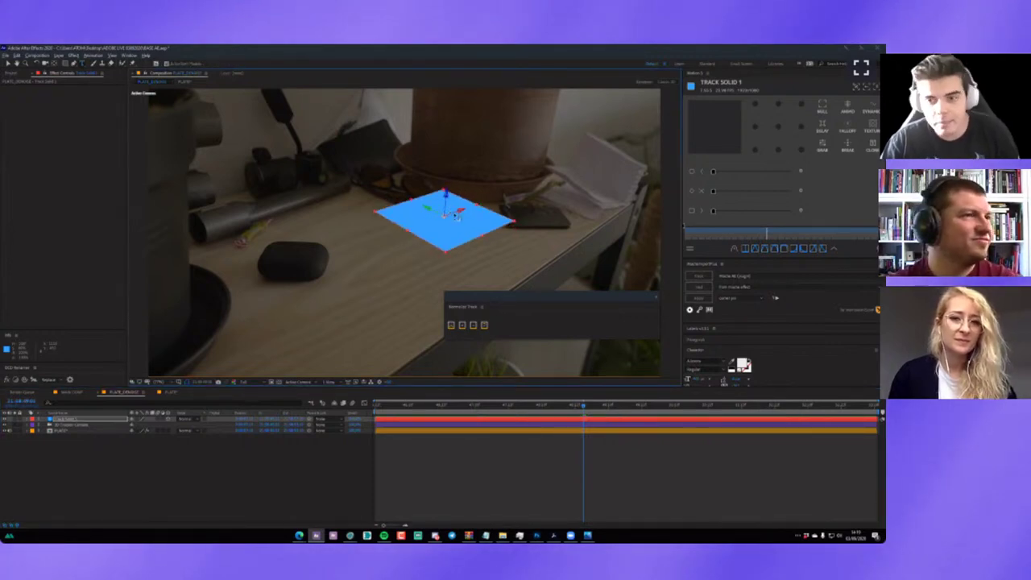
mouse_move(438, 219)
mouse_down()
mouse_move(267, 263)
mouse_move(360, 242)
mouse_up()
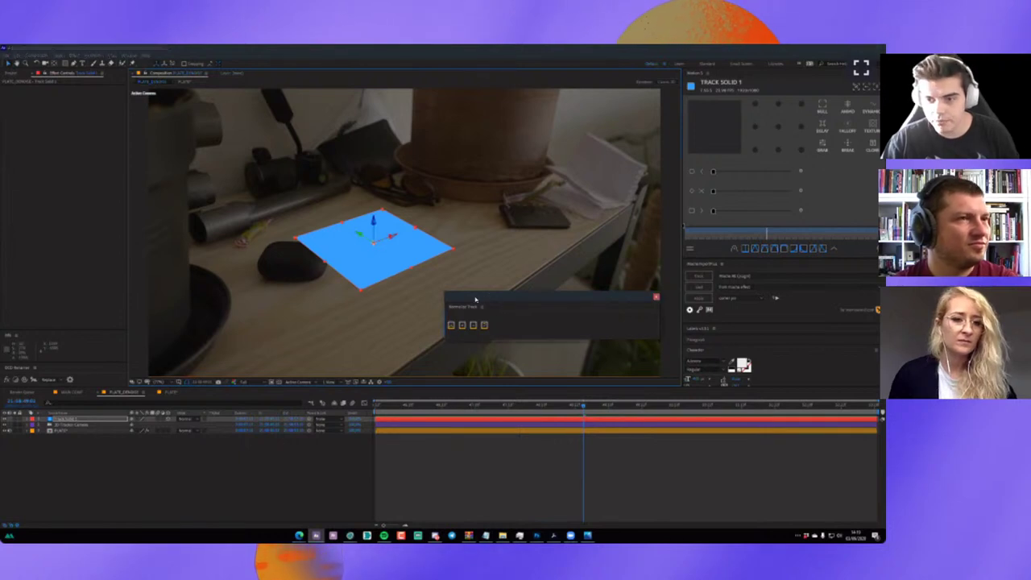
drag(489, 294, 463, 306)
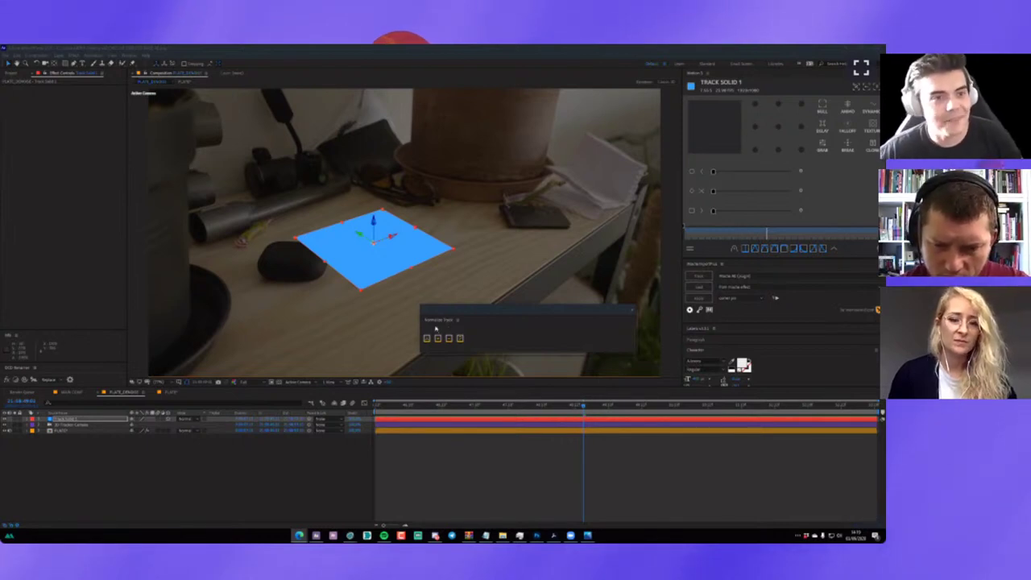
drag(510, 309, 567, 320)
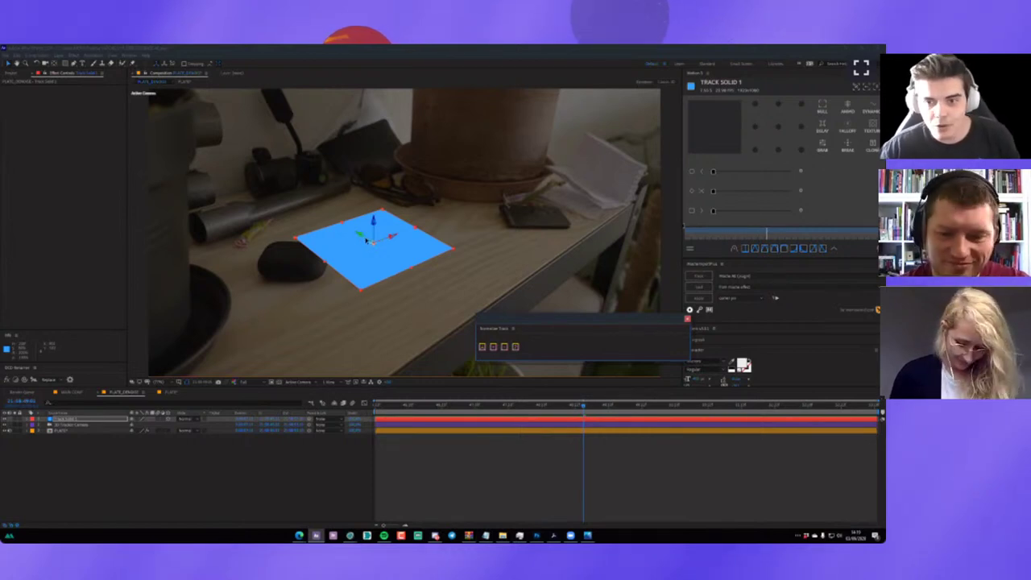
Rename the Track Solid 1 layer to GROUND.
right_click(76, 419)
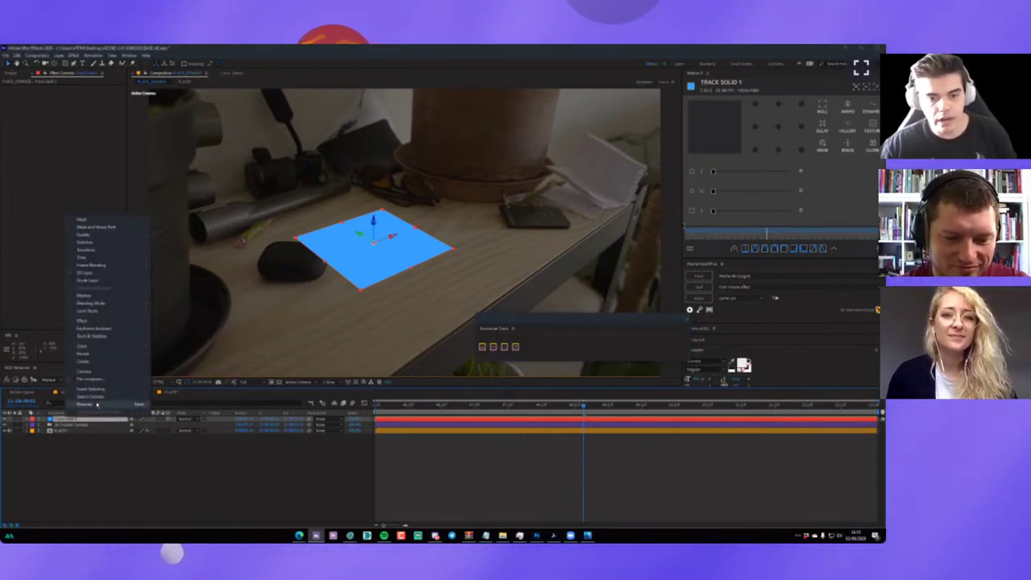
click(95, 403)
text(Ta)
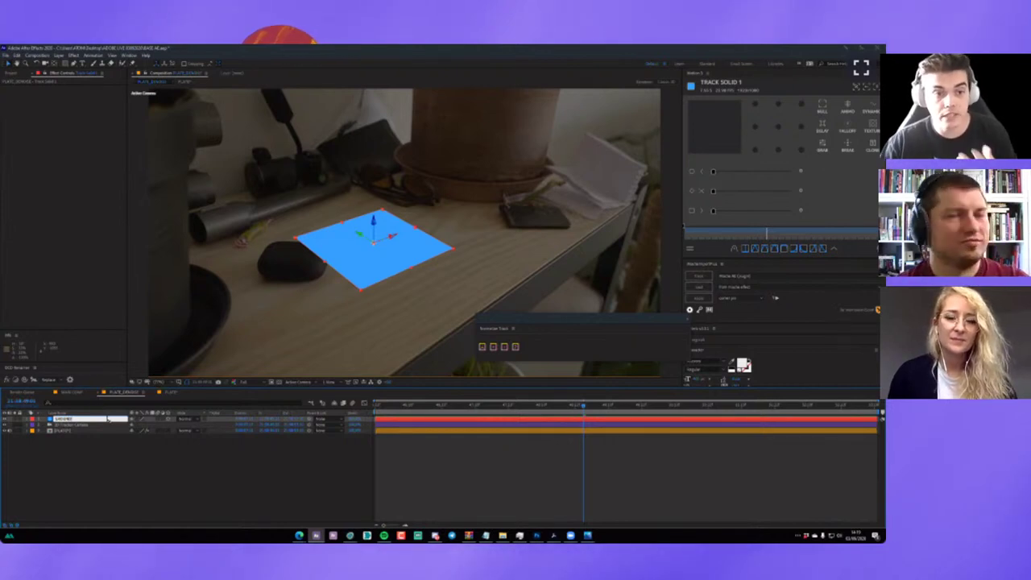
key(Return)
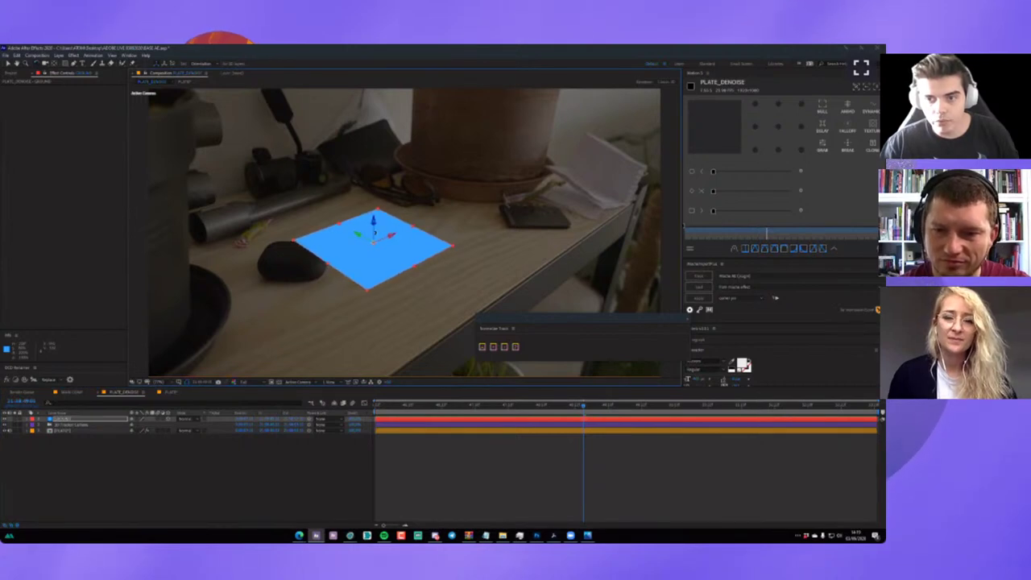
Slide the ground plane along the shelf and normalize the track, adding an Original Base layer.
click(363, 239)
drag(363, 240, 398, 268)
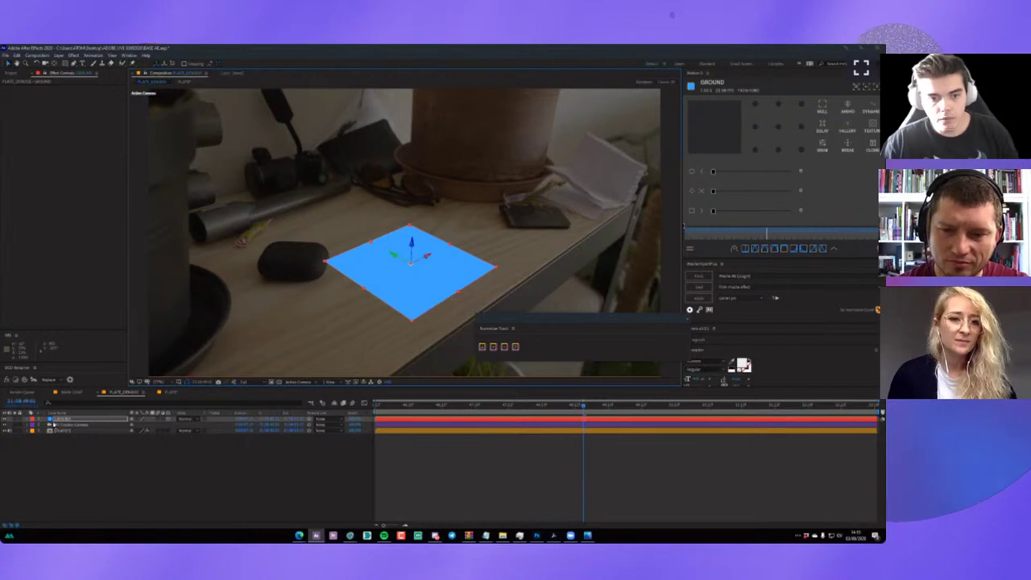
click(62, 424)
shift+click(61, 419)
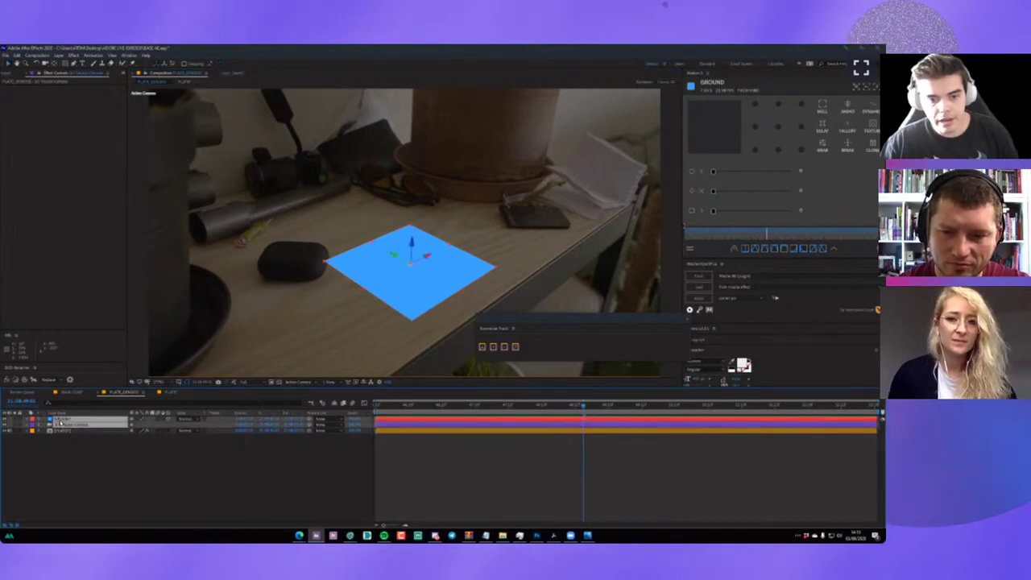
click(481, 347)
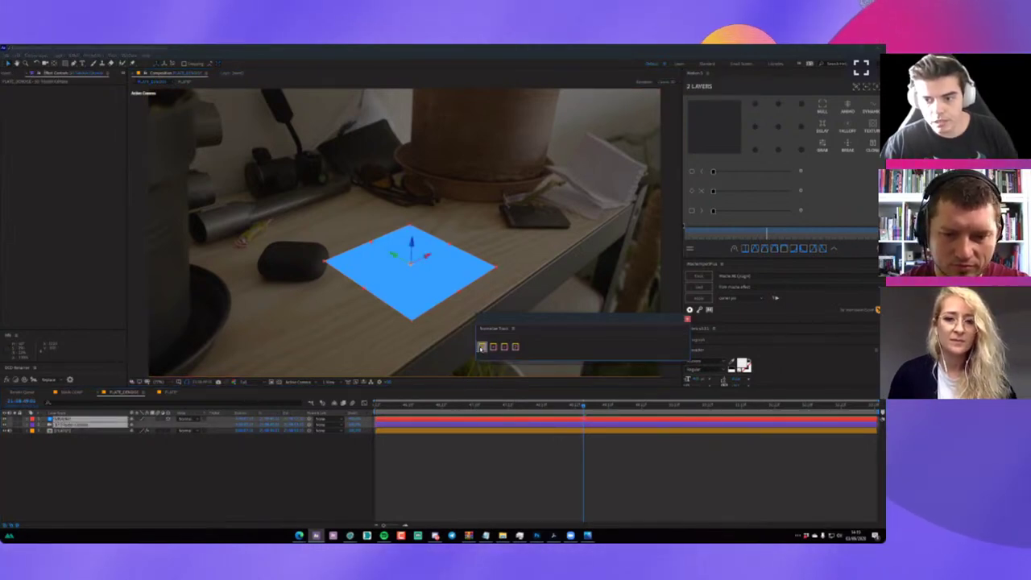
click(64, 419)
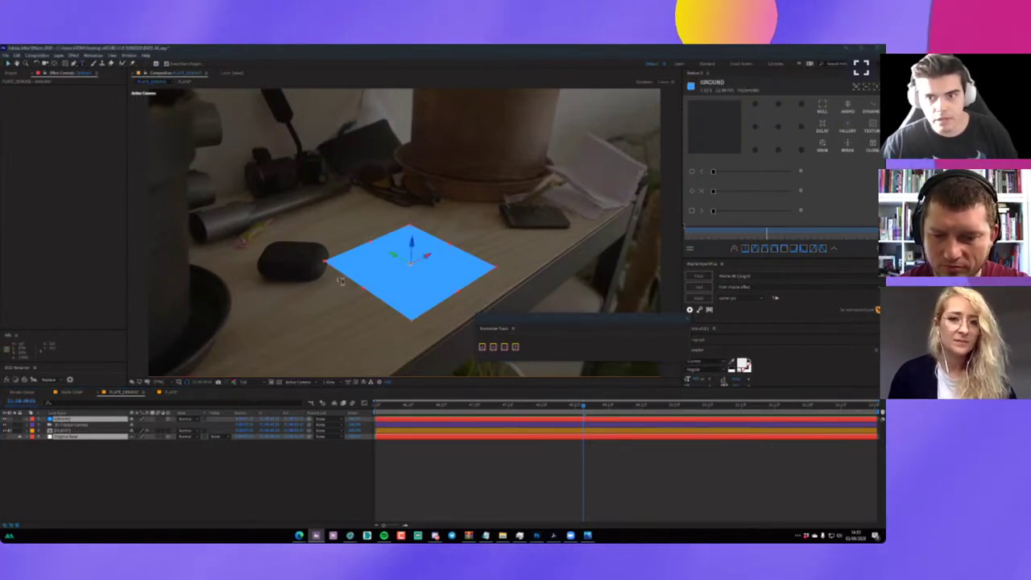
click(415, 270)
Add '3D TEST' text as a 3D layer, play it back, then delete it and return to frame one.
text(3D TEST)
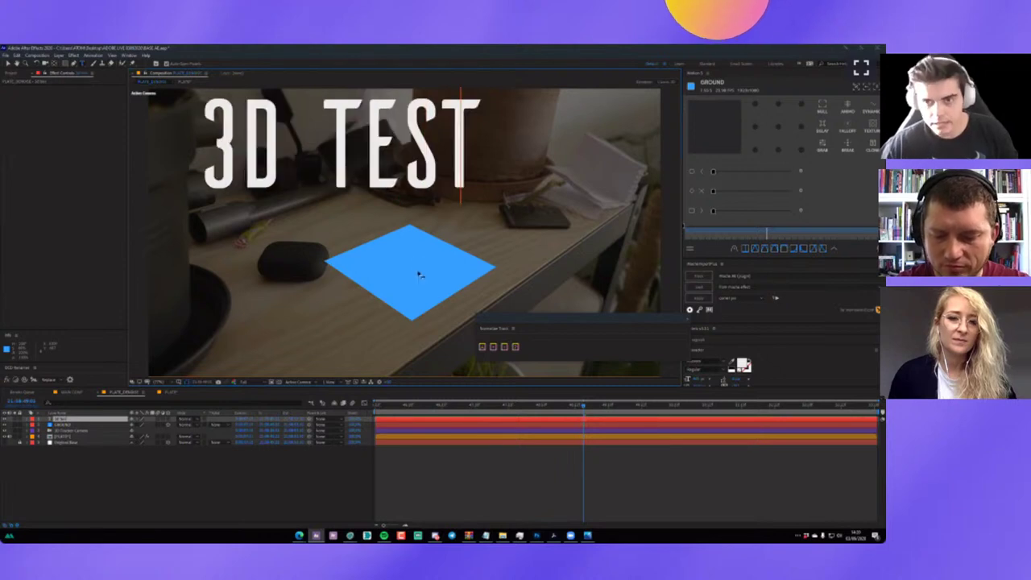
key(ctrl+Home)
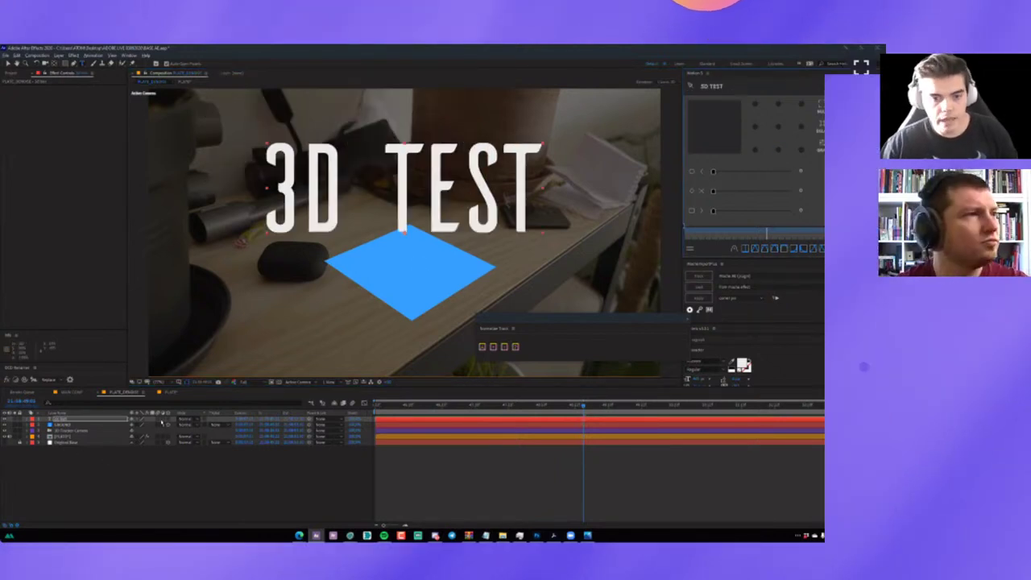
click(168, 420)
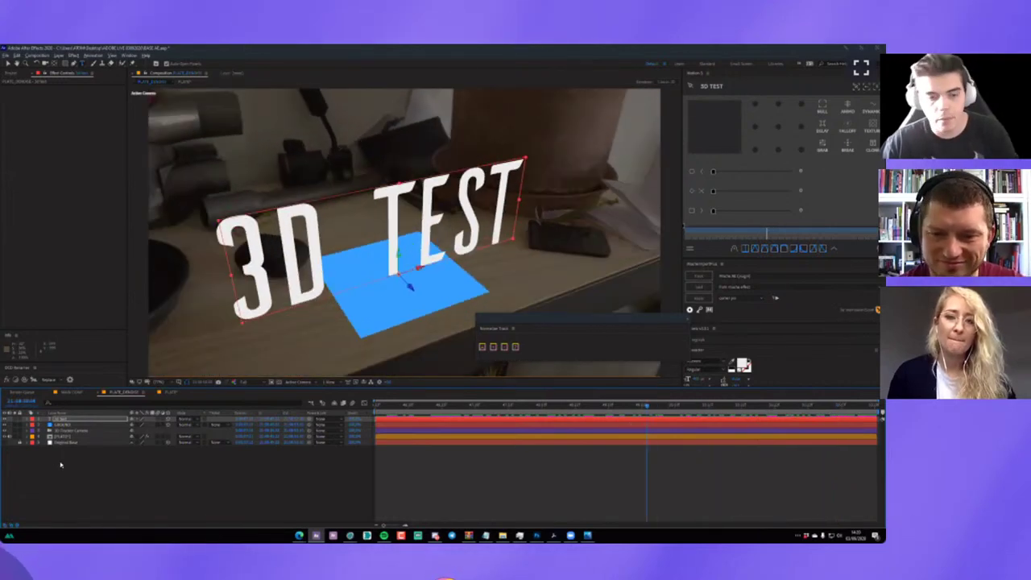
click(60, 418)
key(Delete)
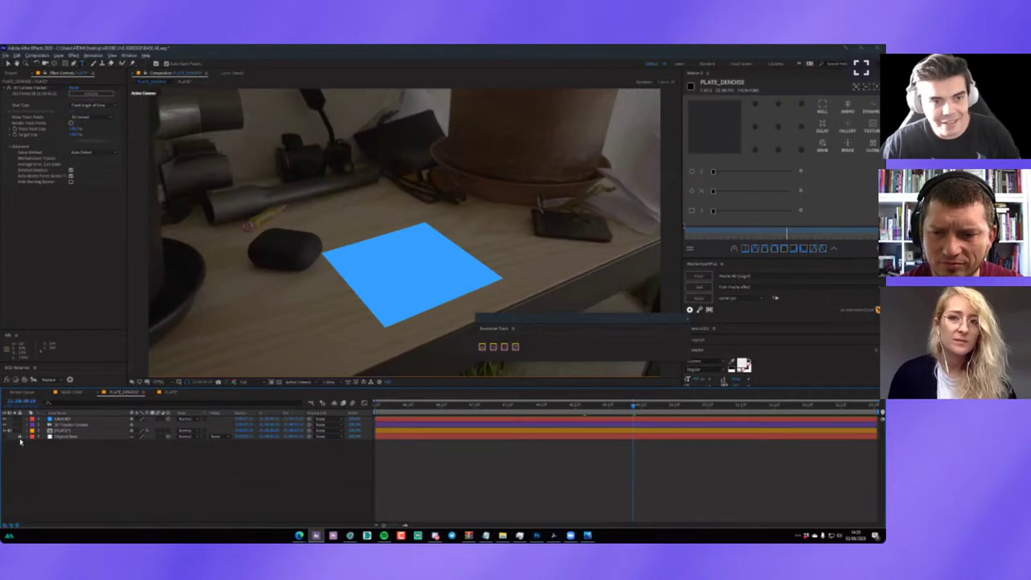
drag(405, 402, 319, 418)
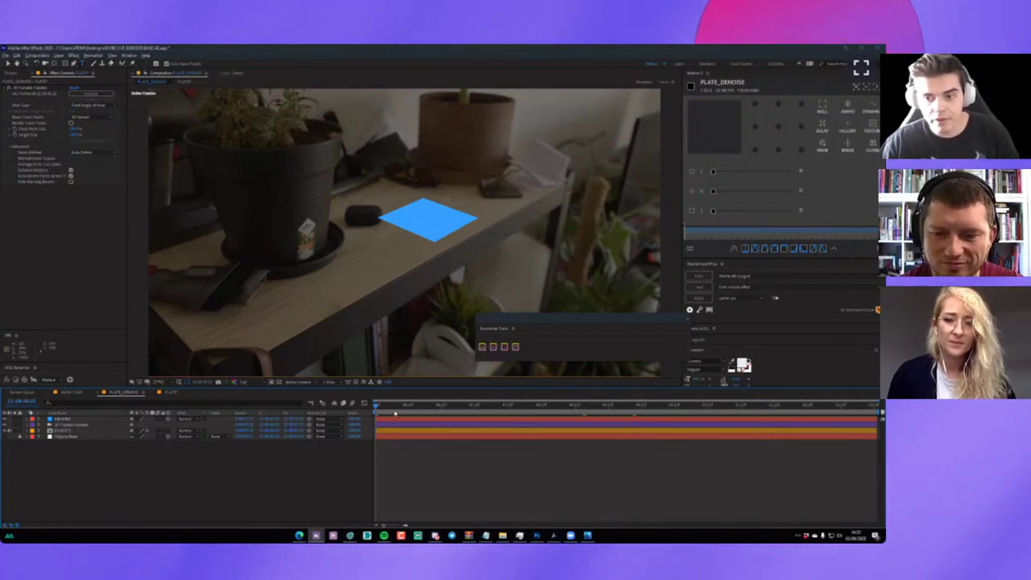
Select the GROUND layer in the shelf comp and bring up the File > Export submenu.
click(67, 420)
ctrl+click(63, 431)
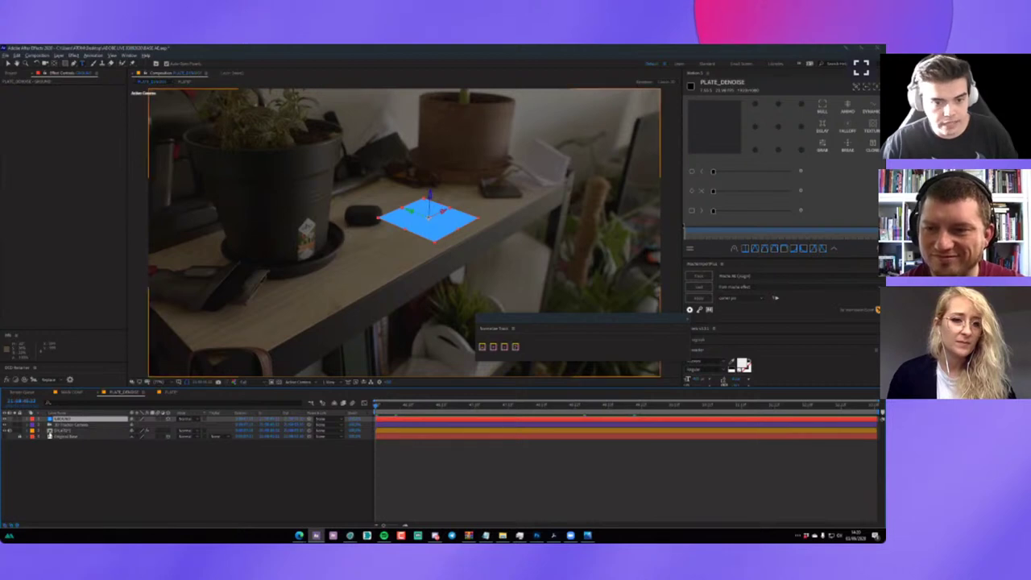
shift+click(58, 432)
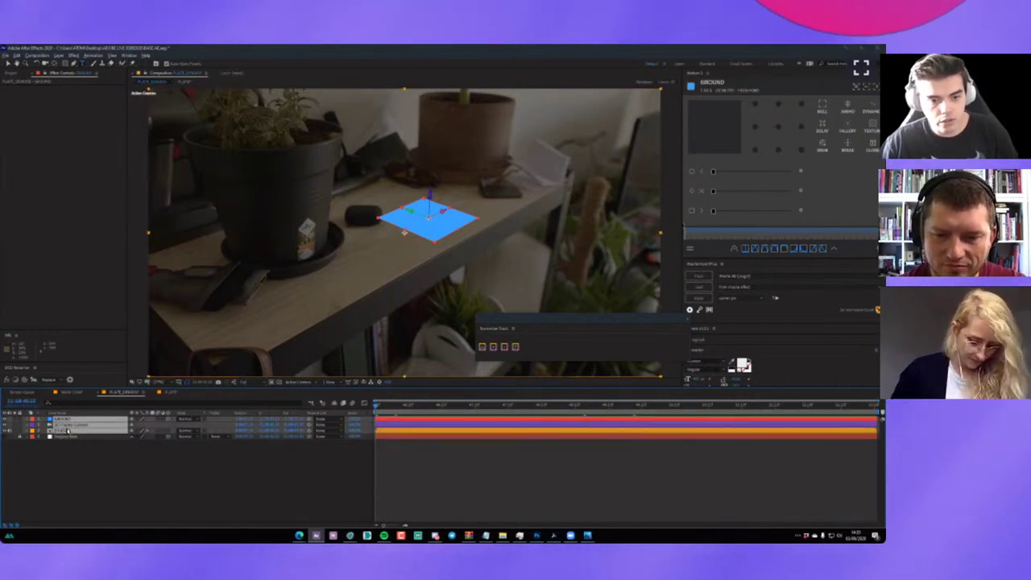
click(65, 431)
click(63, 420)
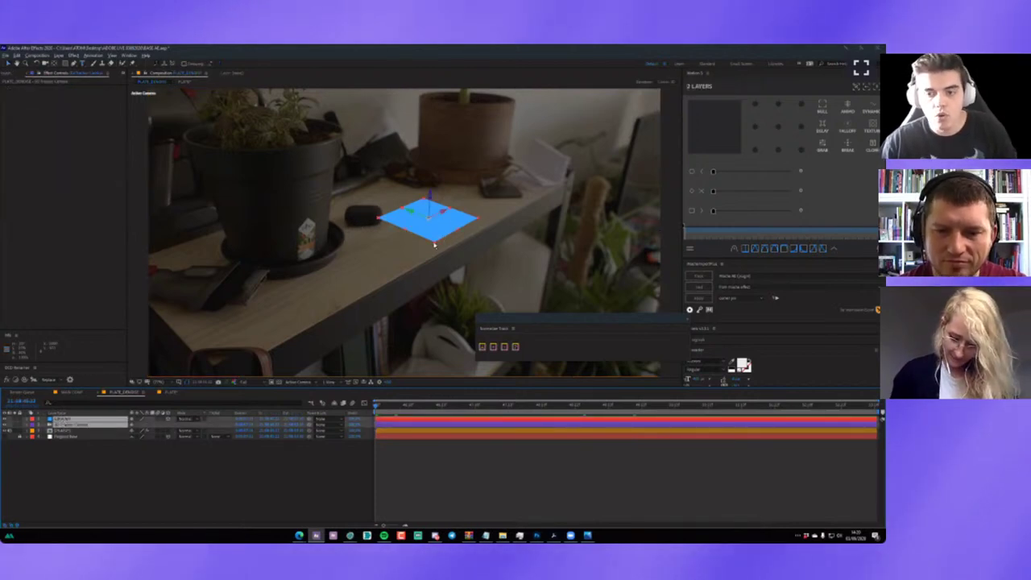
click(8, 73)
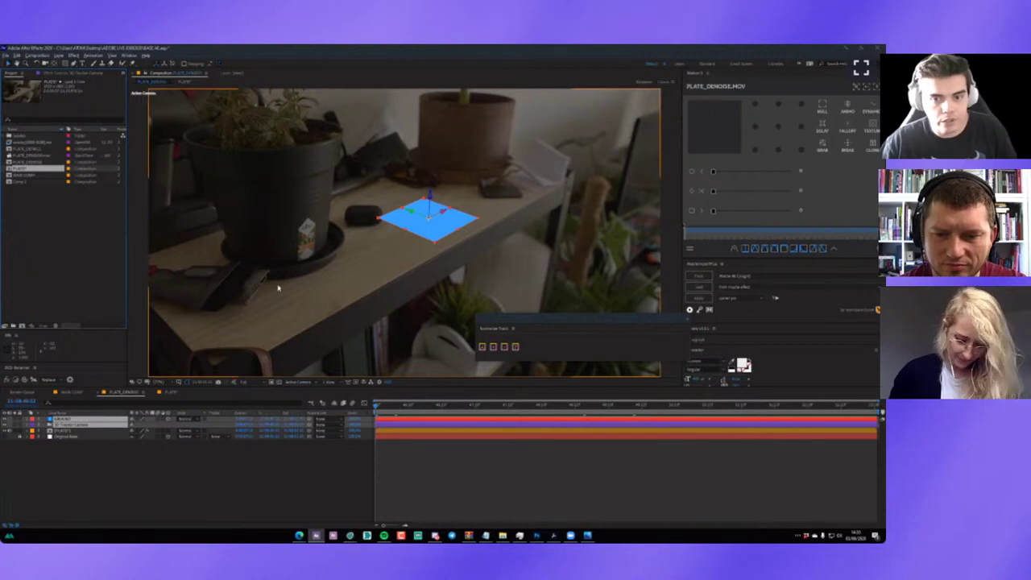
click(6, 56)
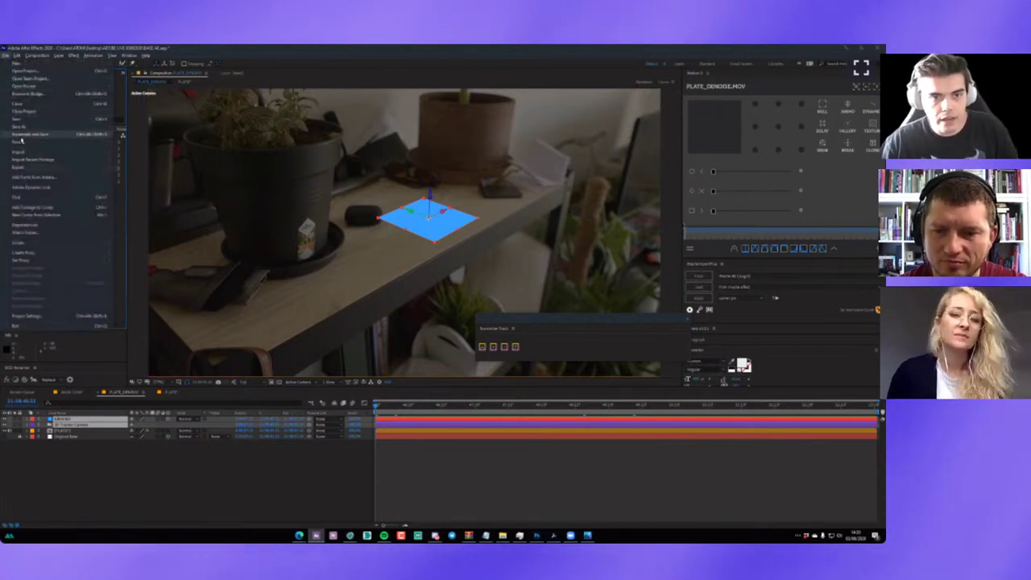
mouse_move(37, 169)
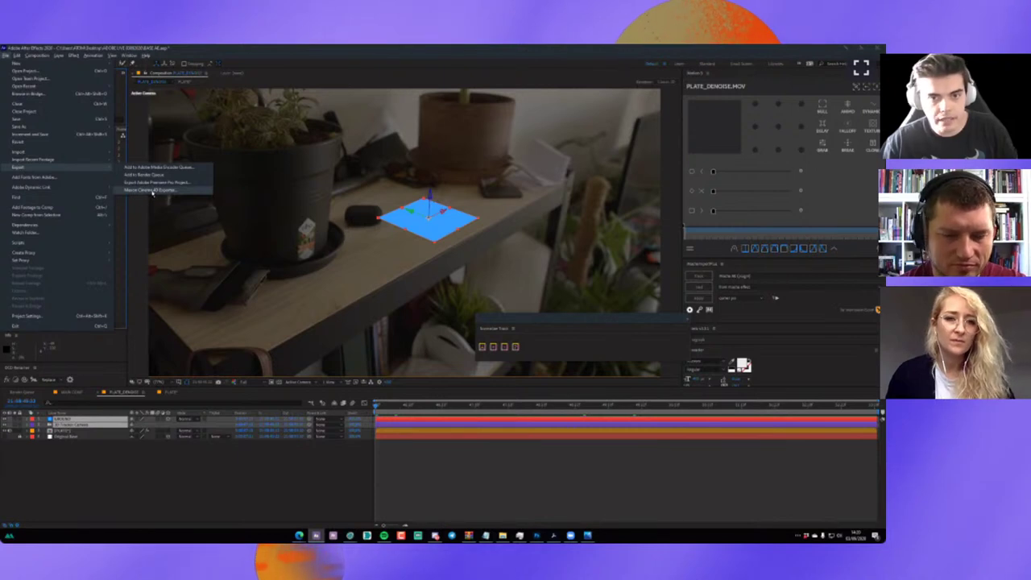
Run Maxon Cinema 4D Exporter on the ground, tracker camera and plate layers and save the .c4d file.
click(167, 191)
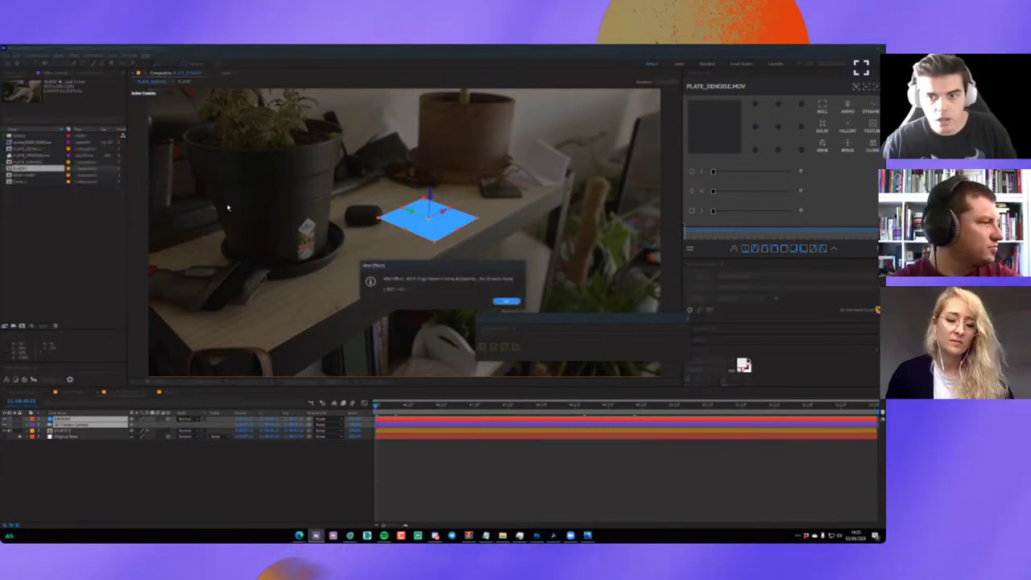
click(505, 303)
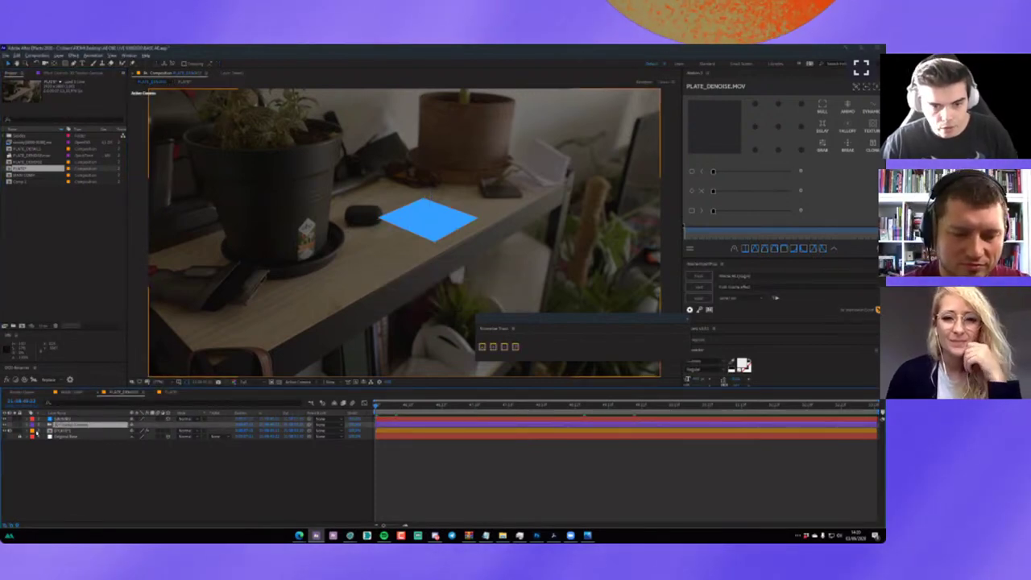
click(64, 420)
click(6, 54)
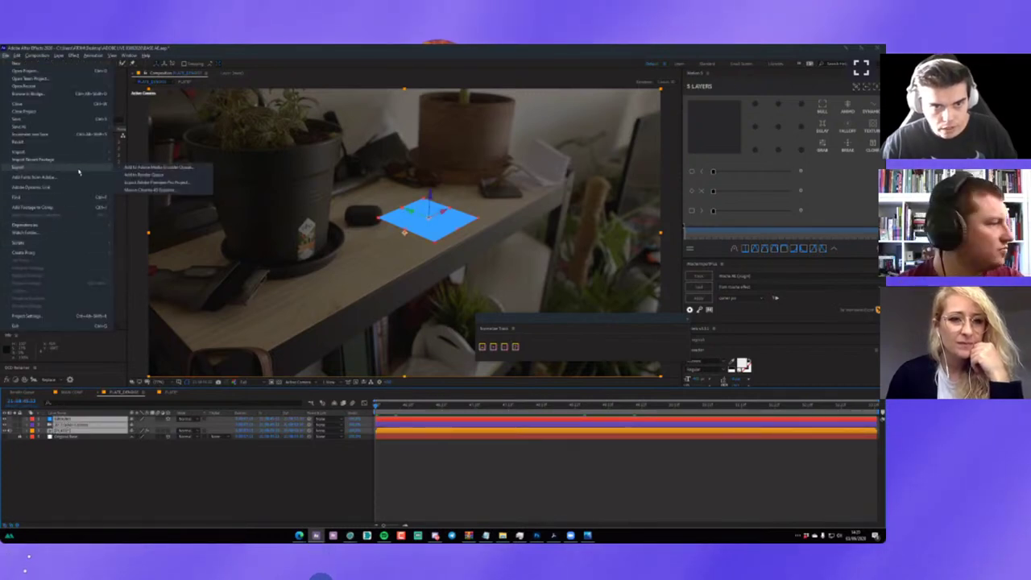
click(170, 194)
click(518, 301)
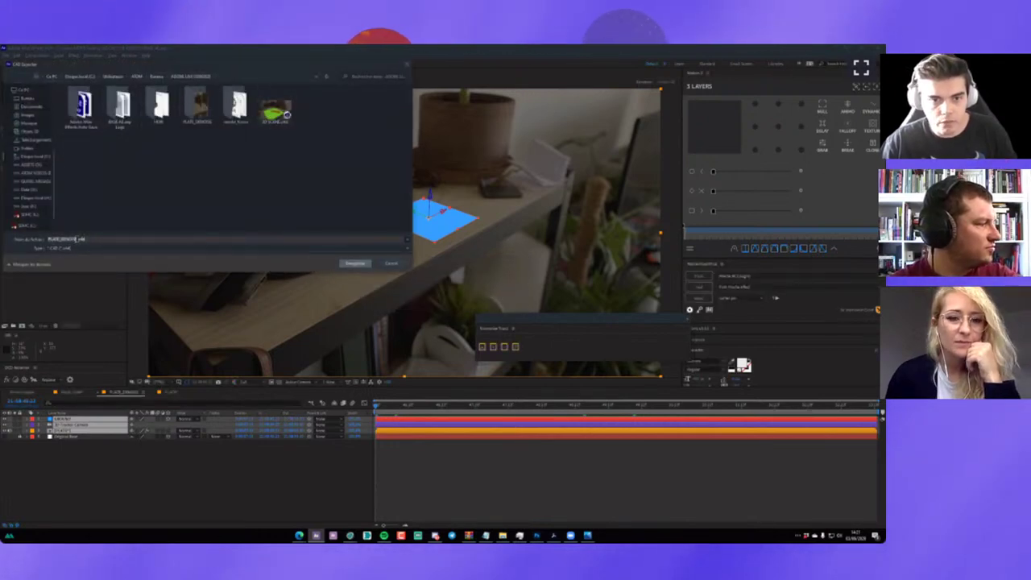
click(357, 264)
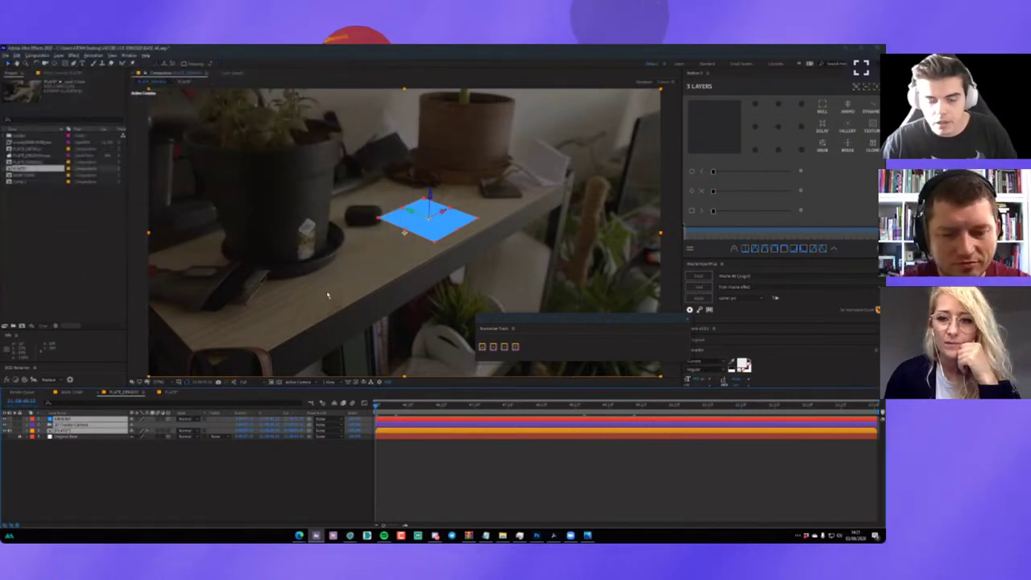
Open the exported .c4d scene in Cinema 4D, check another frame, then return to After Effects.
mouse_move(349, 535)
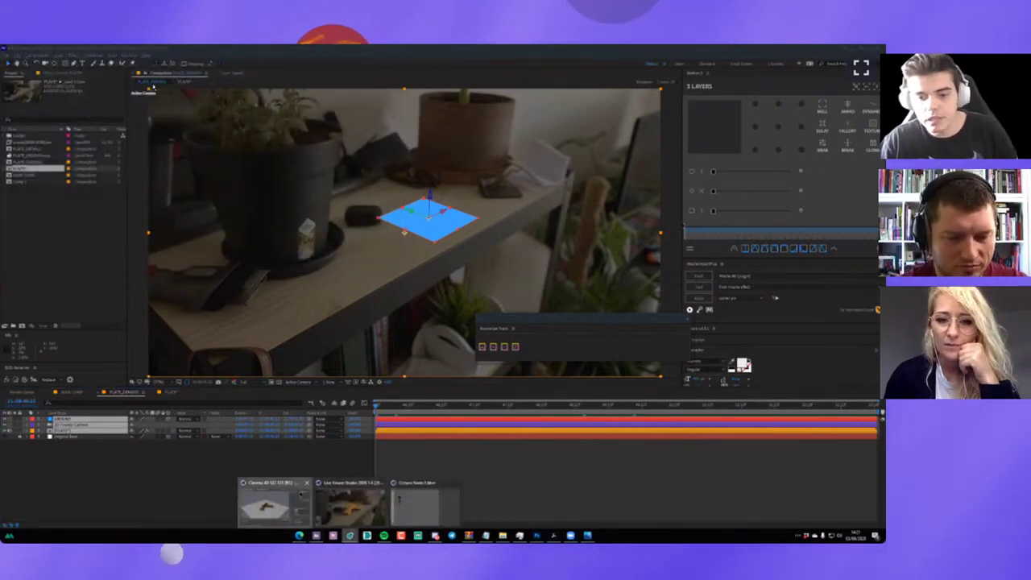
click(351, 503)
click(16, 57)
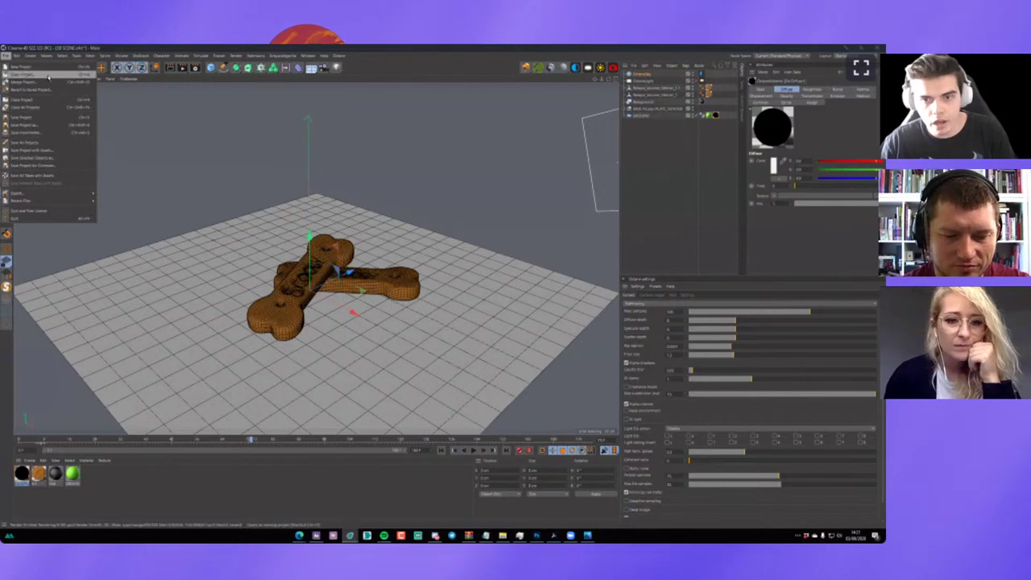
click(24, 70)
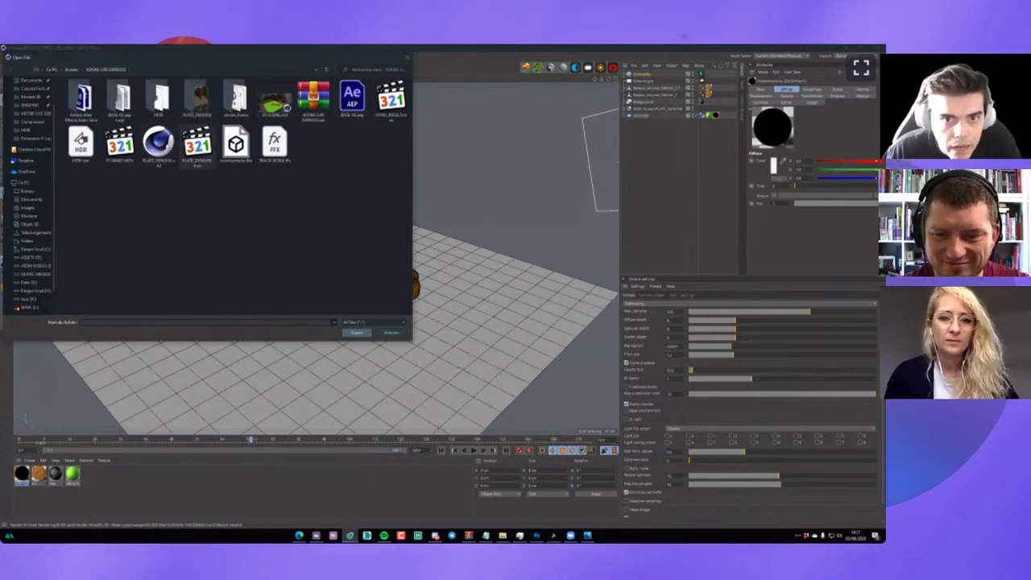
double_click(157, 143)
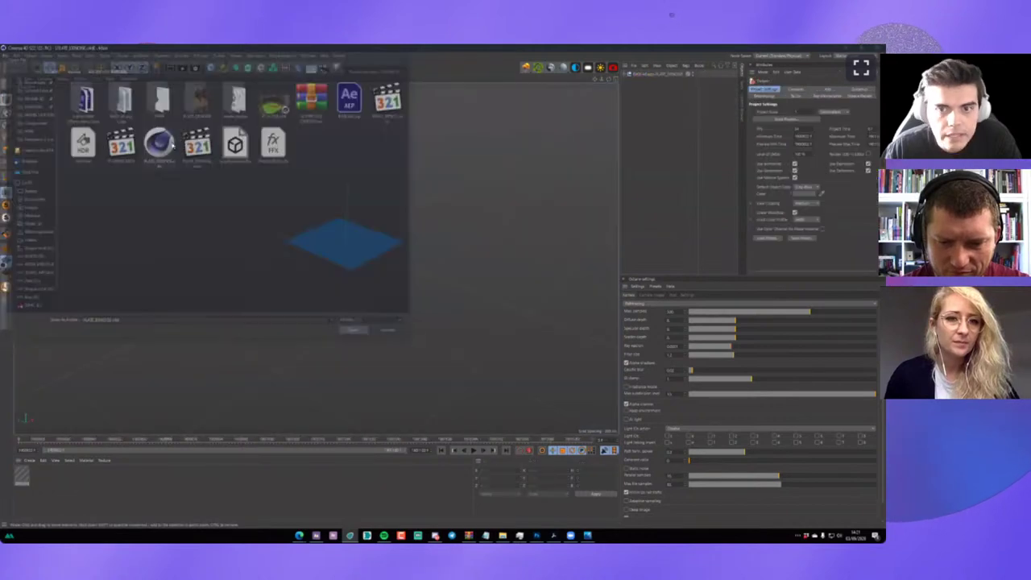
click(473, 439)
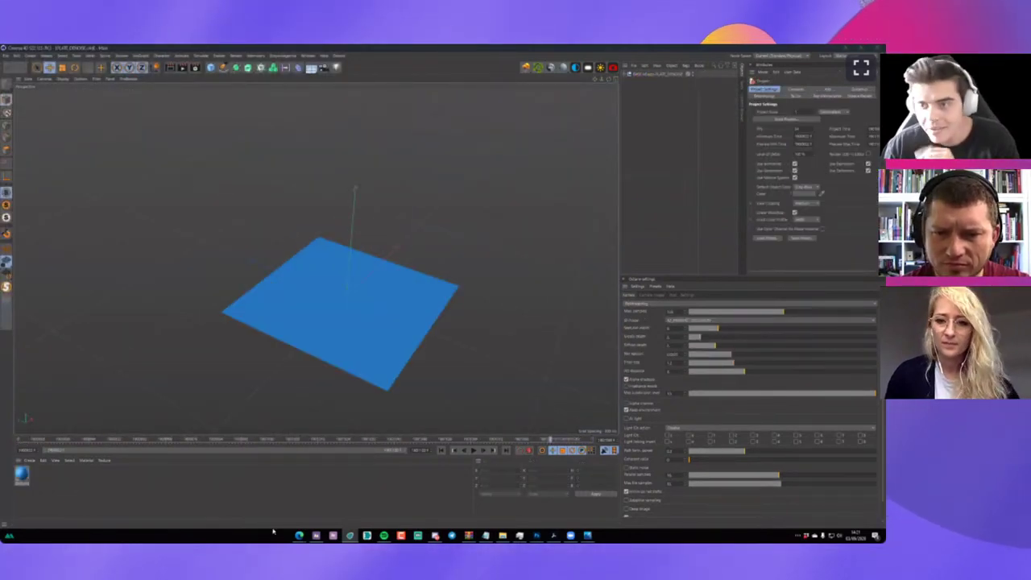
click(313, 536)
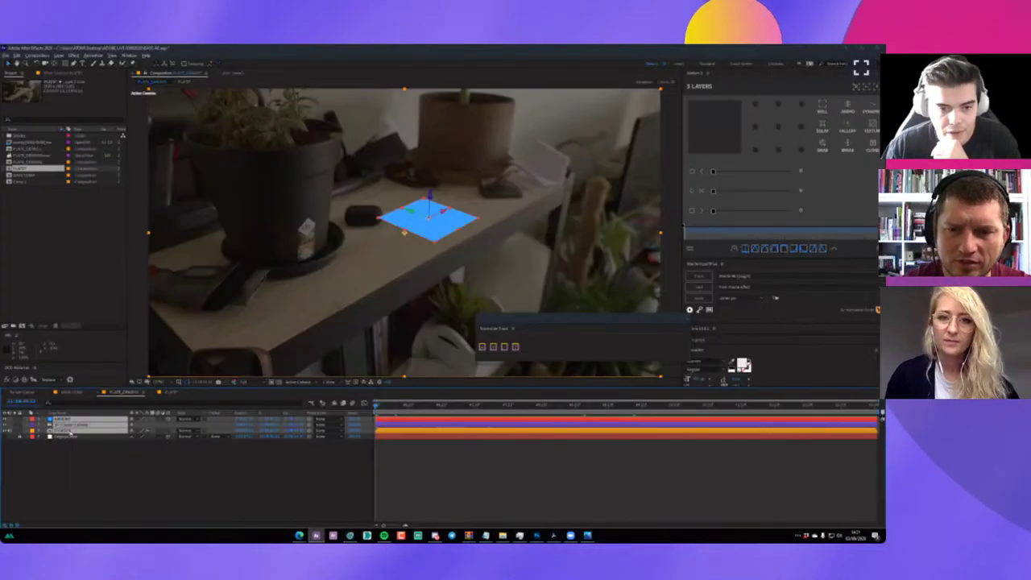
Set the shelf comp's Start Timecode to 0:00:00:00 in Composition Settings and deselect all layers.
click(37, 54)
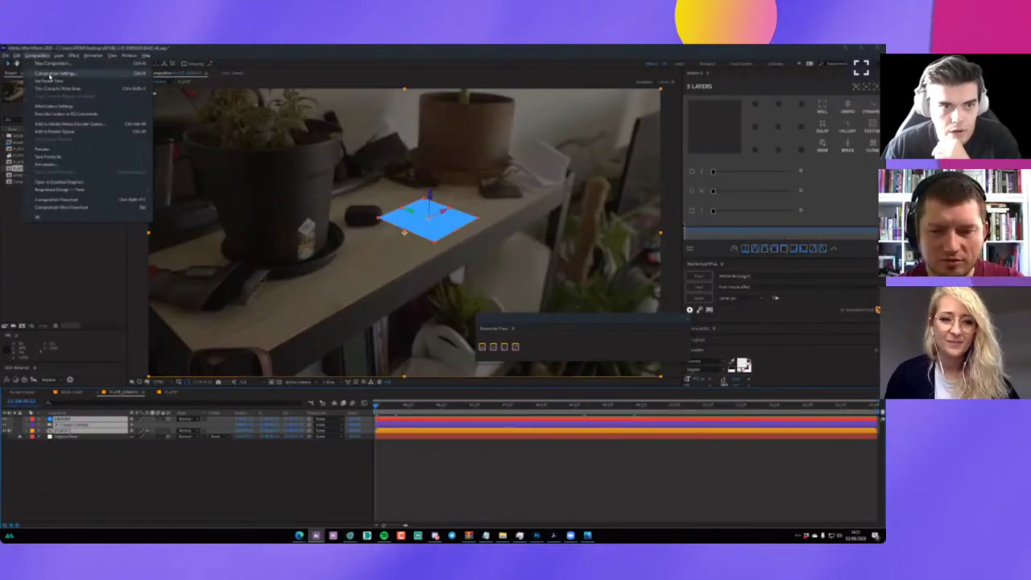
click(52, 73)
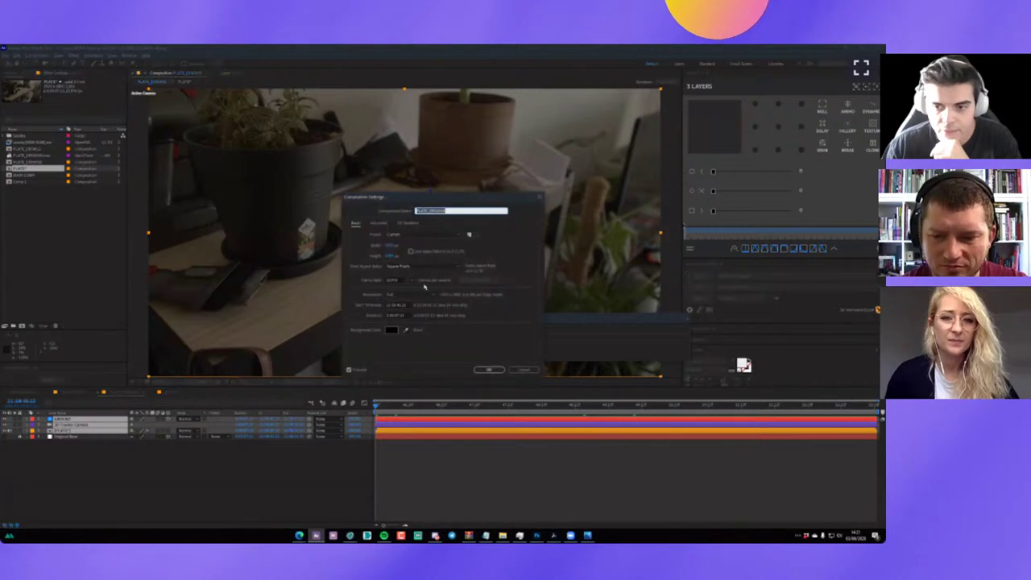
click(524, 369)
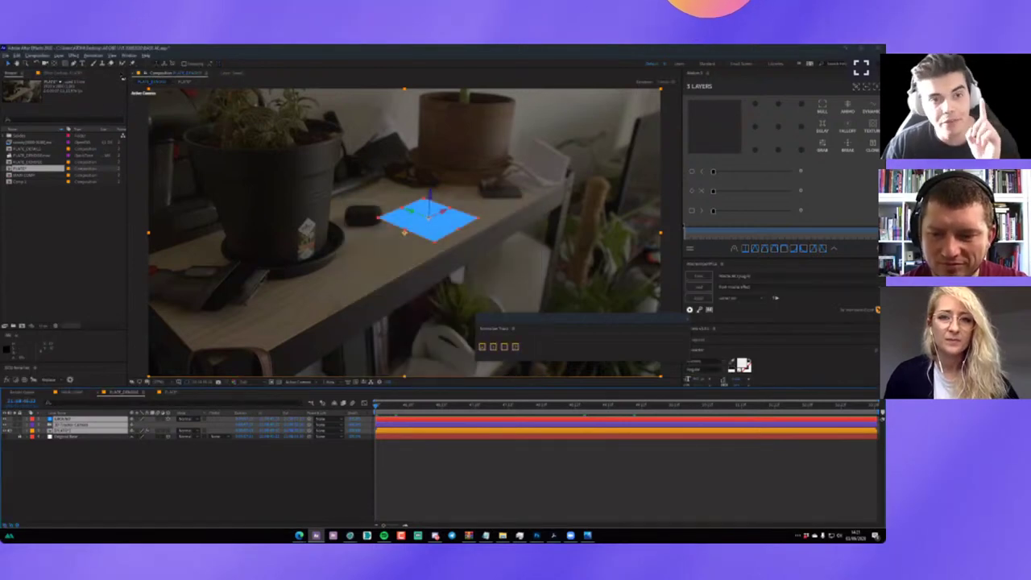
click(38, 55)
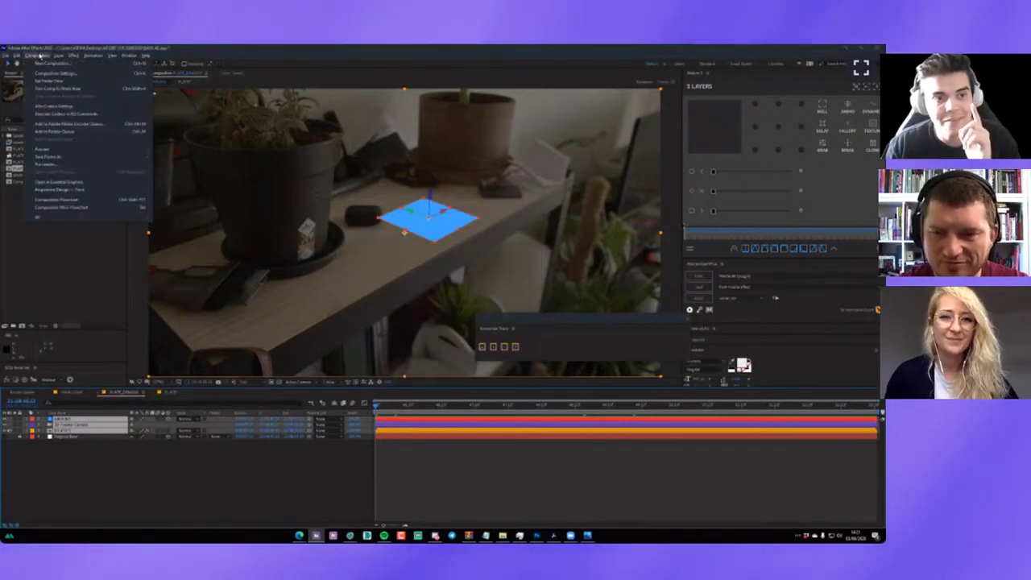
click(39, 73)
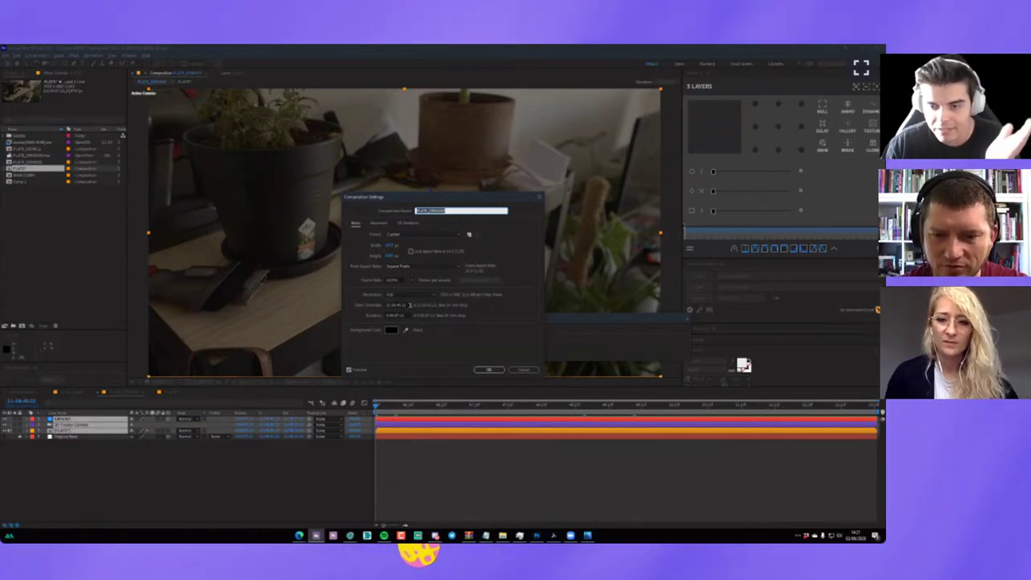
click(399, 304)
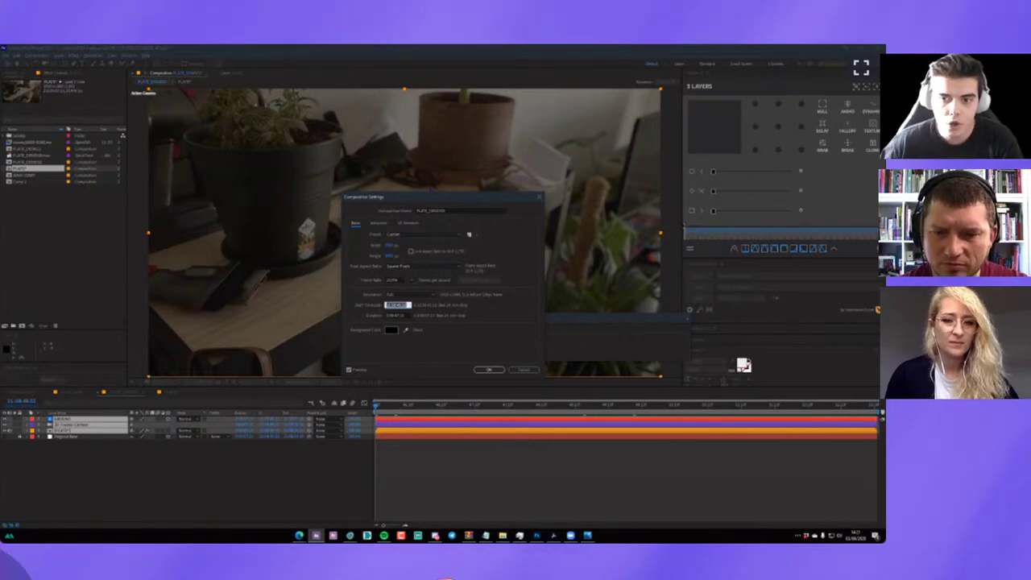
key(Return)
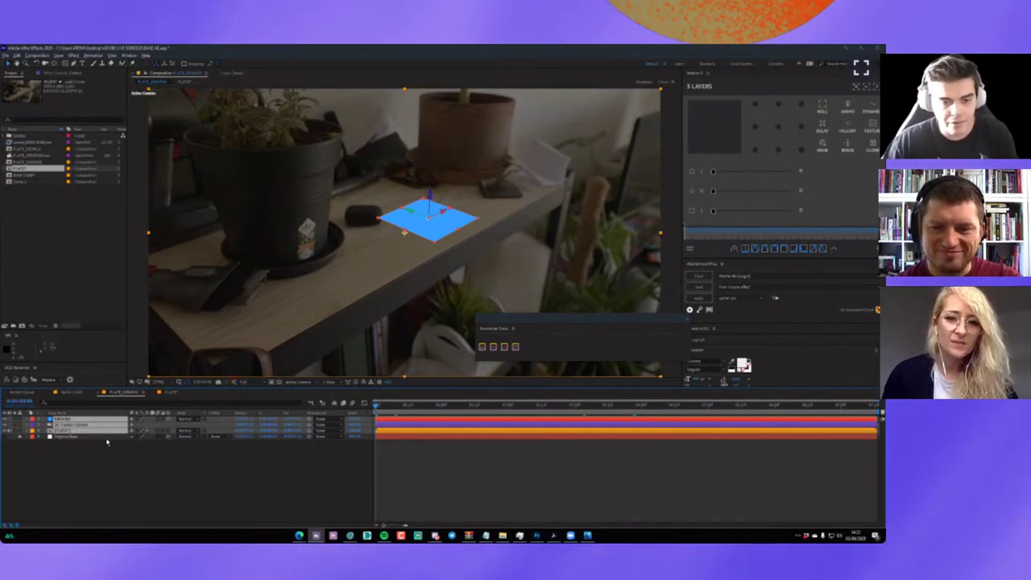
key(alt+c)
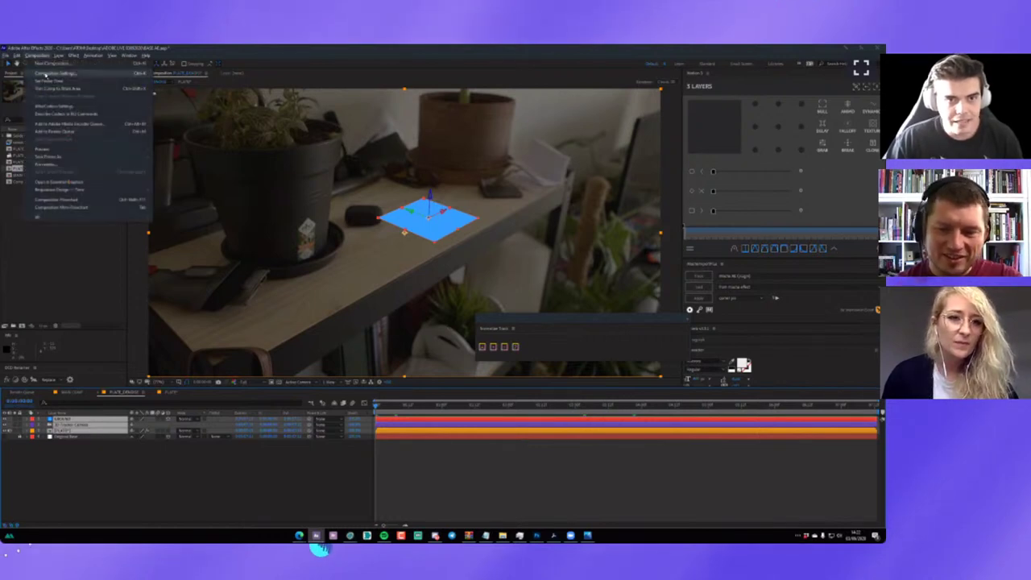
key(Escape)
click(143, 488)
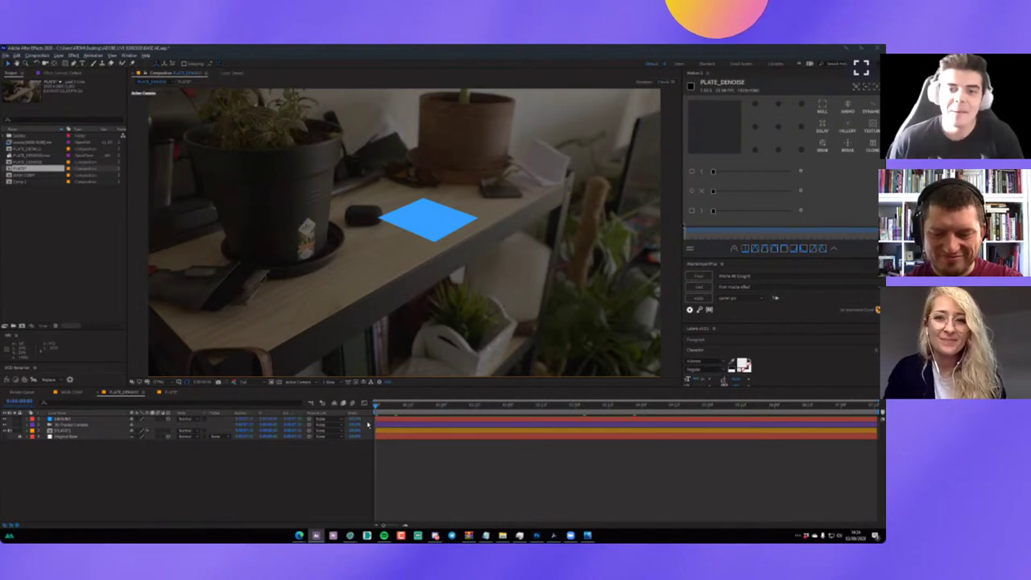
Select the 3D Tracker Camera, ground and plate layers after checking Composition Settings.
click(70, 426)
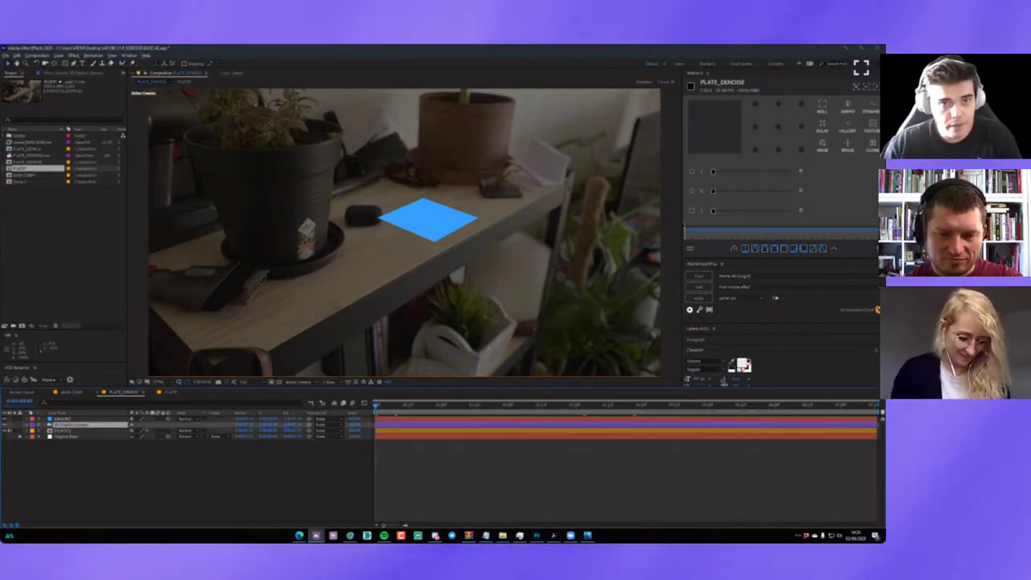
click(37, 54)
click(56, 74)
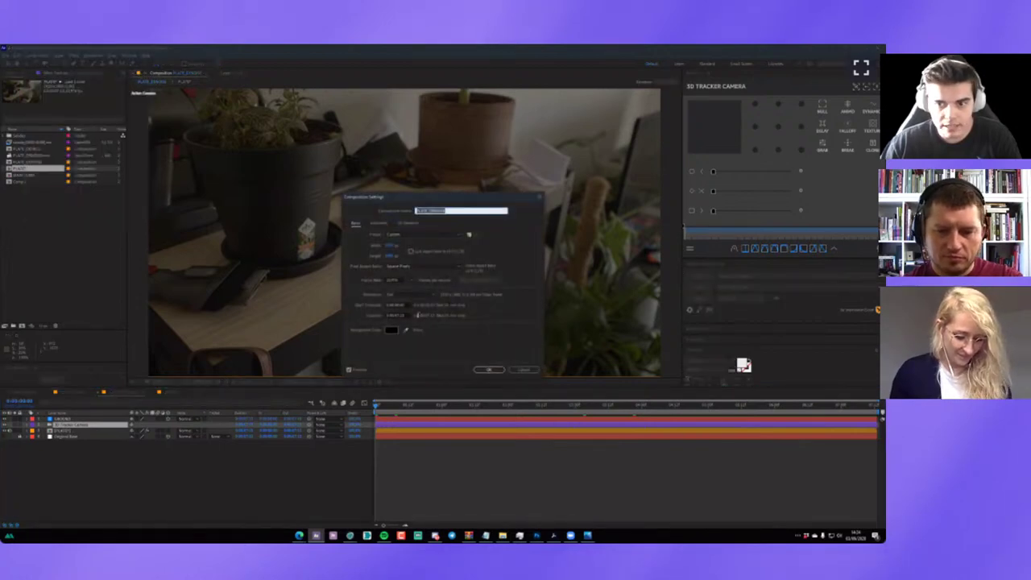
click(488, 370)
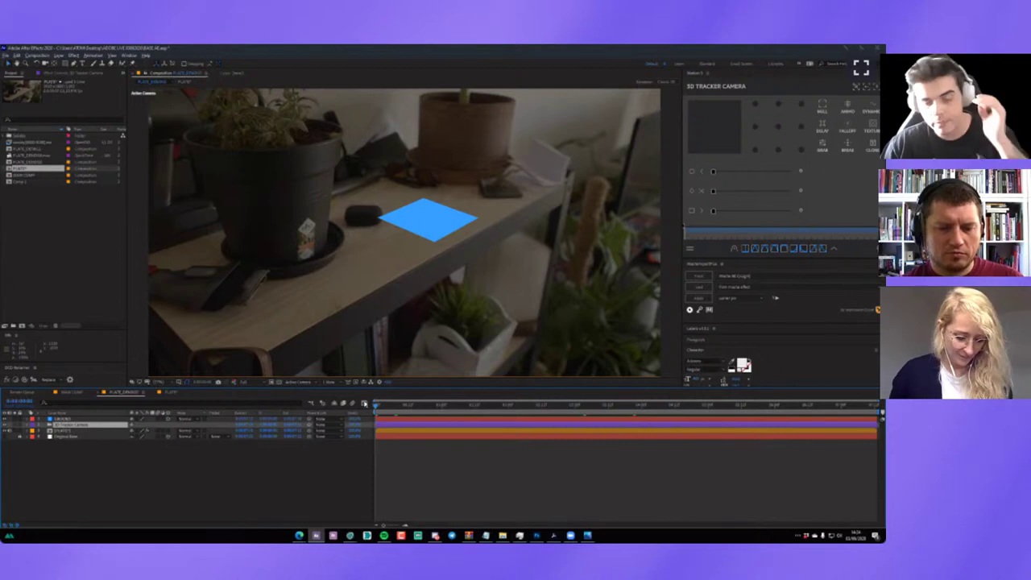
click(65, 419)
shift+click(71, 431)
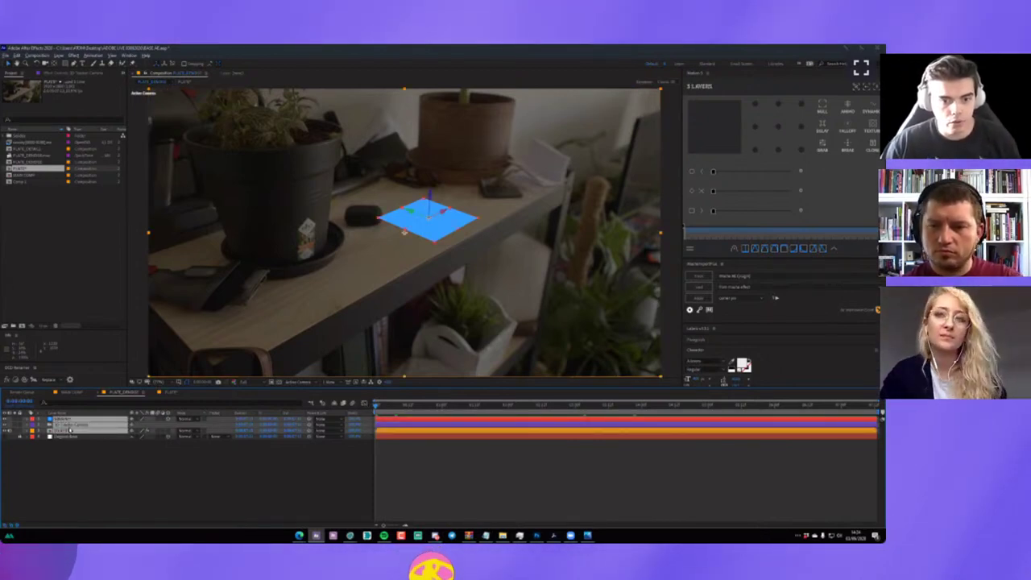
Export them with Maxon Cinema 4D Exporter, replacing the existing .c4d file.
click(5, 55)
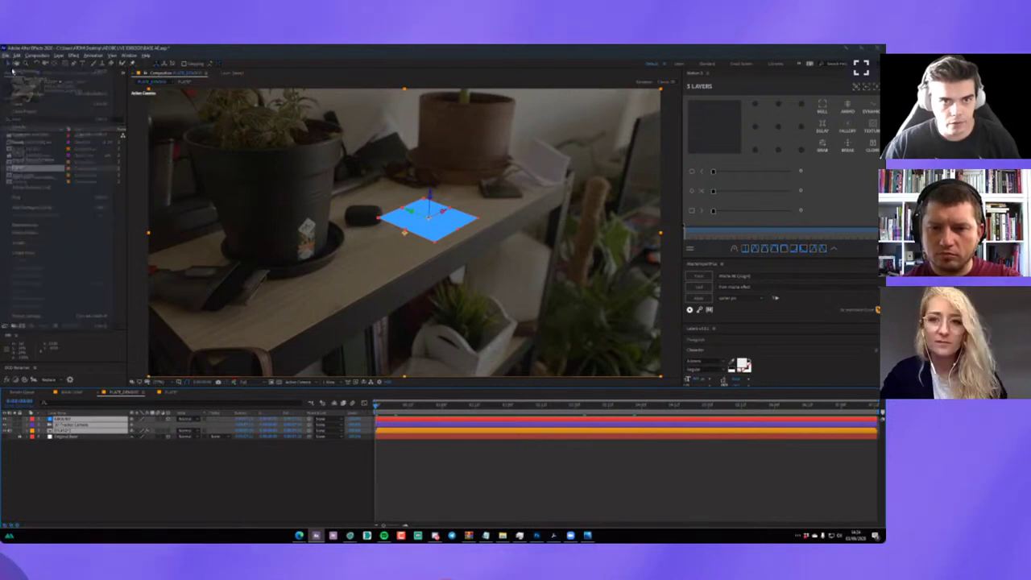
mouse_move(58, 166)
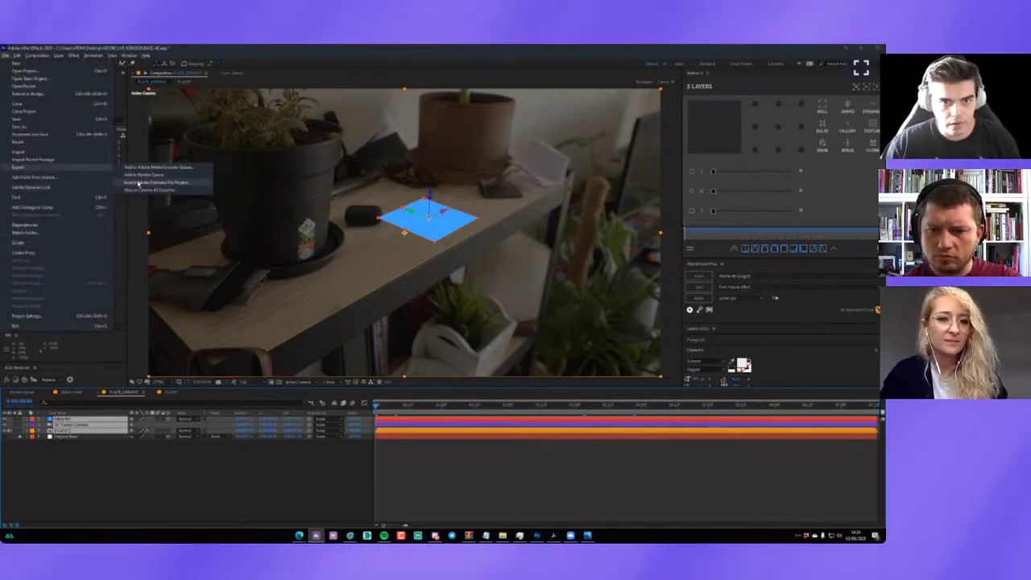
click(145, 191)
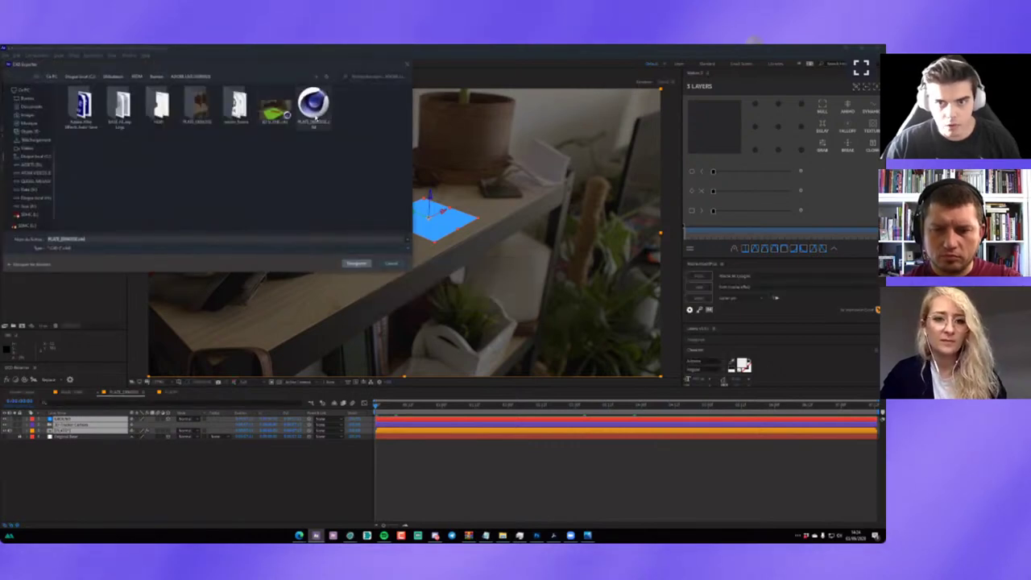
double_click(314, 113)
click(464, 290)
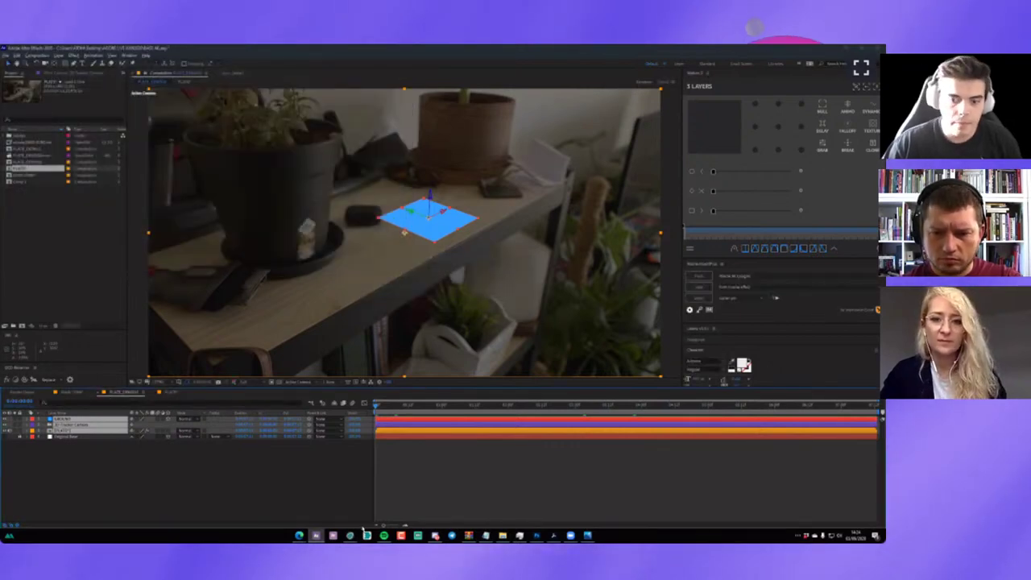
Open the re-exported .c4d shelf scene in Cinema 4D and dismiss the loading message.
mouse_move(350, 535)
click(277, 501)
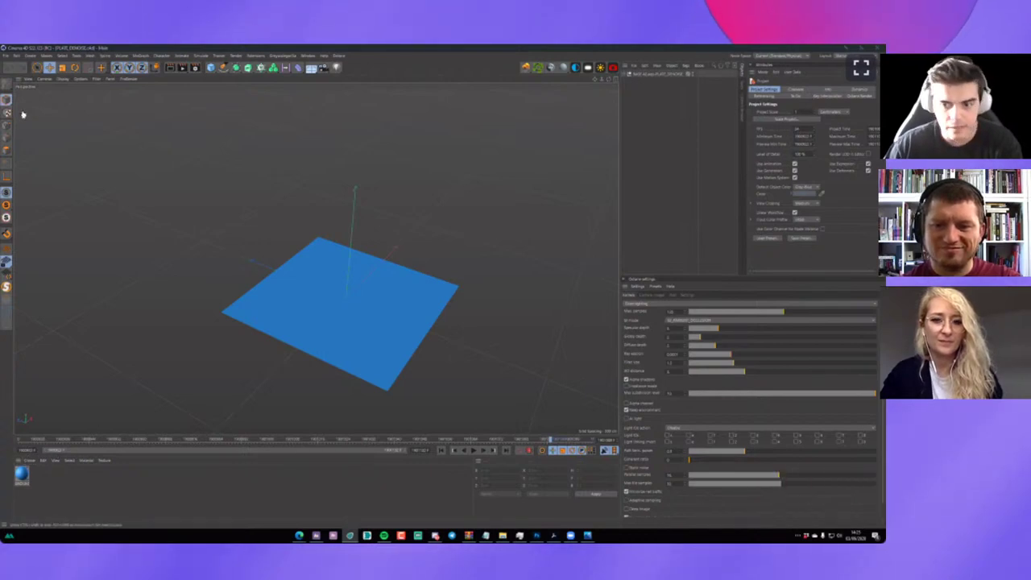
click(8, 57)
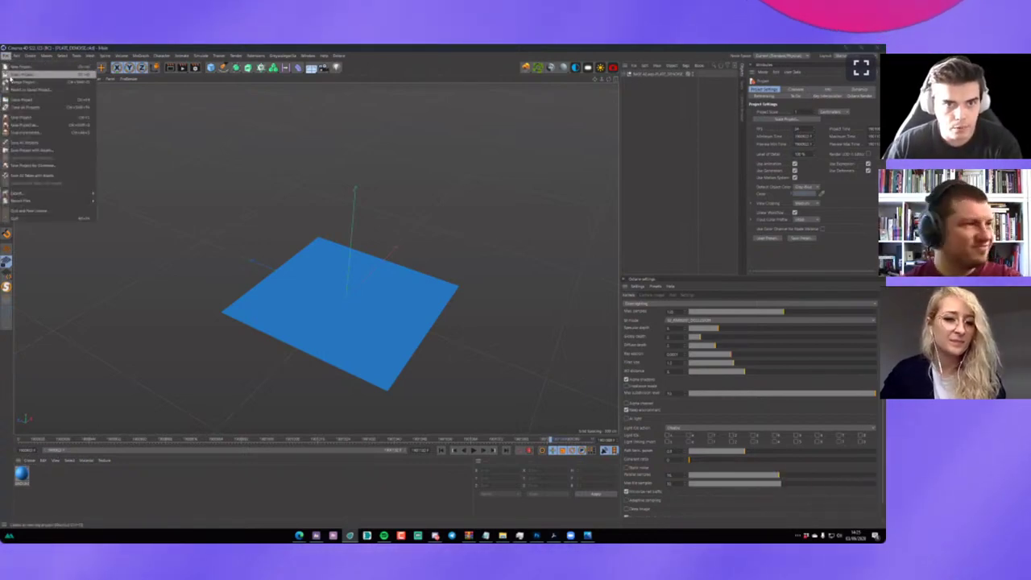
click(28, 73)
double_click(158, 143)
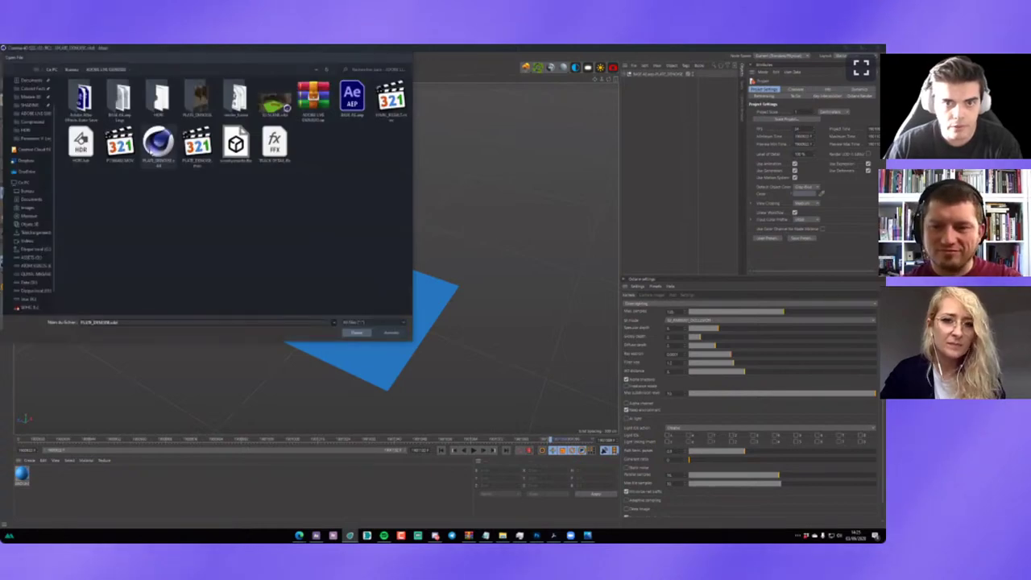
click(463, 317)
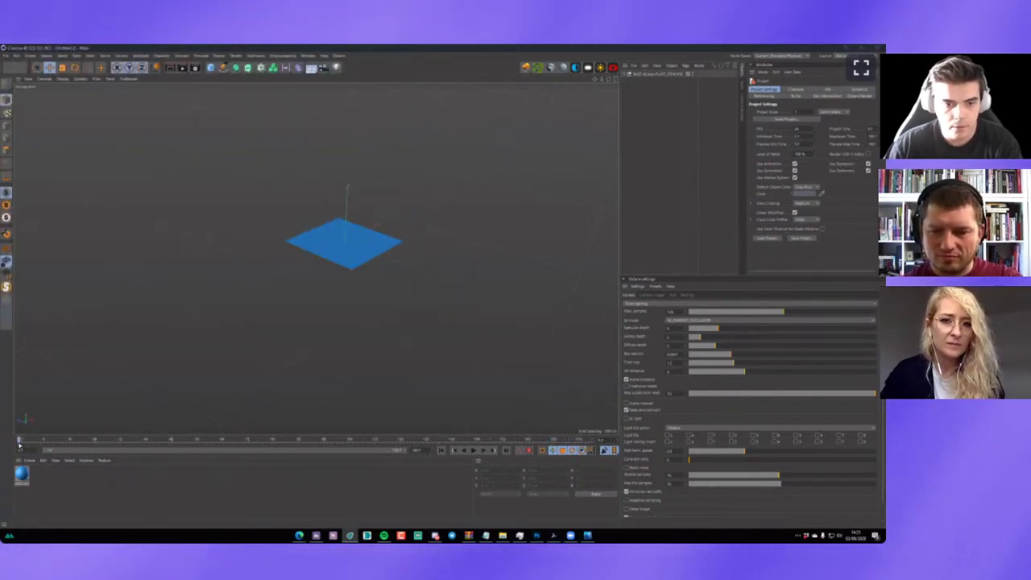
Scrub the timeline around frame 241 to review the plane's camera motion, then list open documents.
mouse_move(19, 443)
mouse_down()
mouse_move(451, 437)
mouse_move(202, 407)
mouse_up()
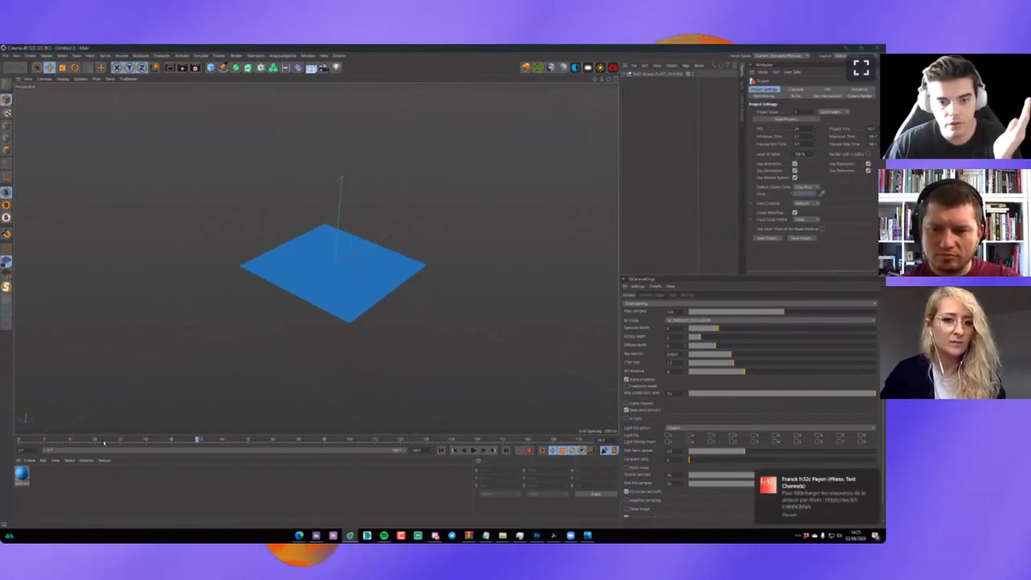
drag(196, 440, 592, 424)
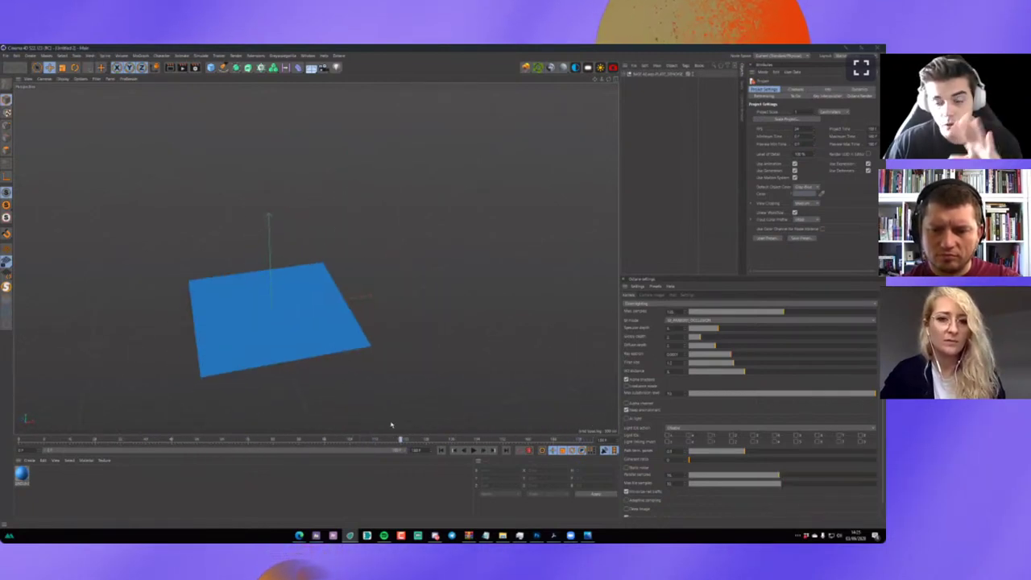
drag(593, 424, 590, 439)
click(308, 56)
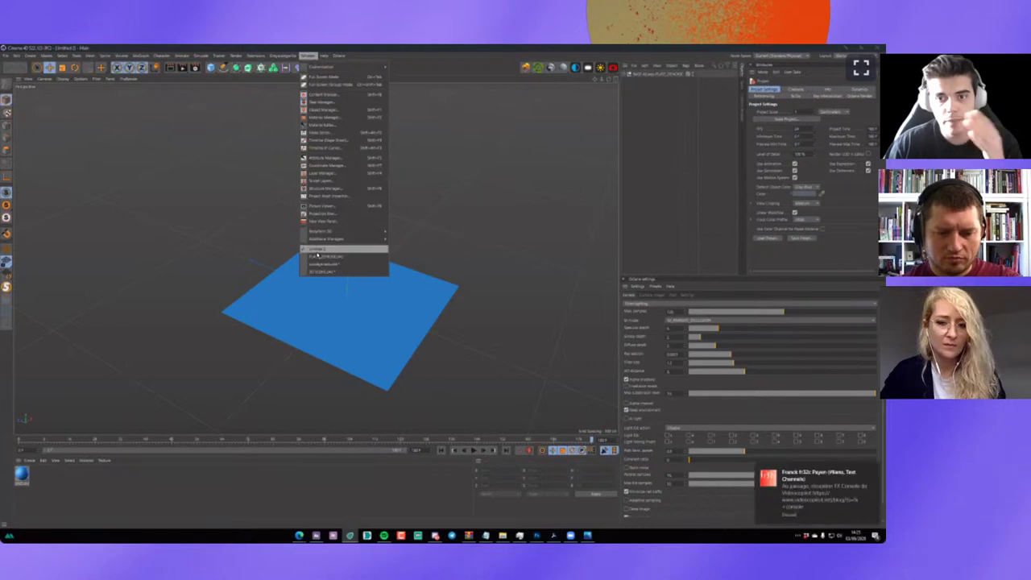
Switch to the dog-biscuit scene, inspect the GROUND plane's tag, and launch the Octane live render.
click(317, 273)
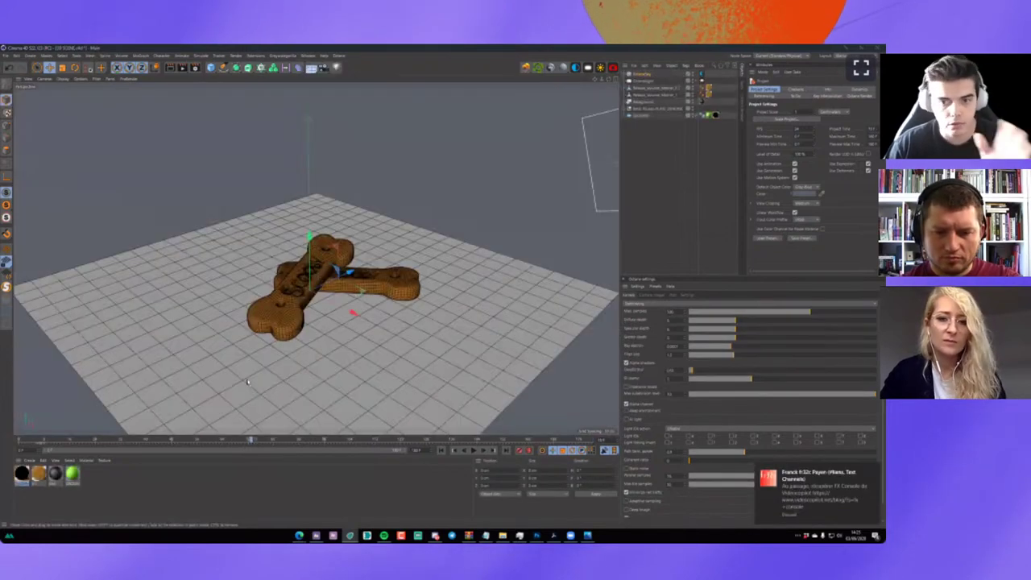
click(95, 440)
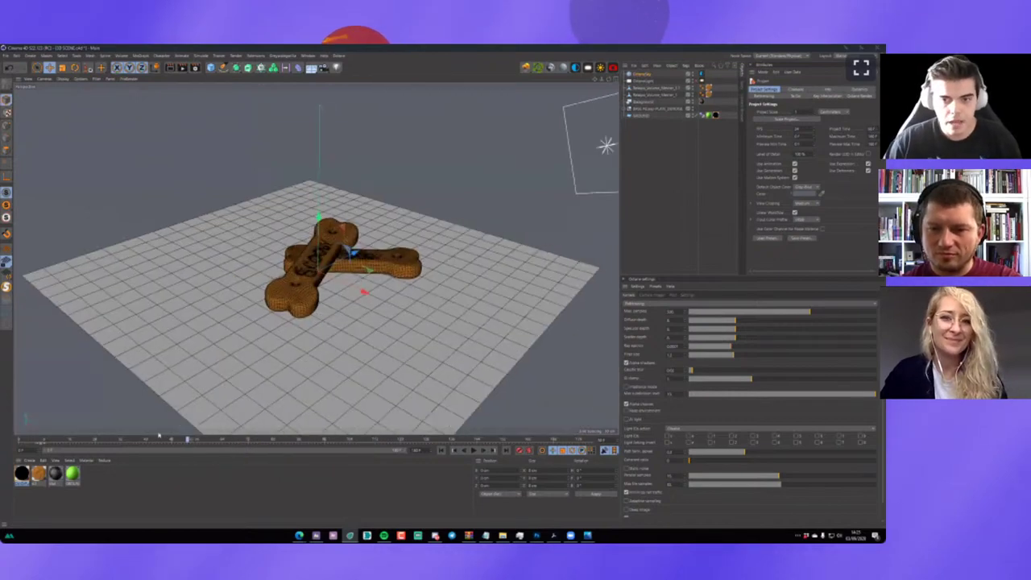
click(309, 233)
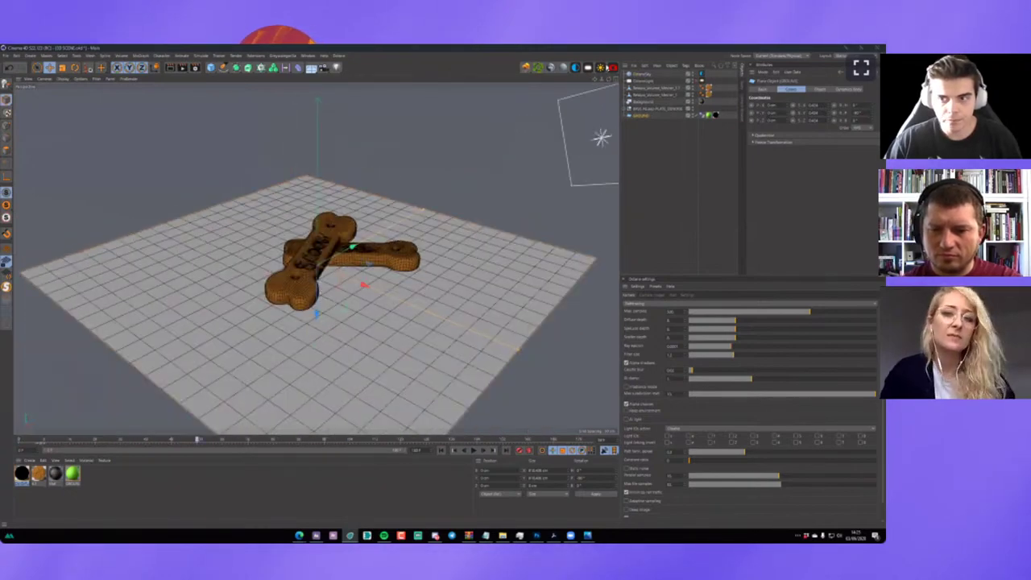
click(702, 75)
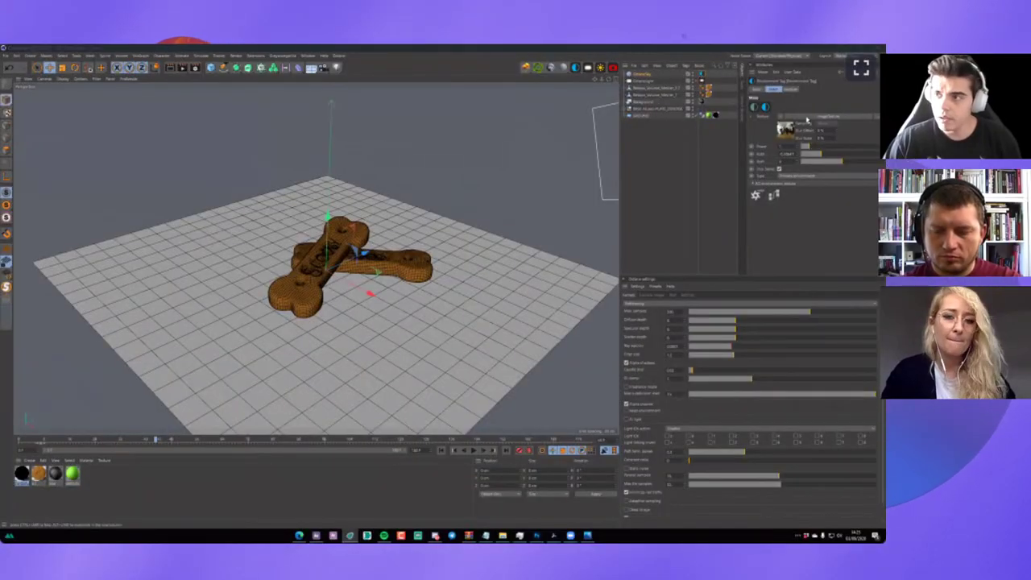
key(alt+r)
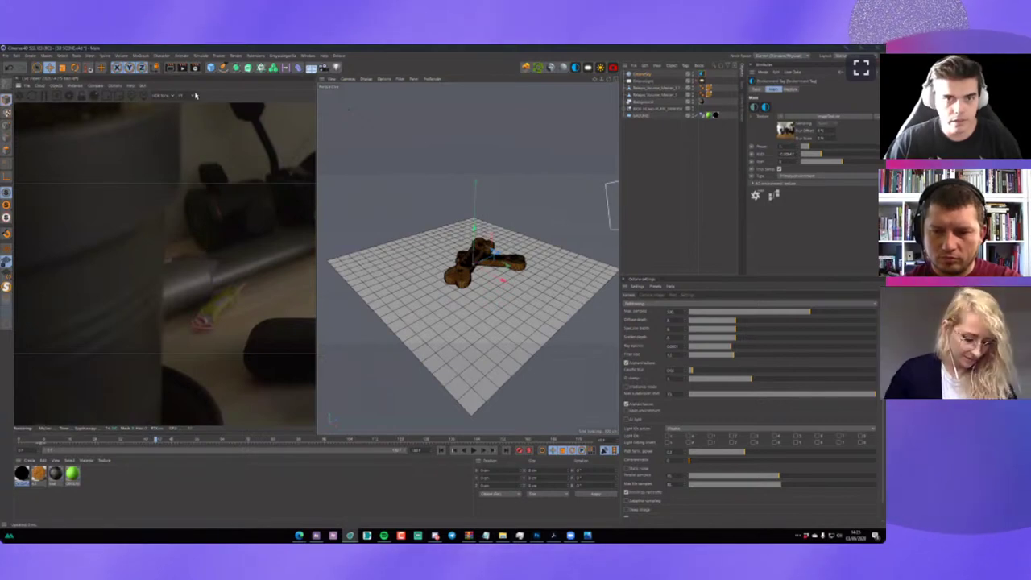
Scrub the Octane render of the bone biscuits across the shot and adjust the Environment tag's power.
click(99, 98)
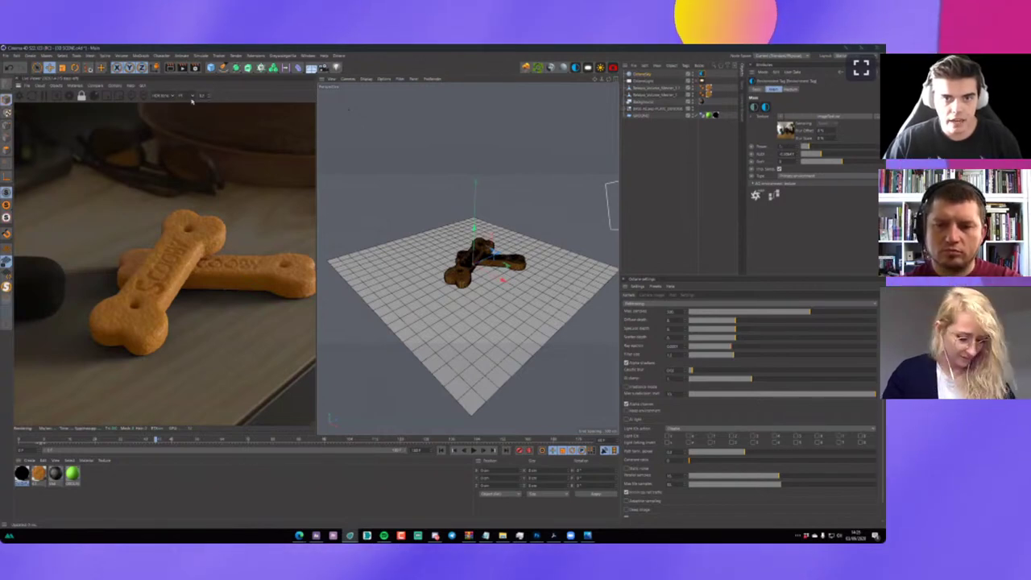
drag(157, 442, 199, 439)
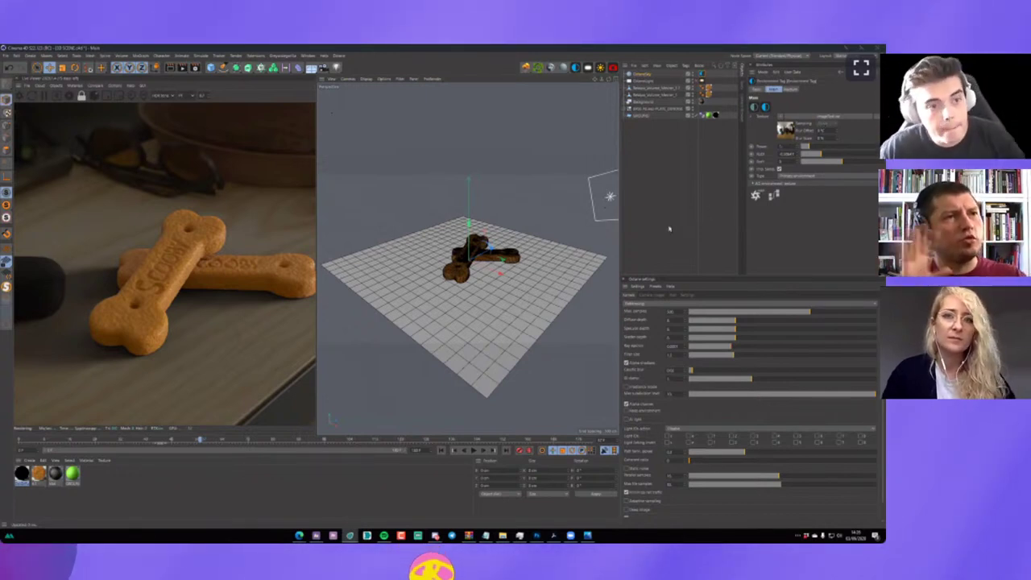
drag(200, 440, 171, 440)
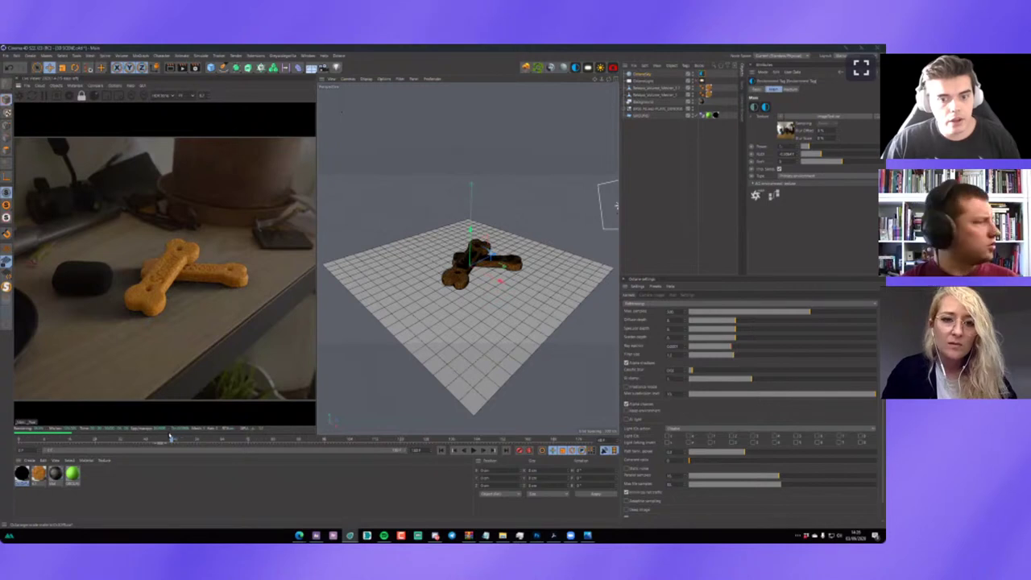
drag(172, 442, 124, 440)
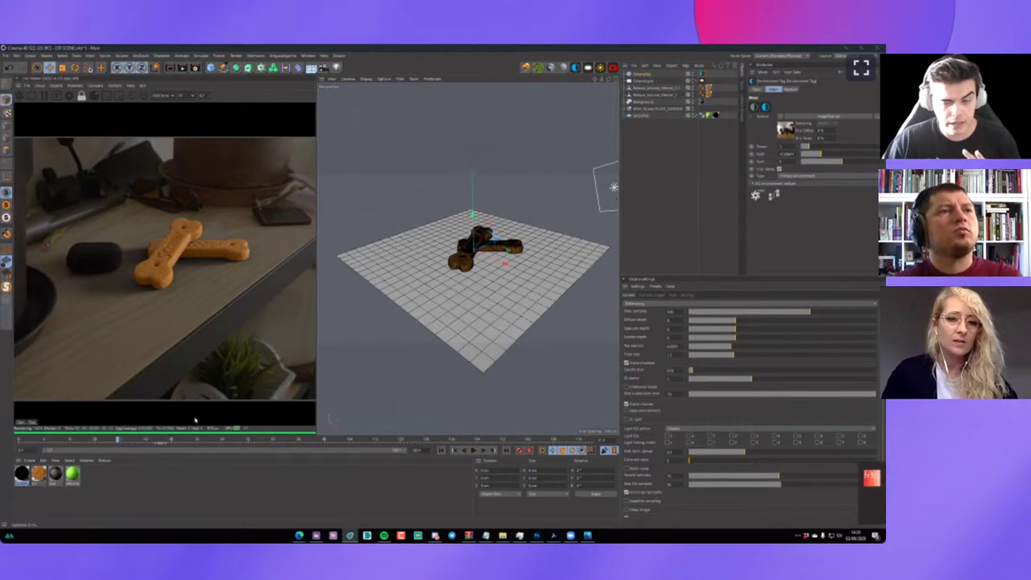
drag(139, 441, 185, 440)
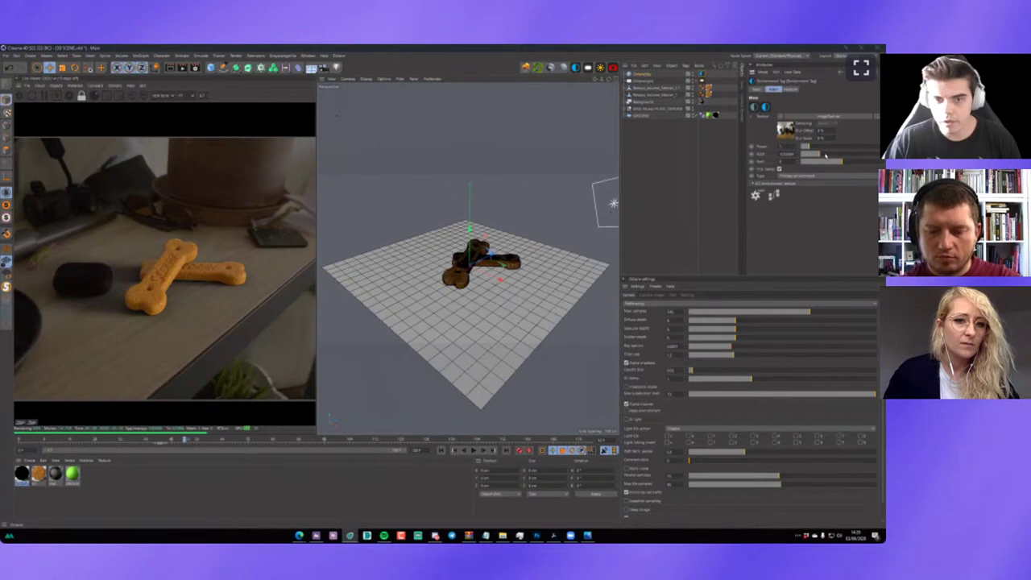
drag(825, 155, 821, 157)
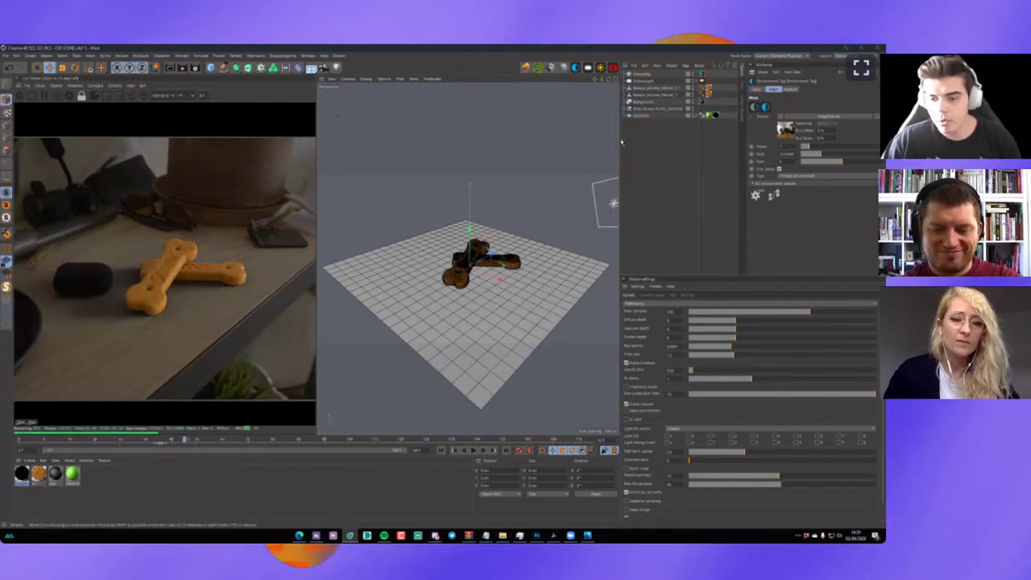
mouse_move(536, 535)
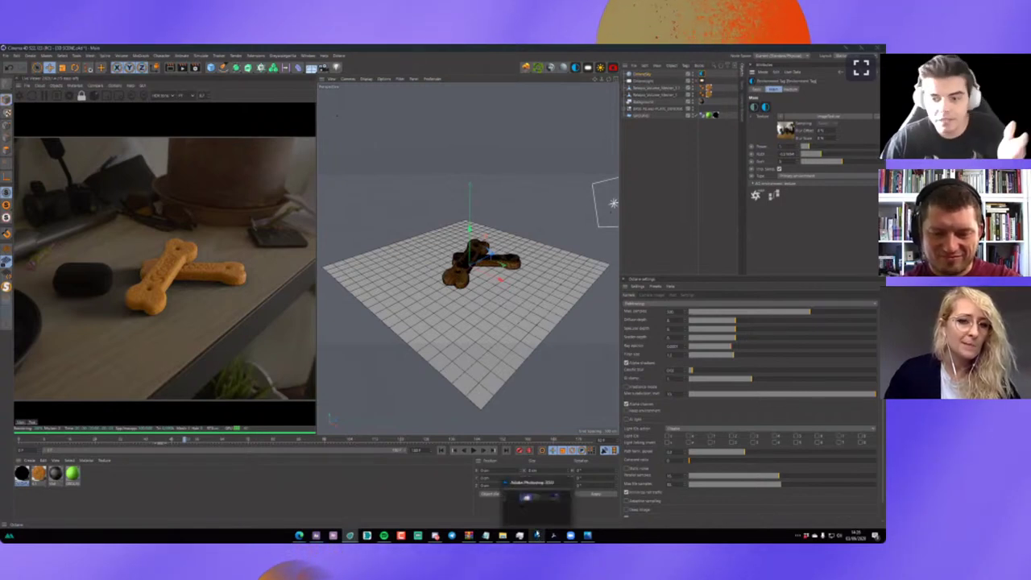
Load the five bracketed 360 exposures from the HDR folder into Fusion HDR Pro and merge them.
click(538, 514)
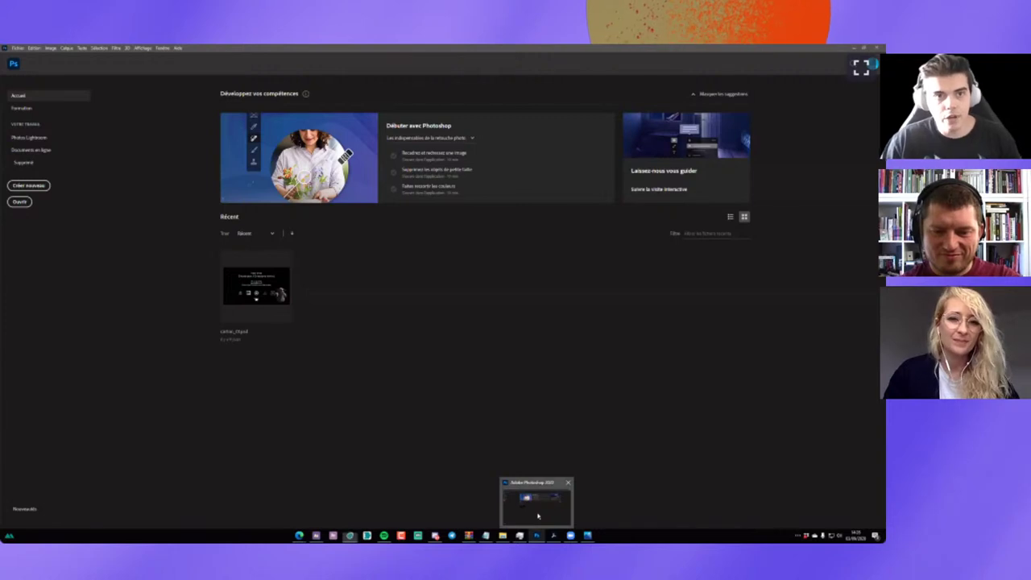
click(18, 48)
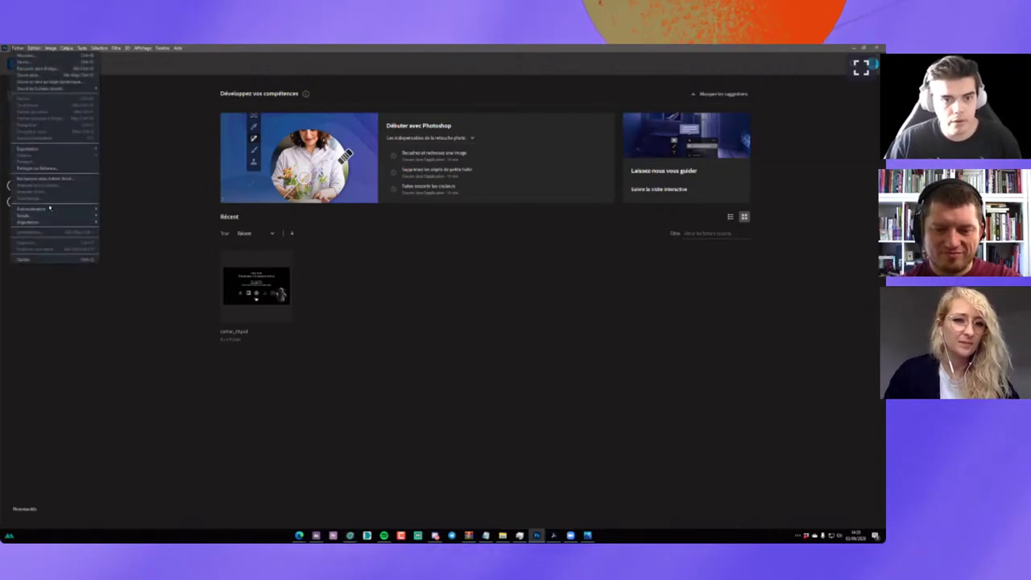
mouse_move(49, 208)
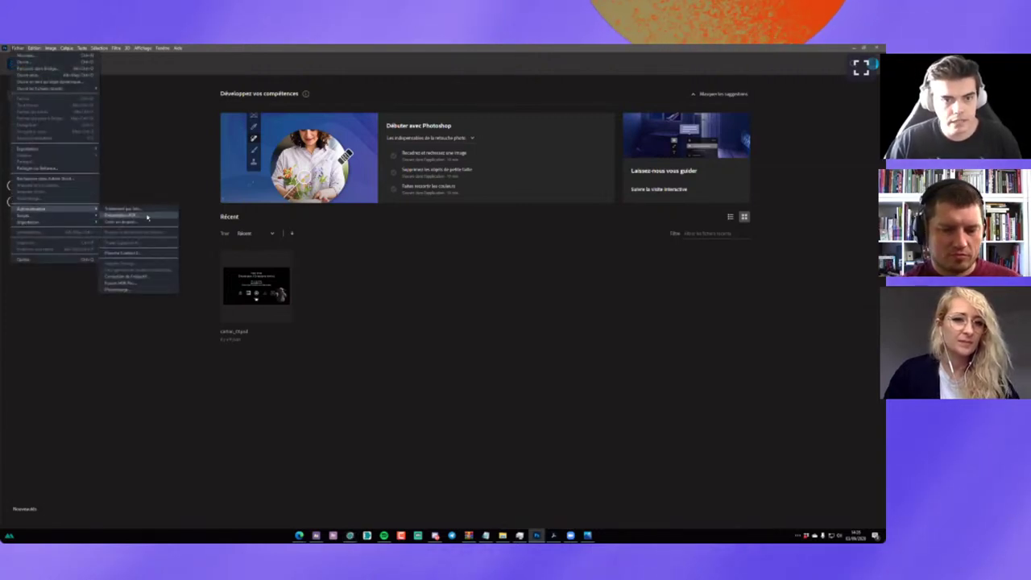
click(134, 285)
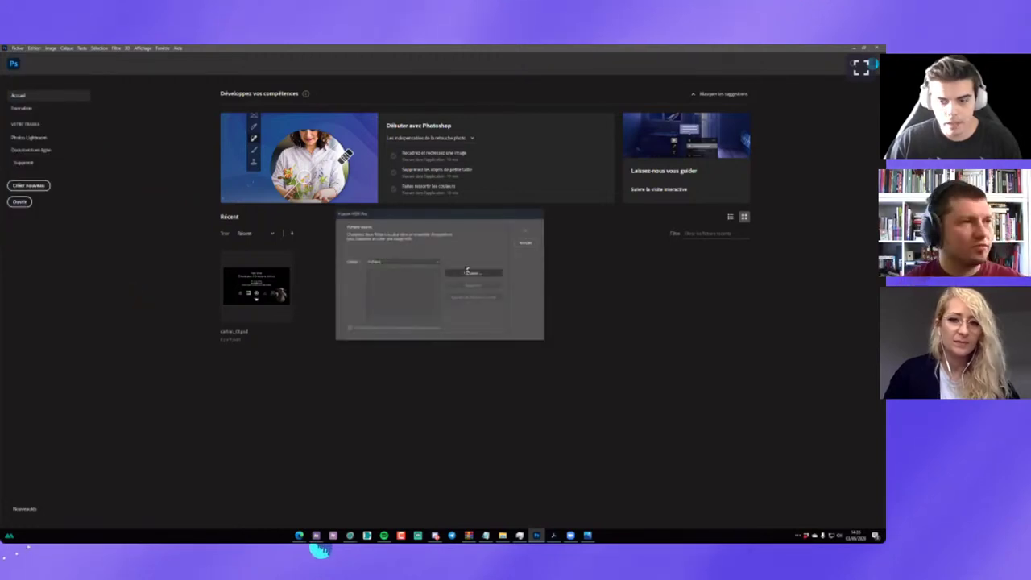
click(468, 271)
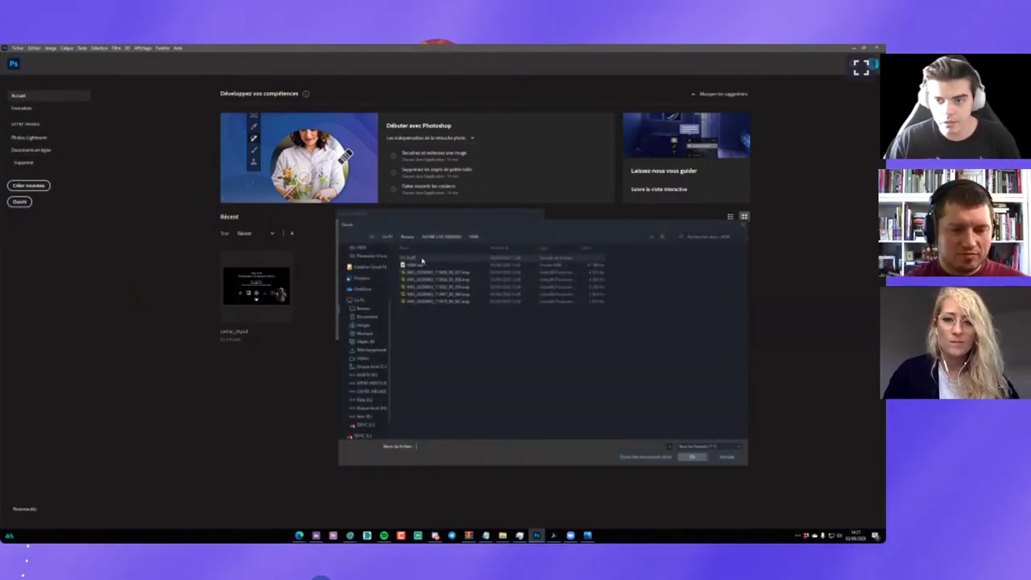
double_click(421, 260)
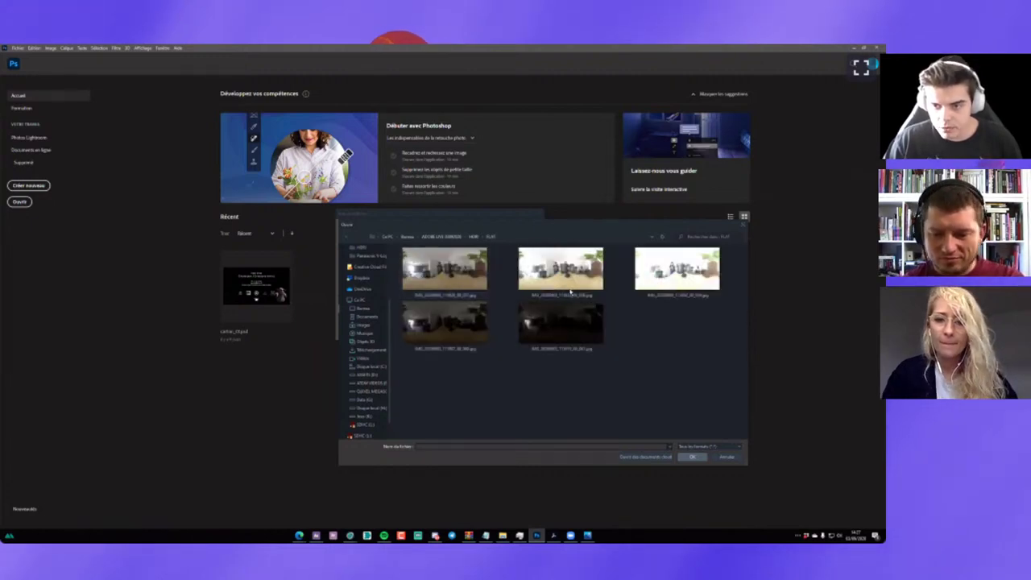
drag(685, 365, 399, 254)
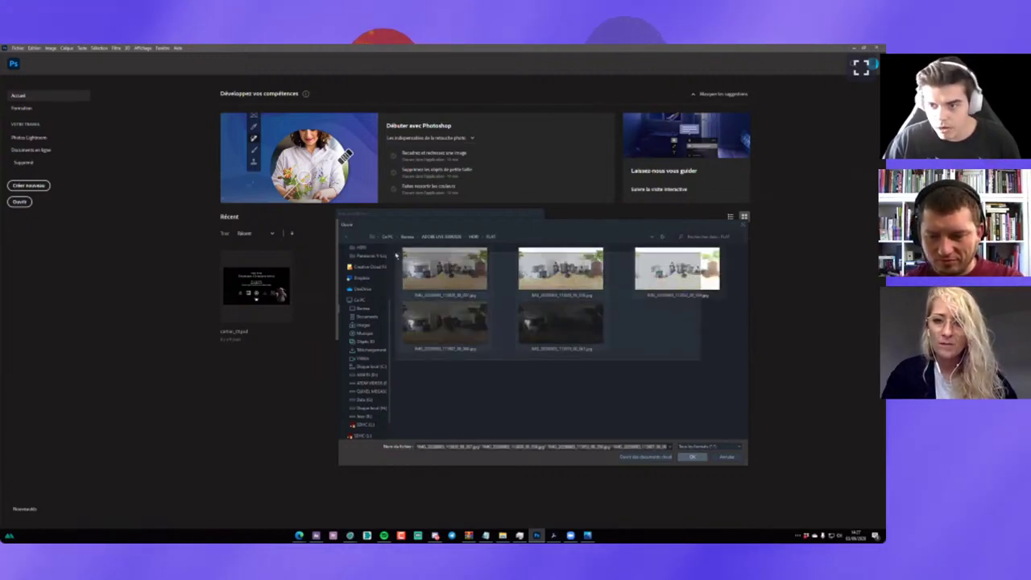
click(689, 457)
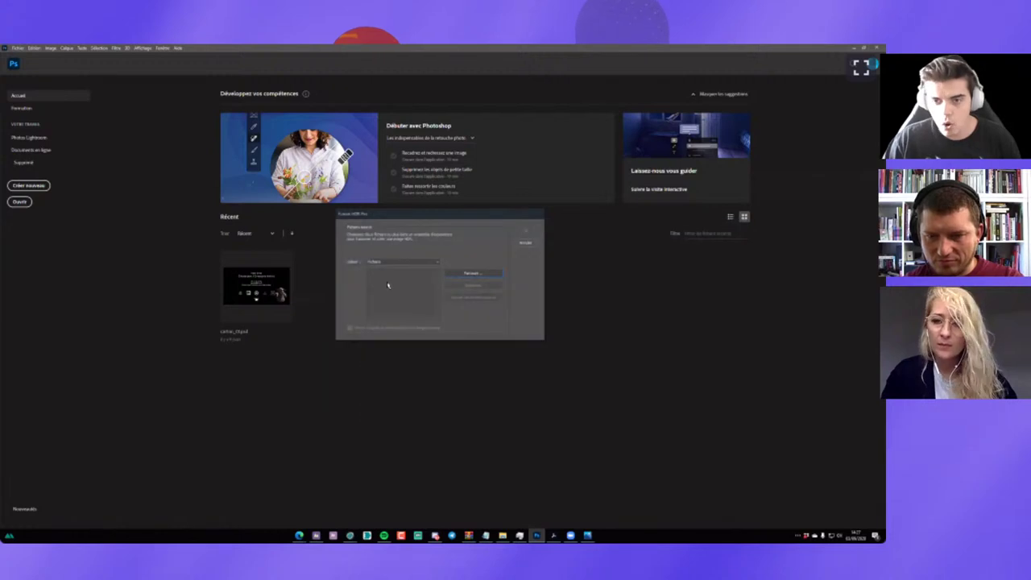
click(528, 232)
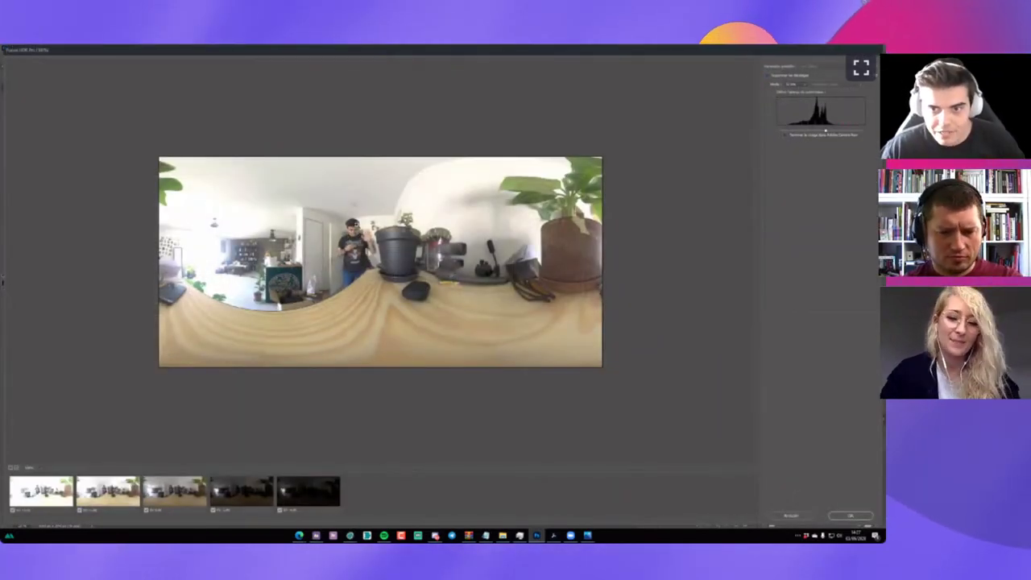
Enable Supprimer les décalages ghost removal and tune the white-point slider to a balanced exposure.
key(ctrl+plus)
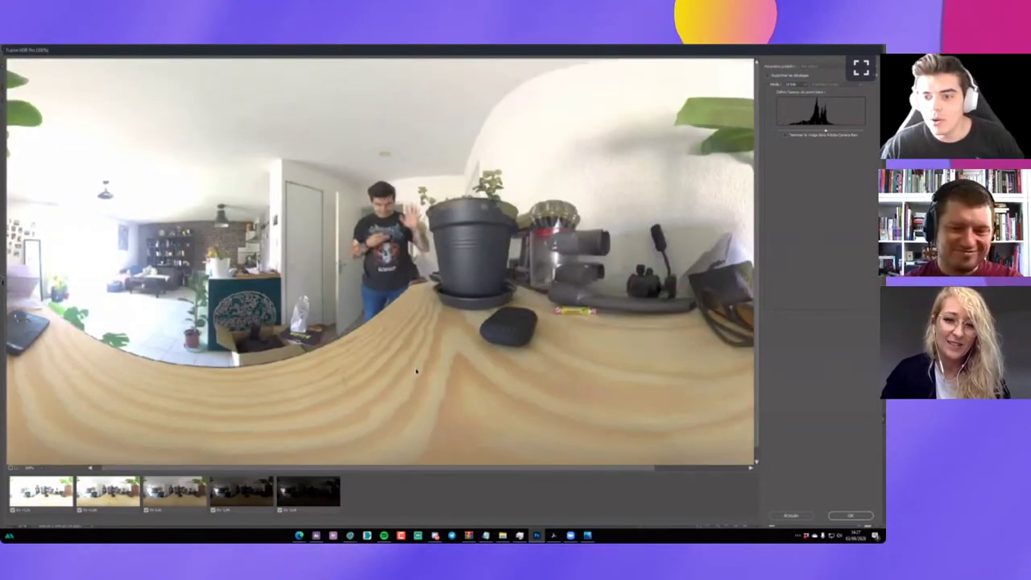
scroll(419, 374, down, 1)
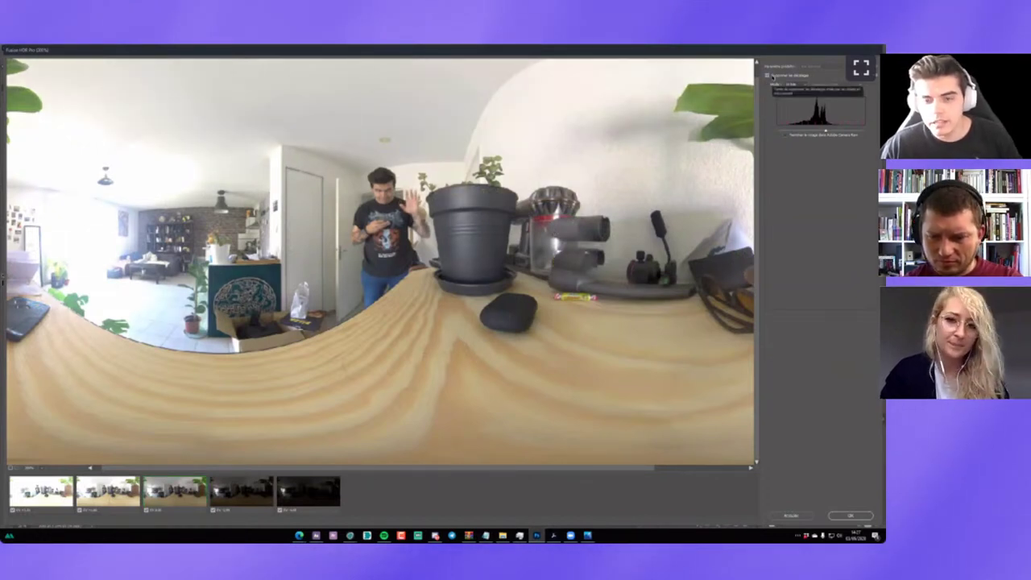
click(770, 76)
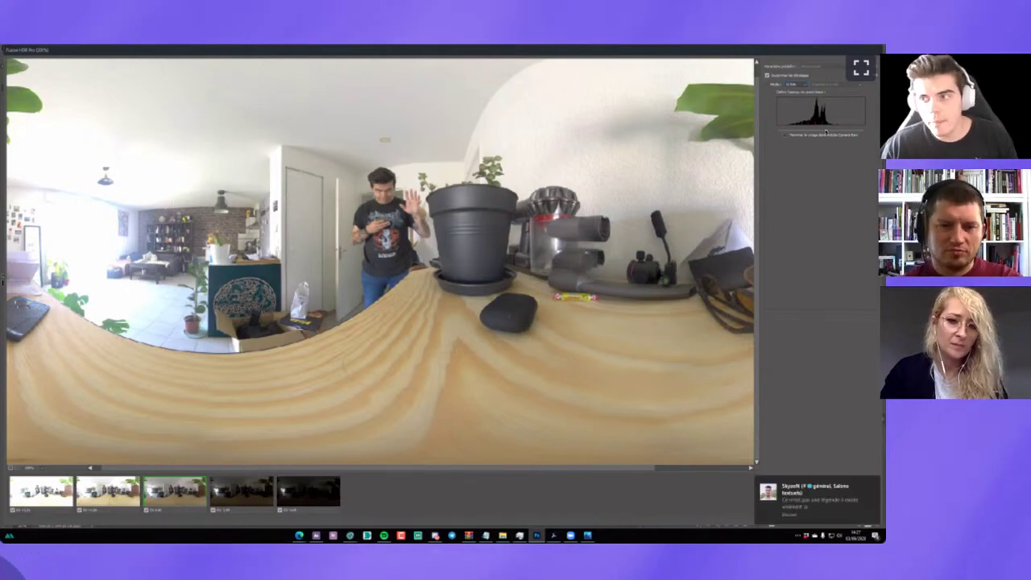
drag(828, 131, 866, 135)
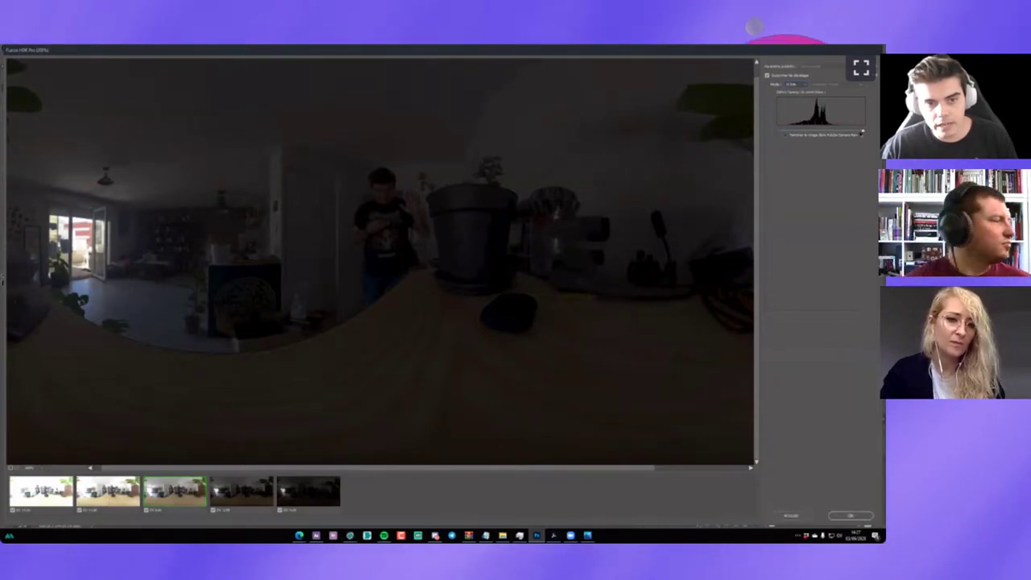
mouse_move(864, 134)
mouse_down()
mouse_move(780, 135)
mouse_move(794, 134)
mouse_up()
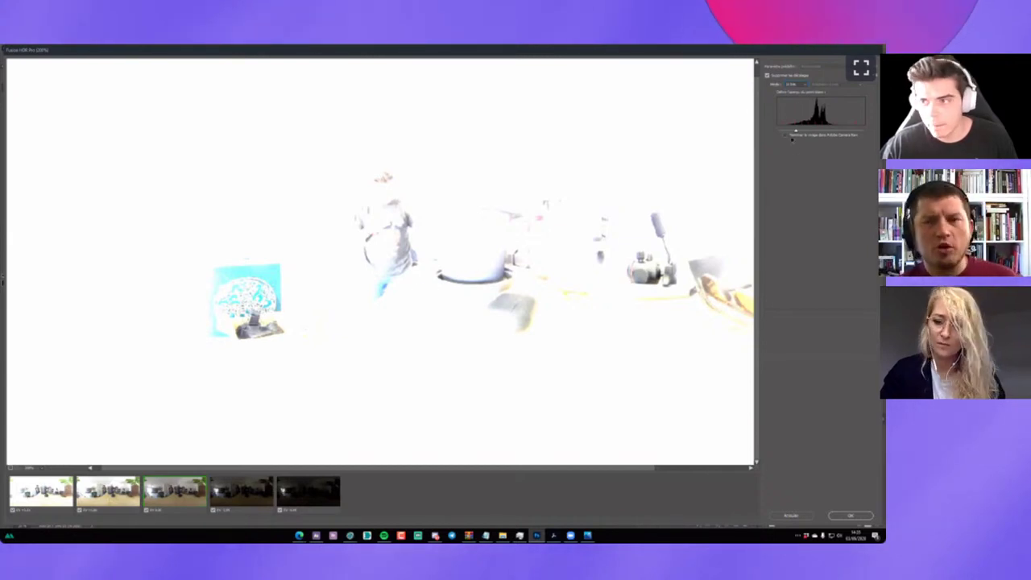
mouse_move(791, 137)
mouse_down()
mouse_move(870, 134)
mouse_move(829, 134)
mouse_up()
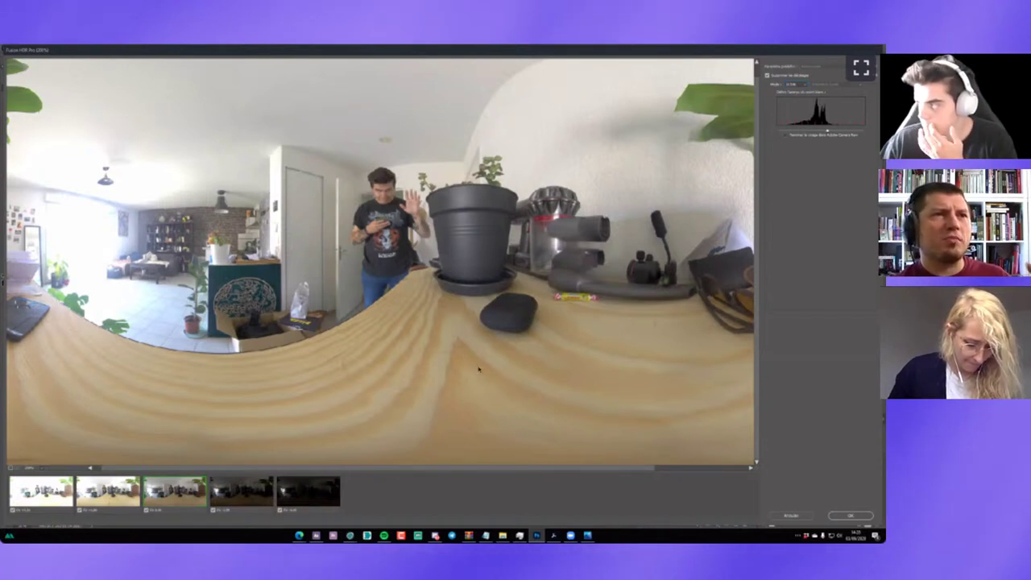
Confirm the Fusion HDR Pro merge so the five exposures open as one 360° panorama document.
key(XF86AudioRaiseVolume)
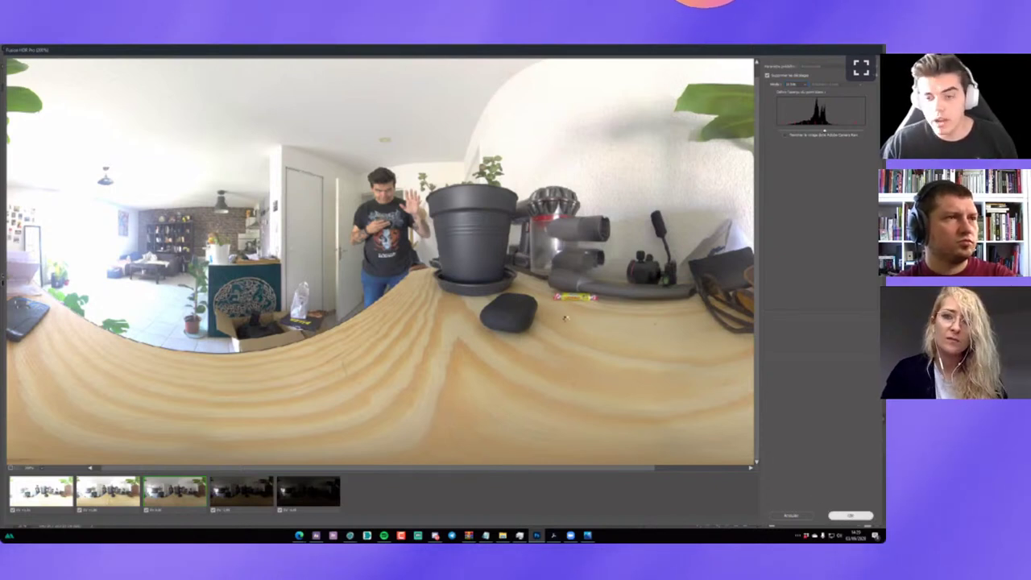
click(850, 516)
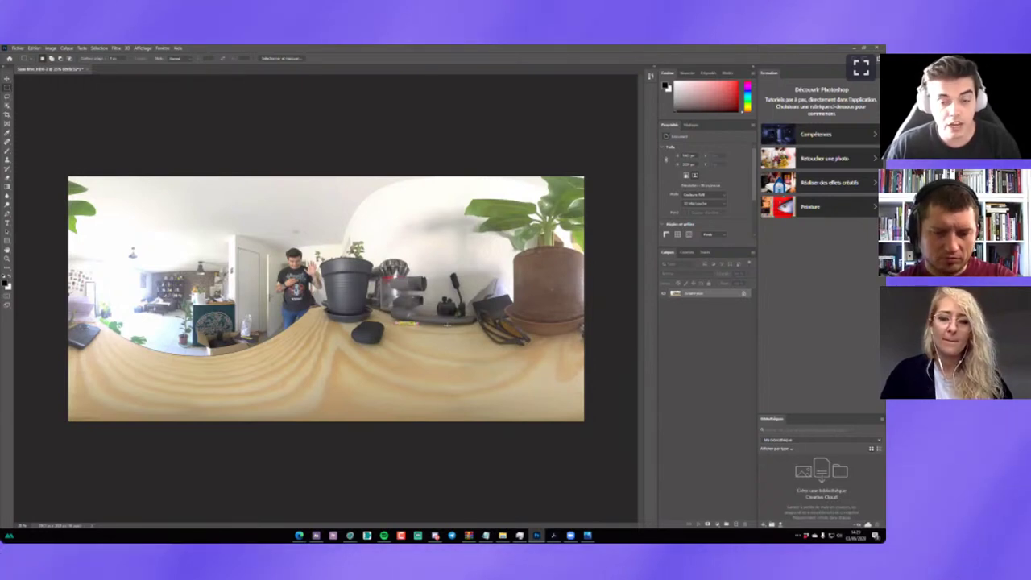
Bring the Cinema 4D bone biscuits scene with its live shelf render back to the front.
click(313, 499)
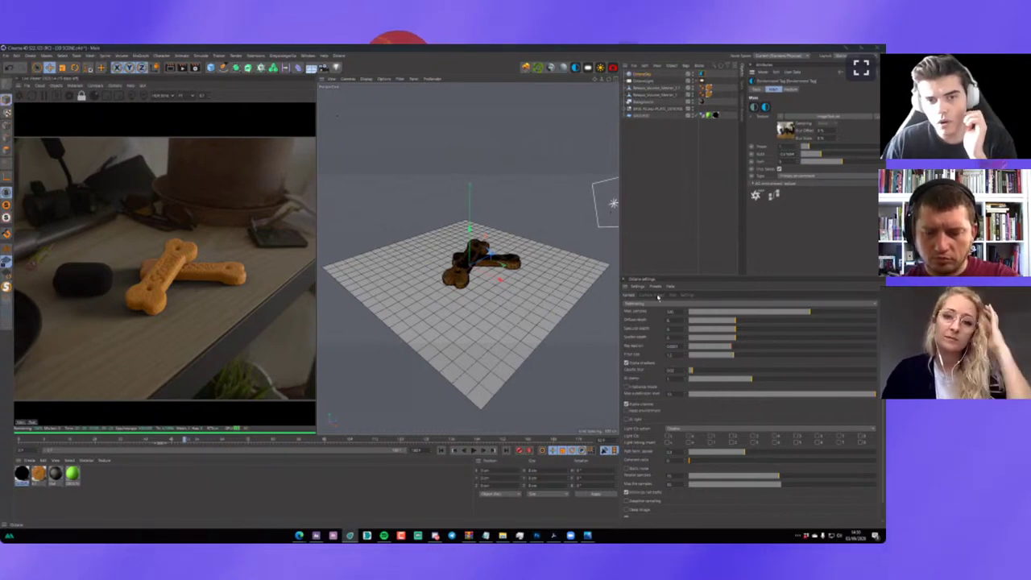
Add a test sphere dome and place it behind and left of the biscuits.
click(211, 67)
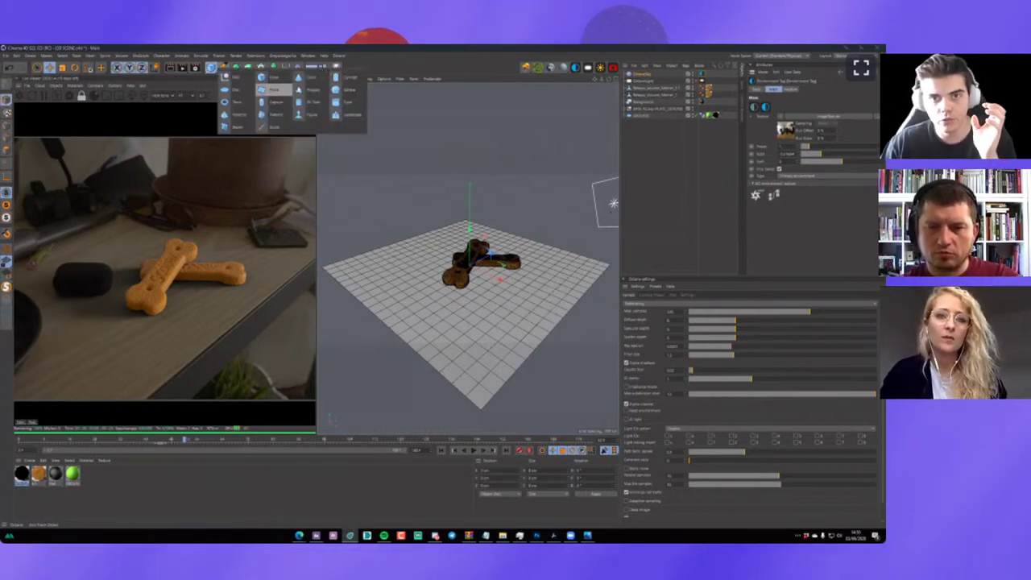
click(302, 90)
drag(442, 260, 409, 246)
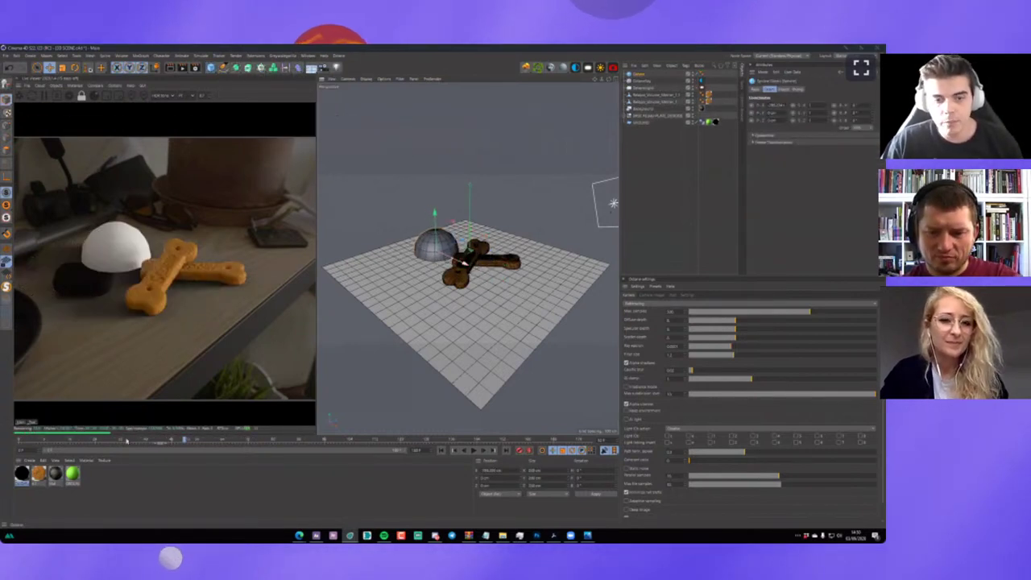
Create a new material and set its Color to green.
click(564, 68)
double_click(21, 474)
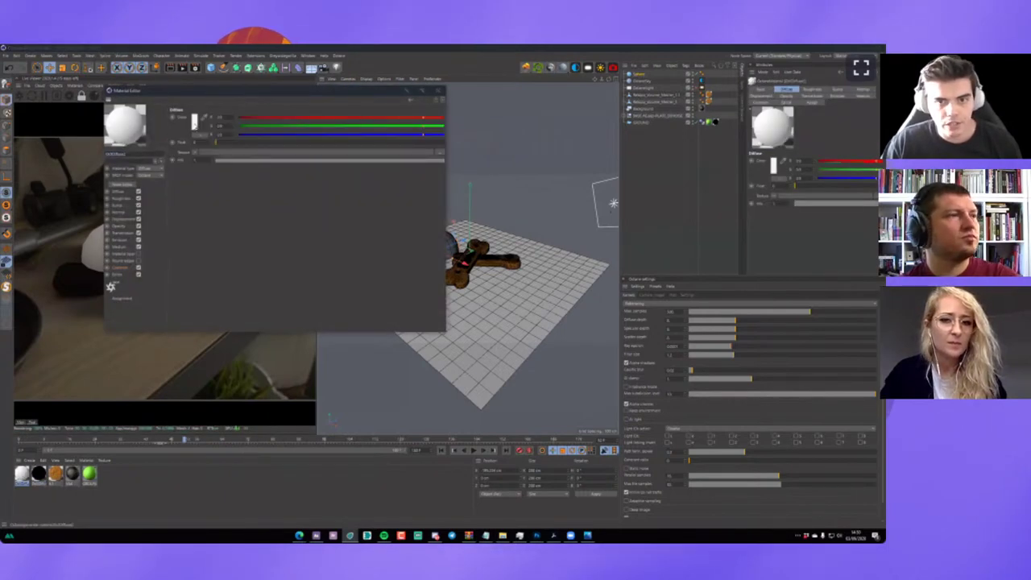
click(194, 121)
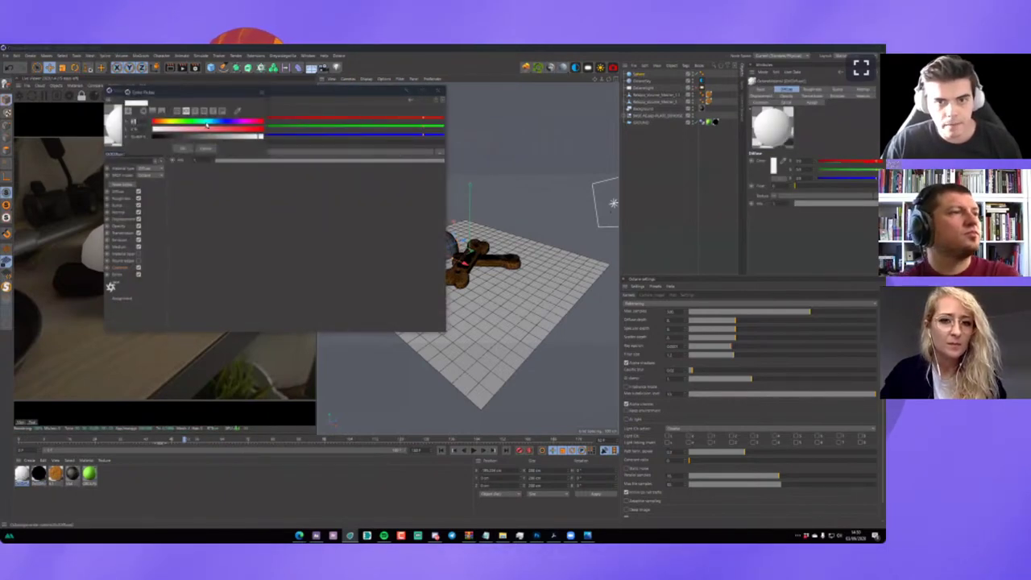
click(181, 150)
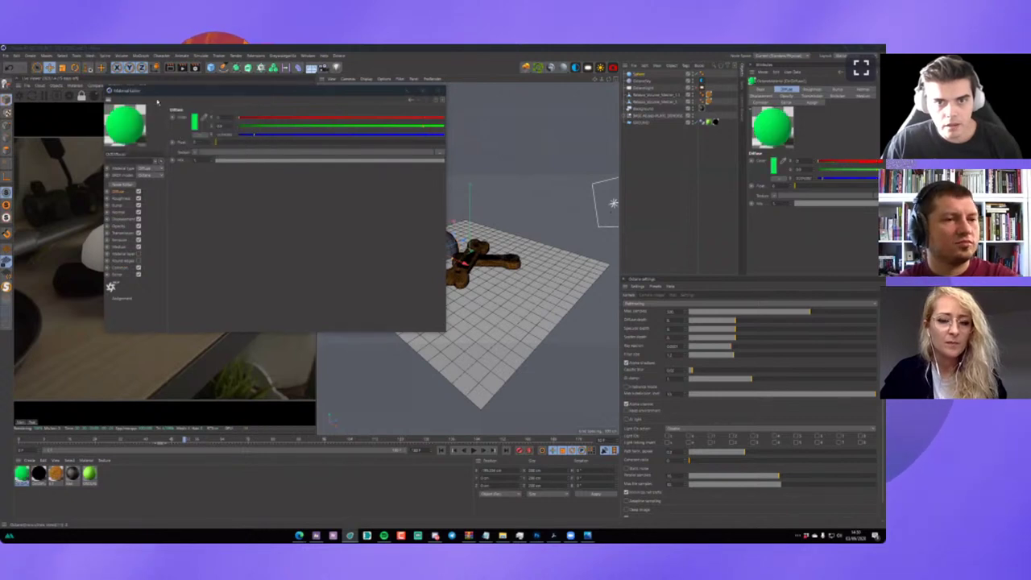
drag(161, 90, 529, 243)
drag(492, 278, 433, 244)
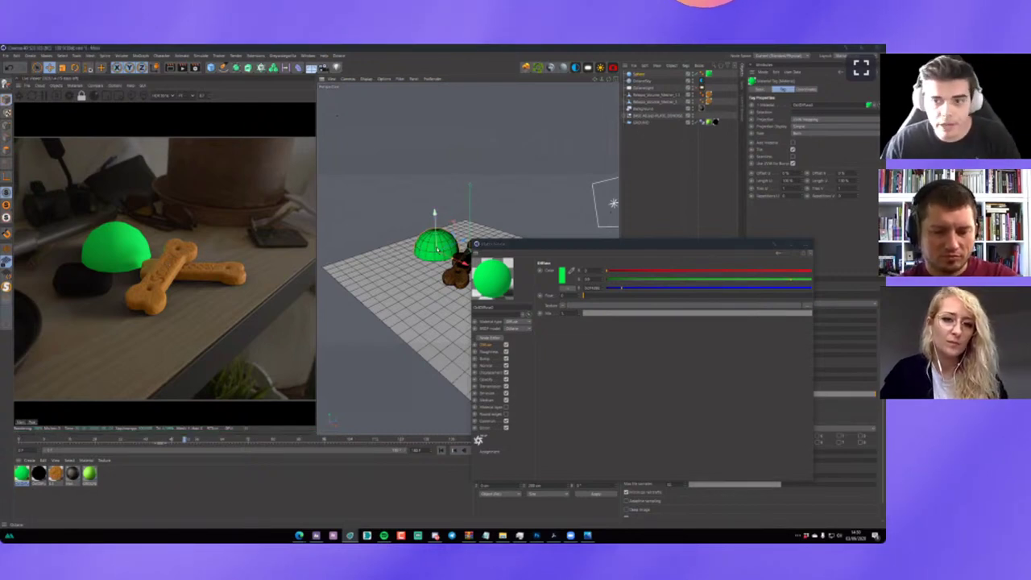
Delete the green test sphere, close the Material Editor, and switch to After Effects.
key(Delete)
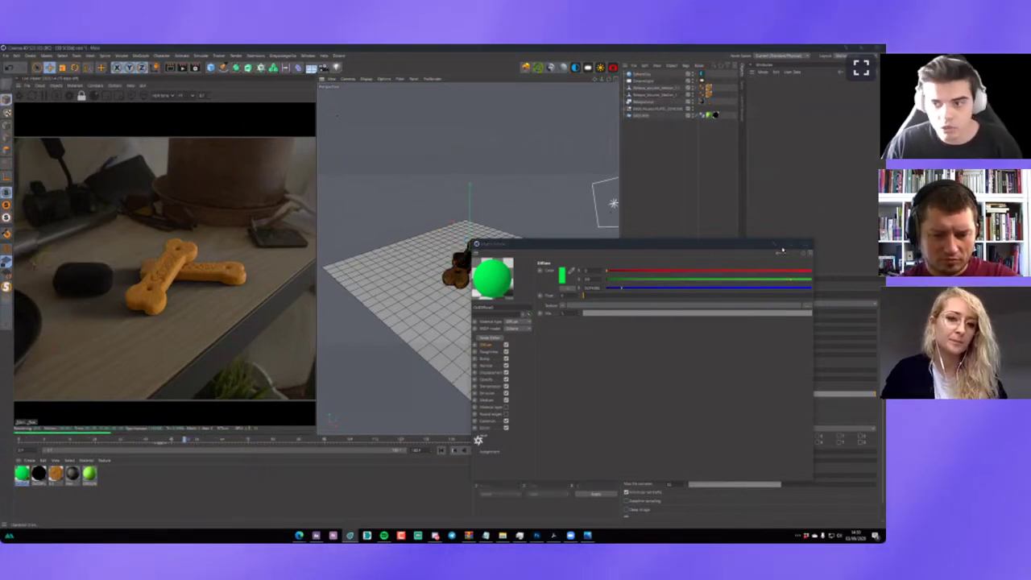
click(803, 245)
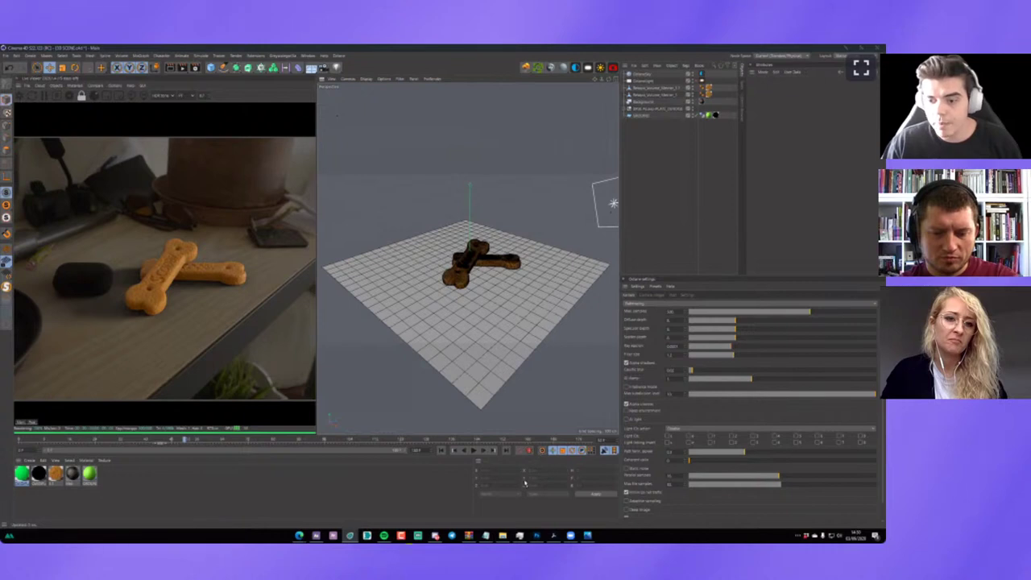
click(644, 76)
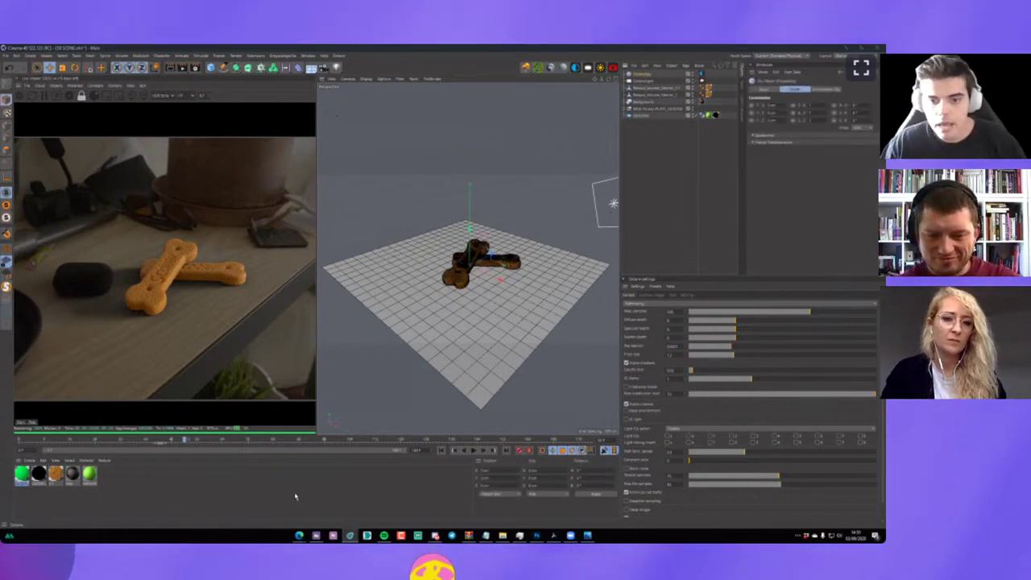
mouse_move(183, 439)
mouse_down()
mouse_move(157, 439)
mouse_move(489, 439)
mouse_up()
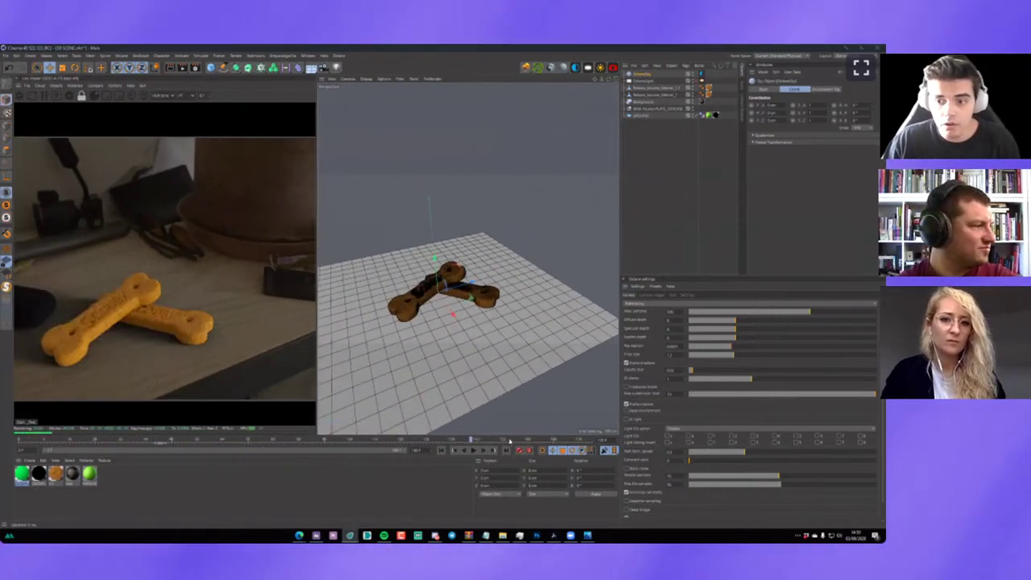
click(318, 537)
Open MAIN COMP and select the SCOOBY EXR render layer.
click(171, 393)
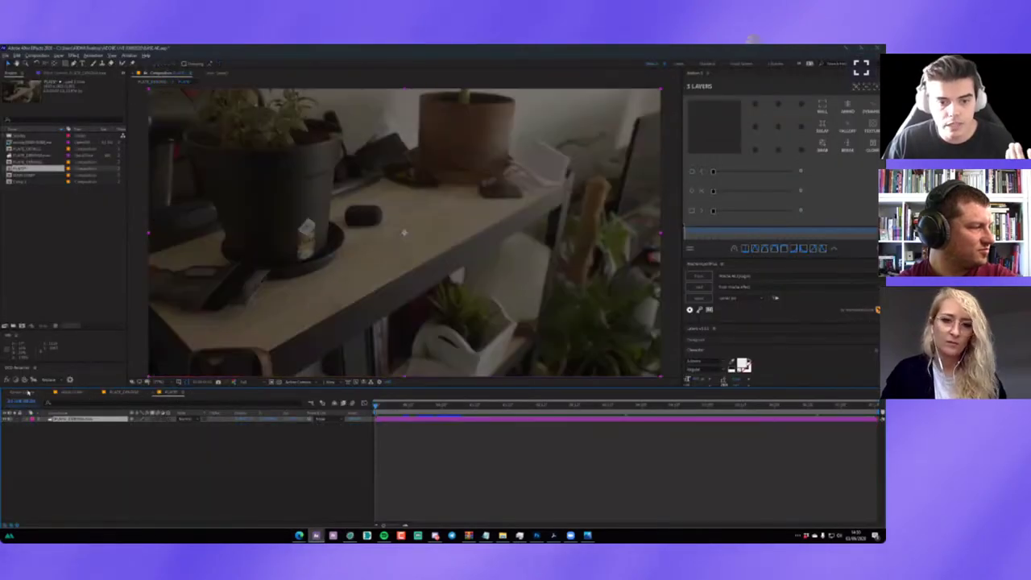
click(65, 393)
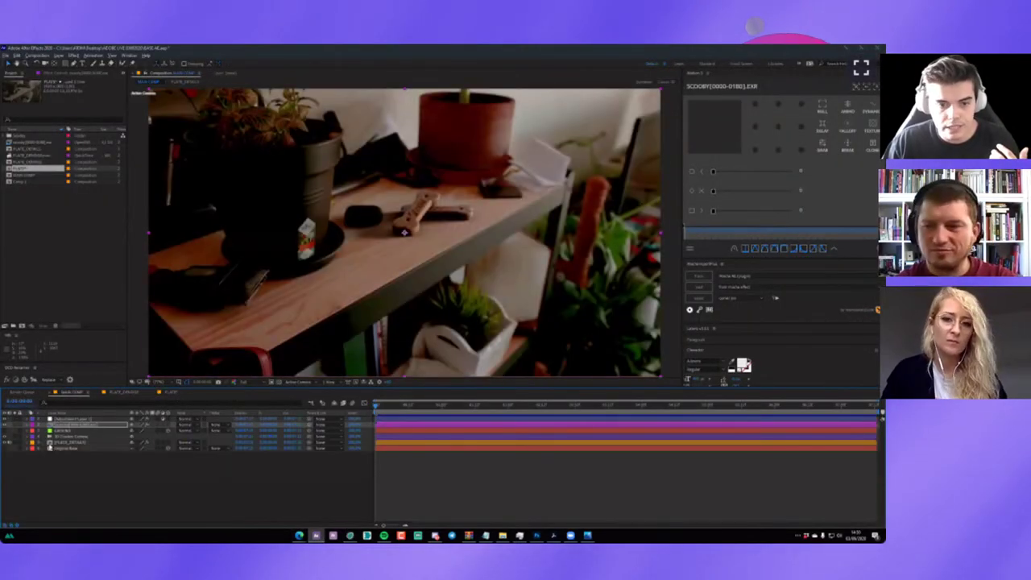
click(17, 445)
click(18, 443)
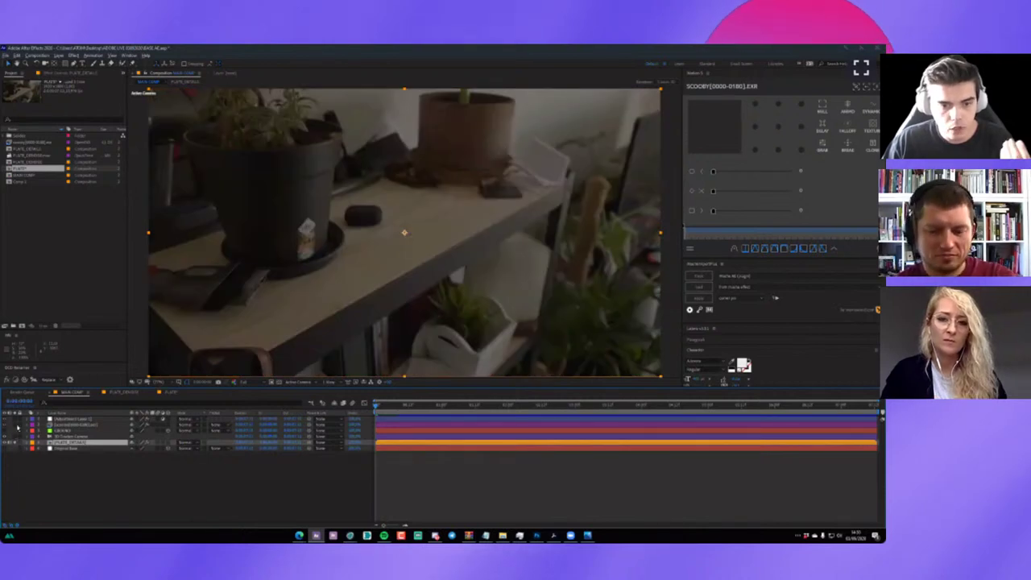
click(52, 424)
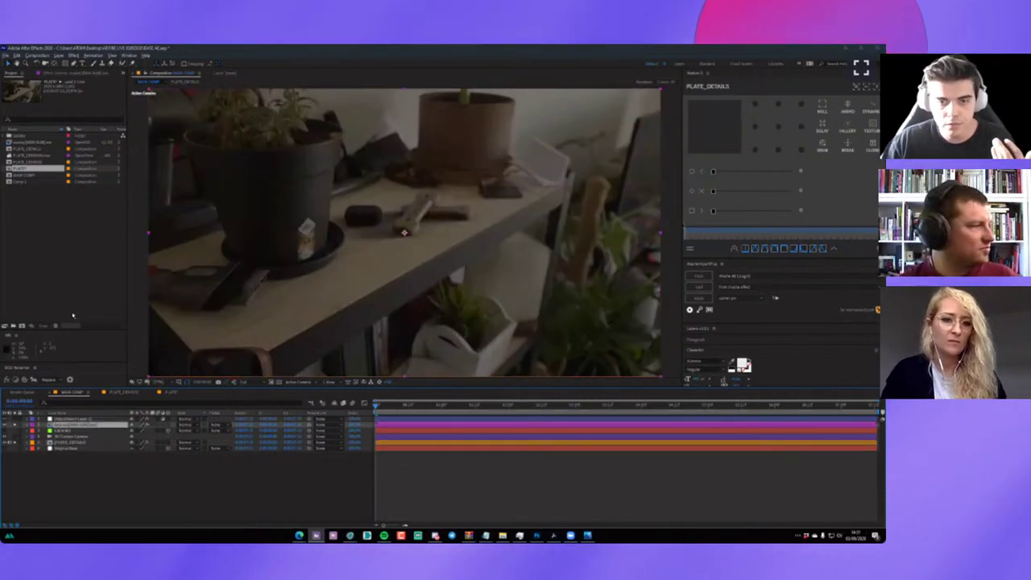
Delete all effects on the SCOOBY EXR layer and return to the start of the shot.
key(F3)
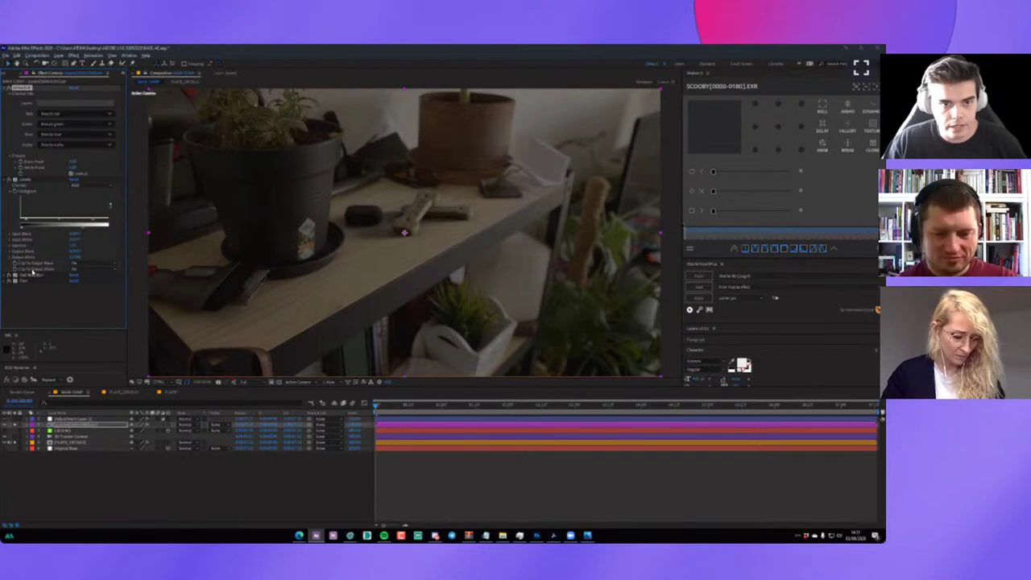
click(28, 278)
key(Delete)
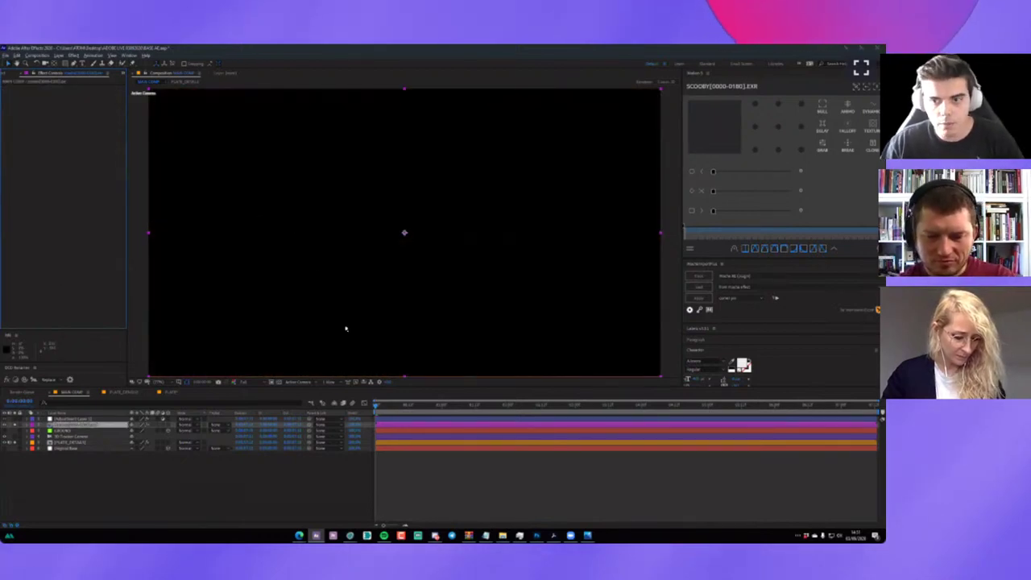
drag(546, 404, 279, 404)
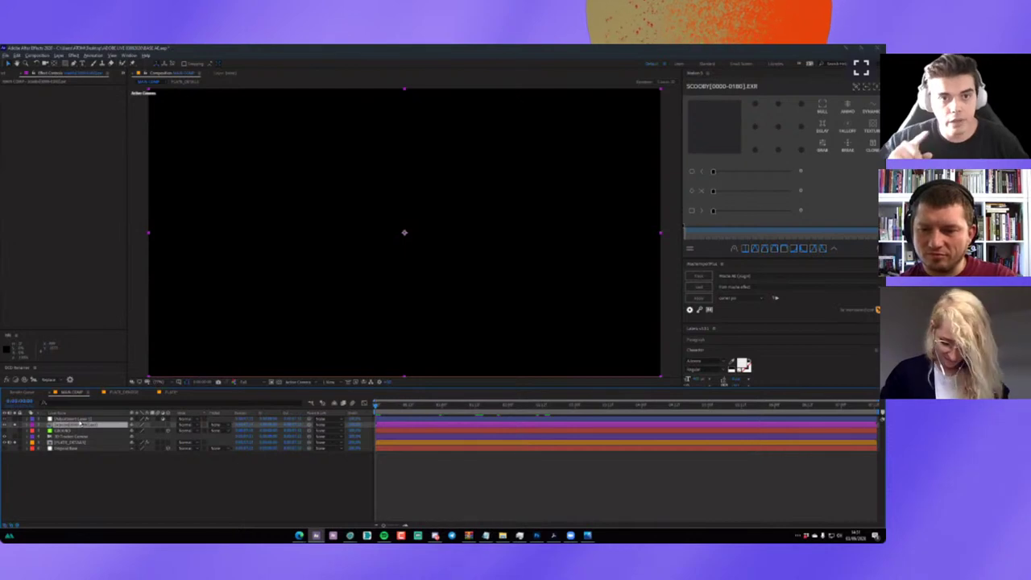
Apply the 'exposure' effect to SCOOBY EXR, reading the Post-processing pass.
key(ctrl+space)
text(exposure)
key(Return)
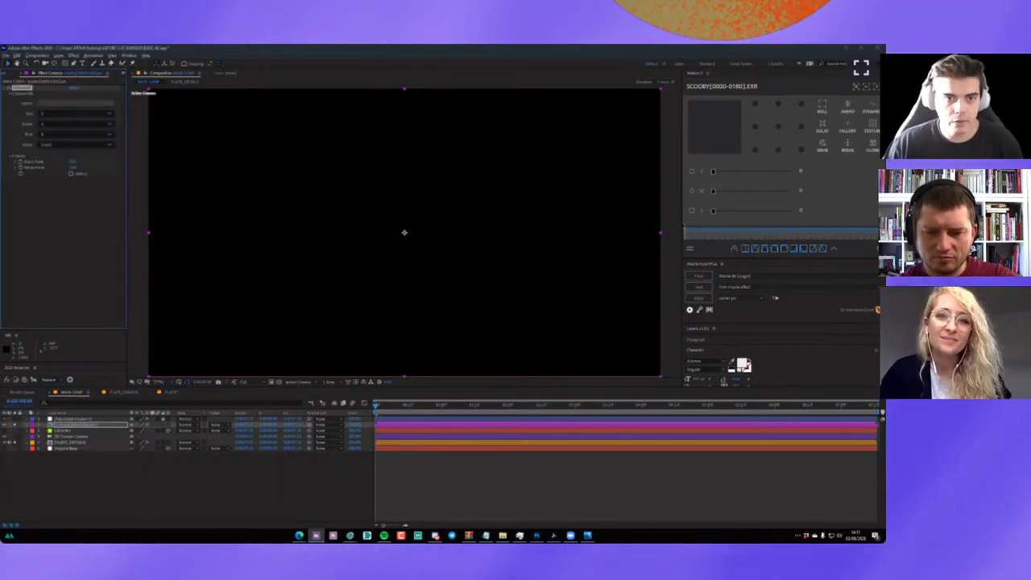
click(95, 105)
click(103, 121)
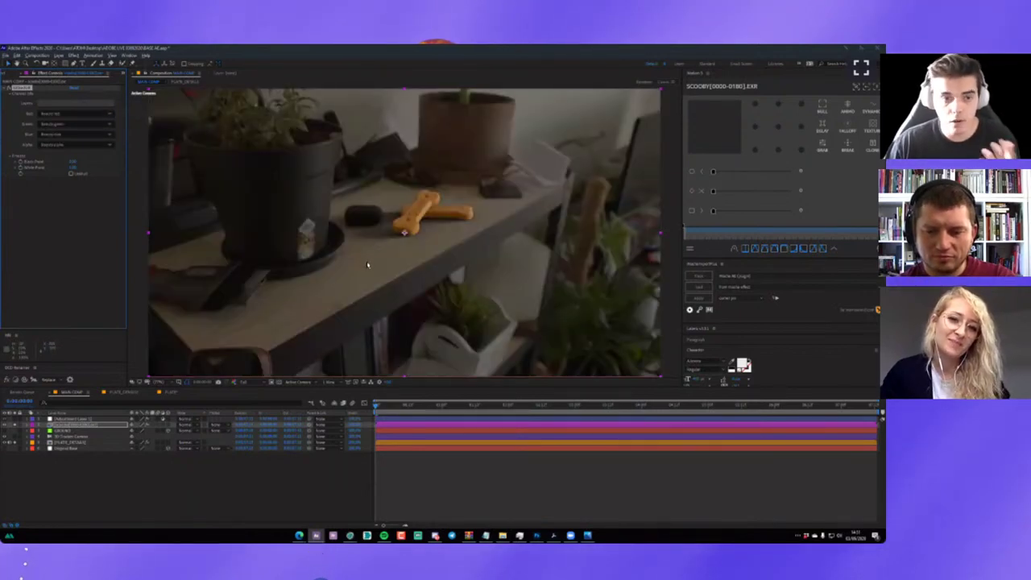
Scrub through the shot to review the composited bone biscuits on the shelf.
drag(405, 411, 680, 434)
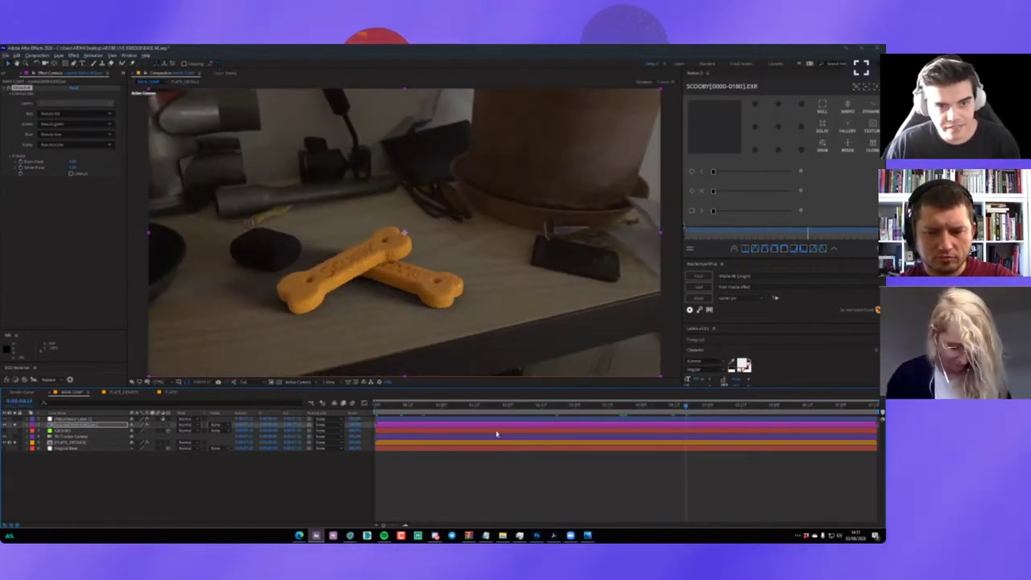
click(576, 413)
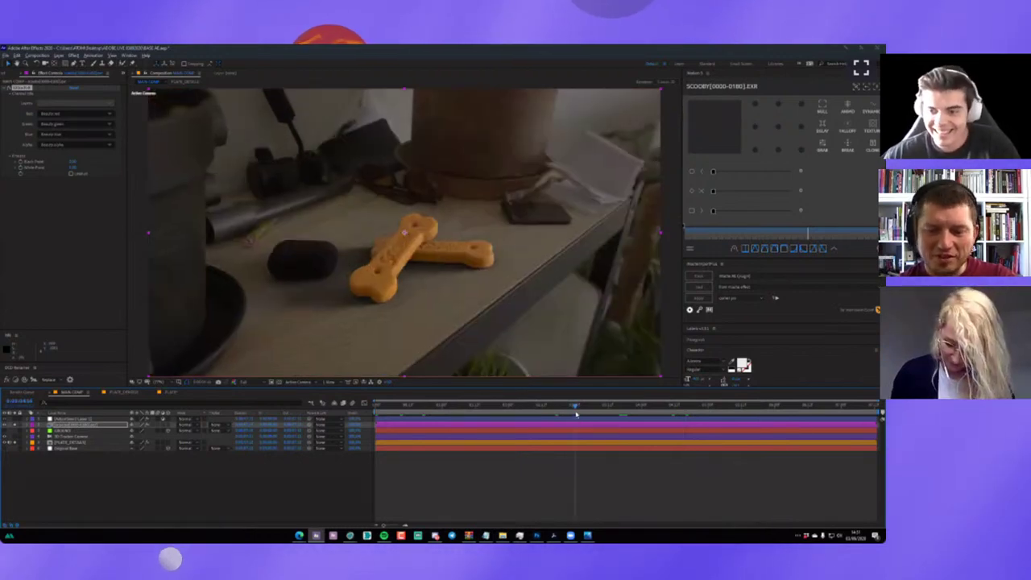
drag(576, 413, 565, 419)
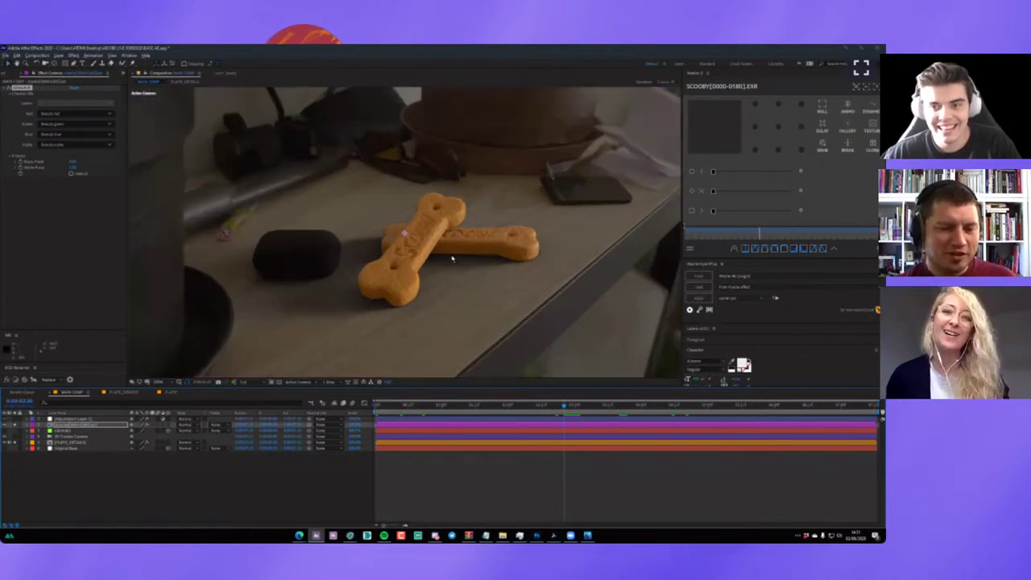
scroll(395, 270, up, 2)
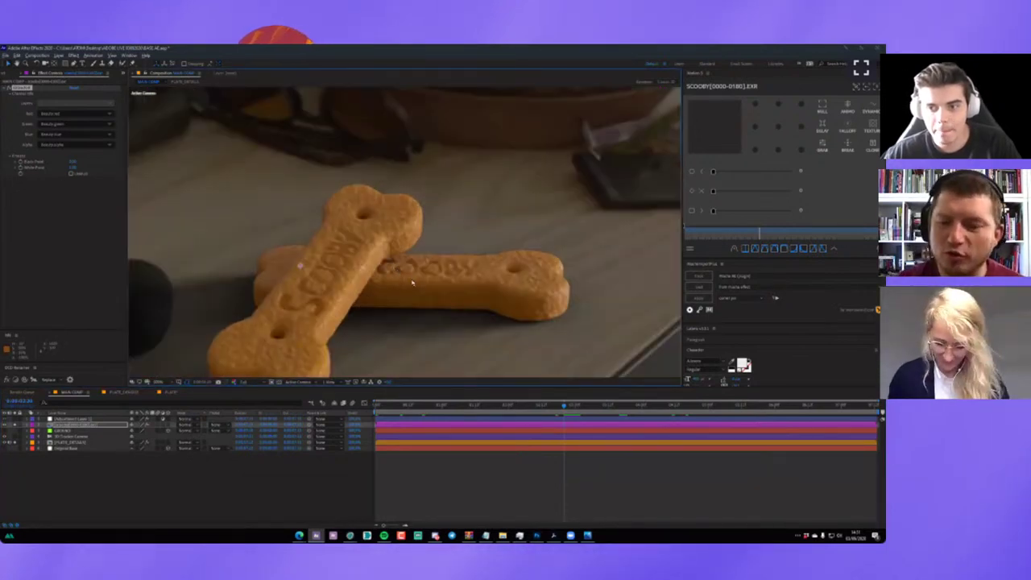
scroll(414, 283, down, 2)
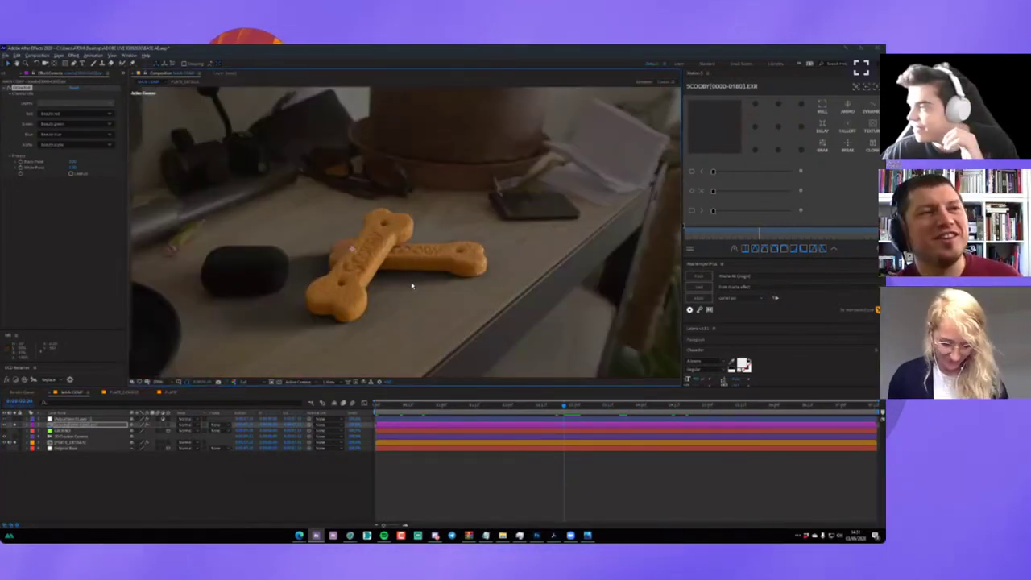
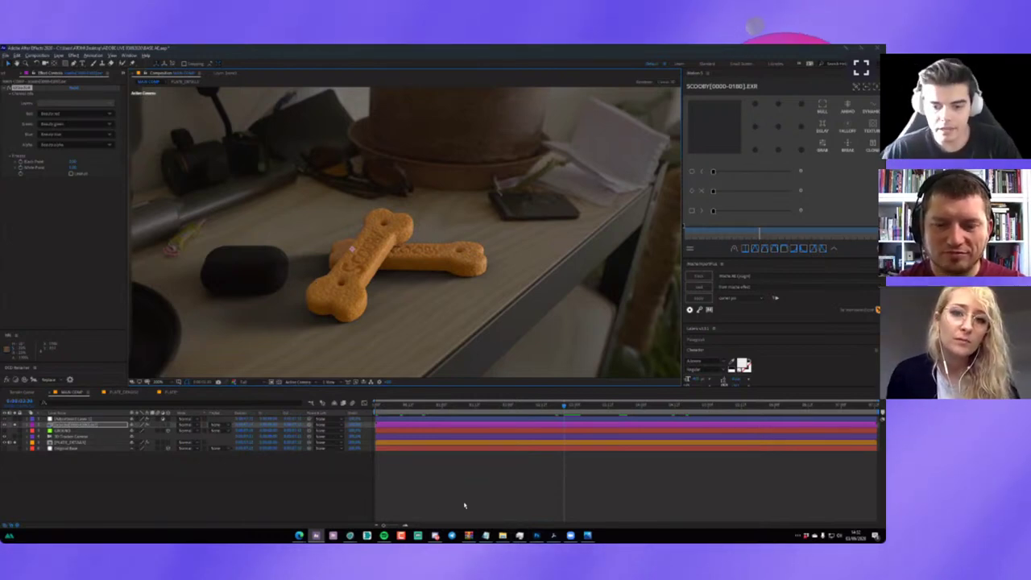
Bring the Cinema 4D bone-biscuit window forward and show the desk photo backplate in the perspective viewport.
click(349, 534)
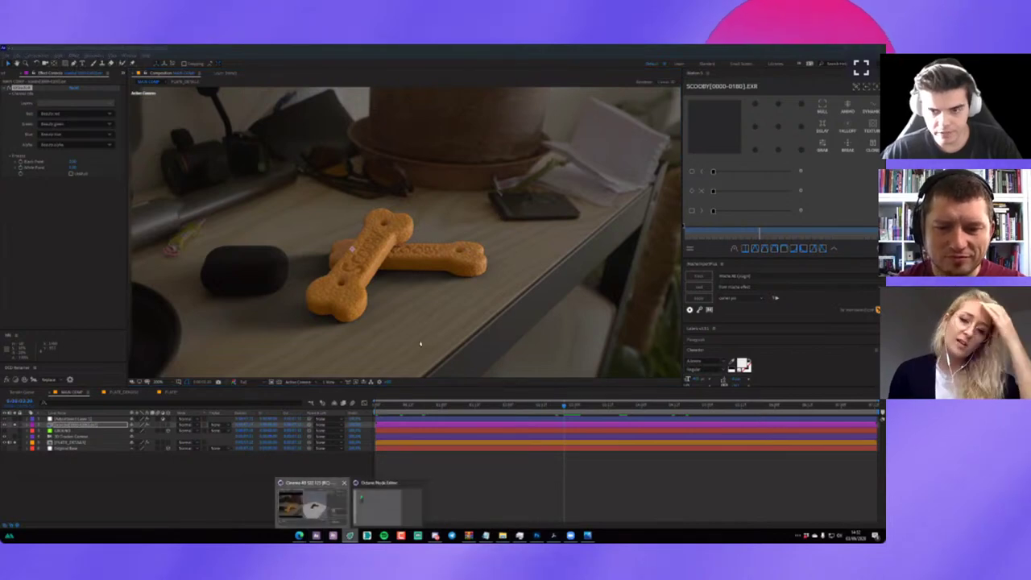
click(312, 501)
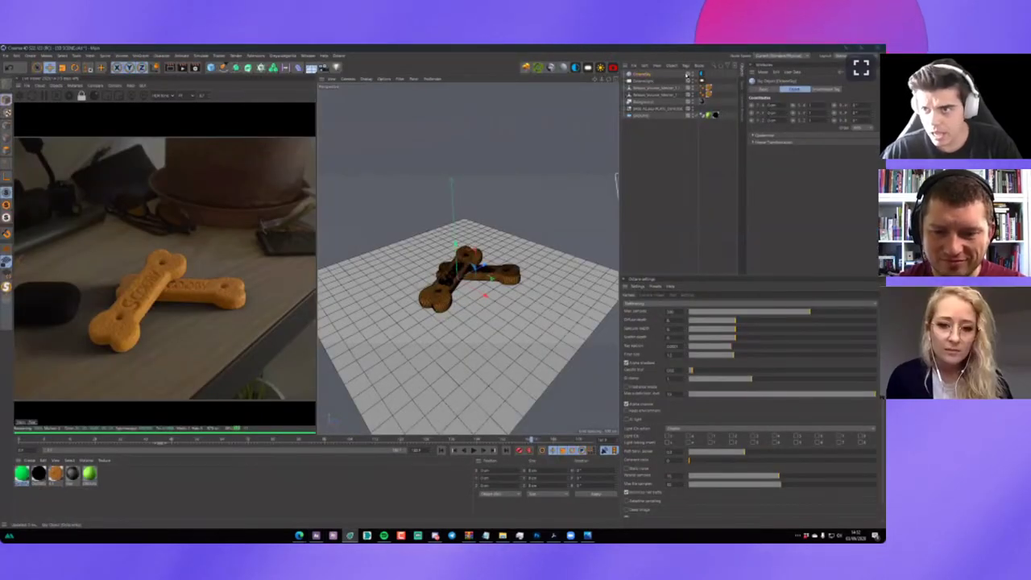
click(691, 73)
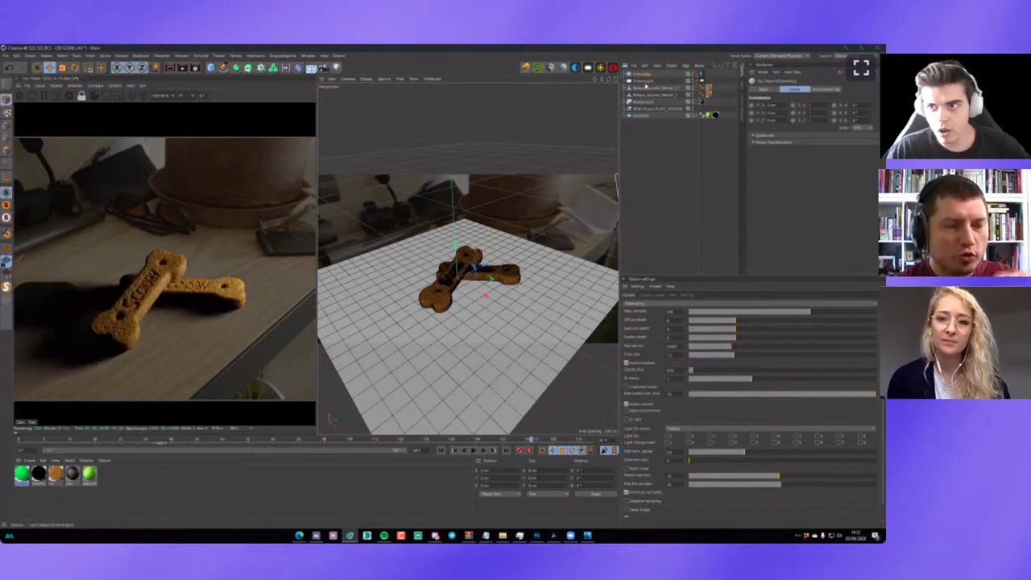
Select the scene light and move it to relight the bone biscuits more warmly.
click(645, 81)
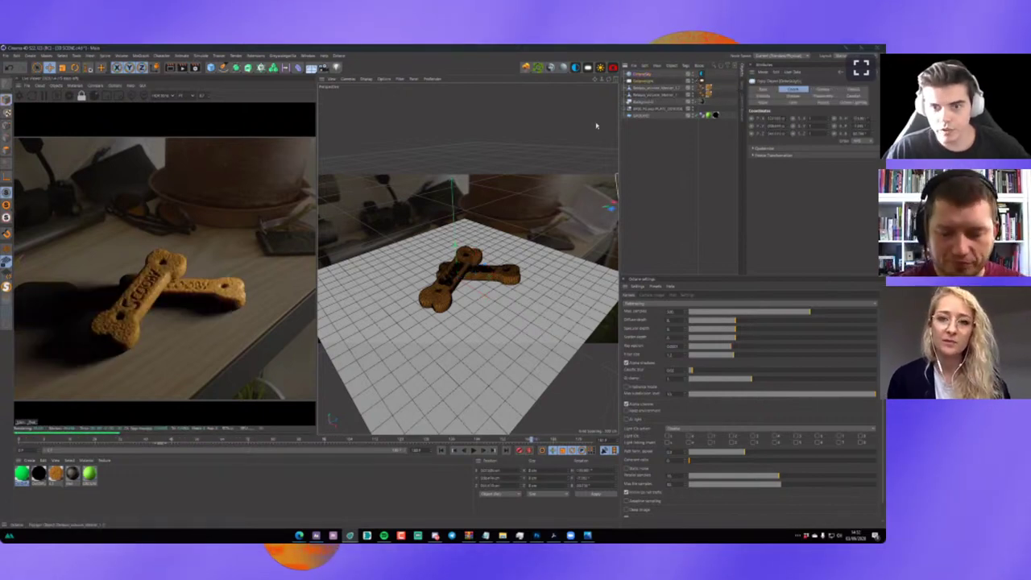
mouse_move(597, 214)
mouse_down()
mouse_move(536, 211)
mouse_move(597, 211)
mouse_up()
drag(576, 211, 584, 206)
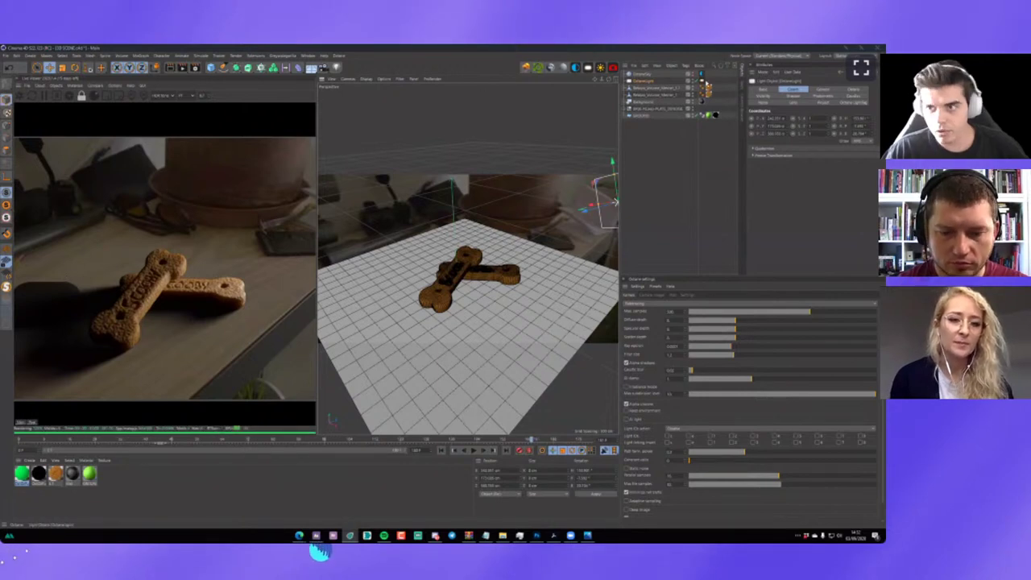
Hide the background photo and restart the Octane live render with the new lighting.
click(666, 117)
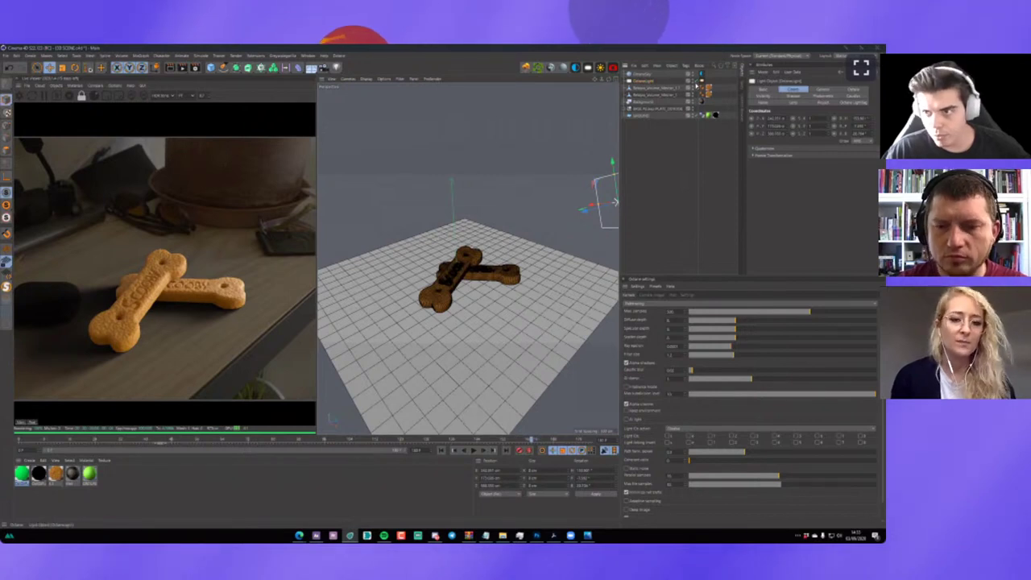
click(697, 86)
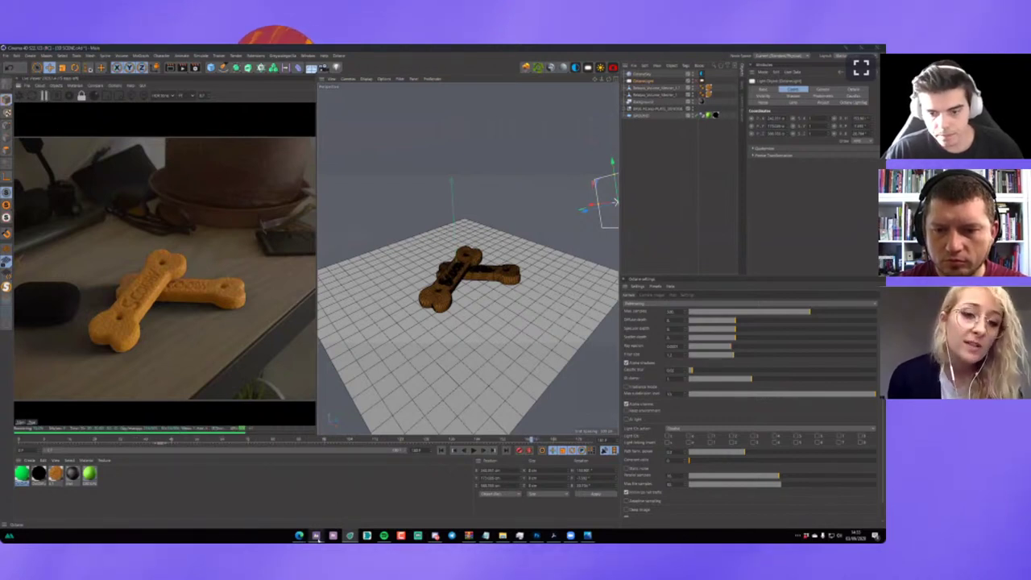
mouse_move(319, 538)
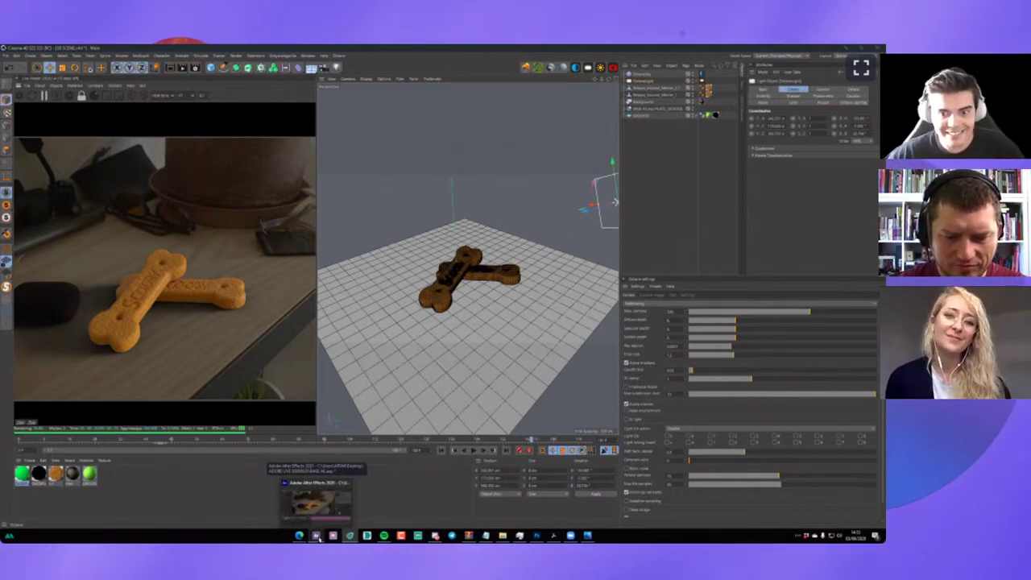
Switch back to After Effects and zoom and pan the Composition viewer to frame both biscuits.
click(317, 501)
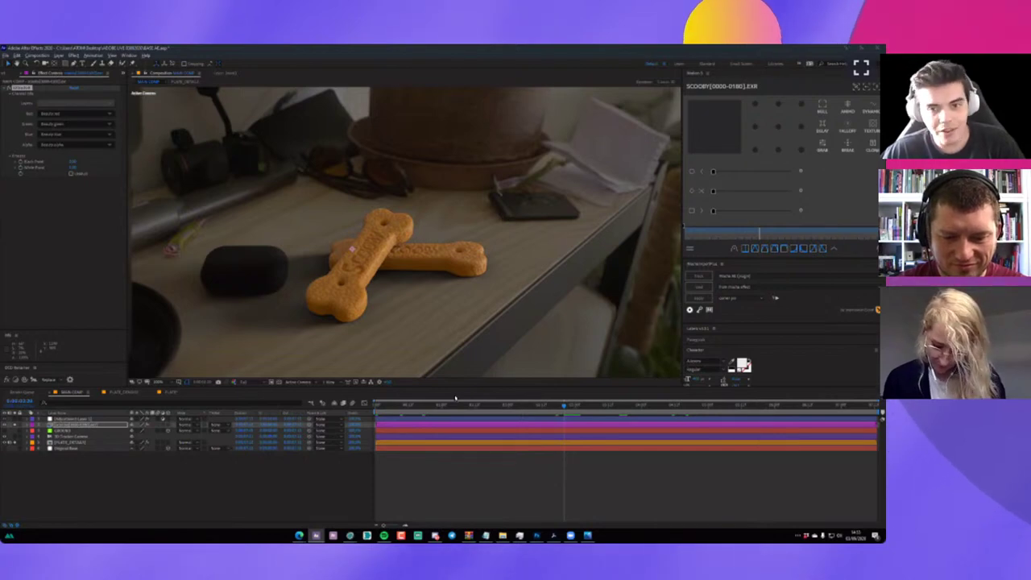
scroll(420, 285, up, 1)
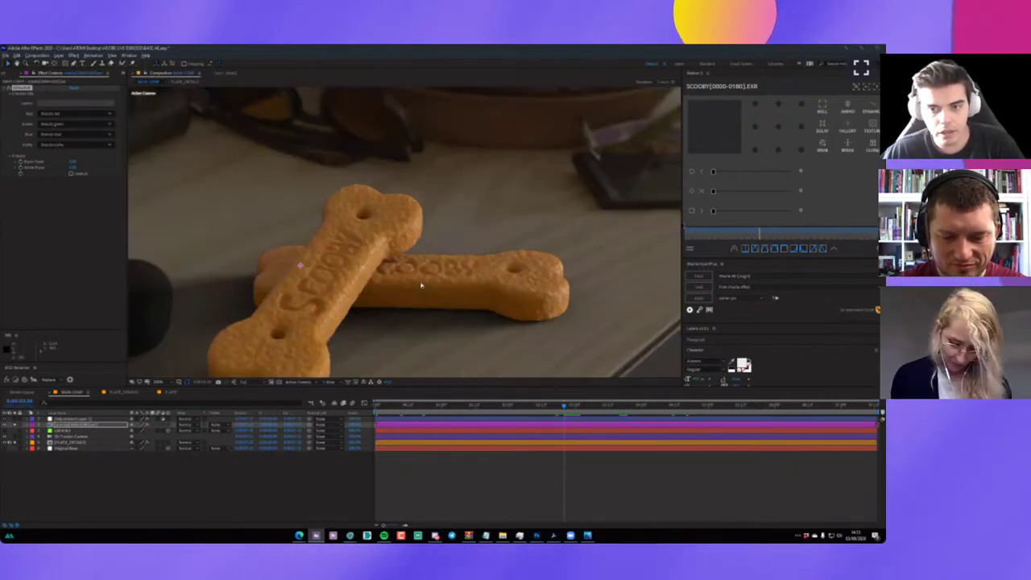
scroll(421, 285, down, 1)
scroll(451, 258, down, 1)
scroll(483, 236, down, 1)
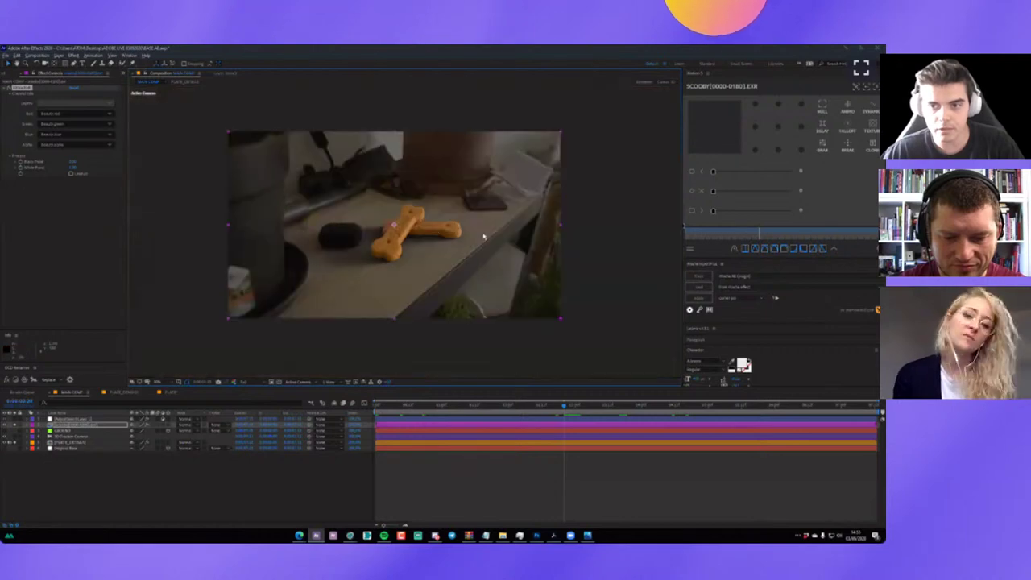
scroll(483, 236, up, 2)
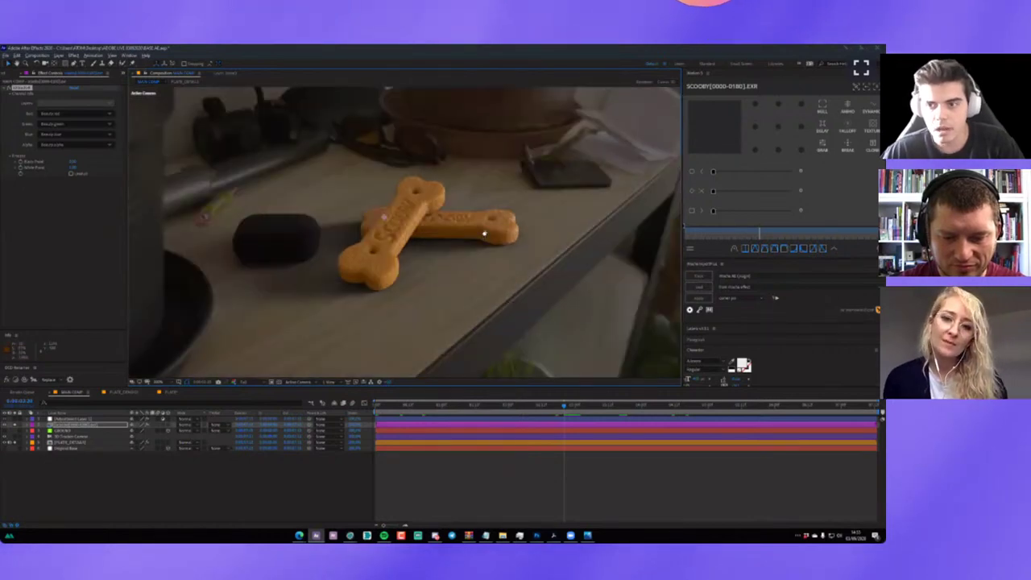
drag(484, 233, 425, 264)
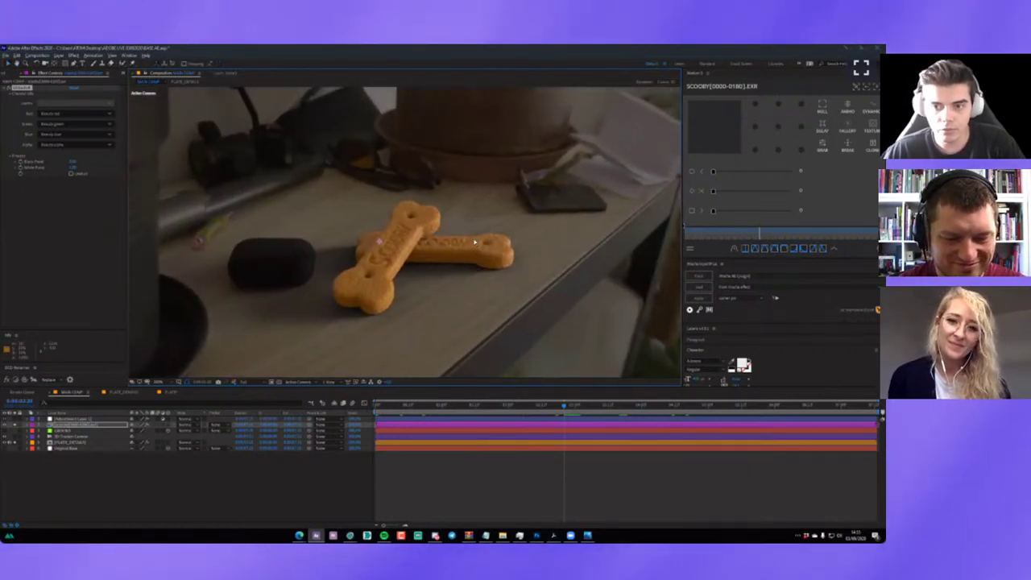
scroll(486, 242, up, 1)
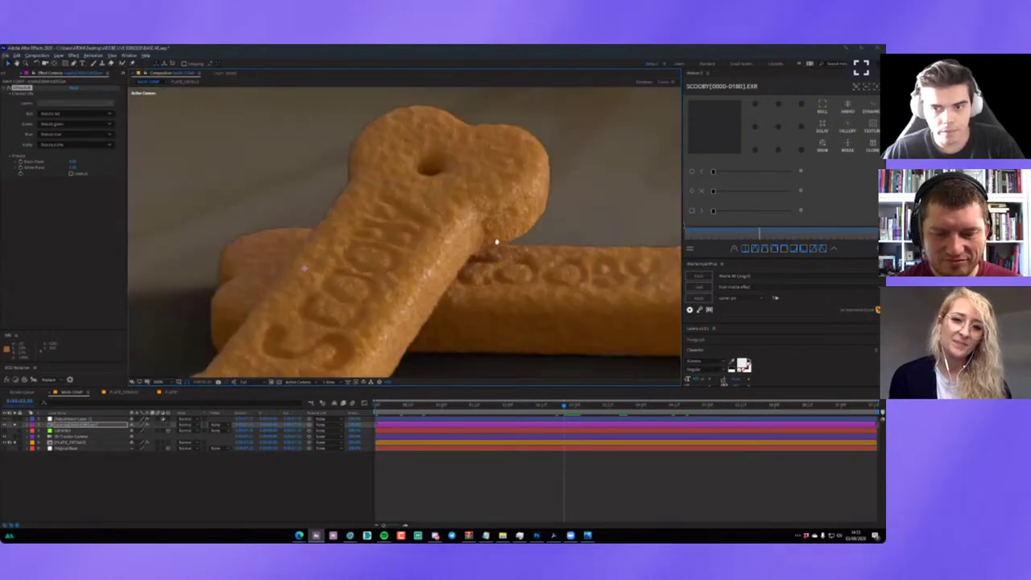
scroll(490, 237, up, 1)
scroll(380, 198, up, 2)
scroll(379, 198, down, 2)
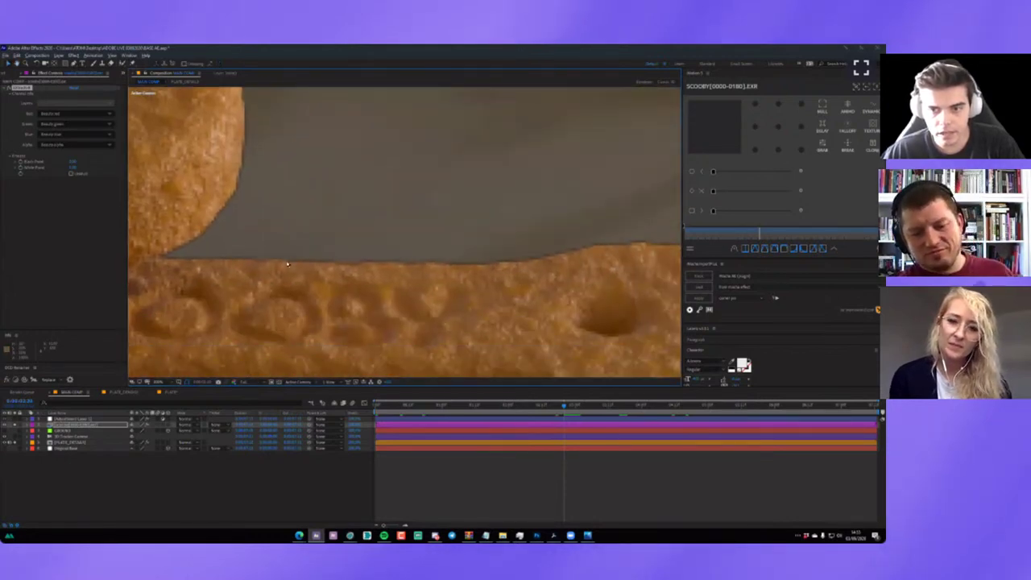
scroll(433, 249, down, 1)
scroll(449, 269, down, 1)
scroll(464, 277, down, 1)
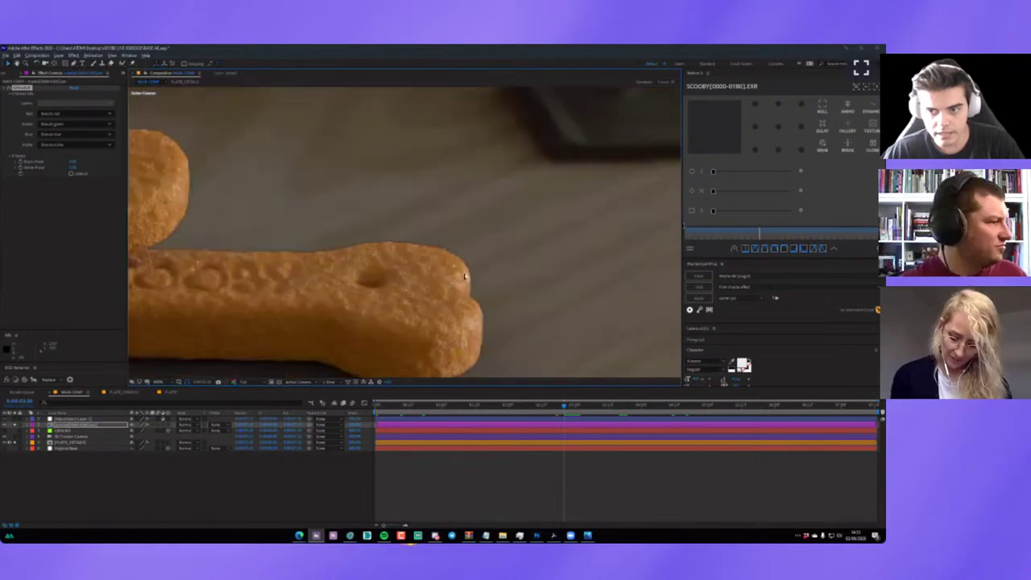
drag(390, 281, 552, 295)
Tick the extra channel-effect option in Effect Controls and orbit the camera around the biscuits.
scroll(564, 296, up, 2)
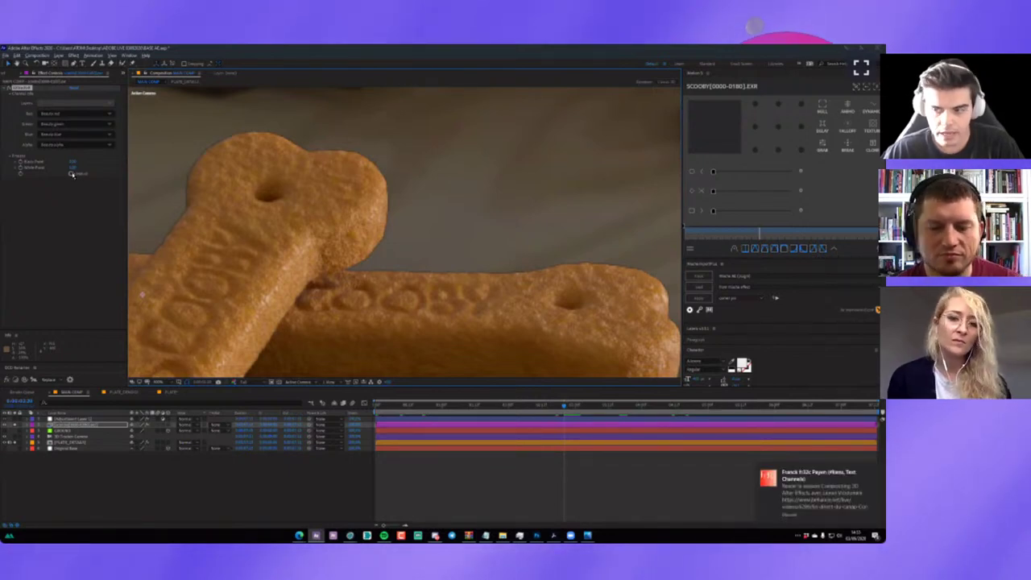
click(72, 174)
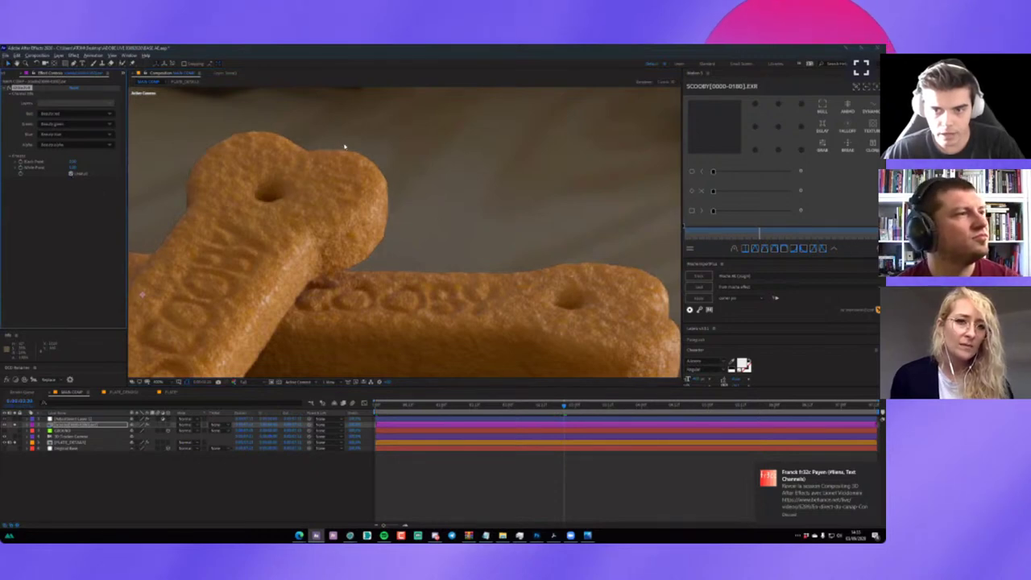
mouse_move(523, 278)
mouse_down()
mouse_move(438, 260)
mouse_move(339, 260)
mouse_move(368, 264)
mouse_move(367, 240)
mouse_up()
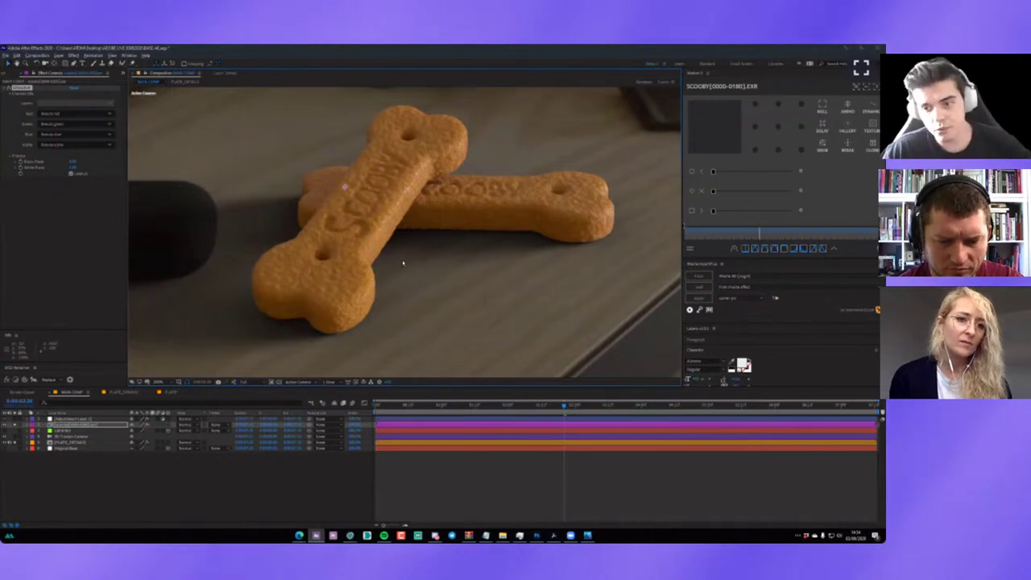
Apply a Levels effect to the SCOOBY biscuit layer through an FX Console search for 'leve'.
key(ctrl+space)
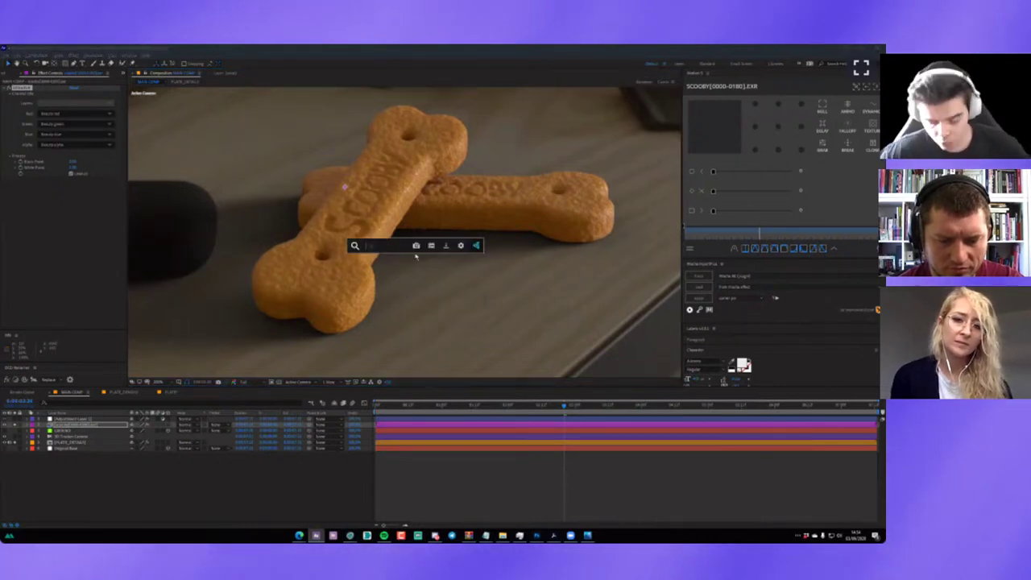
text(leve)
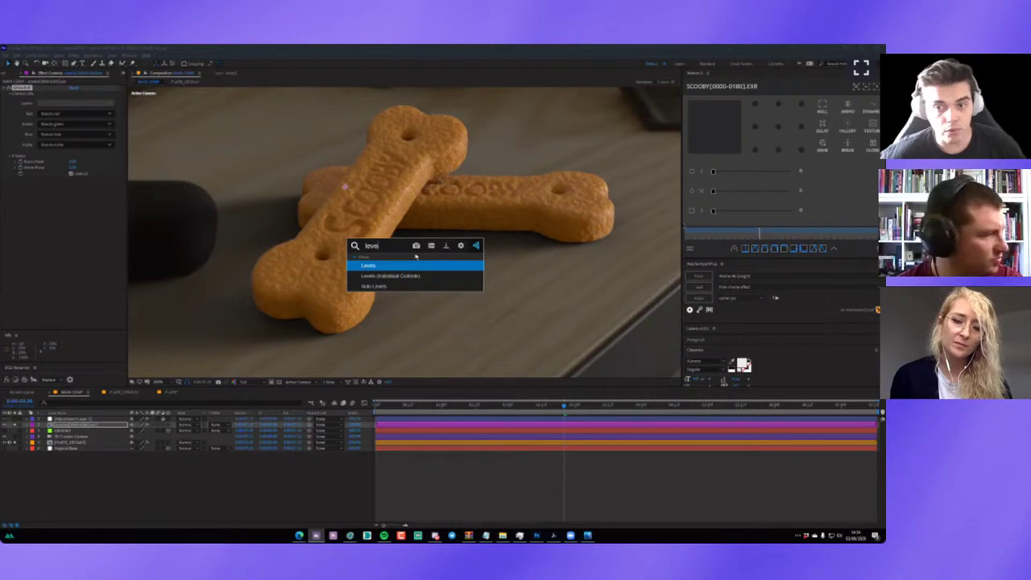
key(Return)
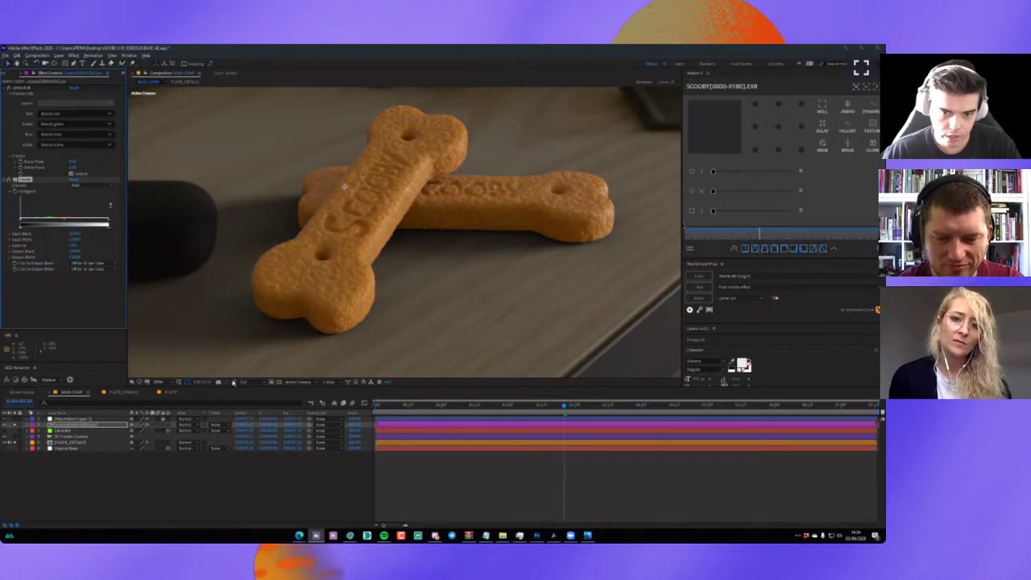
click(233, 382)
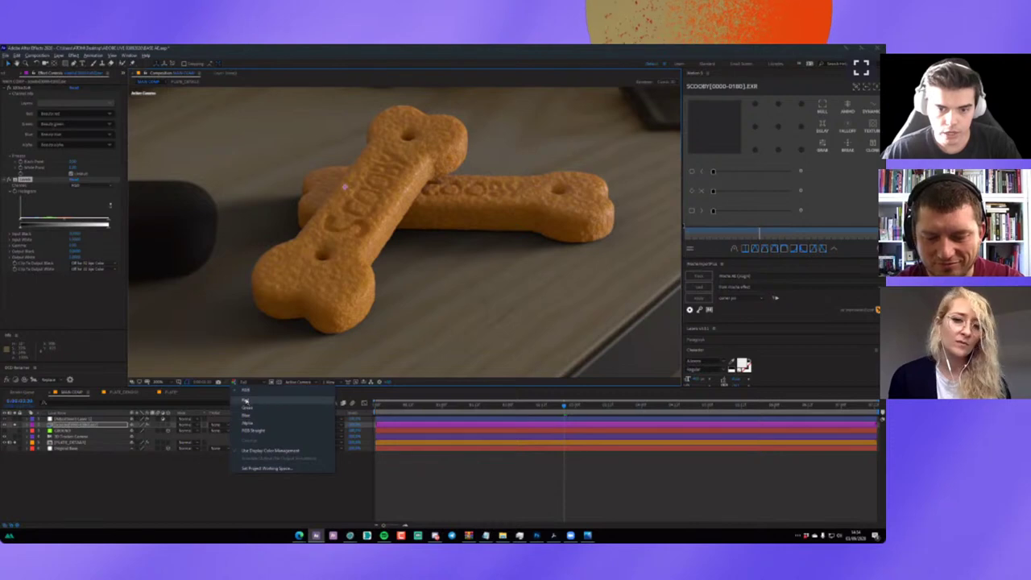
Show only the Red channel in the viewer and set the Levels Channel to Red.
click(242, 402)
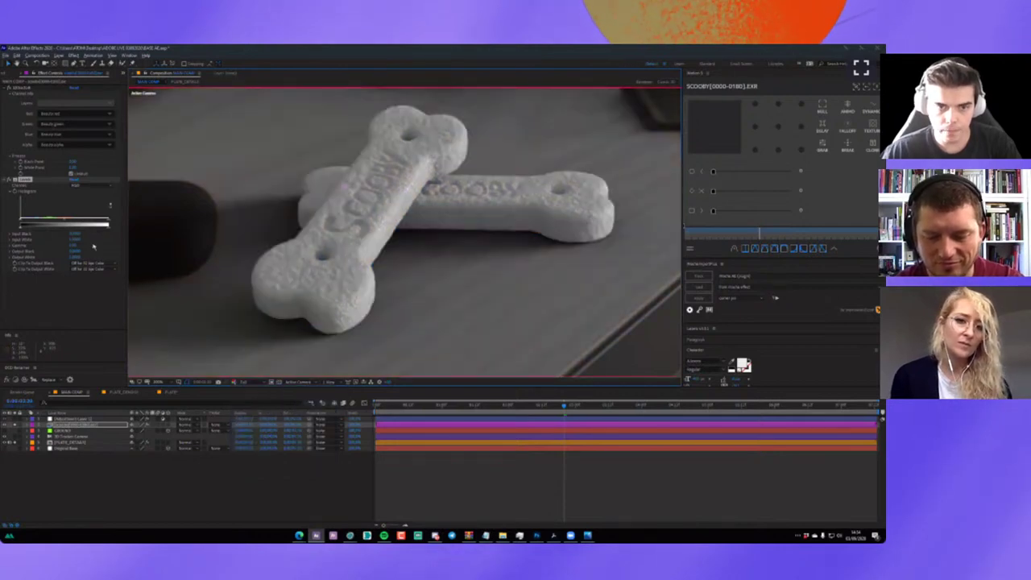
click(76, 187)
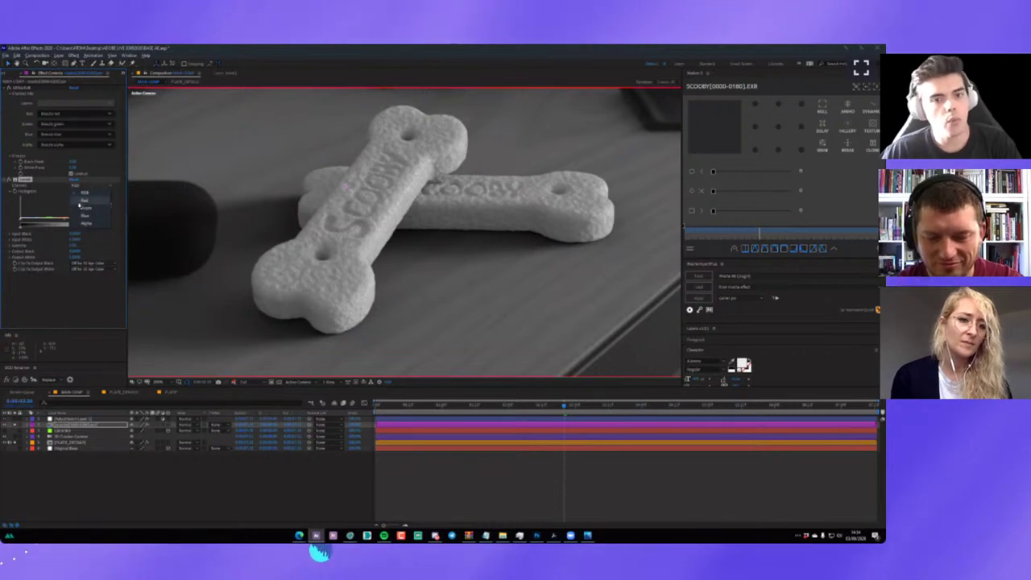
click(88, 203)
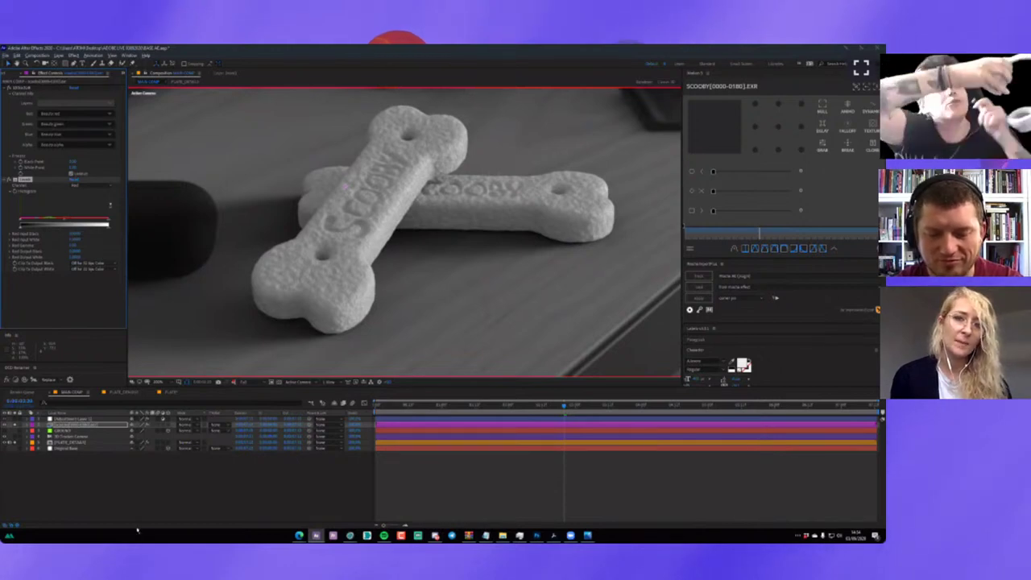
key(XF86AudioLowerVolume)
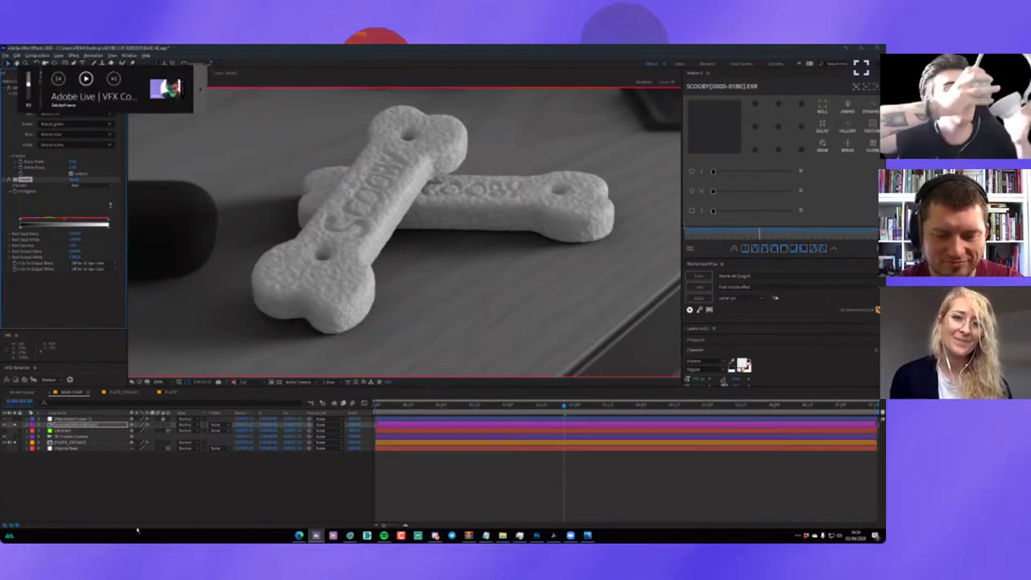
key(XF86AudioPlay)
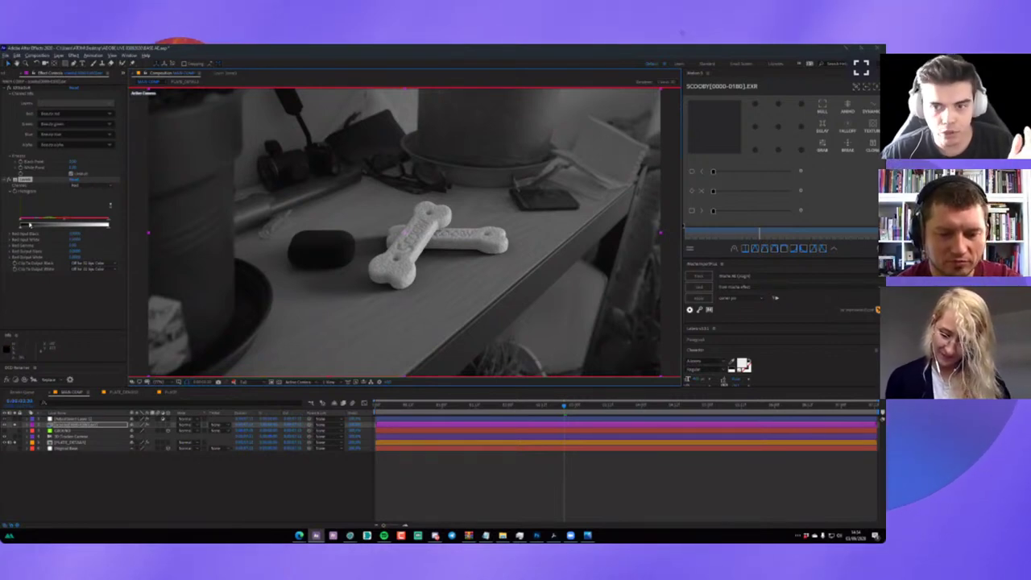
Drag the Levels input sliders to tone the bone and view only the Green channel.
drag(24, 223, 68, 222)
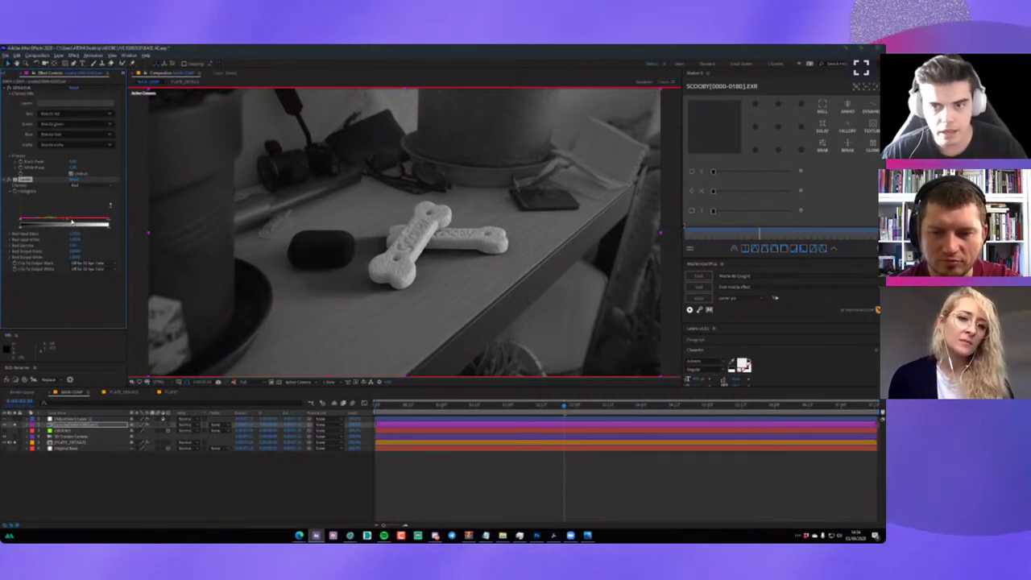
drag(68, 222, 98, 218)
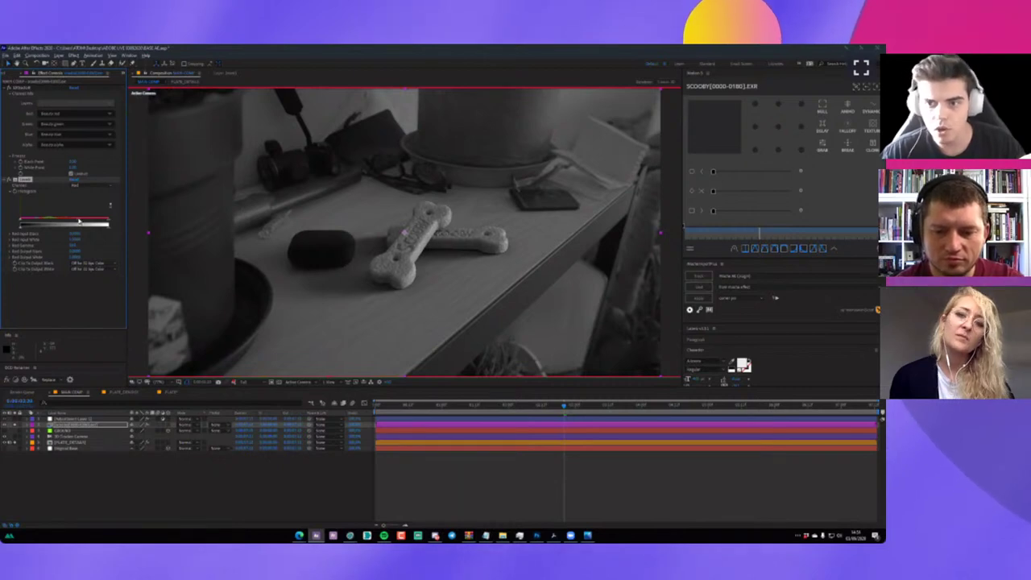
drag(97, 218, 102, 231)
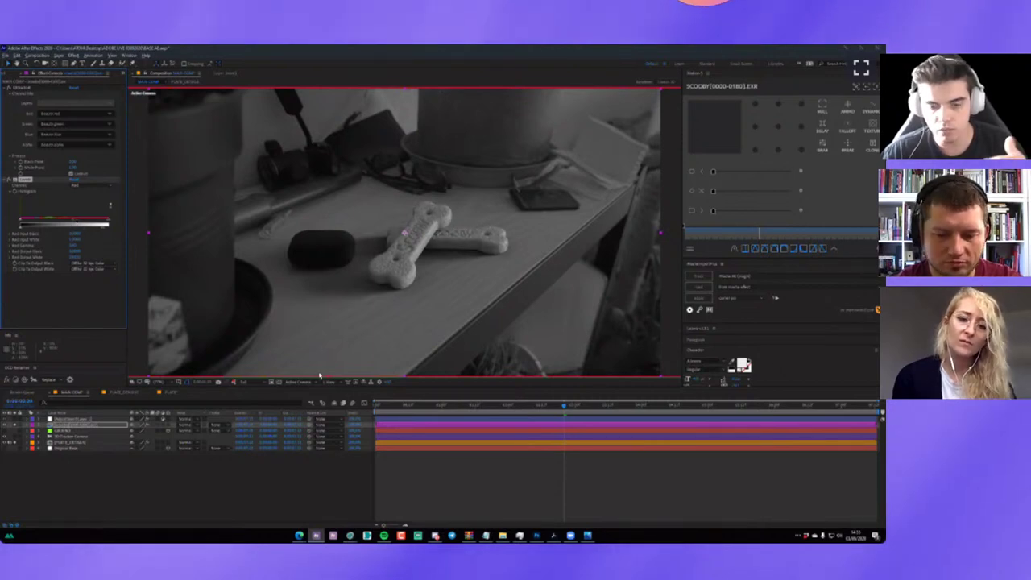
click(240, 383)
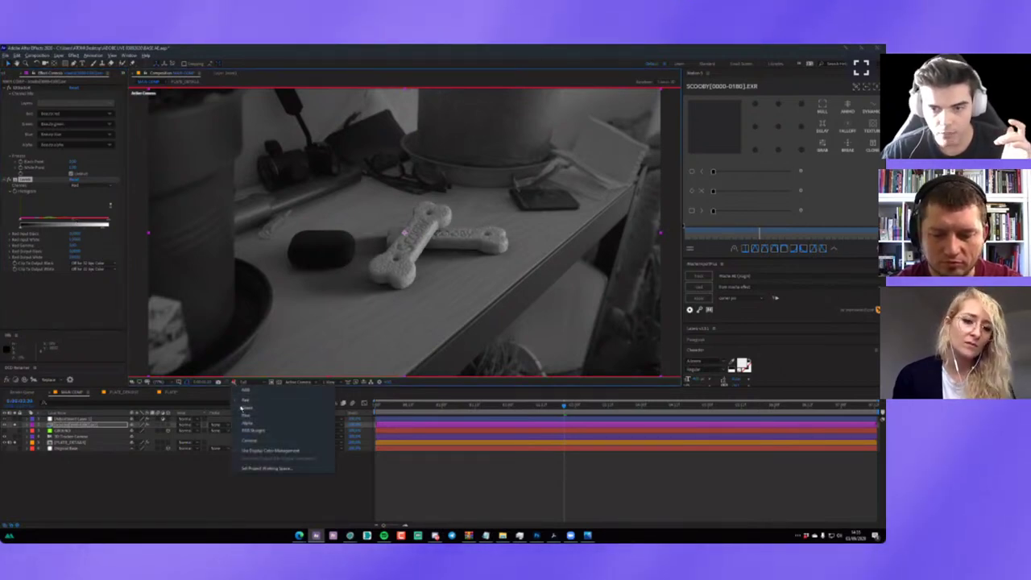
click(266, 408)
Raise the green Levels black input to darken the bone, then view the Blue channel.
click(84, 186)
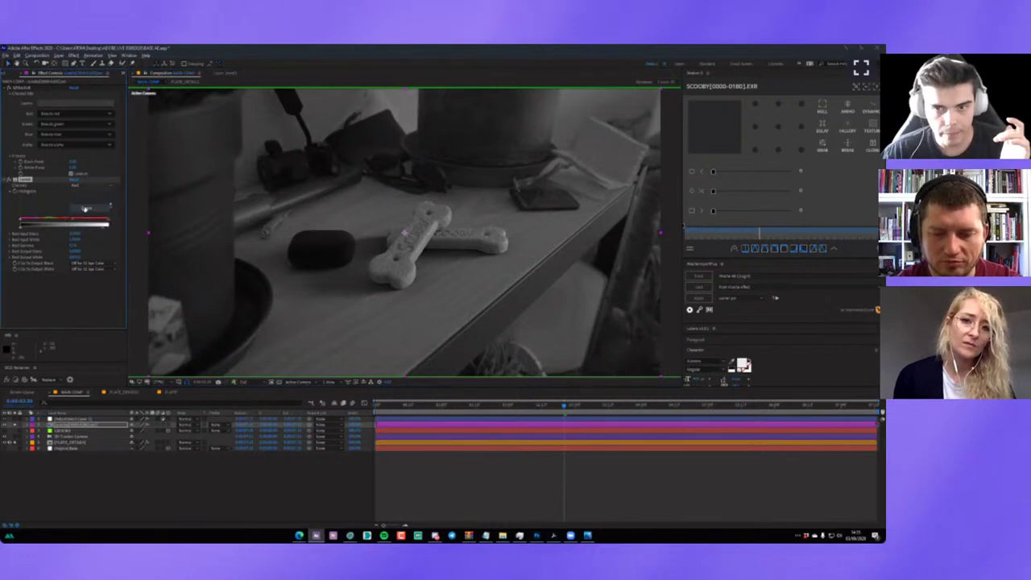
drag(68, 221, 70, 220)
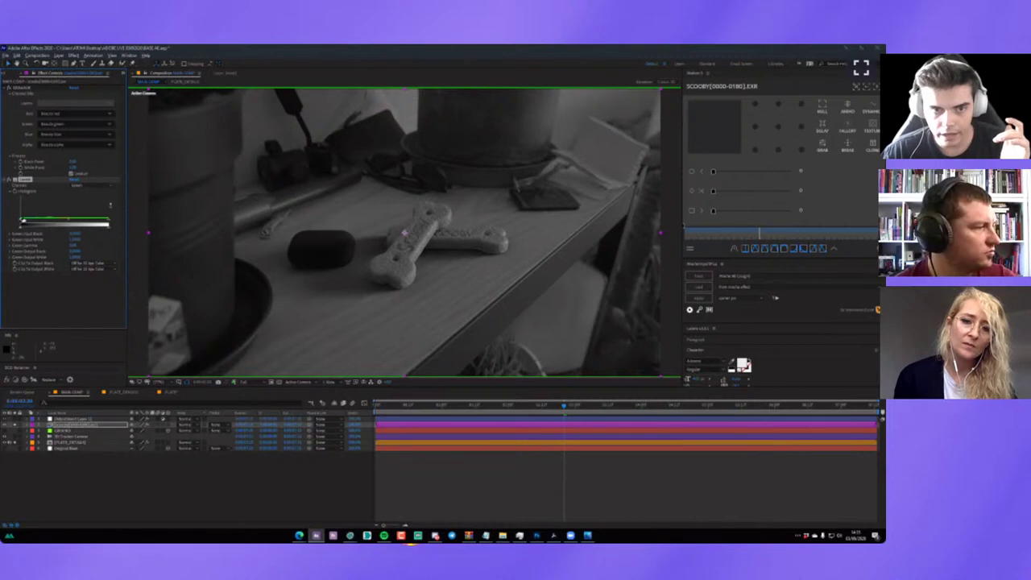
drag(22, 221, 23, 222)
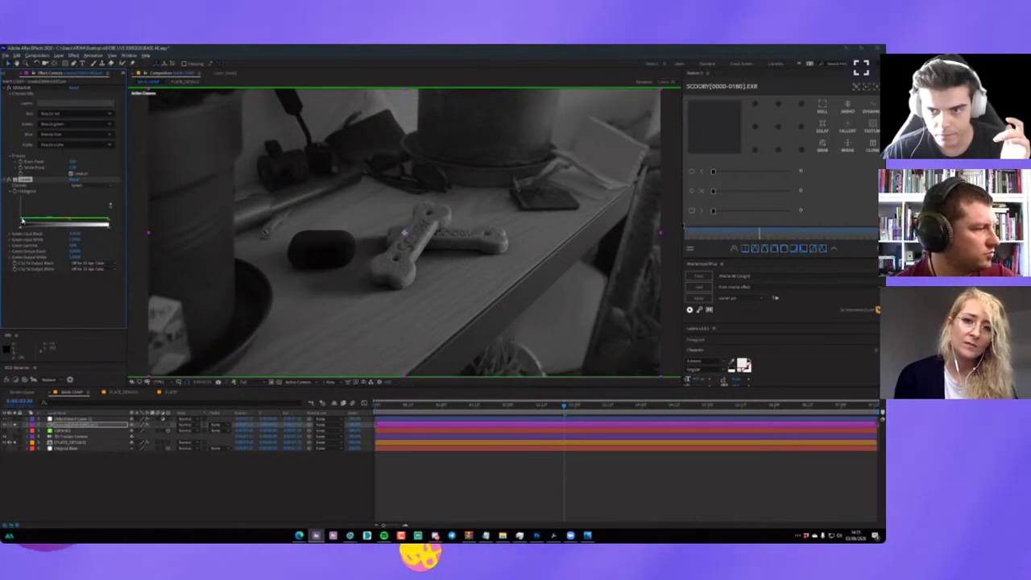
click(234, 381)
click(242, 407)
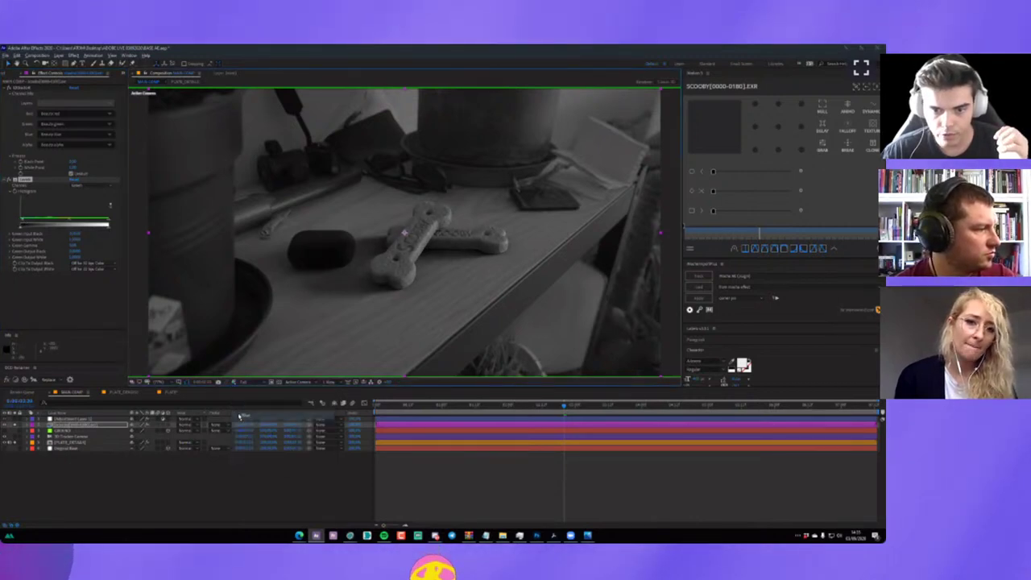
Switch Levels to the Blue channel and drag its input slider left to brighten the bone.
click(78, 188)
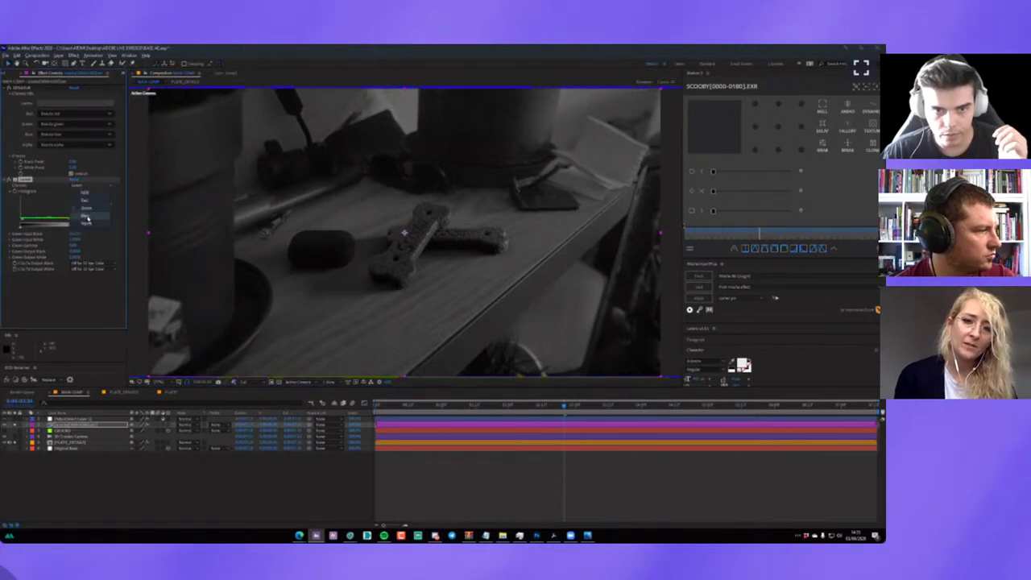
click(80, 213)
drag(58, 222, 55, 223)
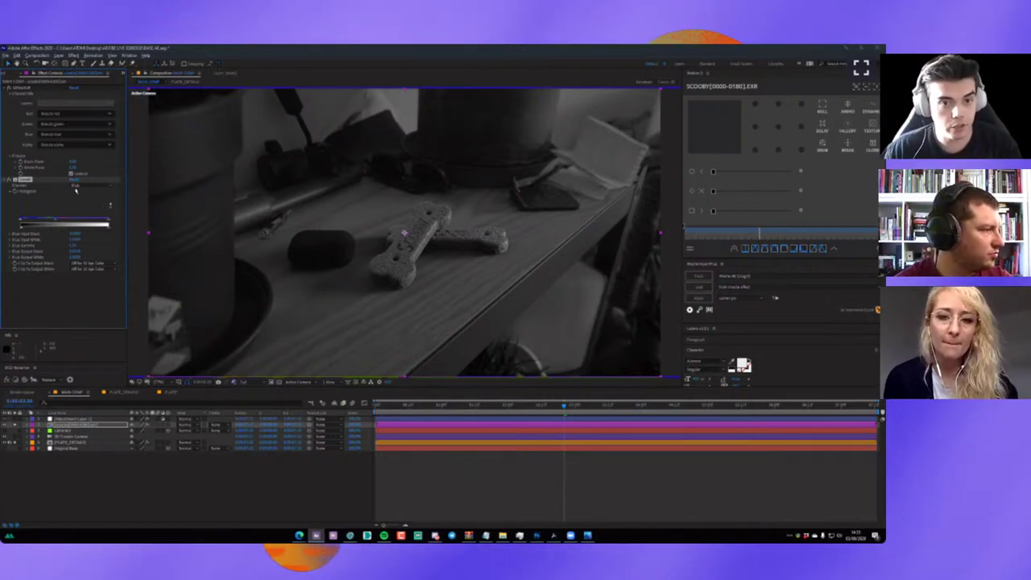
click(234, 382)
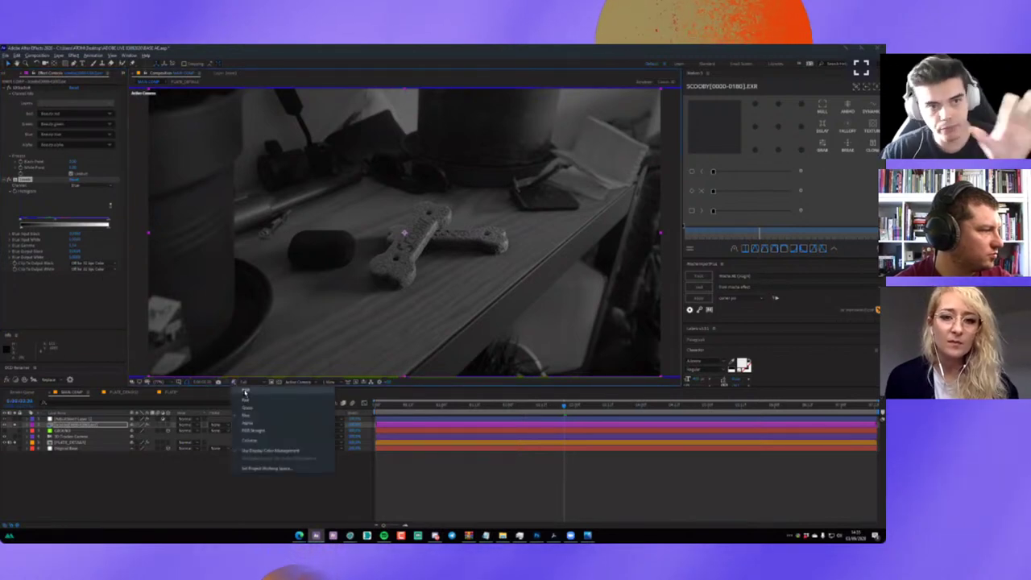
Return the viewer to RGB, shift the blue Levels slider toward orange-beige, and compare Levels off/on.
click(245, 392)
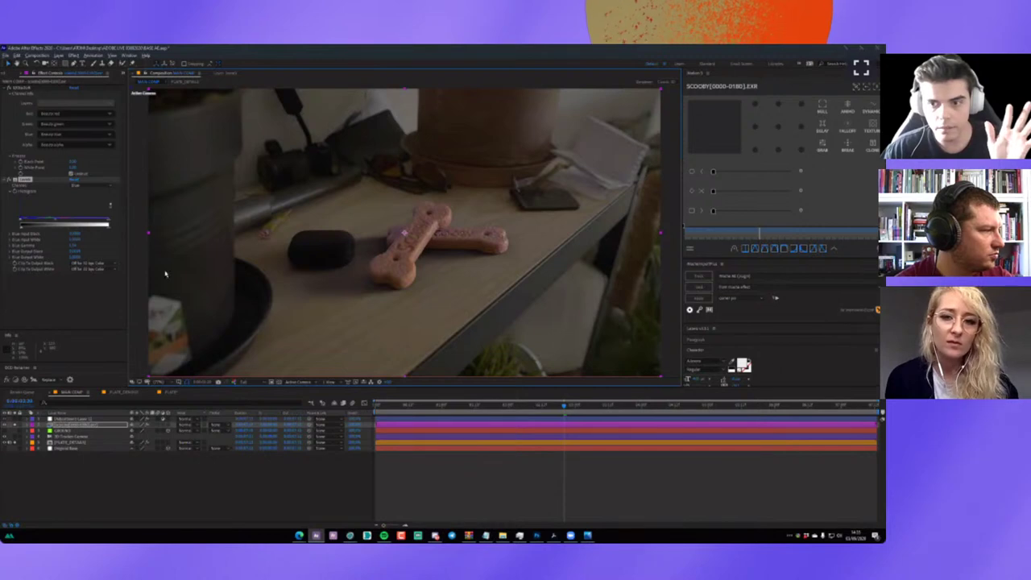
click(54, 221)
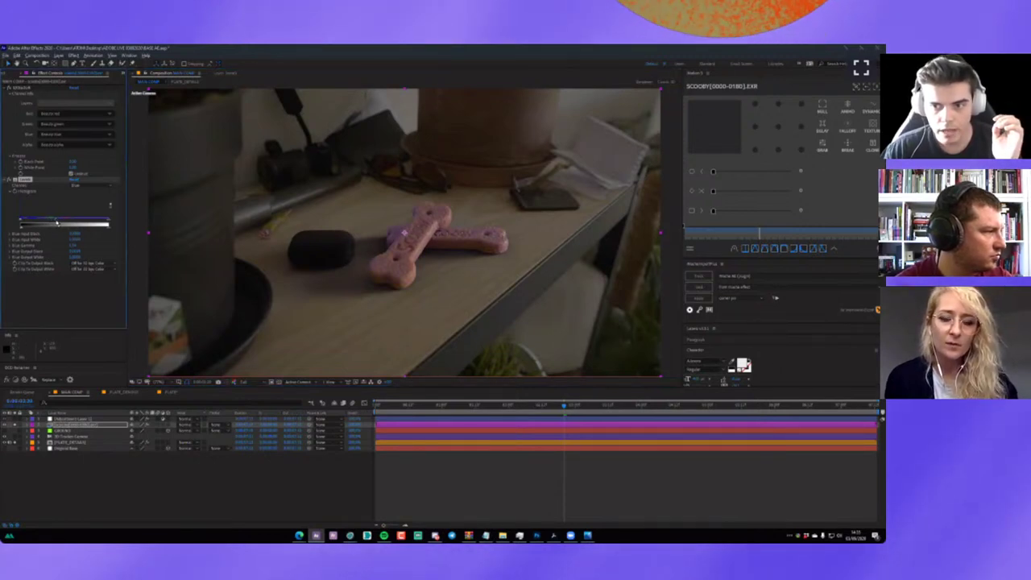
drag(53, 221, 58, 223)
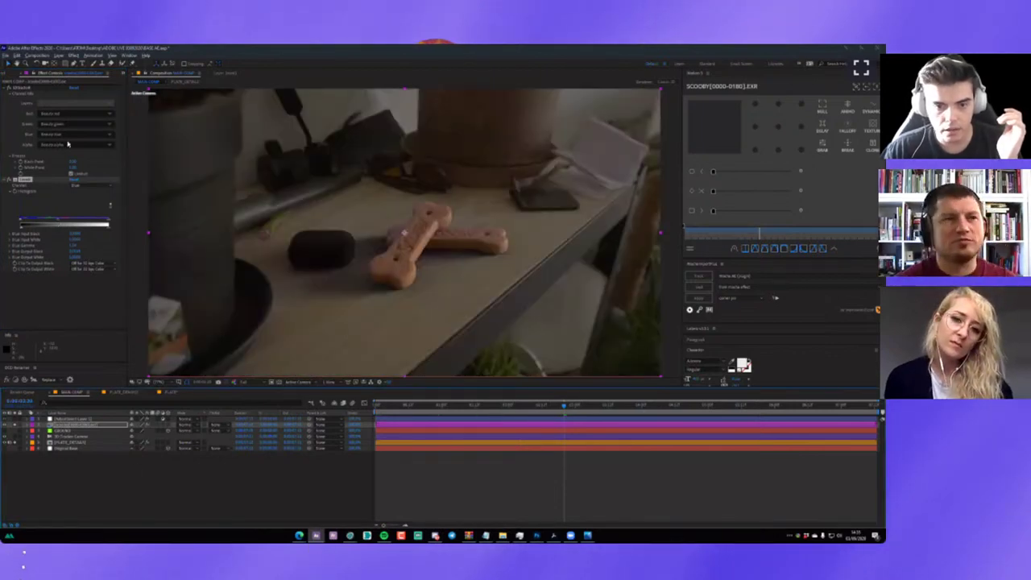
click(13, 179)
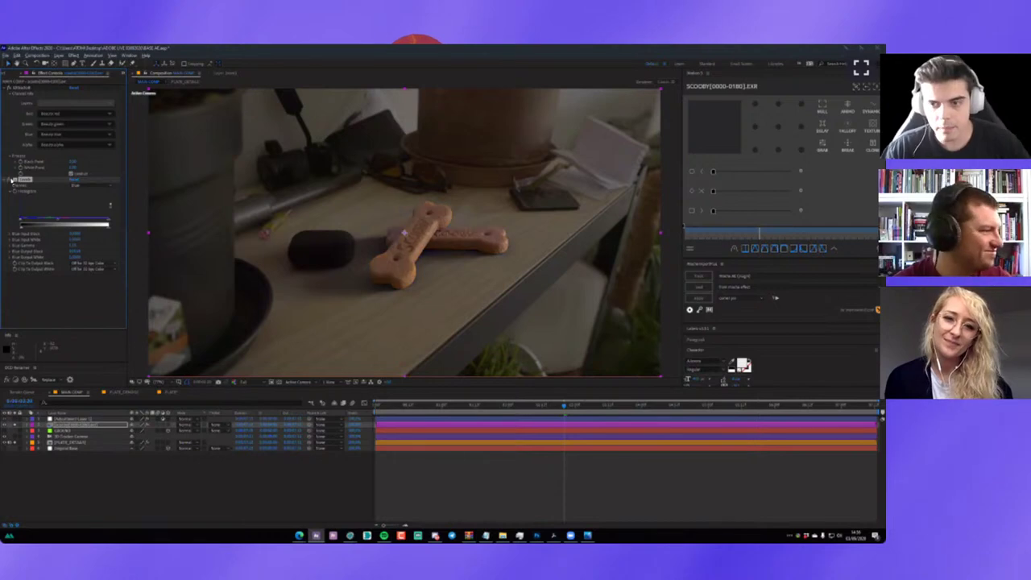
click(13, 180)
click(13, 179)
click(13, 179)
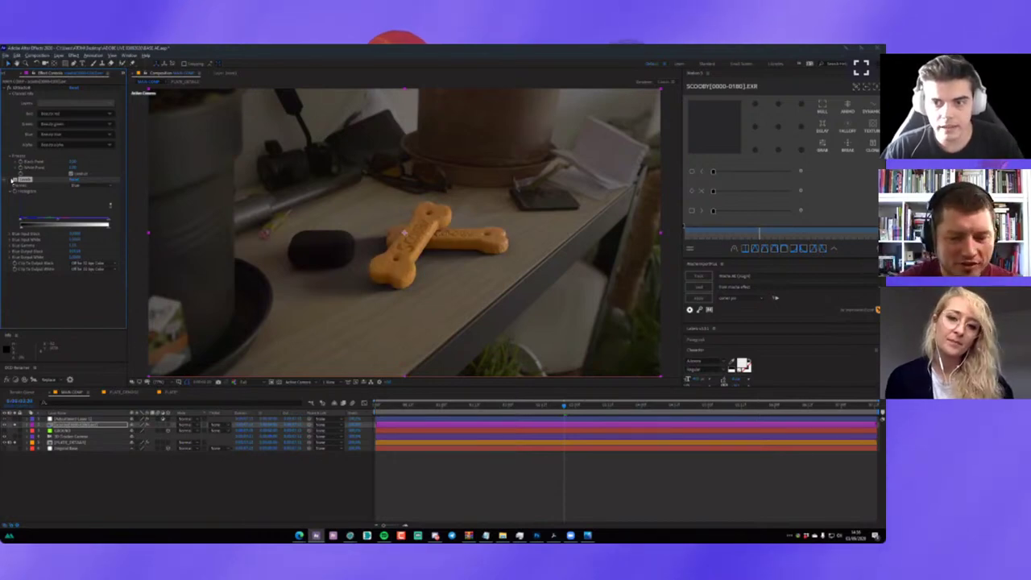
click(13, 179)
Cycle the Levels Channel through Red, Green and Blue to check each adjustment.
click(99, 185)
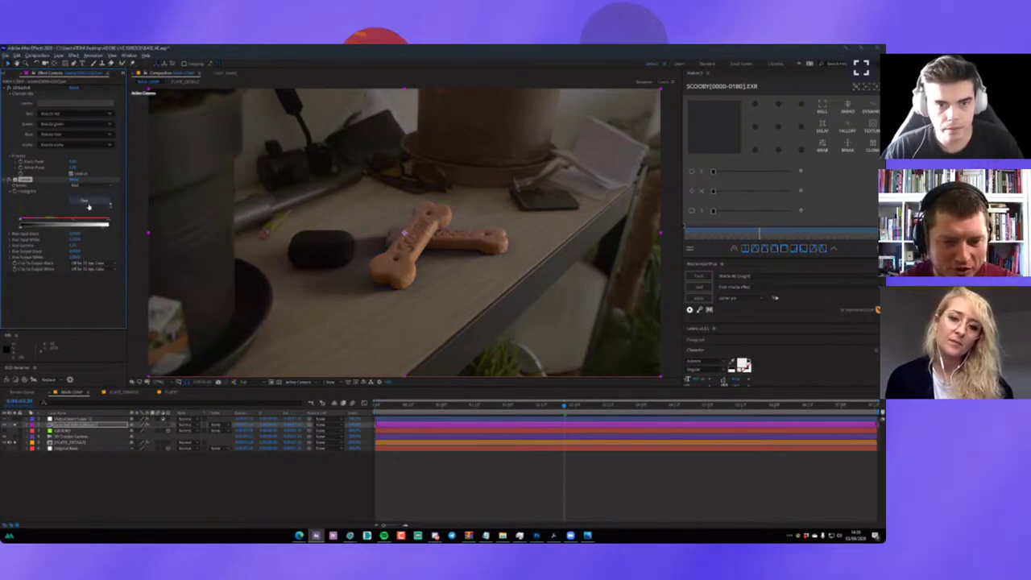
click(84, 200)
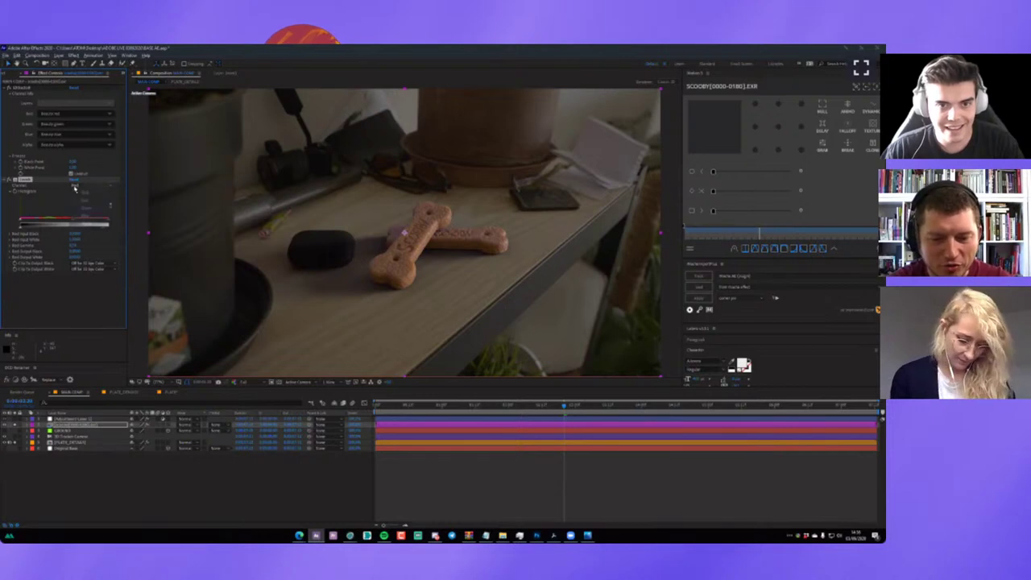
click(80, 194)
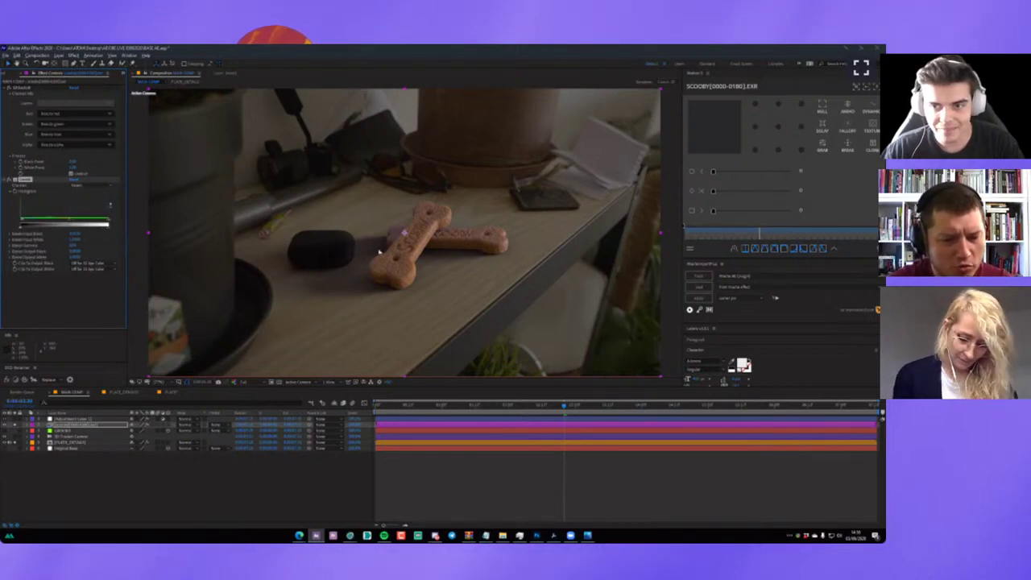
click(96, 185)
click(97, 194)
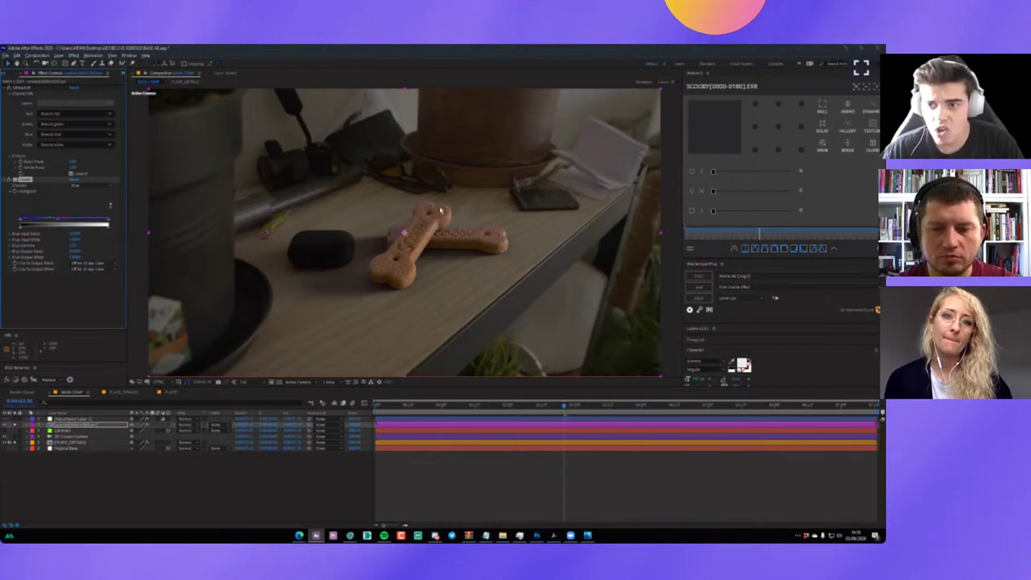
scroll(416, 195, up, 1)
scroll(343, 232, up, 1)
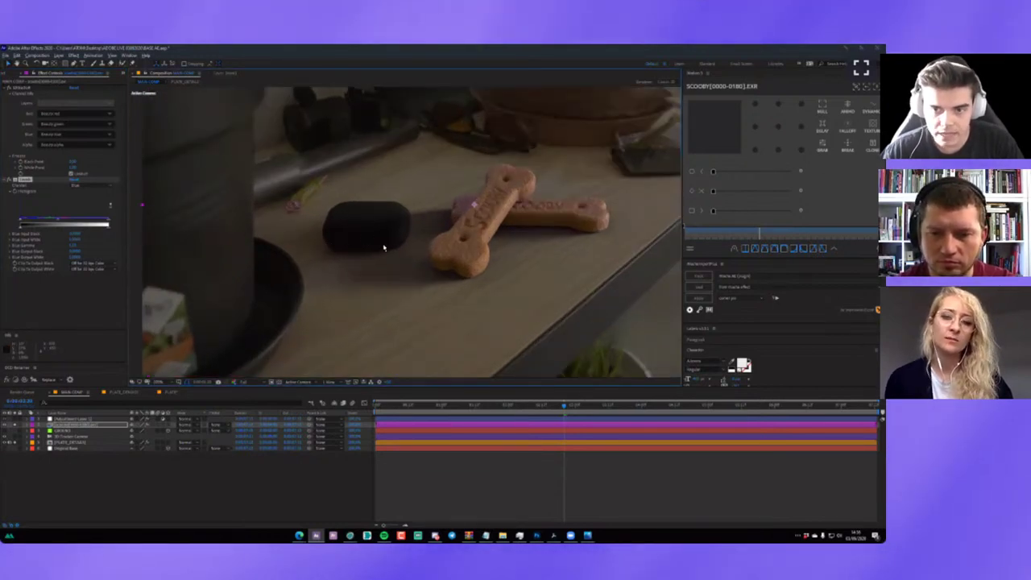
scroll(531, 202, down, 1)
scroll(399, 232, down, 1)
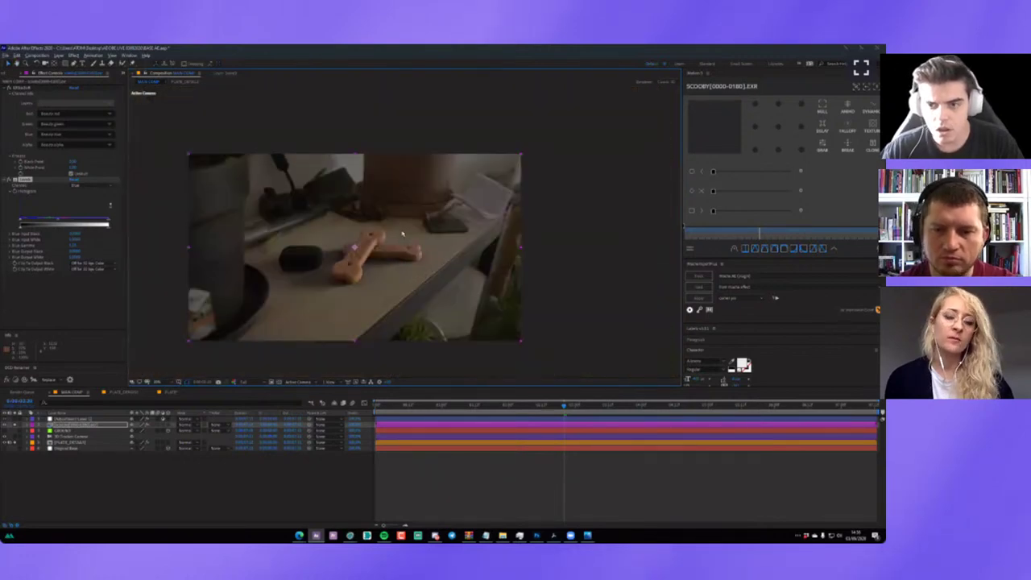
scroll(397, 234, up, 1)
drag(336, 217, 427, 249)
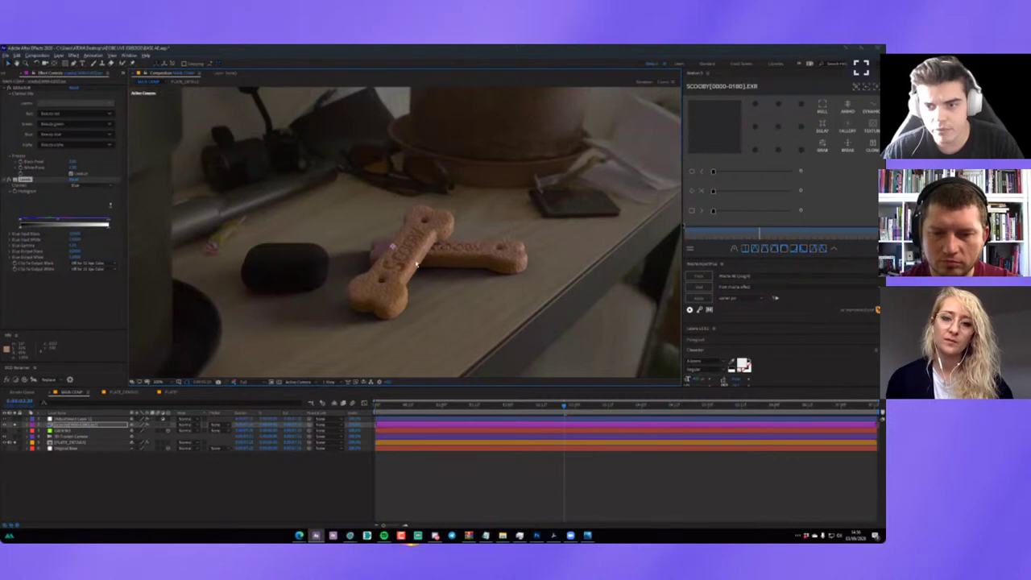
scroll(417, 265, down, 1)
scroll(416, 265, up, 1)
mouse_move(416, 265)
mouse_down()
mouse_move(416, 243)
mouse_move(421, 259)
mouse_up()
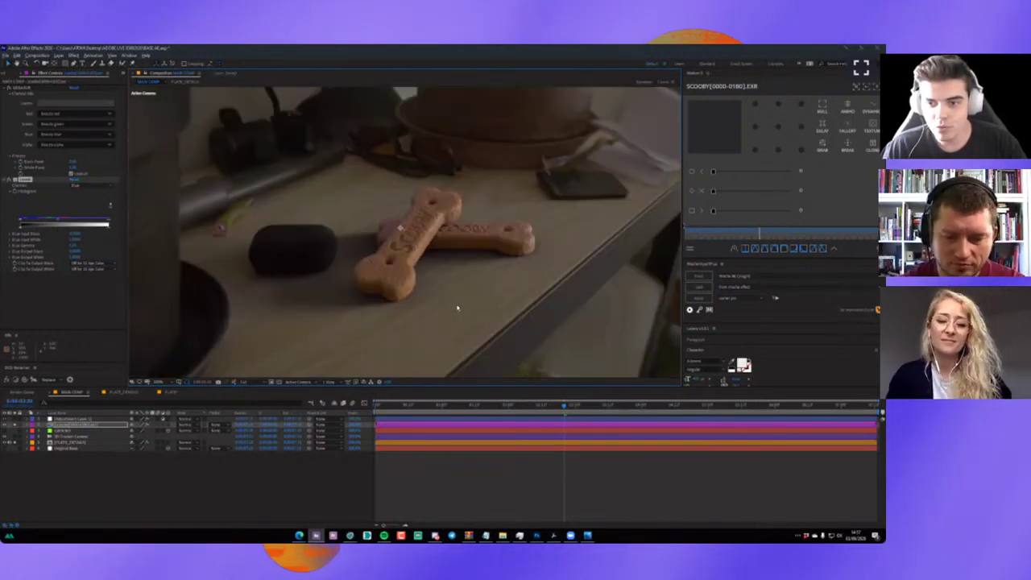
Set the Levels Channel back to RGB and add a Color Correction > Tint effect.
click(90, 188)
click(76, 193)
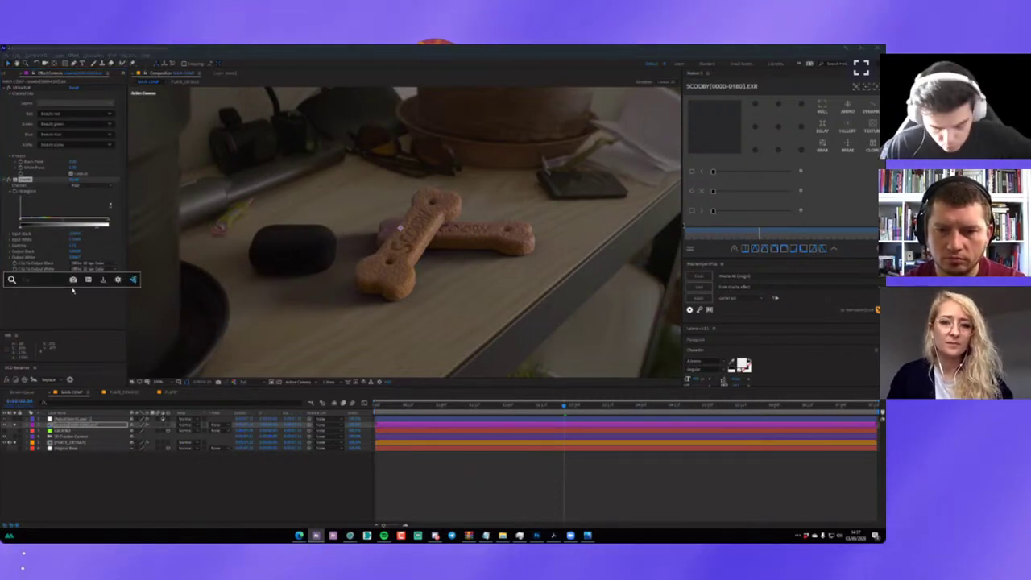
right_click(73, 292)
click(72, 295)
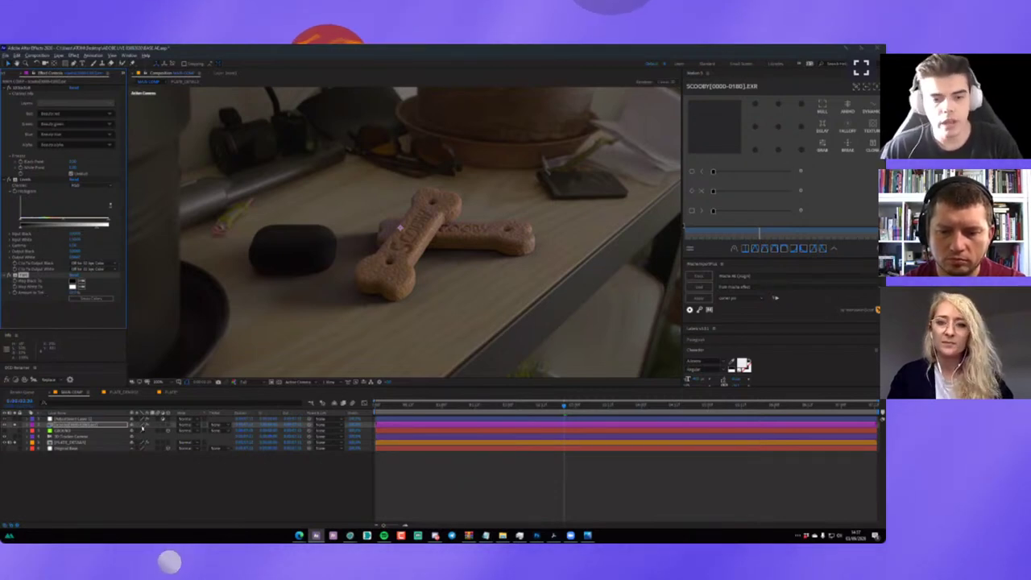
Toggle the effect off and on repeatedly to compare the bone against the original.
click(8, 182)
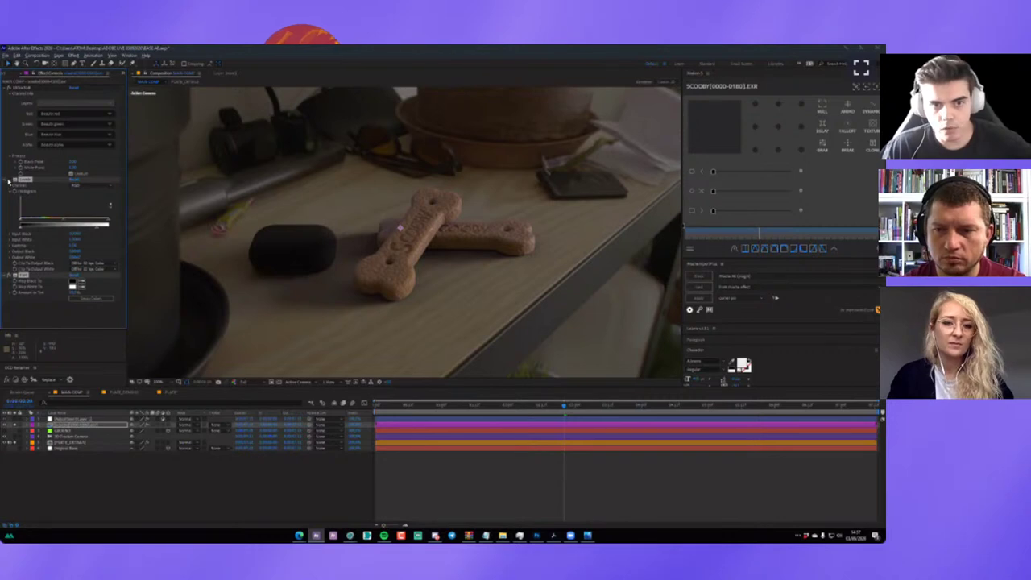
click(8, 182)
click(8, 182)
click(8, 182)
click(8, 182)
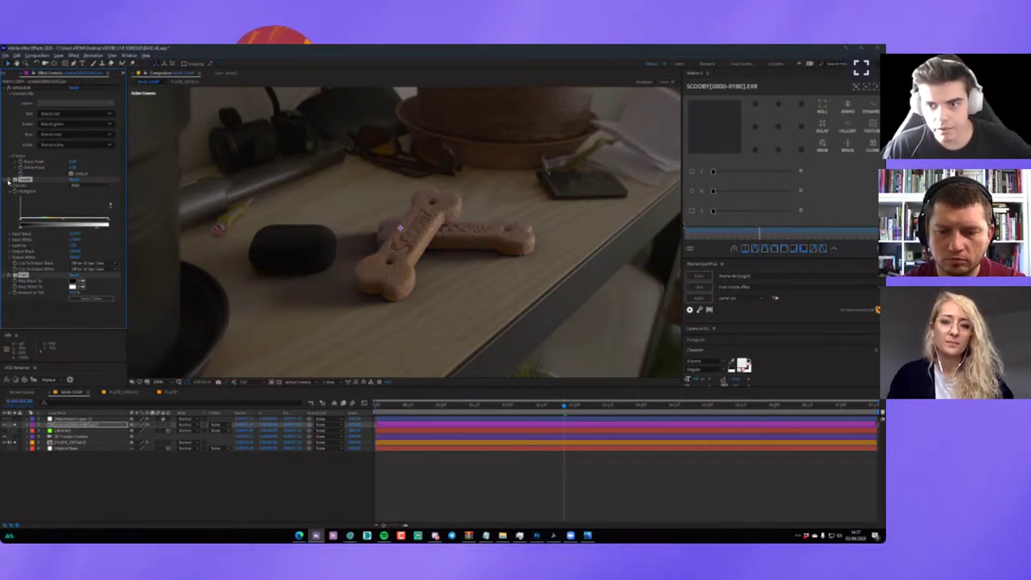
click(8, 182)
click(8, 182)
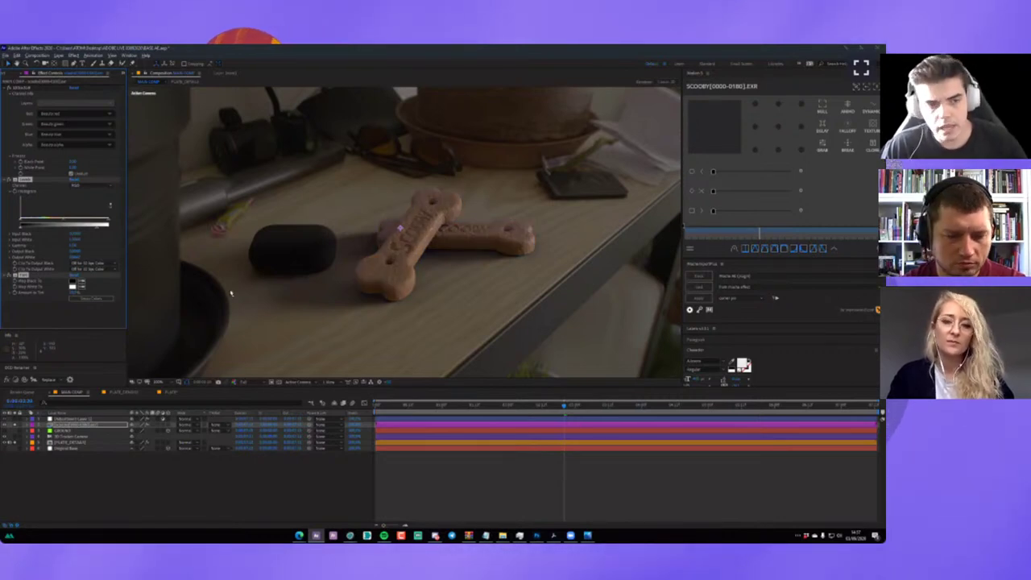
click(63, 325)
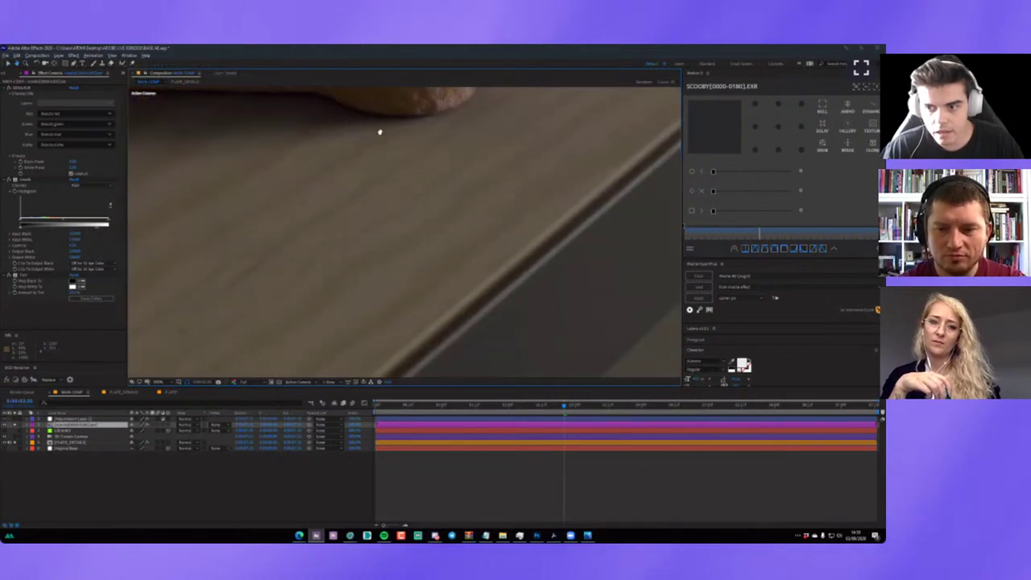
Add Fast Box Blur via an FX Console search for 'fast', confirm its Blur Radius, and return to the shot start.
key(ctrl+space)
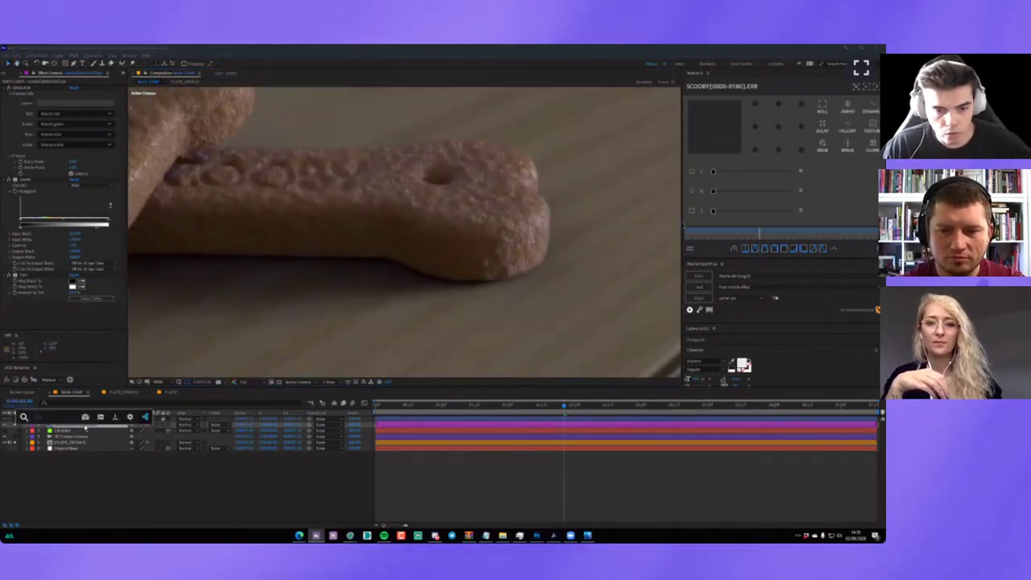
text(fast)
click(58, 448)
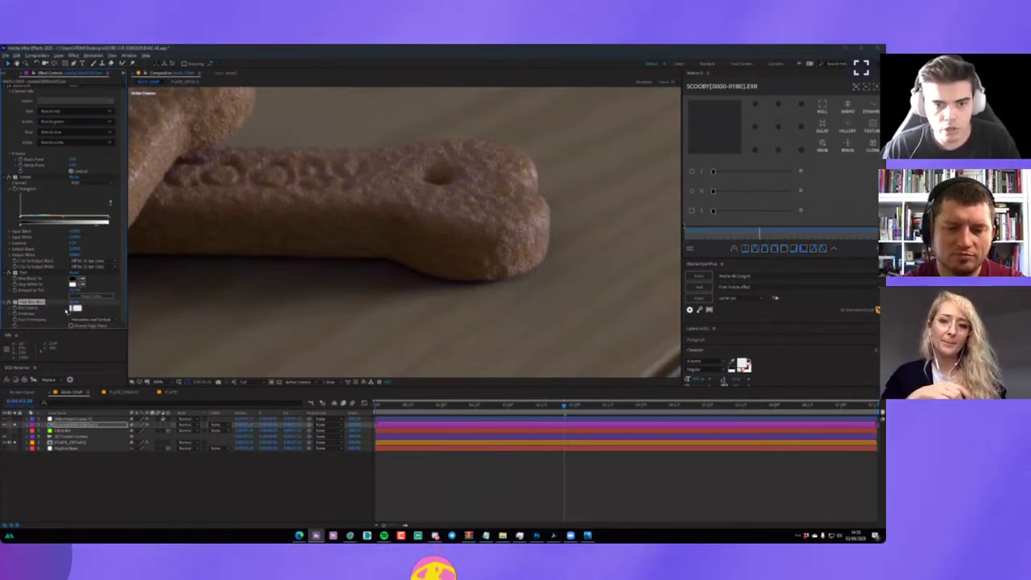
key(Return)
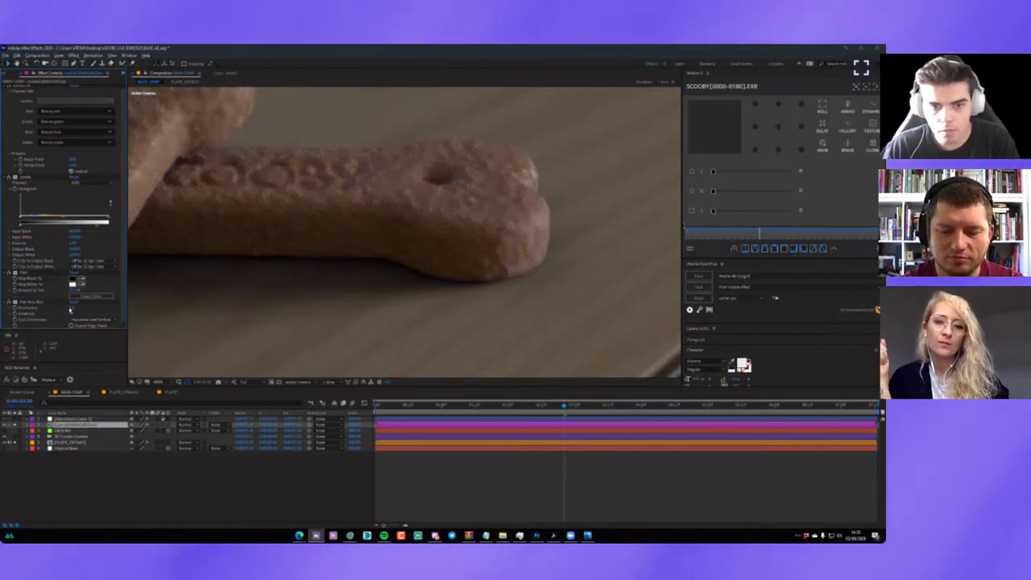
click(70, 306)
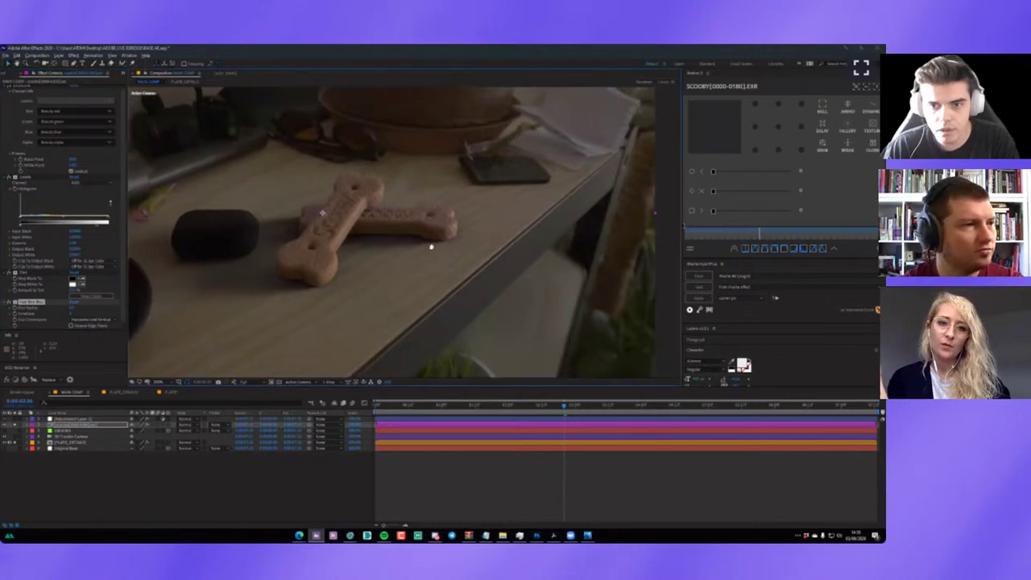
key(Home)
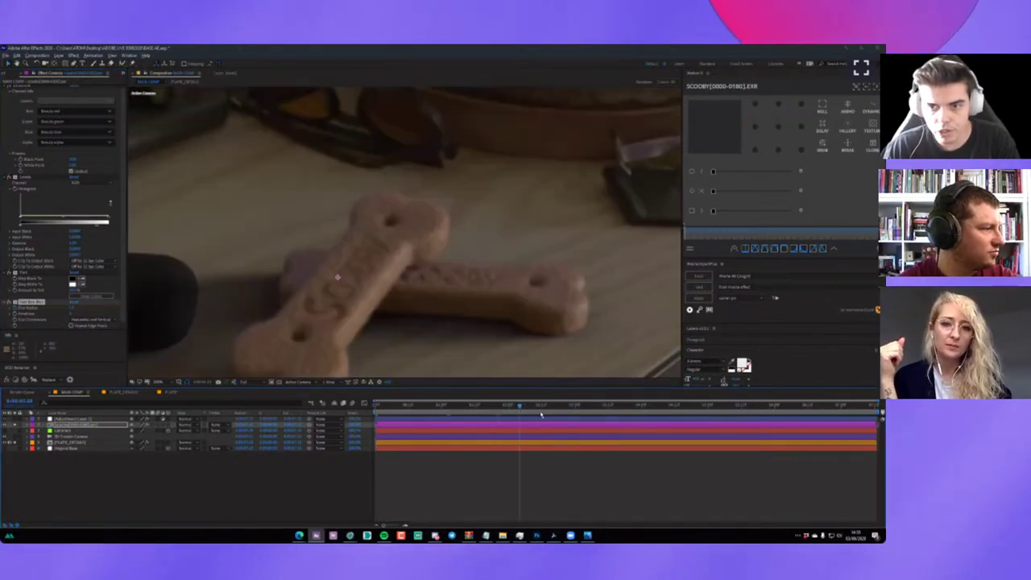
Scrub back through the bone frames and fit the whole frame in the viewer.
mouse_move(475, 416)
mouse_down()
mouse_move(437, 418)
mouse_move(461, 418)
mouse_up()
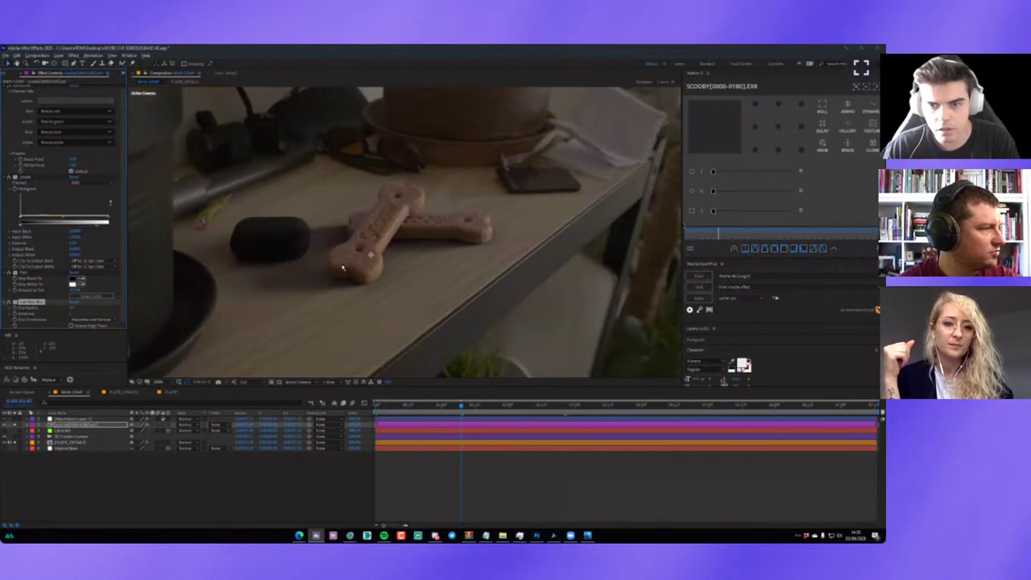
scroll(341, 268, down, 3)
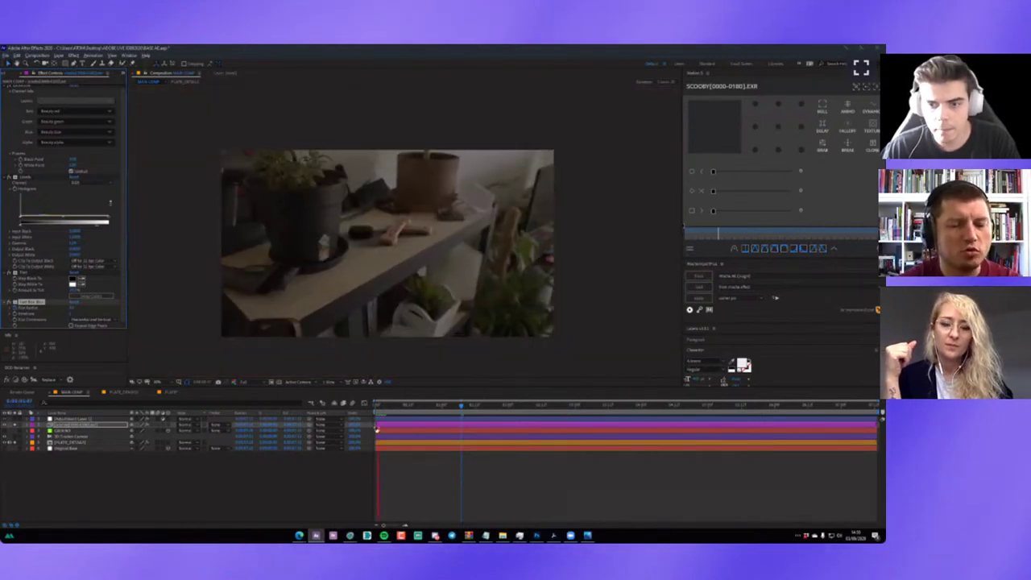
scroll(391, 301, up, 3)
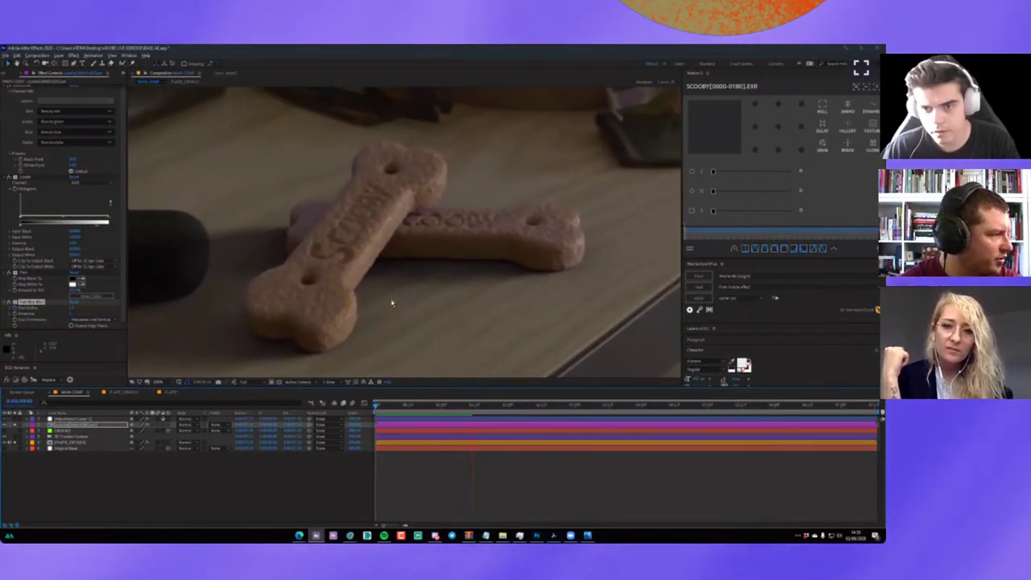
click(159, 382)
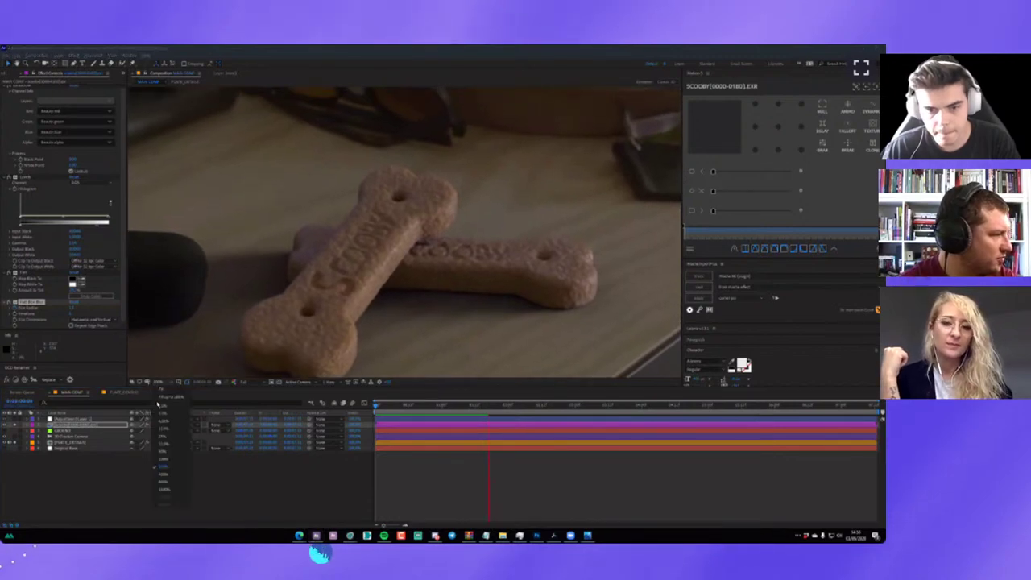
click(163, 402)
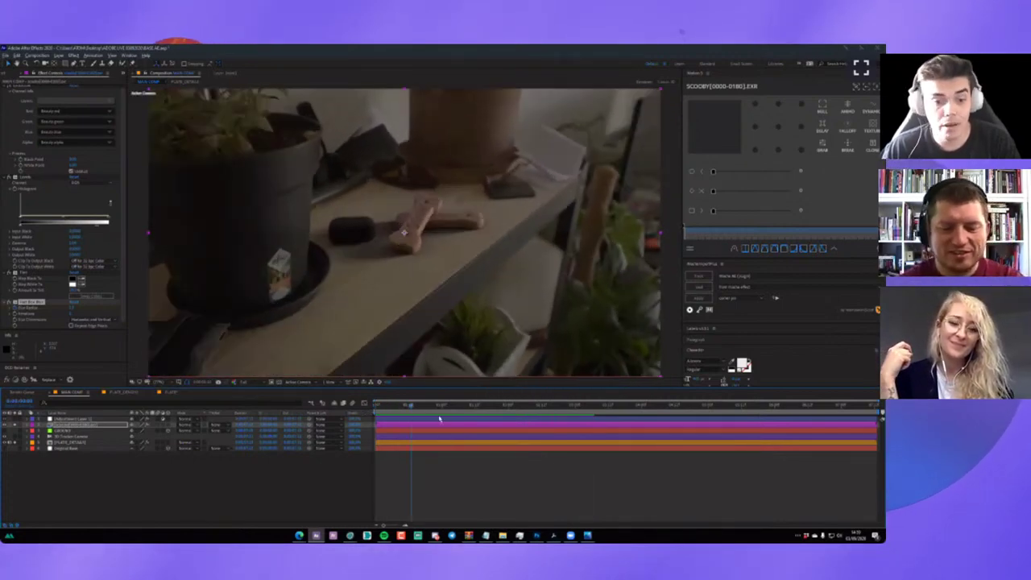
At a later frame, turn the adjustment layer's grade back on and select Adjustment Layer 1.
drag(442, 410, 494, 406)
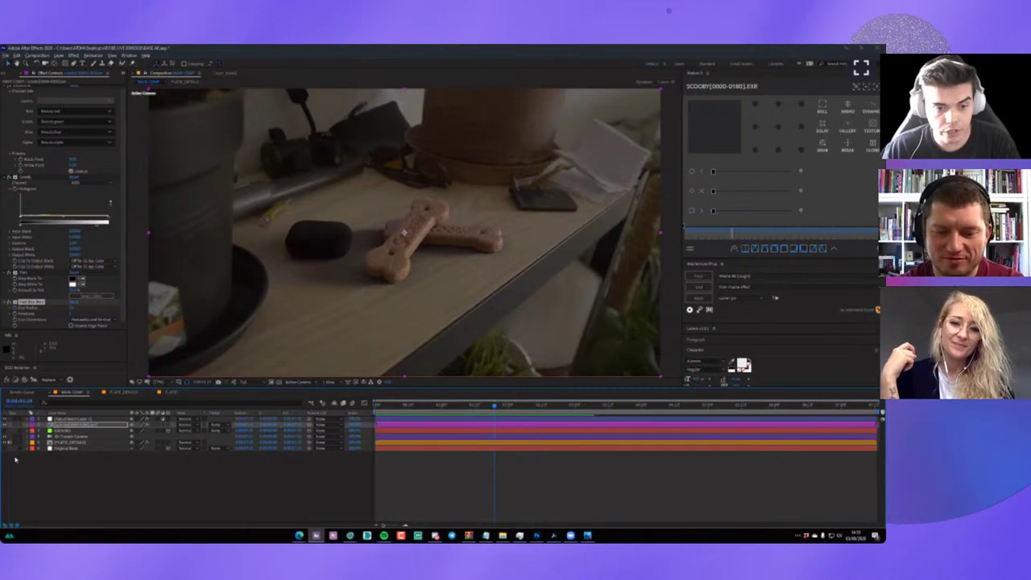
click(6, 425)
click(70, 420)
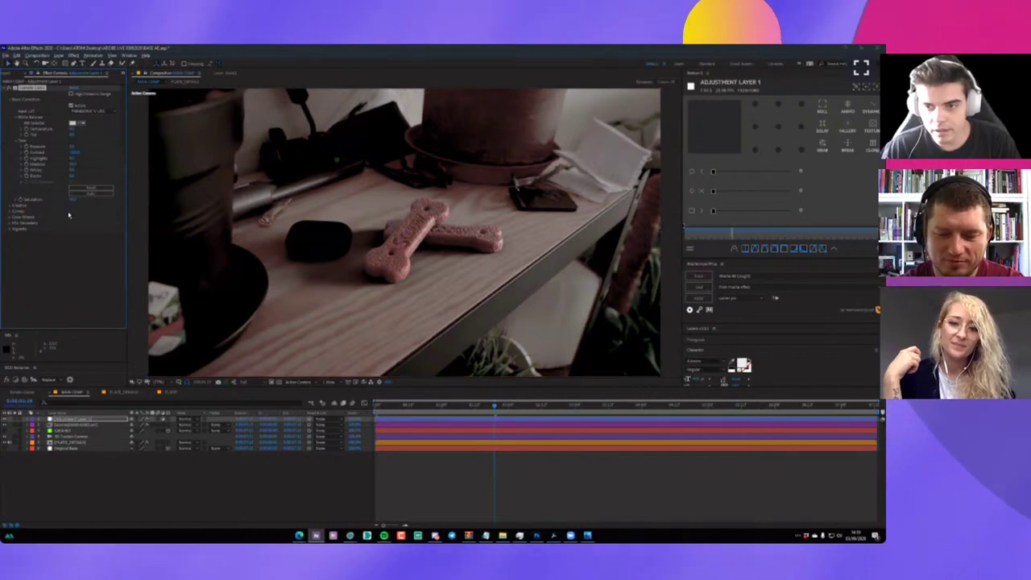
Preview and scrub back to an earlier close-up, then select the SCOOBY EXR footage layer.
key(space)
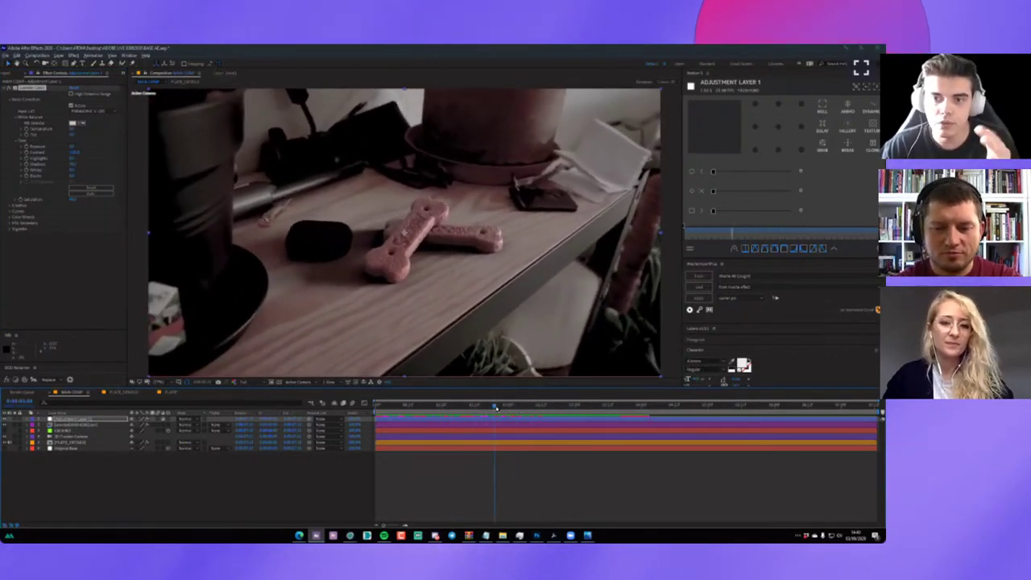
drag(546, 412, 524, 410)
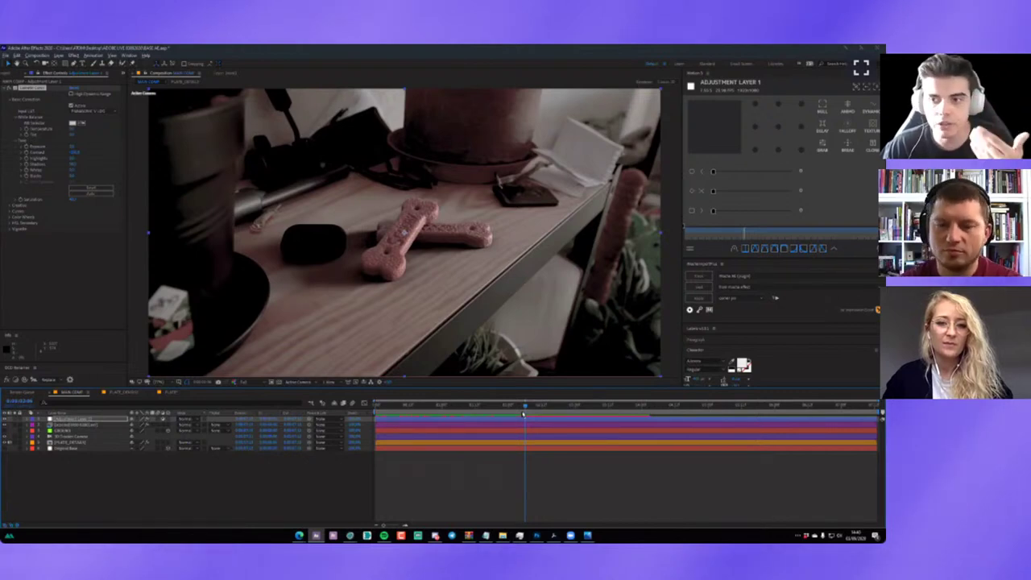
mouse_move(541, 407)
mouse_down()
mouse_move(506, 405)
mouse_move(474, 426)
mouse_move(489, 426)
mouse_up()
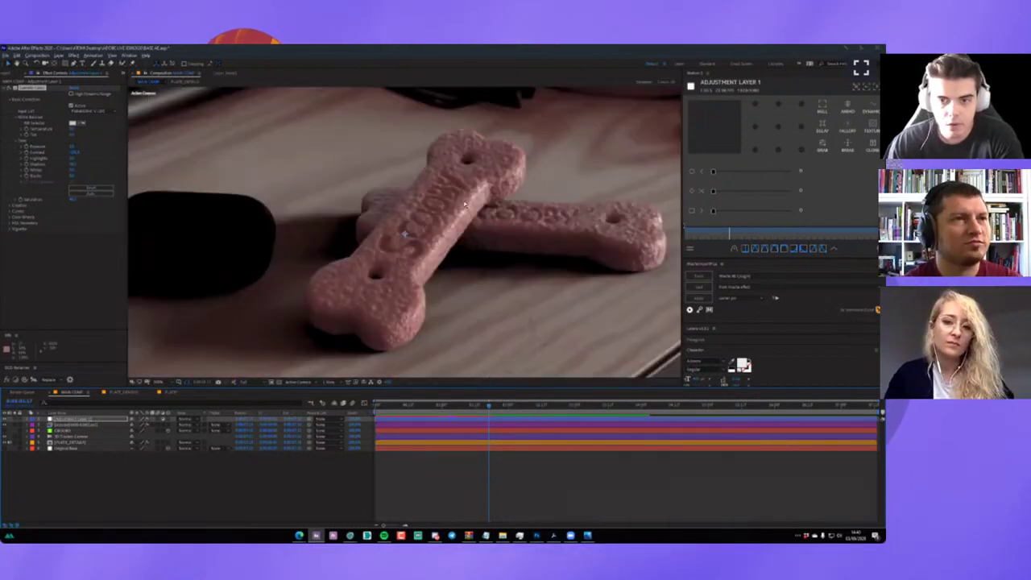
mouse_move(500, 399)
mouse_down()
mouse_move(457, 414)
mouse_move(530, 413)
mouse_move(389, 413)
mouse_up()
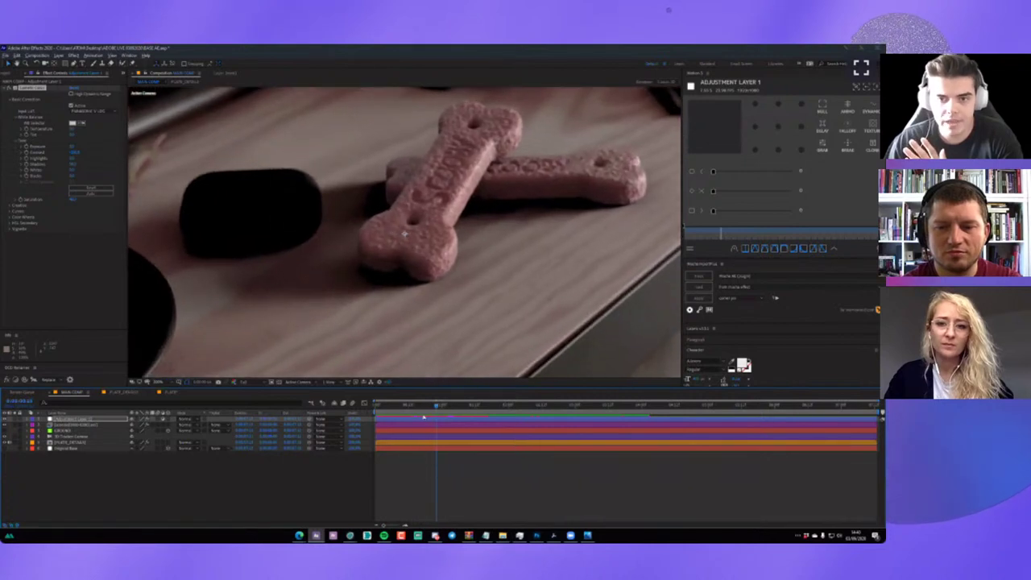
click(80, 425)
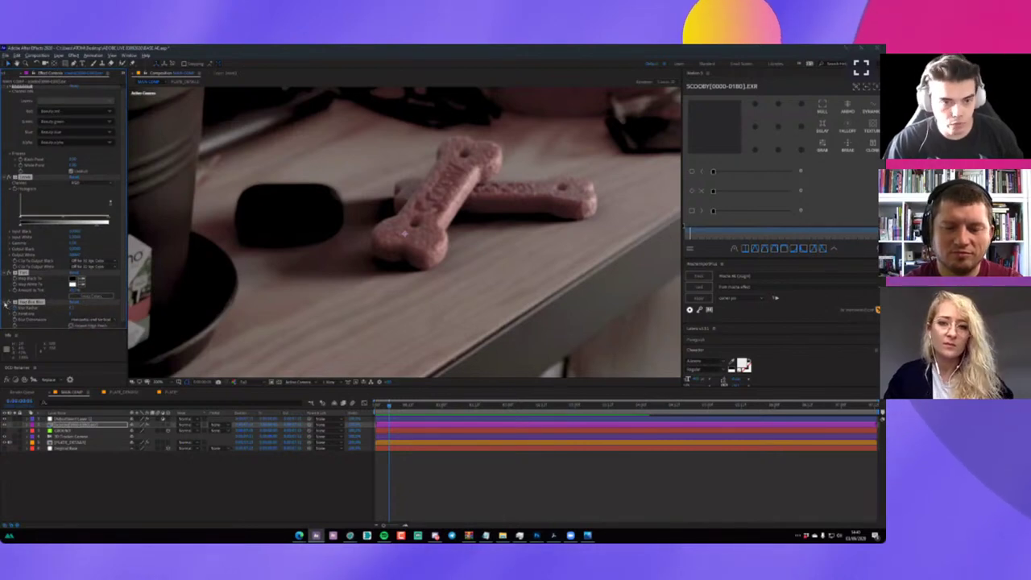
key(ctrl+grave)
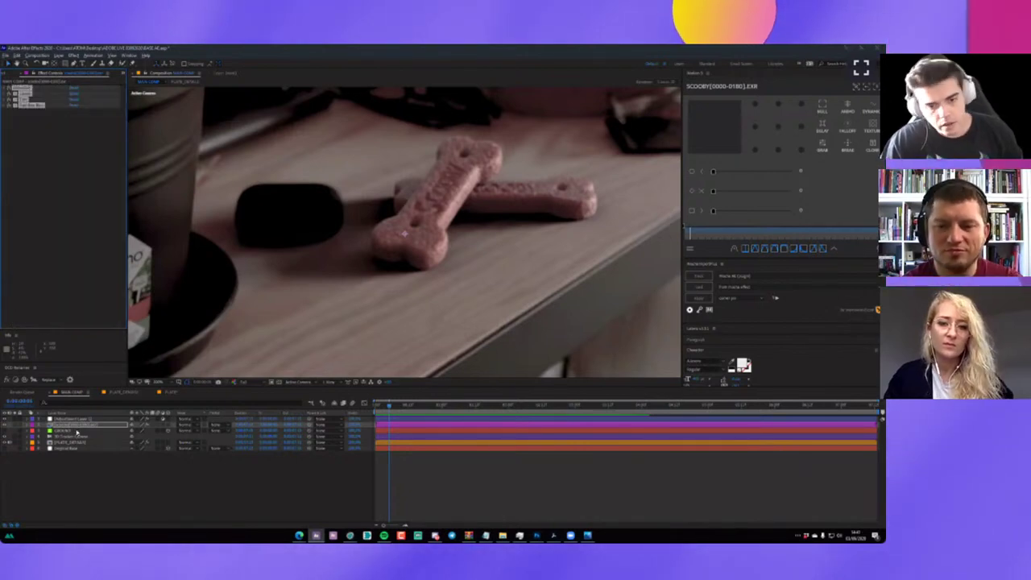
click(81, 430)
click(81, 424)
key(ctrl+space)
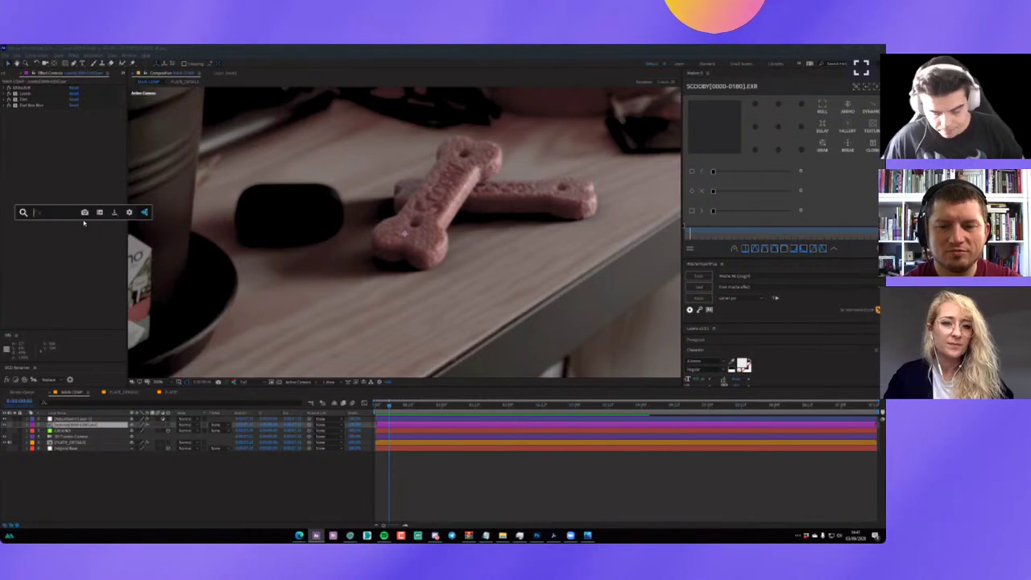
text(match)
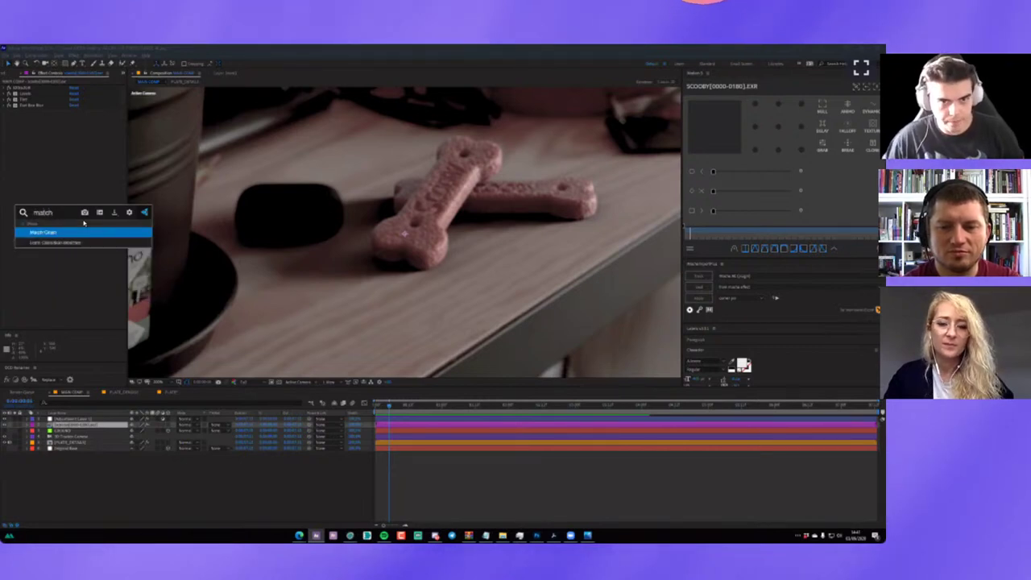
key(Return)
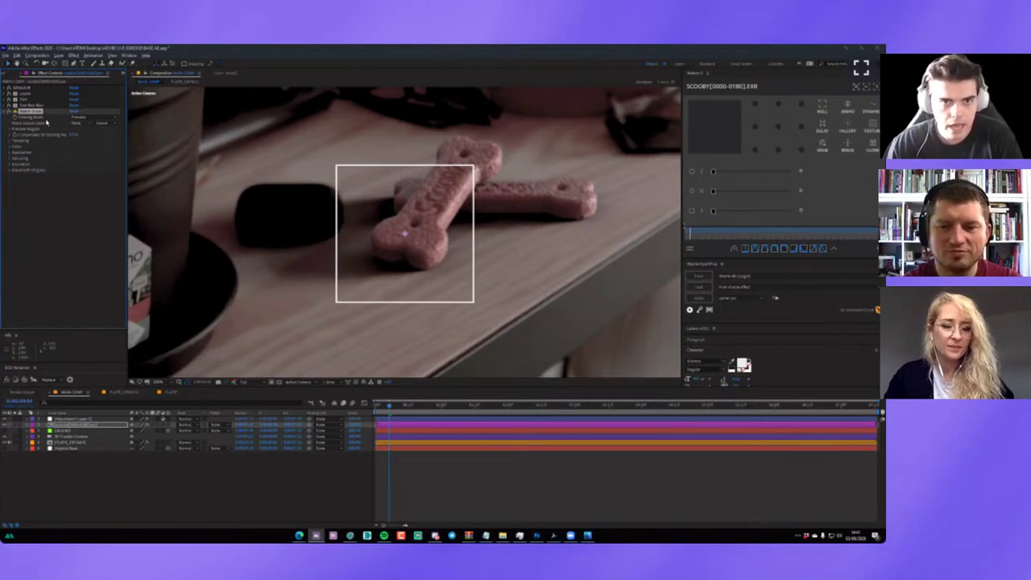
click(75, 123)
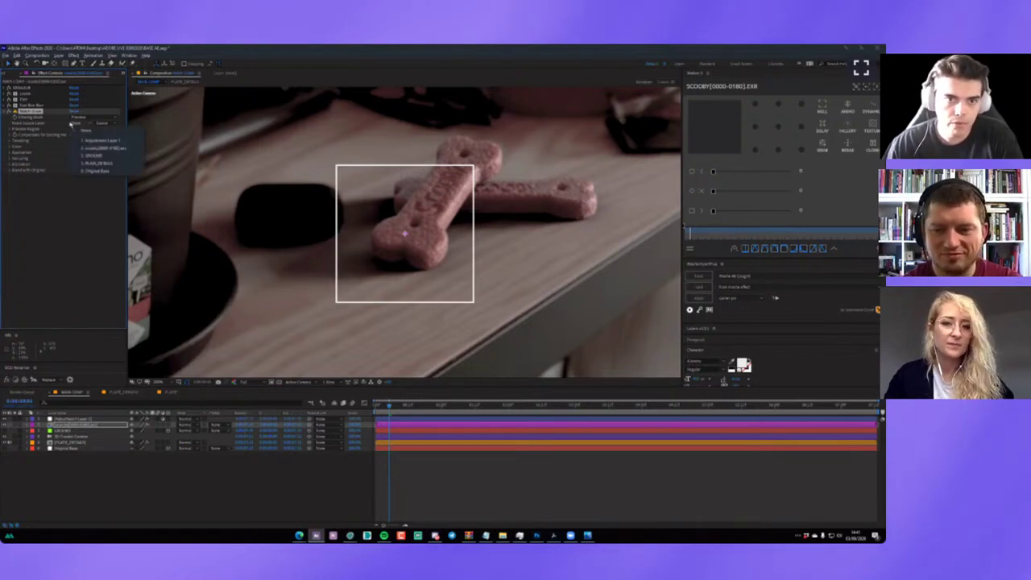
click(95, 164)
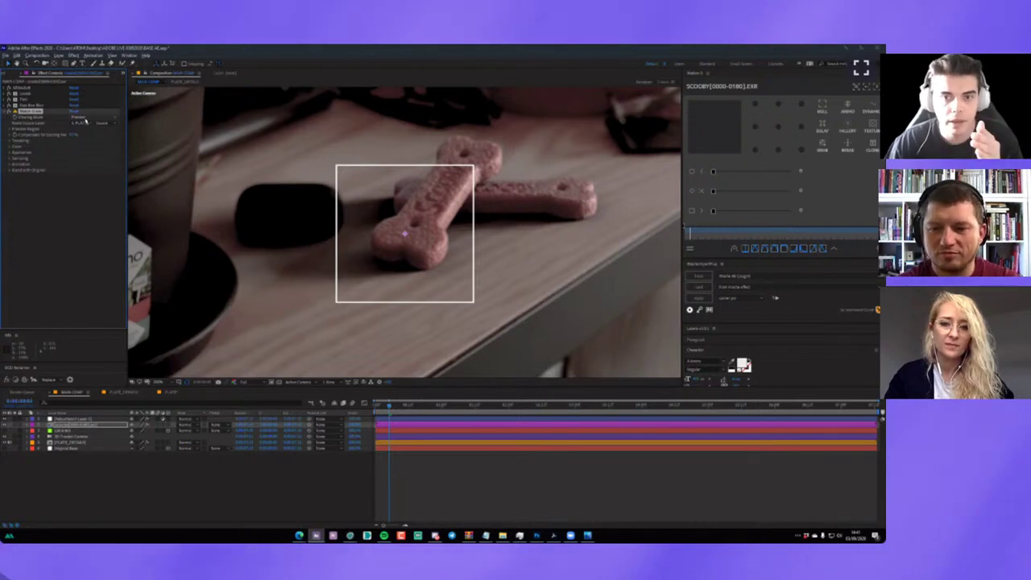
click(93, 154)
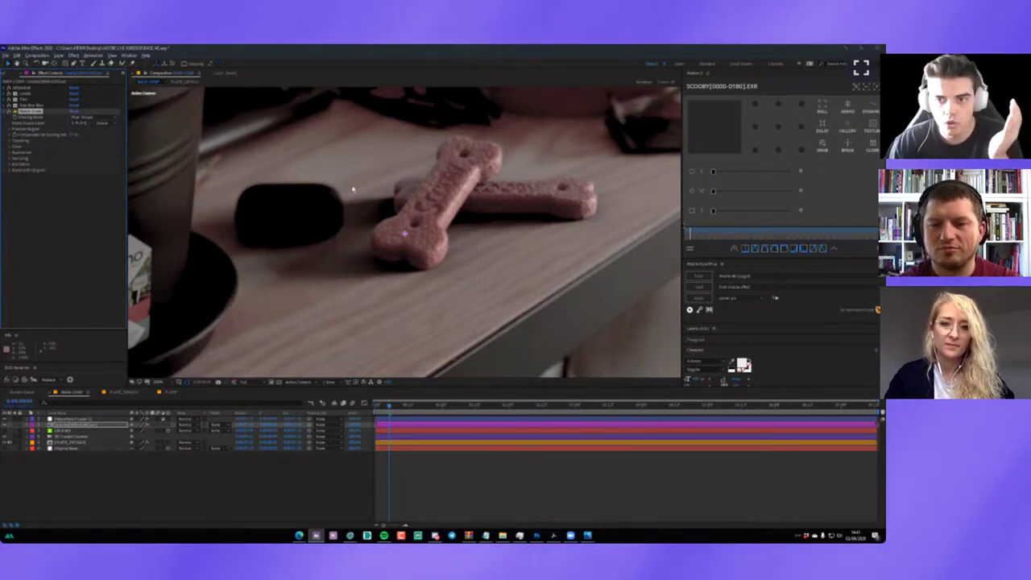
scroll(435, 201, up, 2)
scroll(448, 191, down, 2)
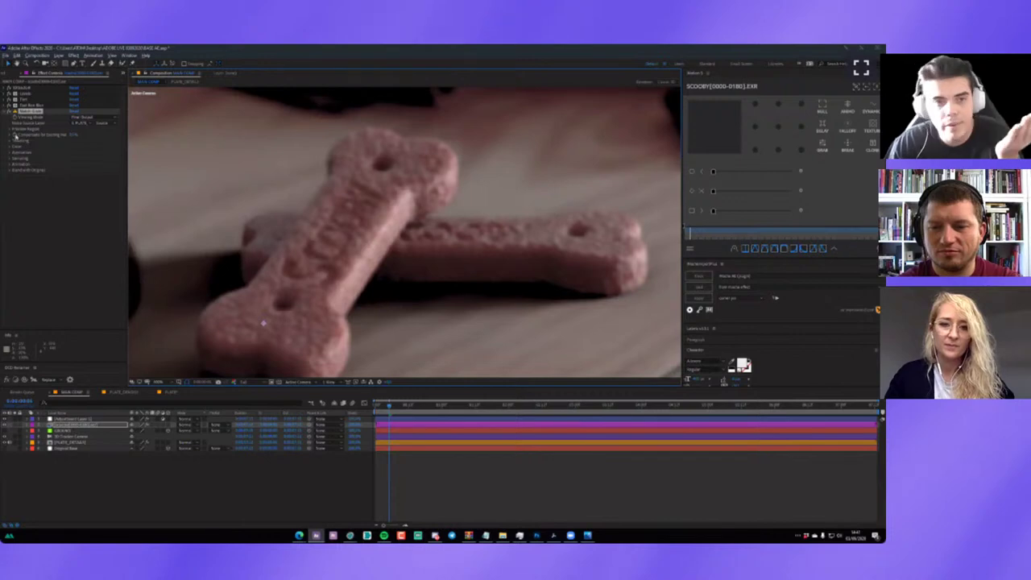
click(11, 112)
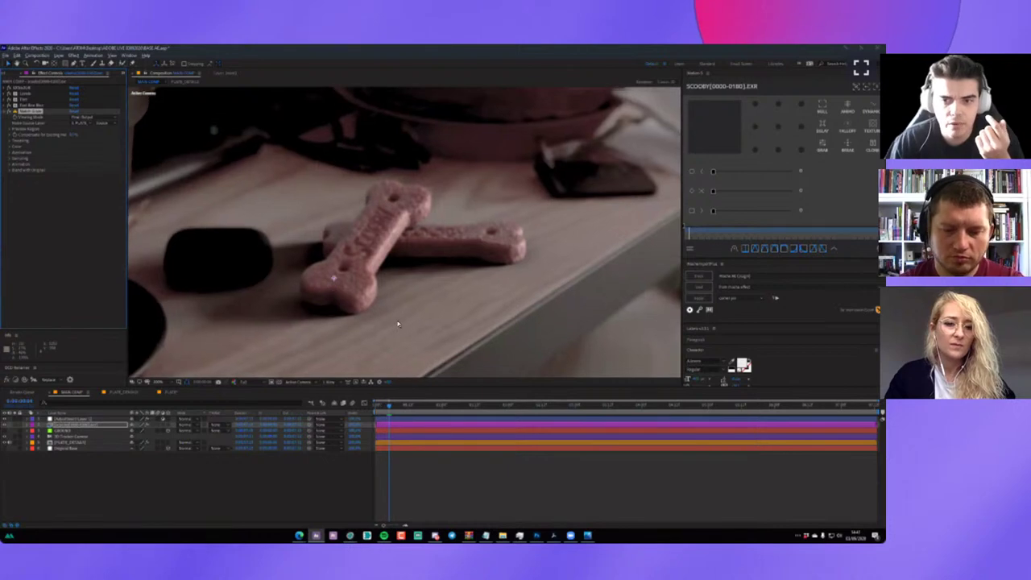
drag(388, 404, 480, 409)
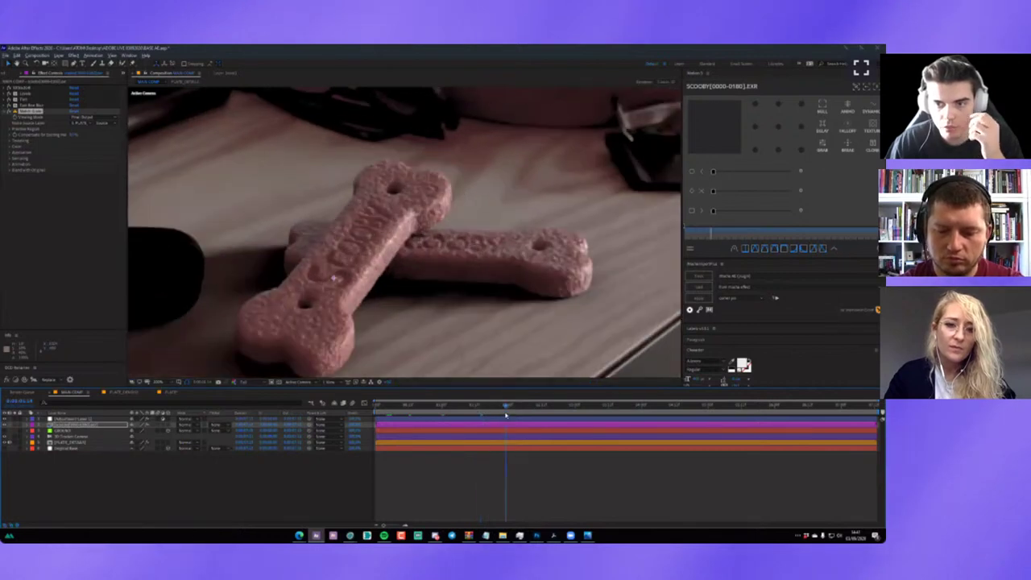
Delete Match Grain and apply Add Grain to the footage layer via quick search.
key(Delete)
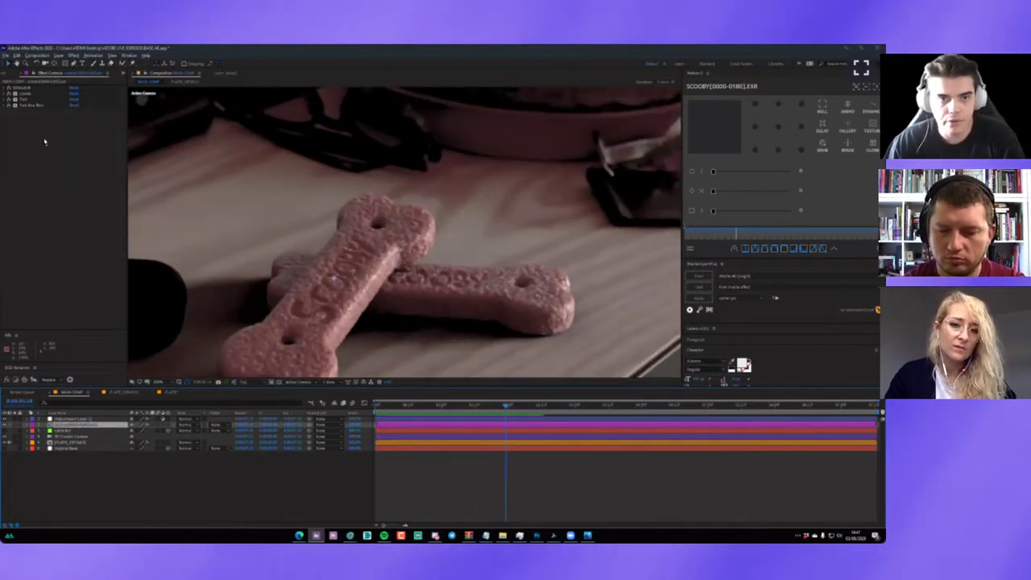
key(ctrl+space)
key(Return)
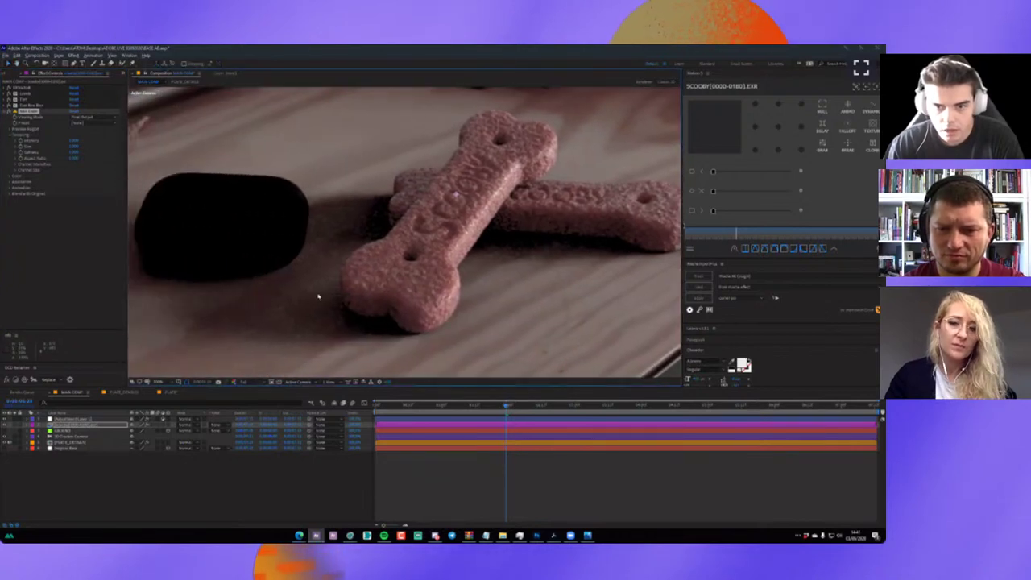
Adjust Add Grain's Size, toggle its Monochromatic colour option, then delete the effect.
click(74, 146)
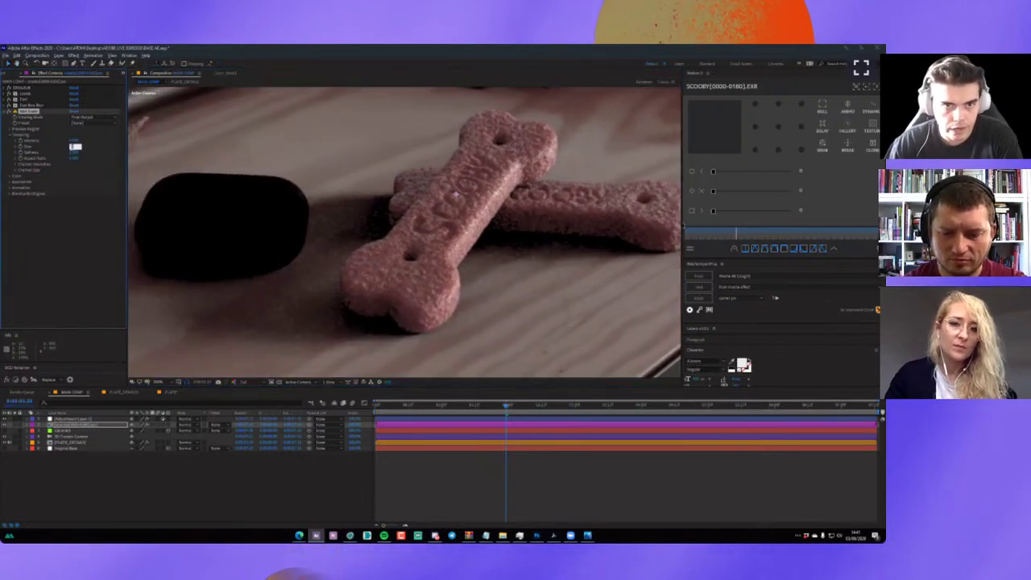
click(76, 147)
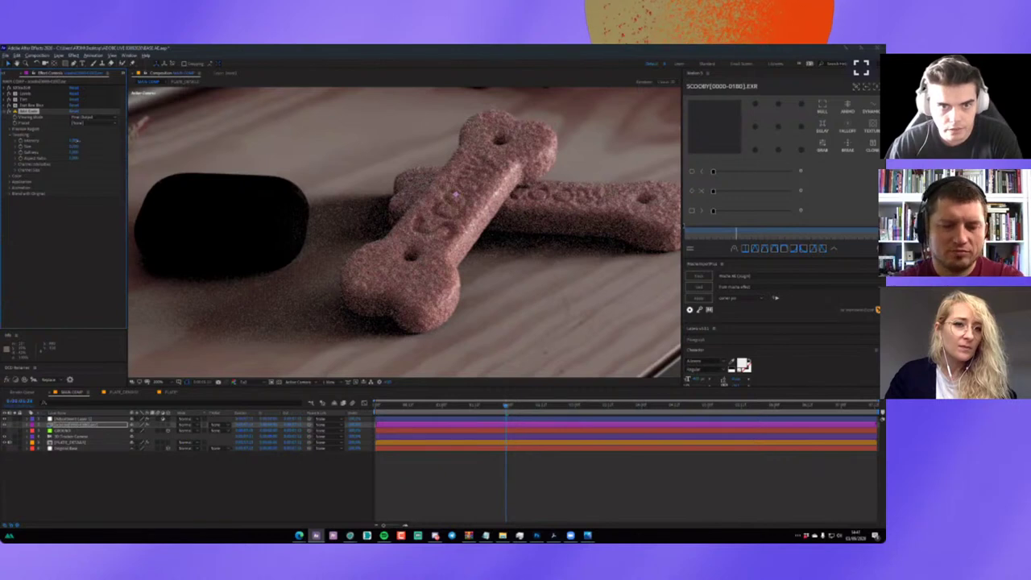
click(9, 176)
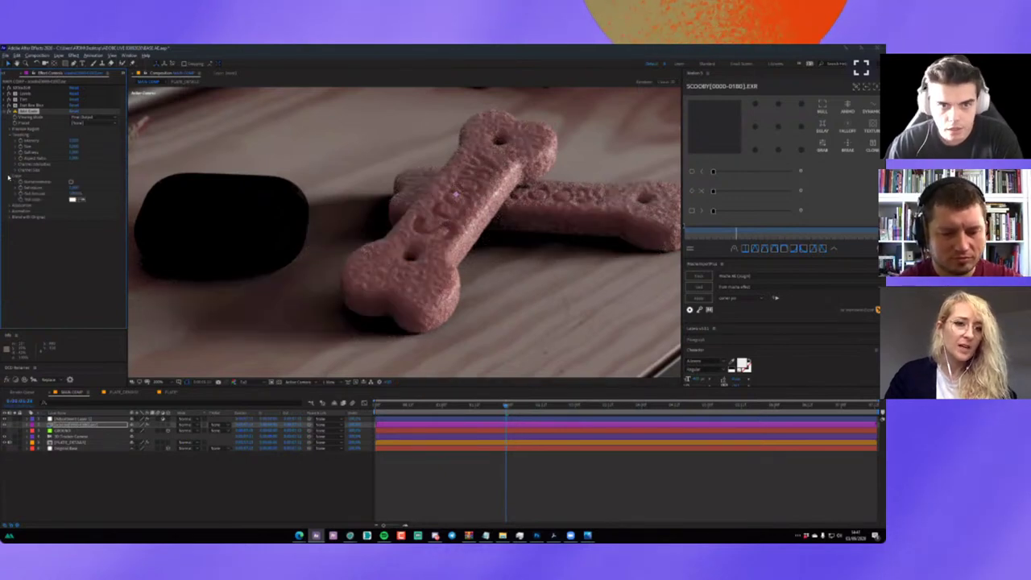
click(72, 182)
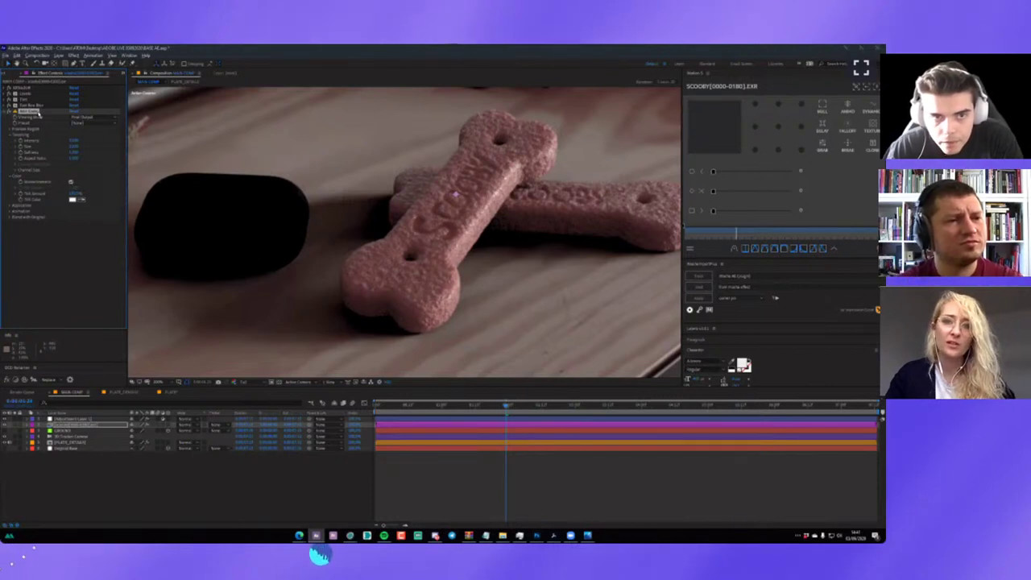
key(Delete)
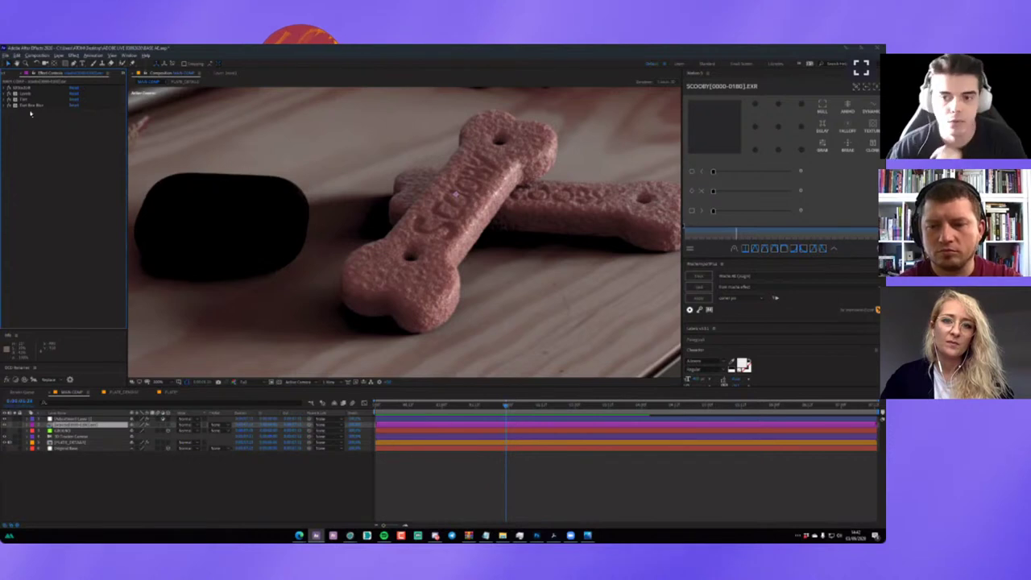
Create a new adjustment layer with Ctrl+Alt+Y and scrub and preview through the shot.
click(74, 418)
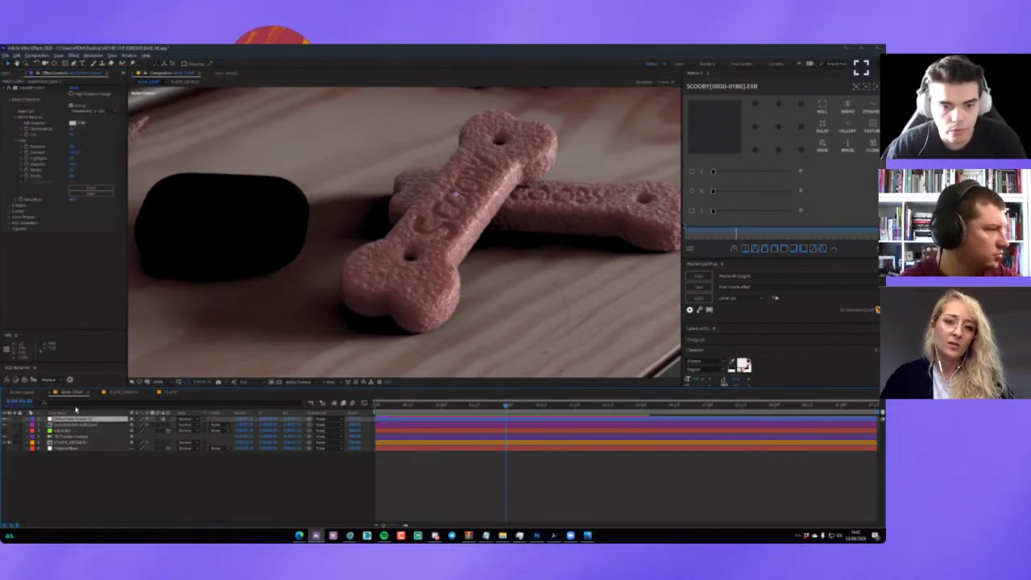
key(ctrl+alt+y)
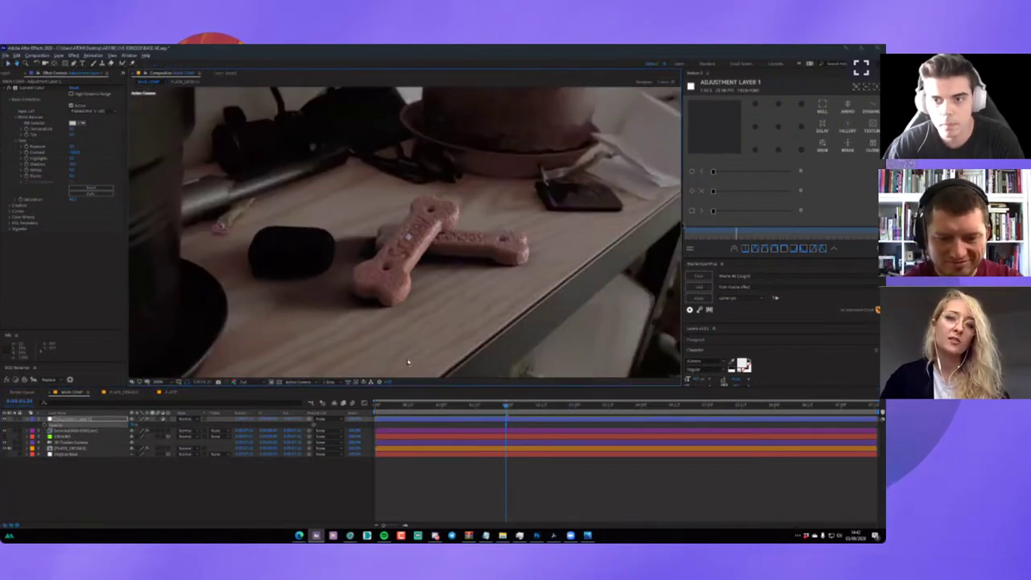
click(474, 408)
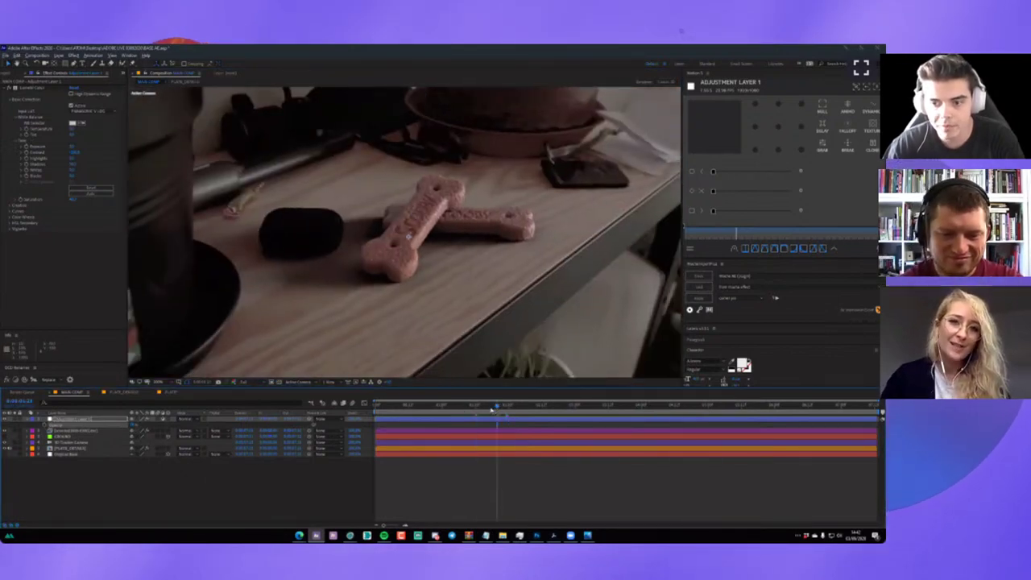
drag(474, 408, 482, 413)
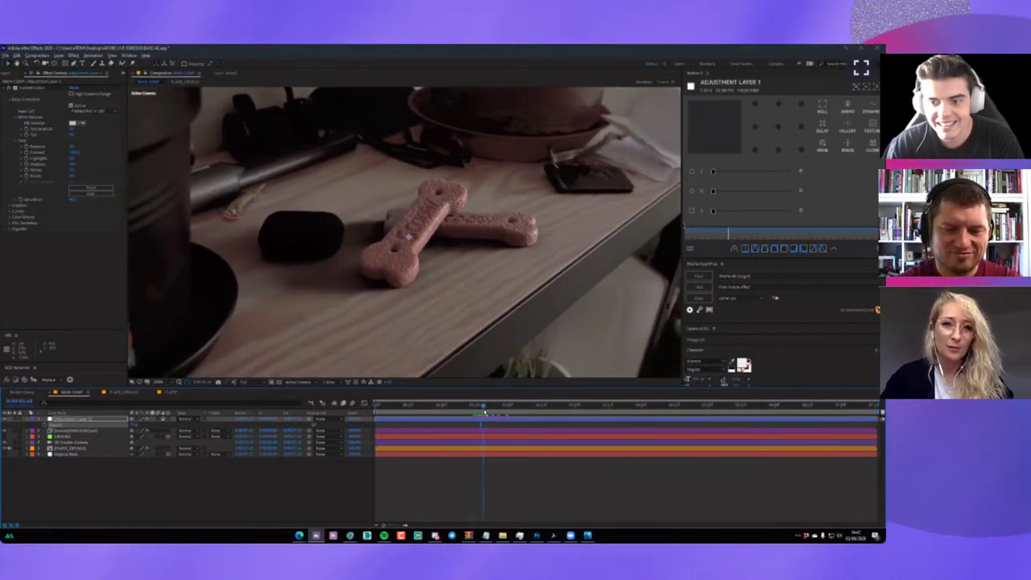
drag(483, 412, 516, 412)
key(space)
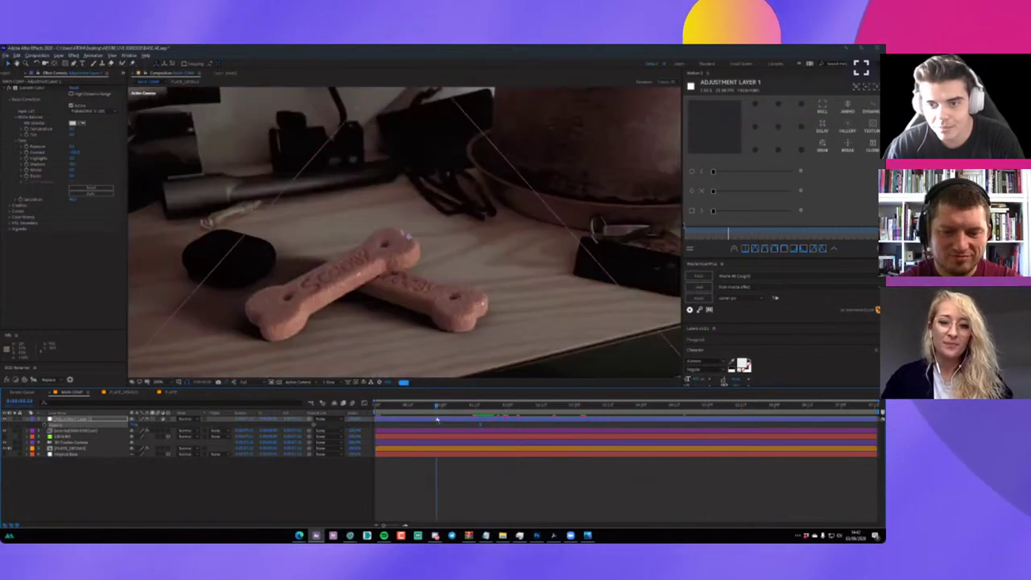
drag(438, 420, 583, 412)
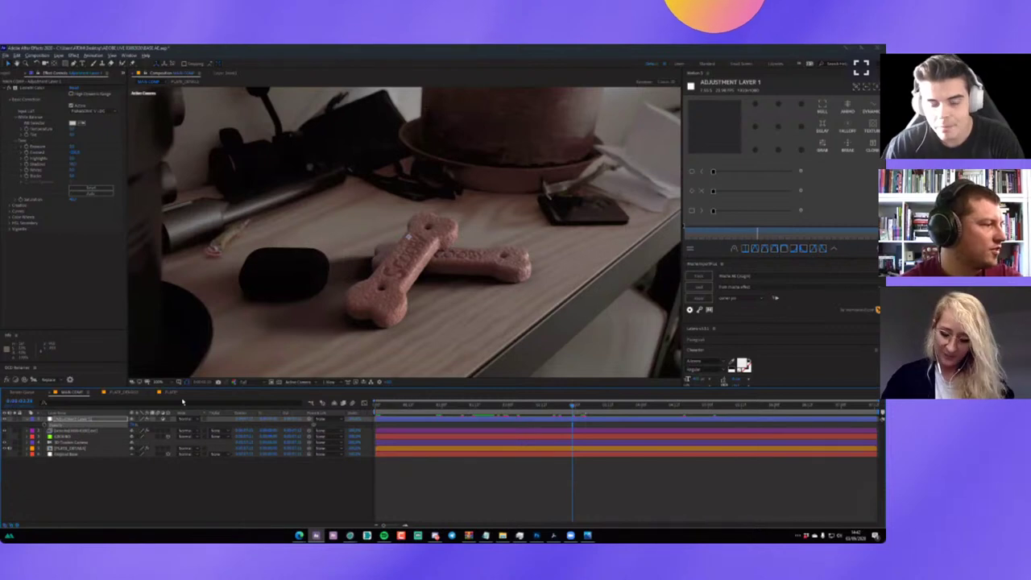
click(504, 413)
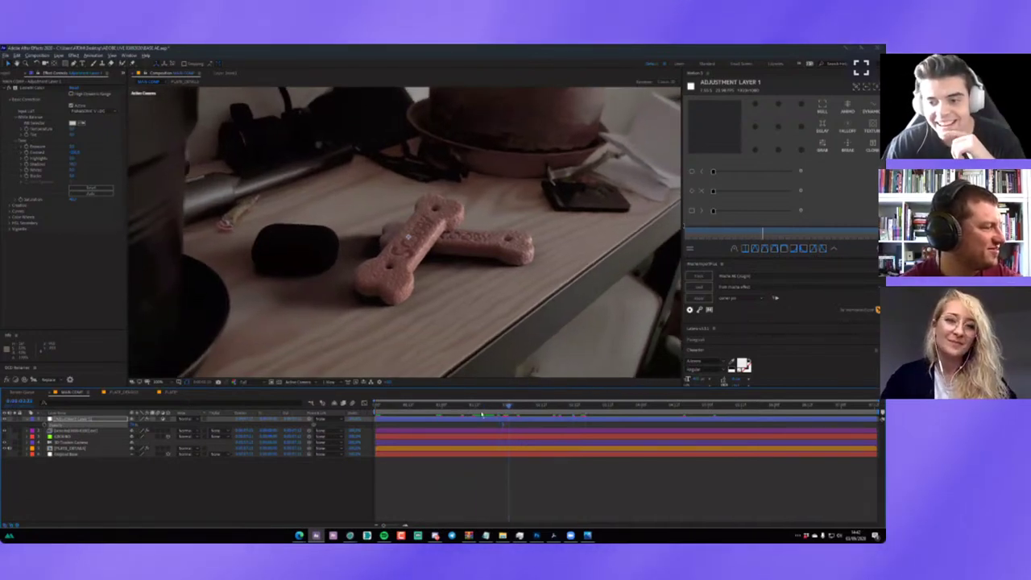
click(498, 413)
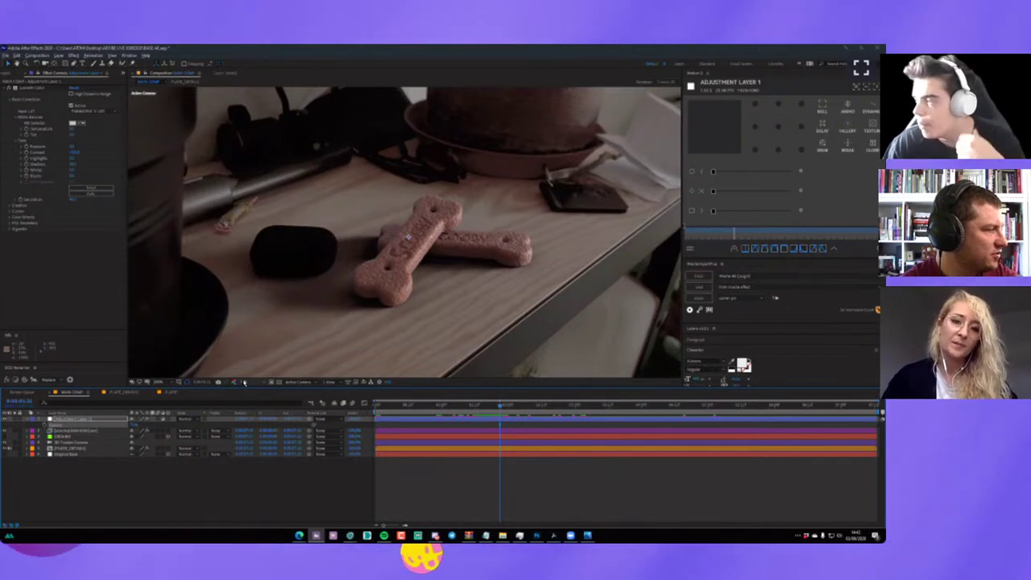
Switch the viewer resolution from Quarter to Full and preview the shot.
click(248, 383)
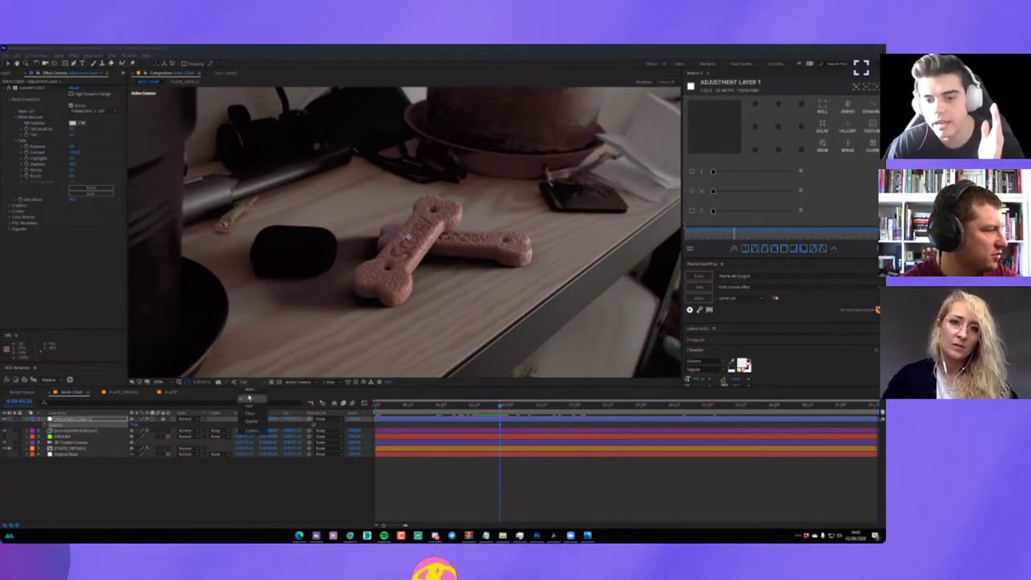
click(249, 414)
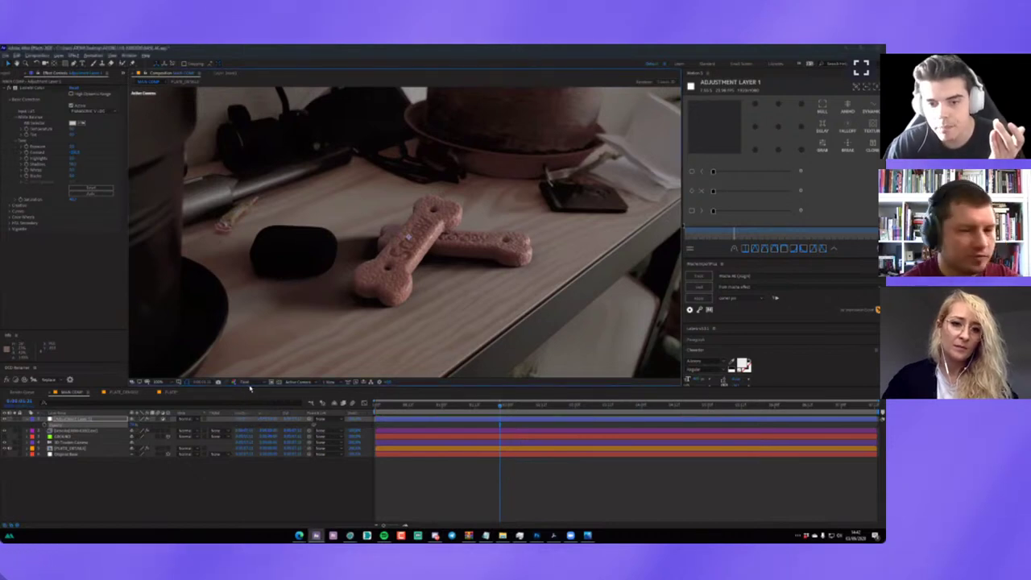
click(460, 406)
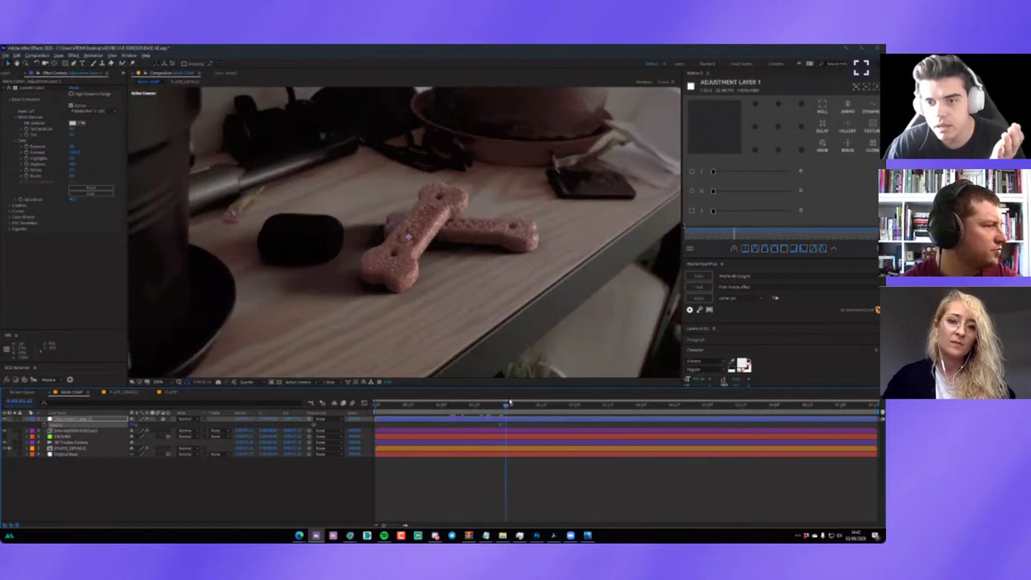
click(244, 382)
click(239, 391)
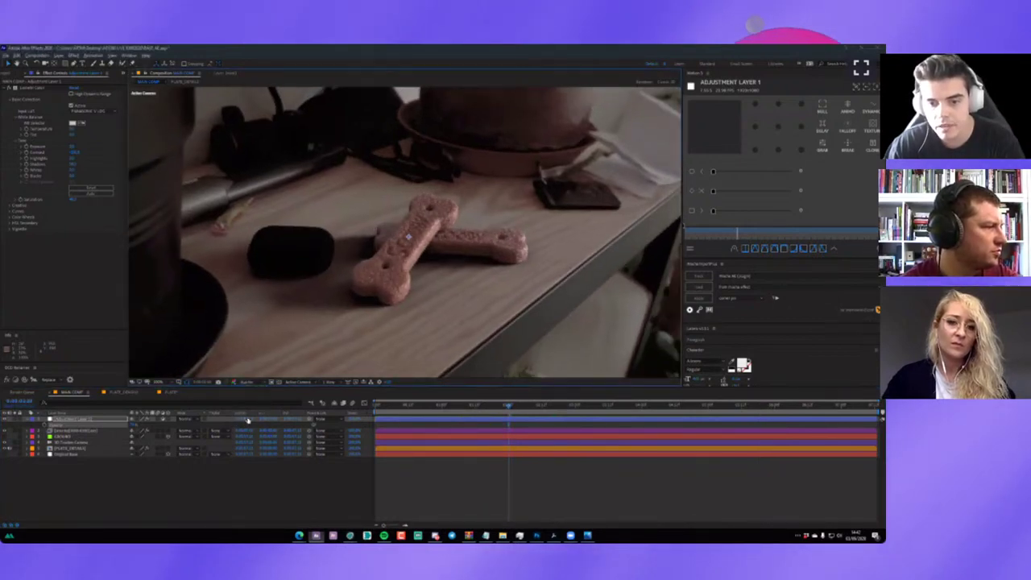
key(space)
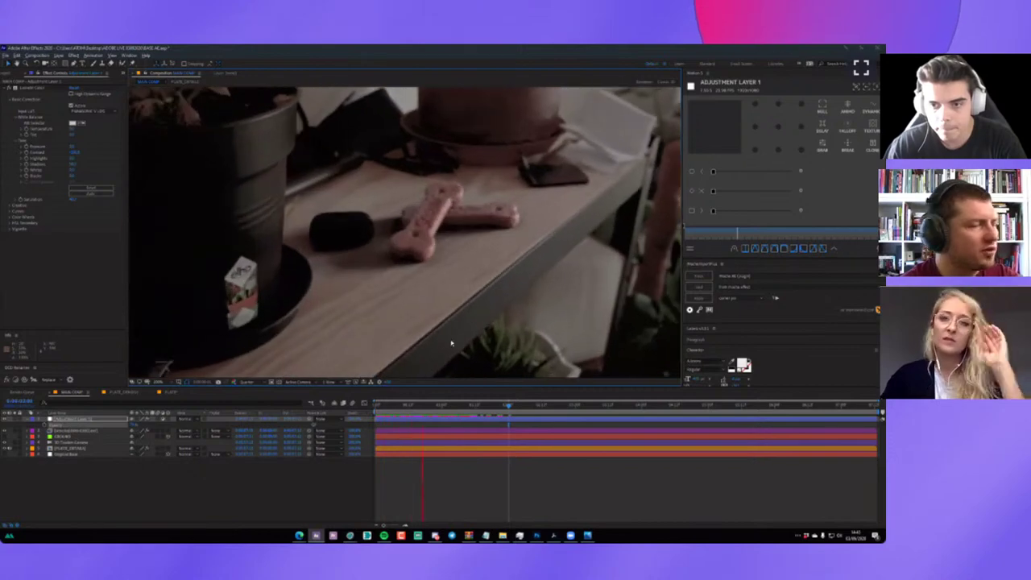
click(251, 382)
click(251, 401)
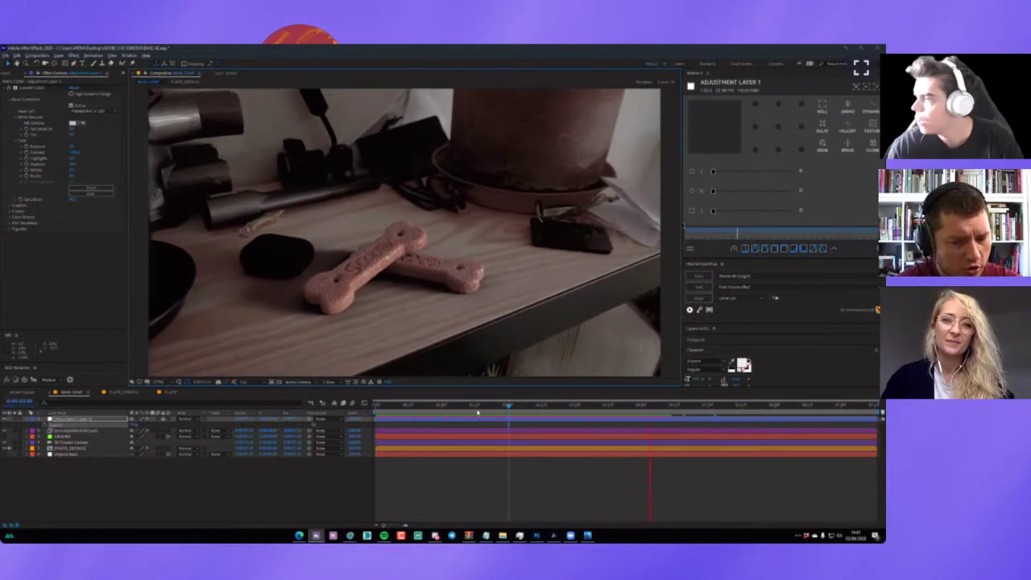
Stop the playback so the Lumetri-graded shot holds on one frame.
key(space)
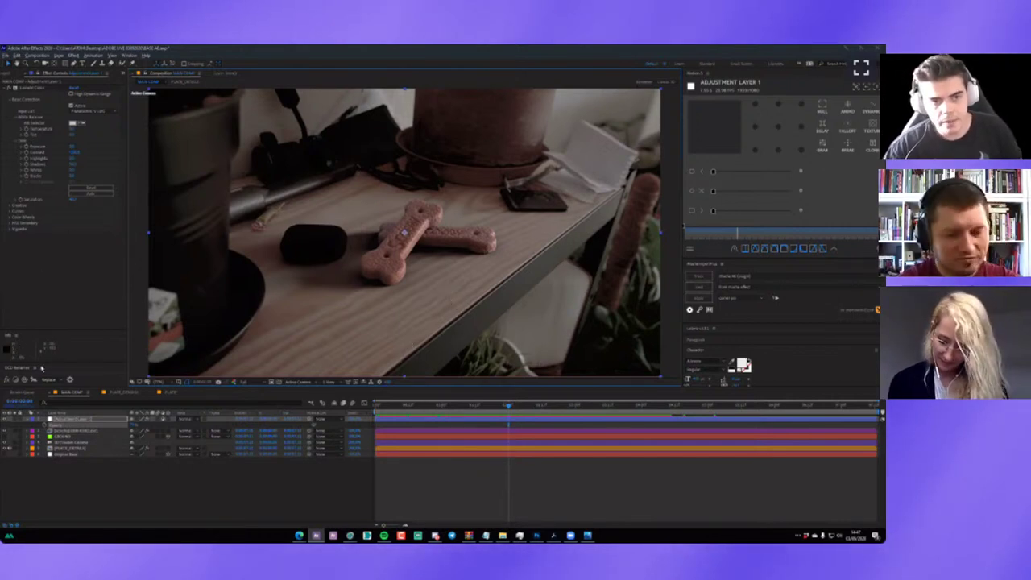
click(74, 430)
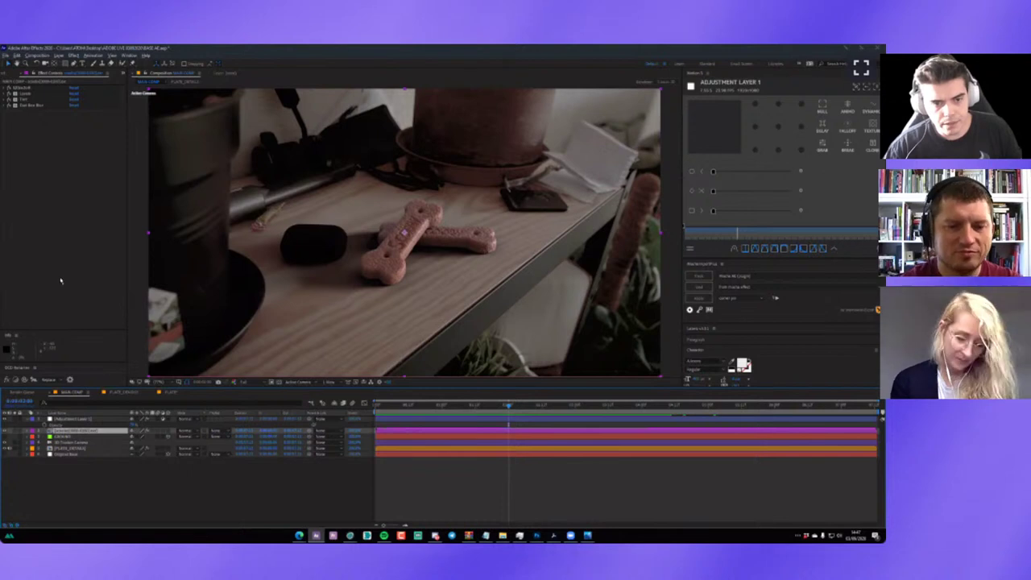
click(129, 55)
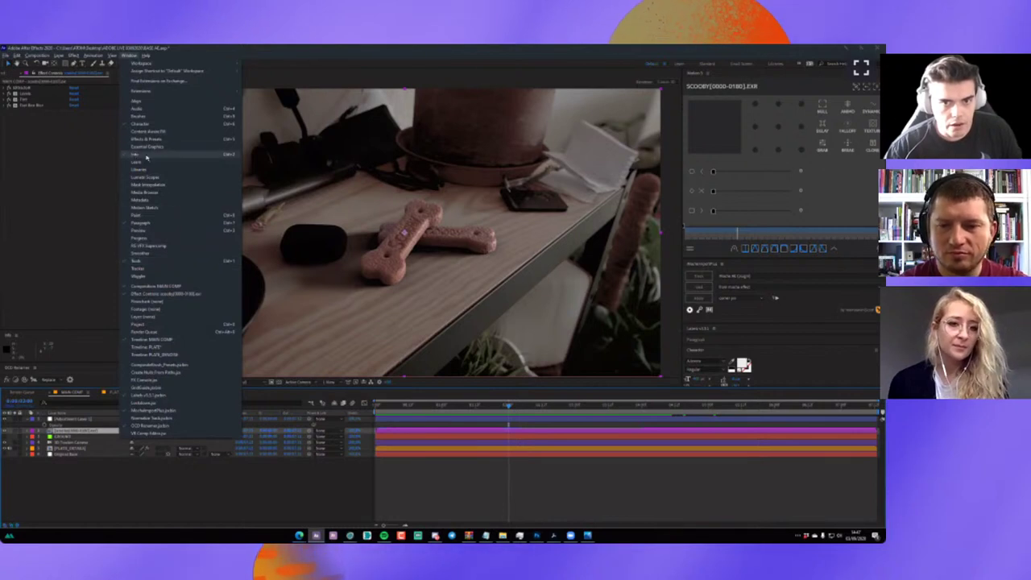
click(135, 154)
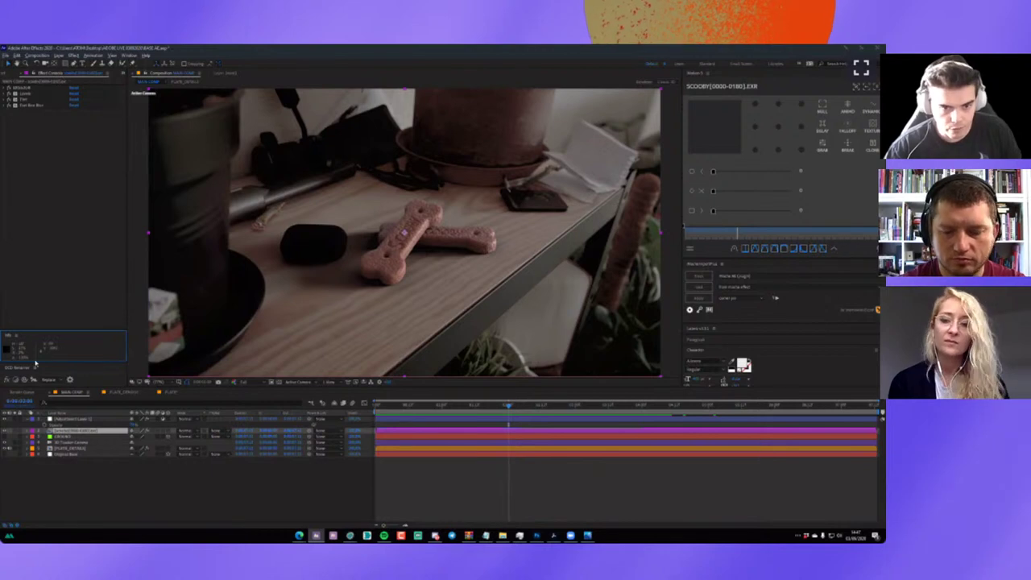
click(16, 337)
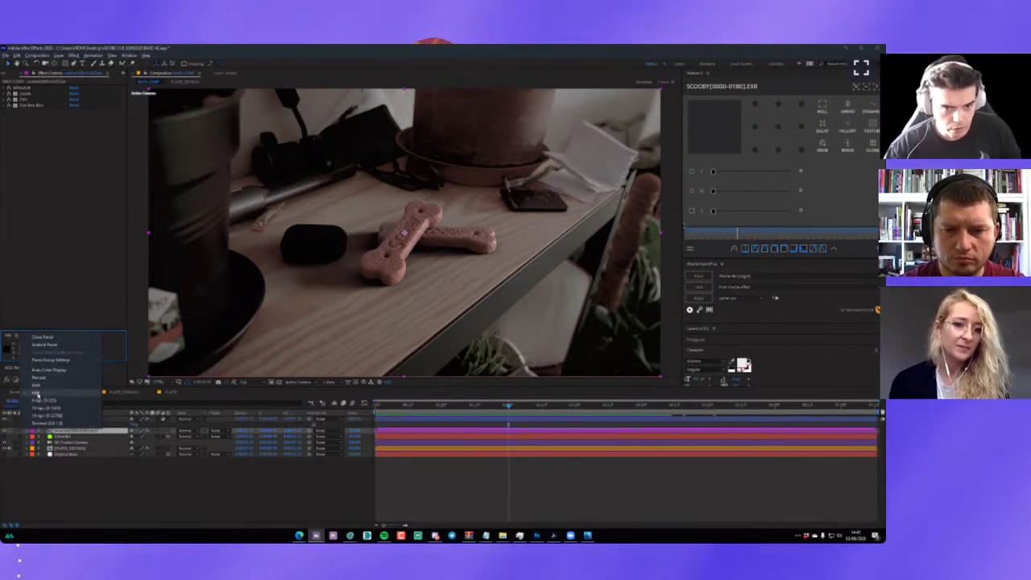
click(110, 356)
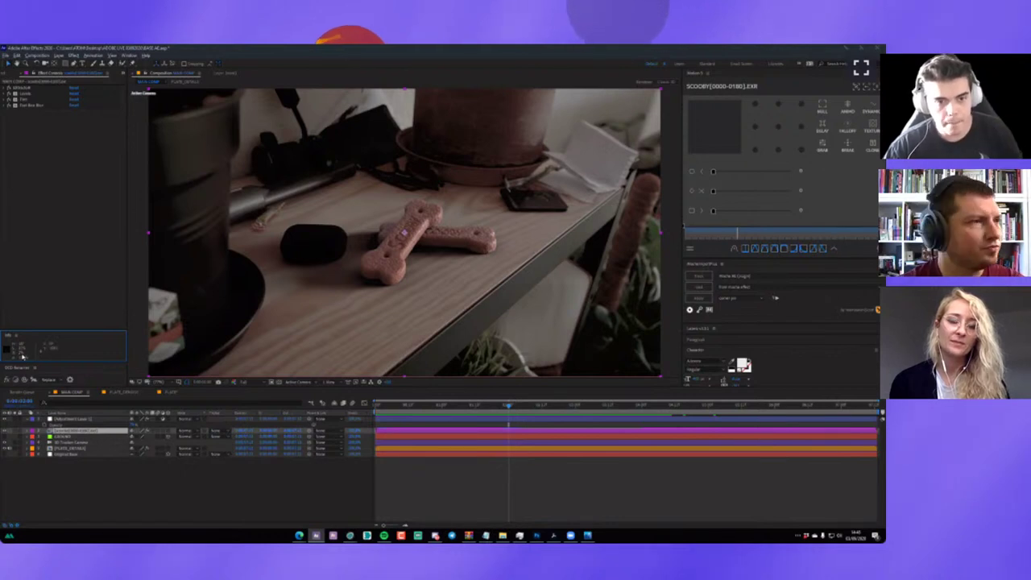
scroll(392, 260, up, 1)
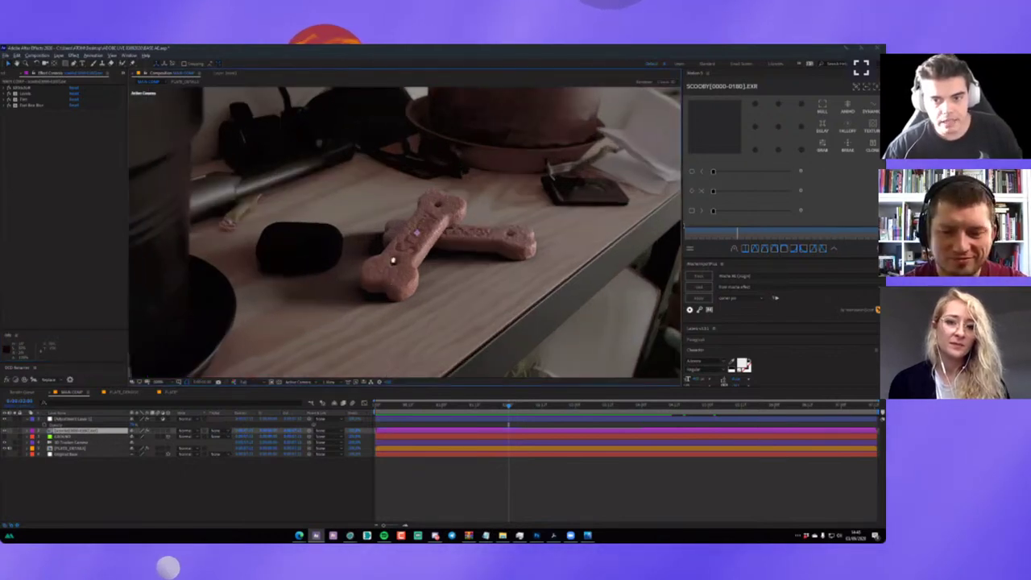
scroll(392, 260, up, 1)
scroll(319, 287, up, 1)
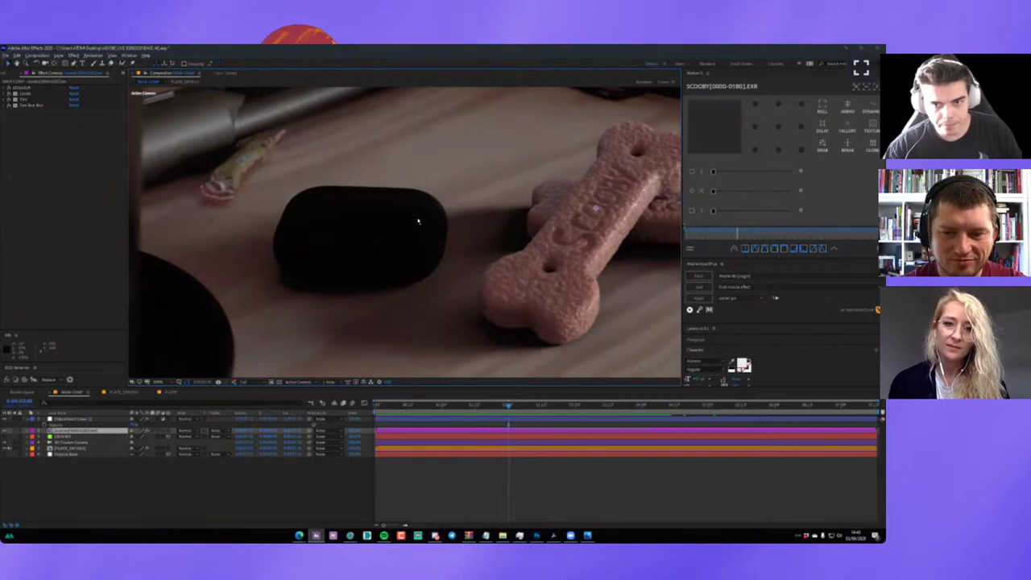
scroll(627, 225, right, 3)
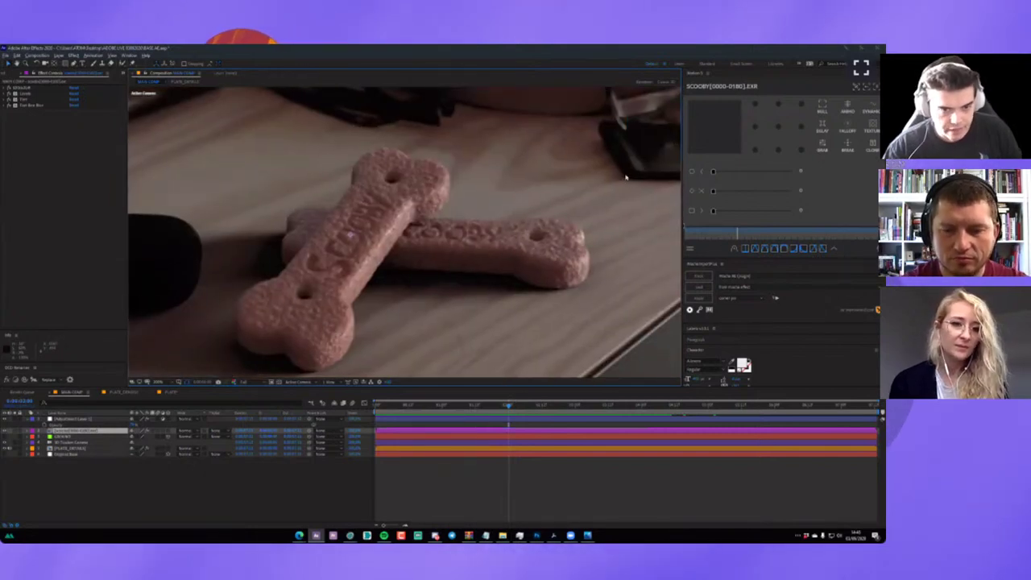
scroll(408, 292, up, 1)
scroll(408, 292, left, 1)
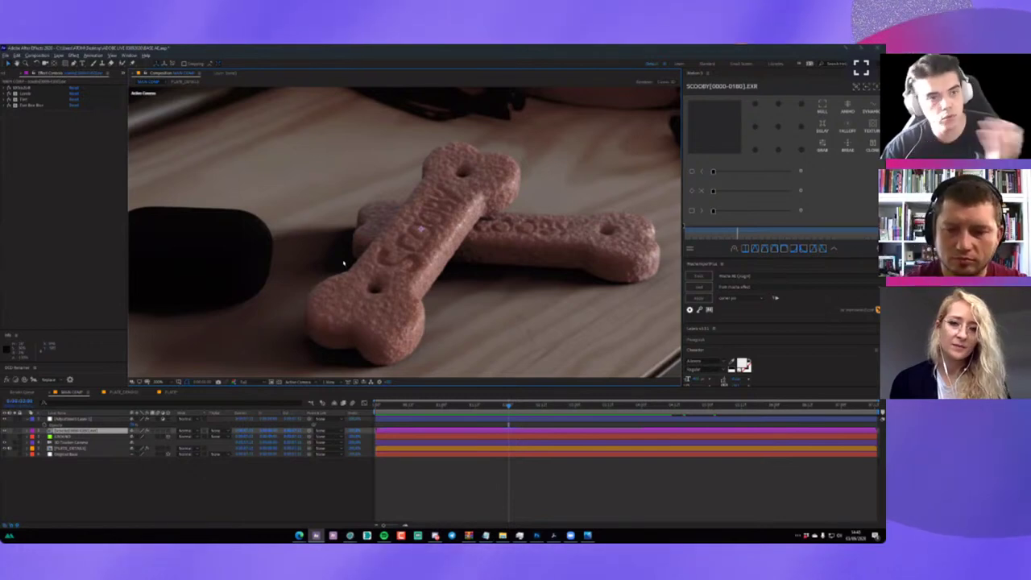
drag(507, 248, 501, 260)
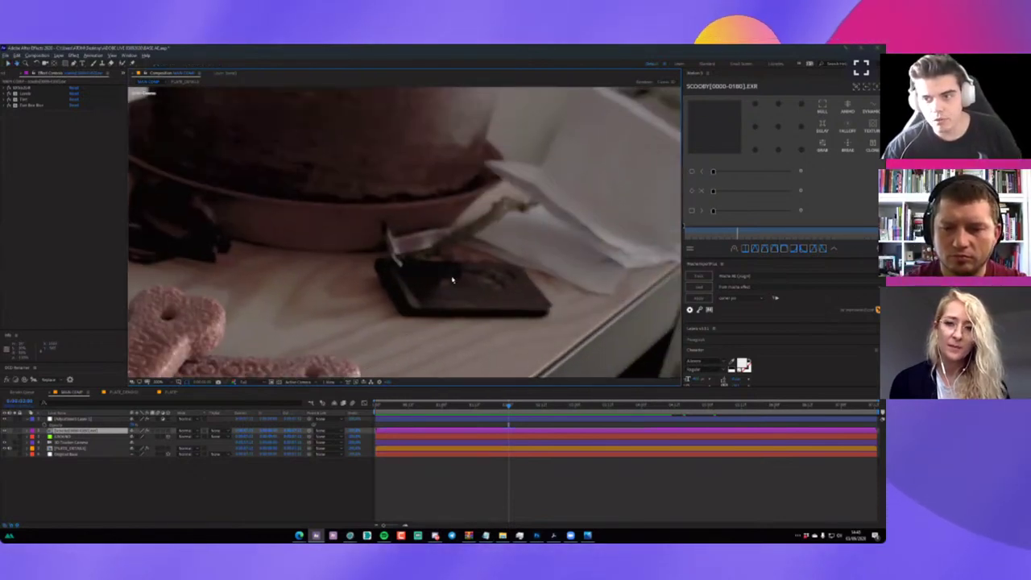
scroll(492, 250, down, 2)
scroll(479, 239, down, 1)
scroll(476, 236, up, 2)
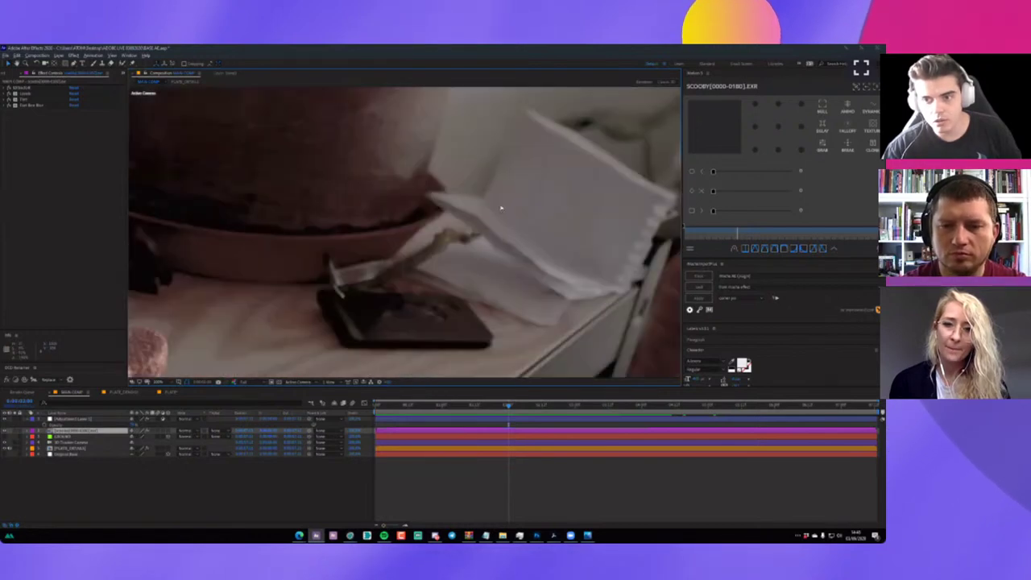
scroll(501, 212, up, 3)
scroll(331, 231, down, 2)
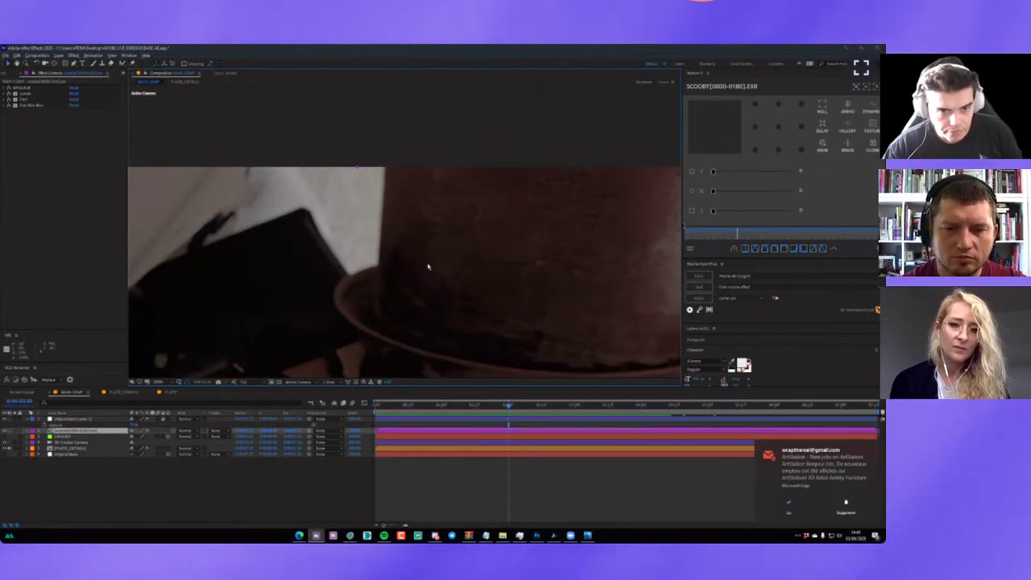
scroll(427, 267, down, 5)
scroll(447, 265, up, 1)
scroll(465, 263, up, 1)
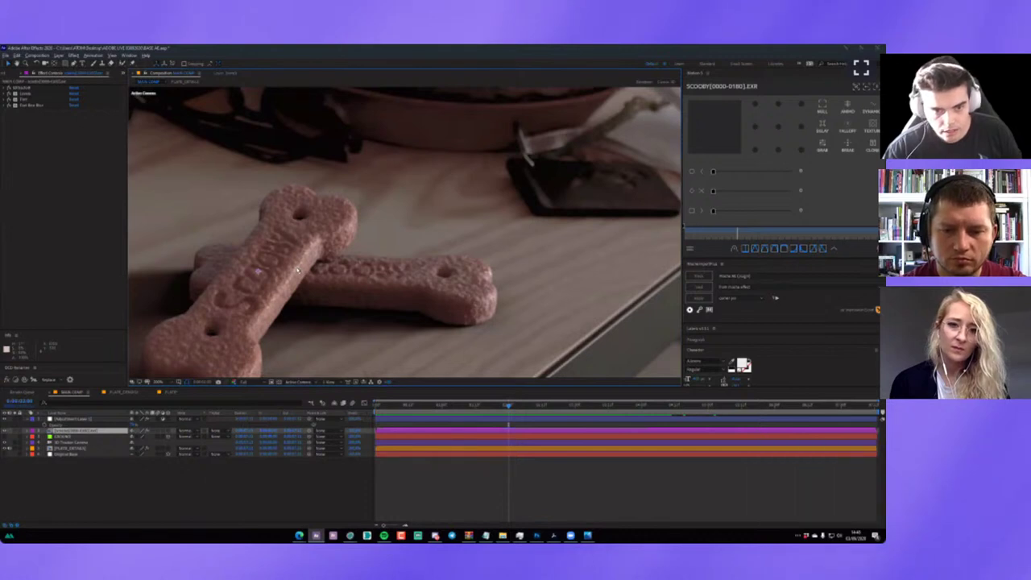
Darken the biscuits by dragging the Levels histogram slider, toggling Levels off and on to compare.
click(8, 94)
drag(96, 145, 77, 143)
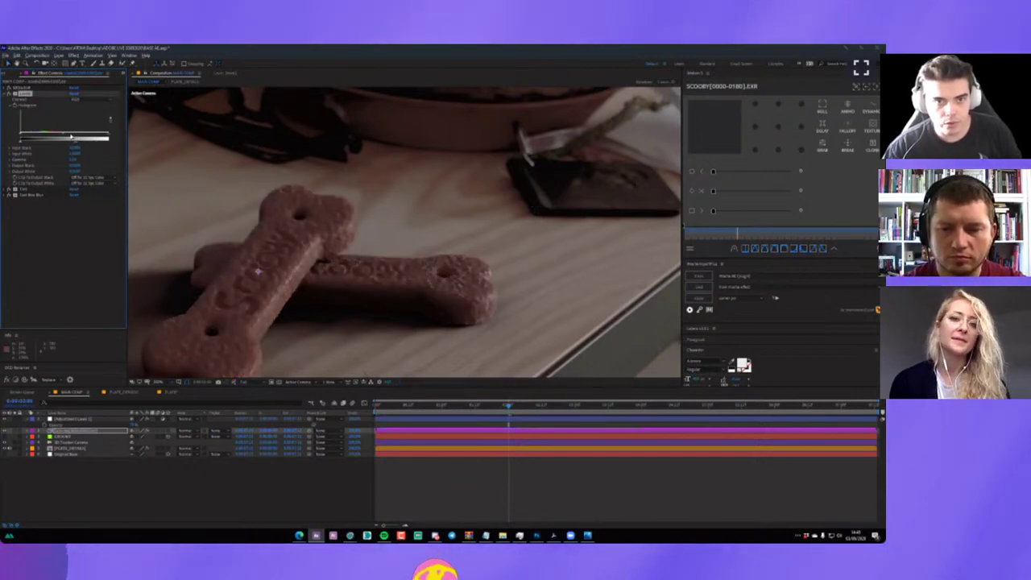
drag(77, 143, 56, 136)
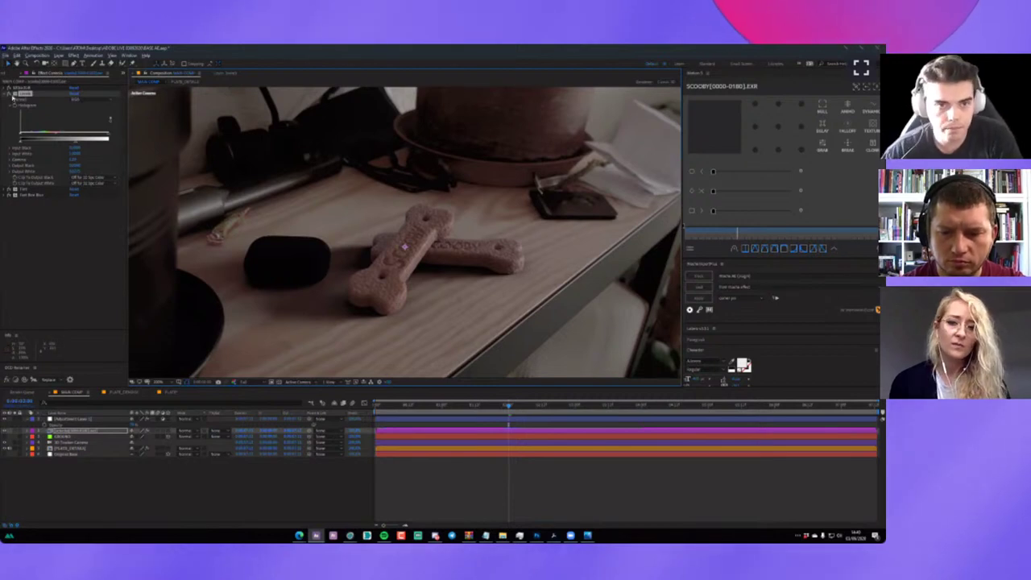
click(13, 95)
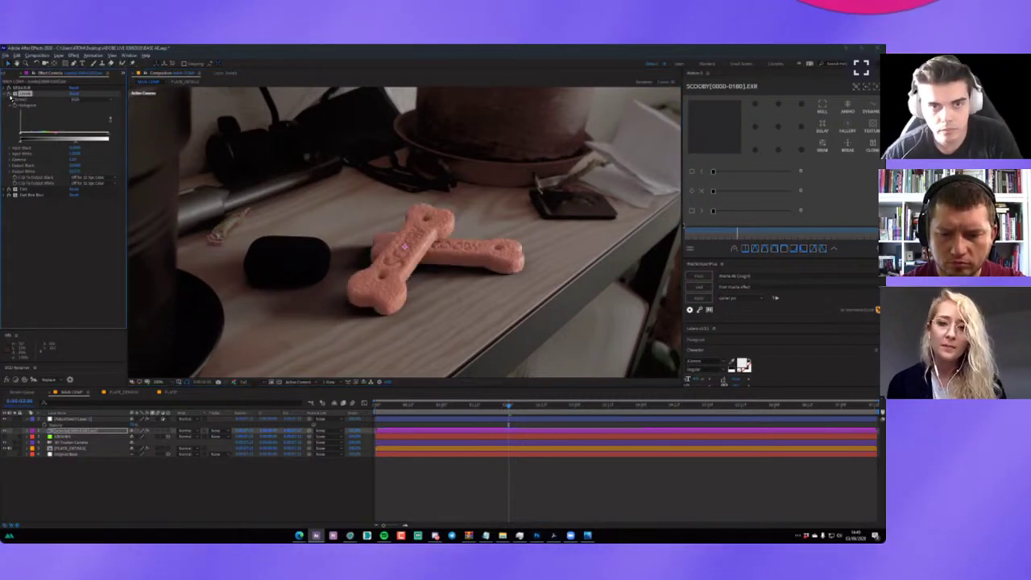
click(11, 94)
click(11, 94)
click(11, 94)
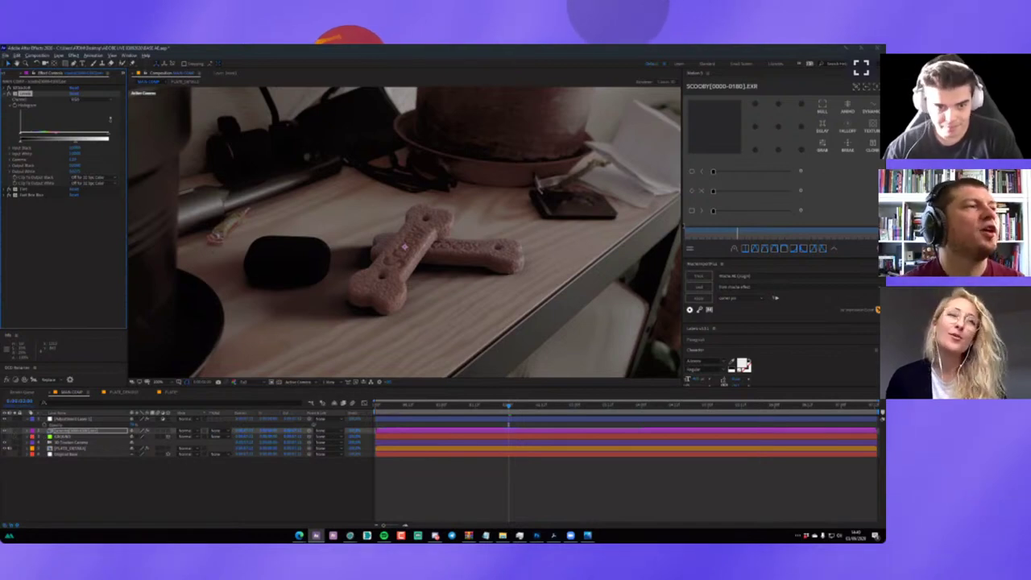
Toggle the biscuit layer's visibility off, on and off, then zoom the viewer and play.
click(5, 432)
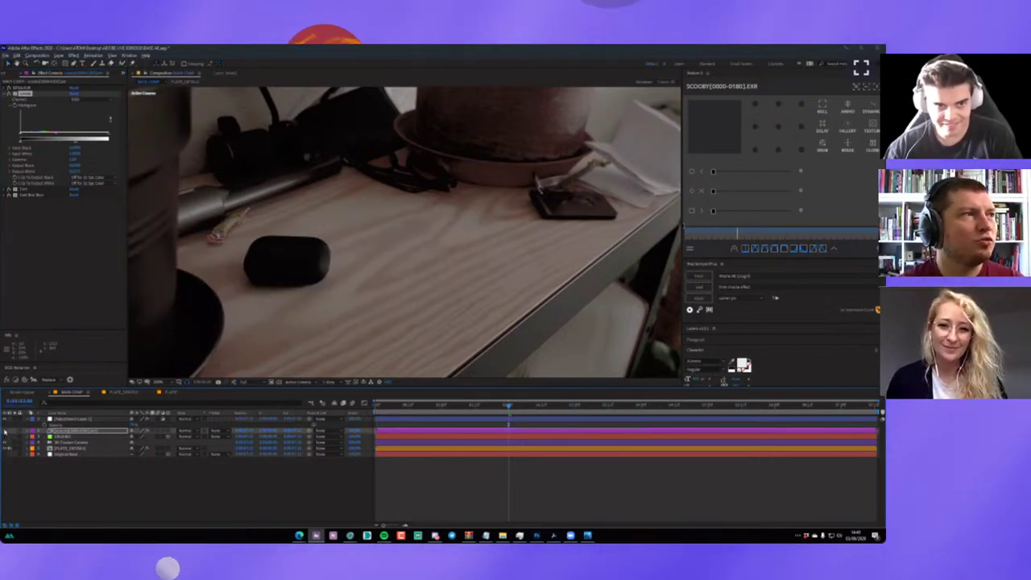
click(5, 431)
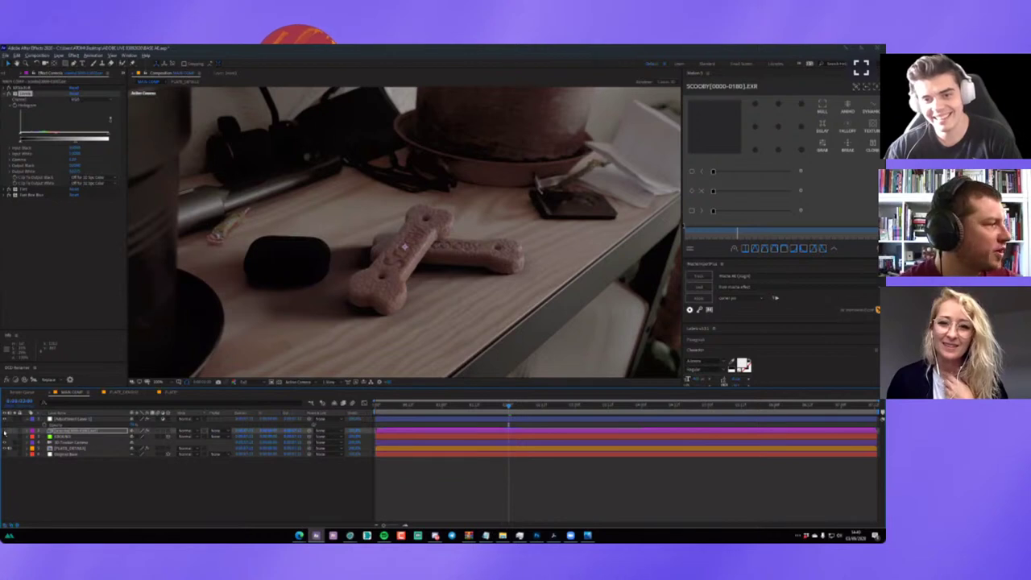
click(5, 432)
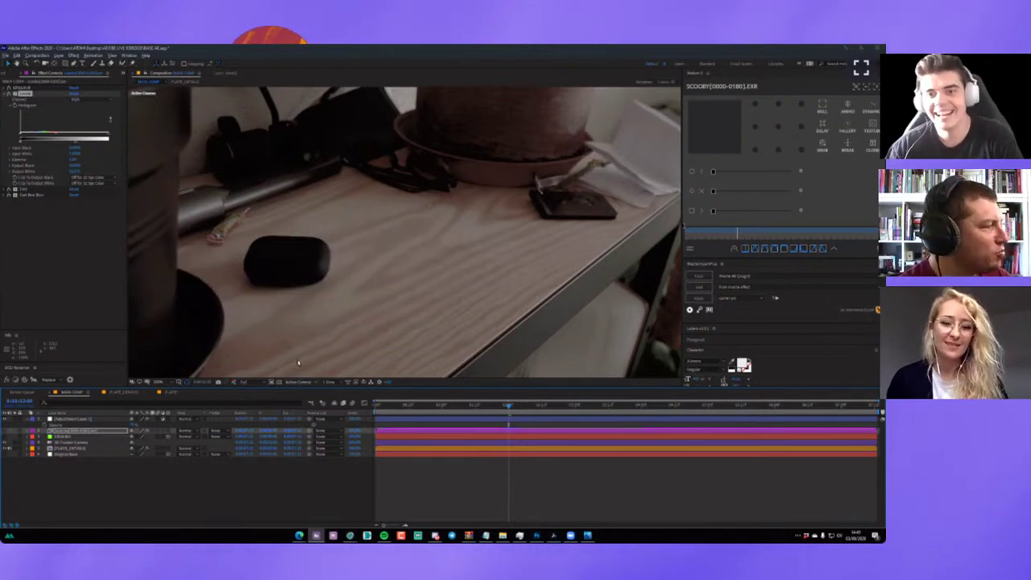
scroll(286, 290, up, 2)
scroll(381, 290, up, 1)
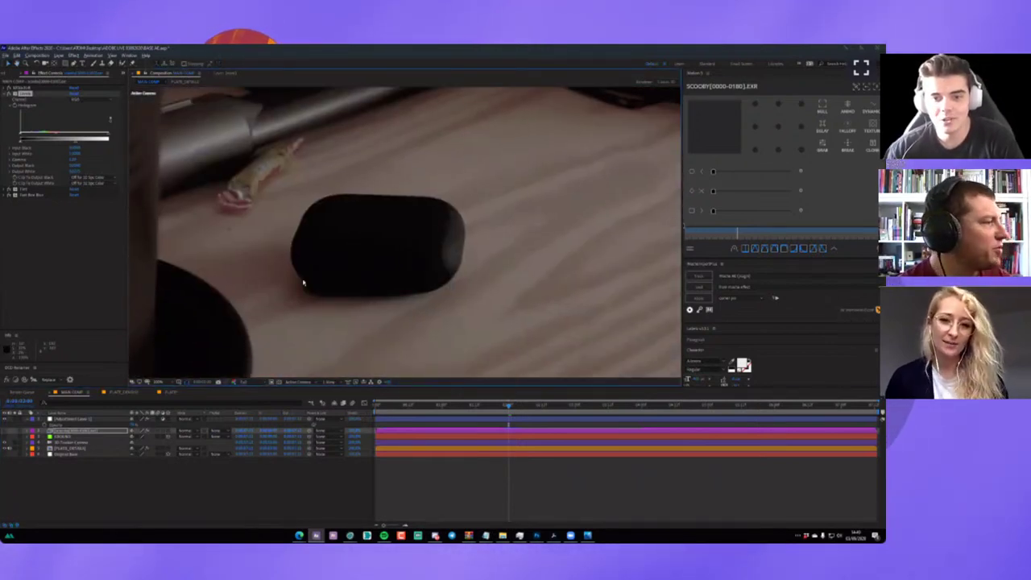
scroll(322, 209, down, 3)
key(space)
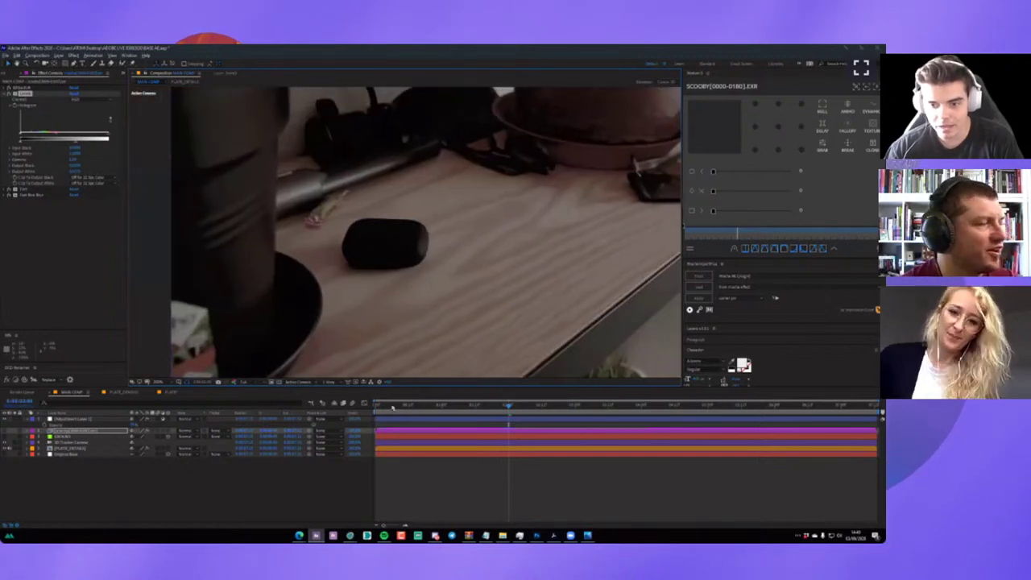
Delete the biscuit, camera and other extra layers, then select PLATE_DETAILS and recentre the view.
key(Delete)
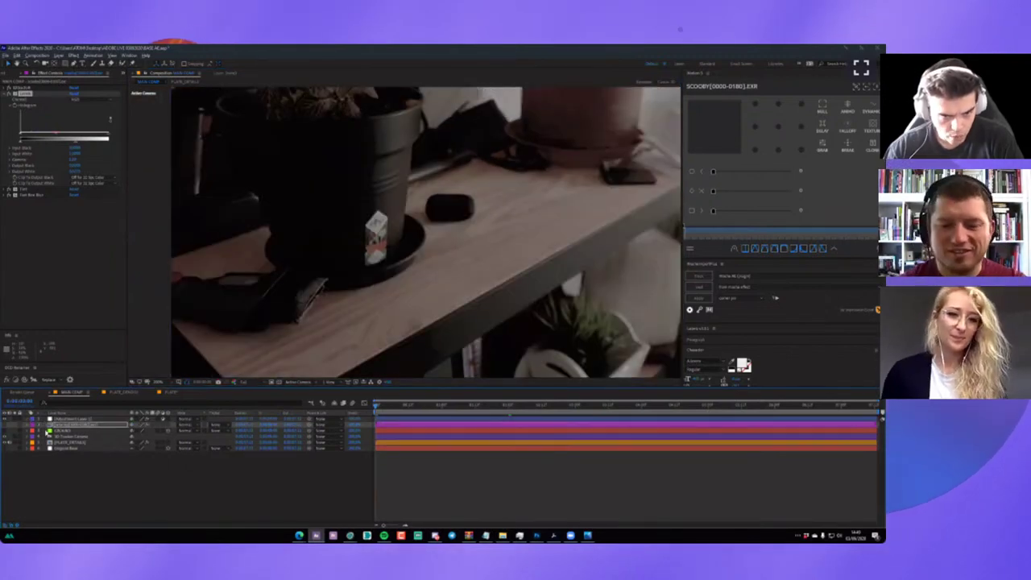
click(61, 439)
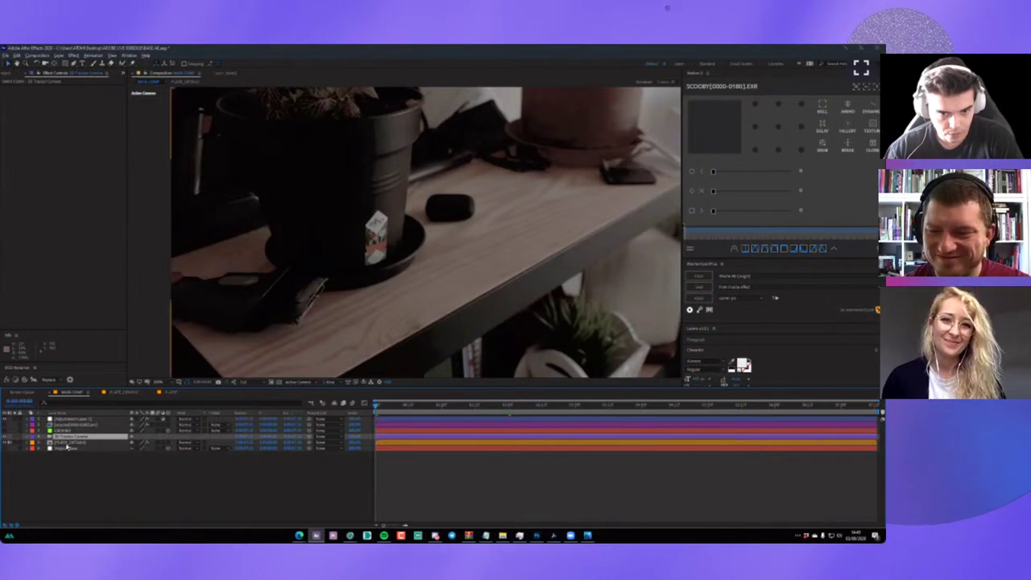
click(70, 443)
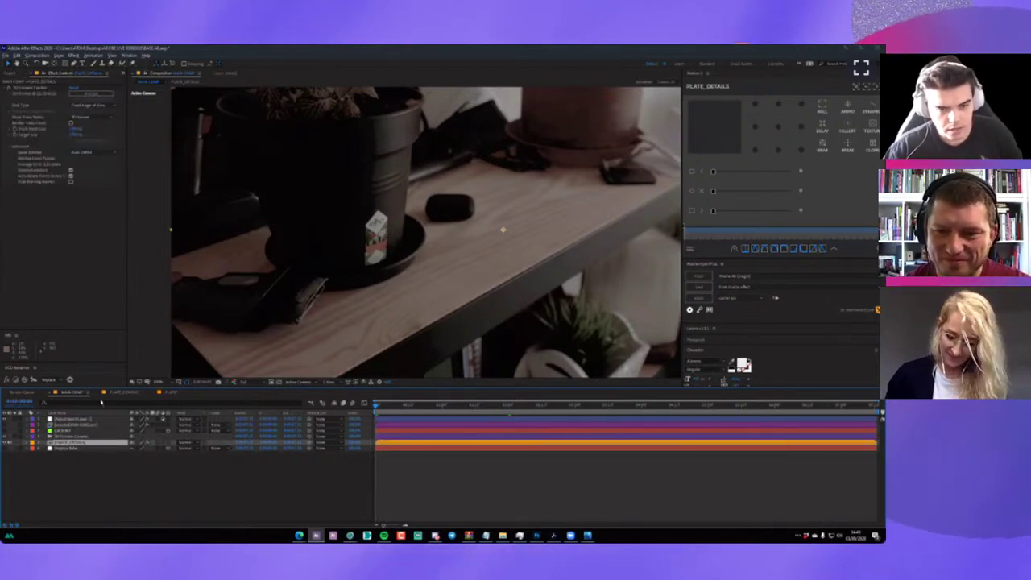
shift+click(71, 419)
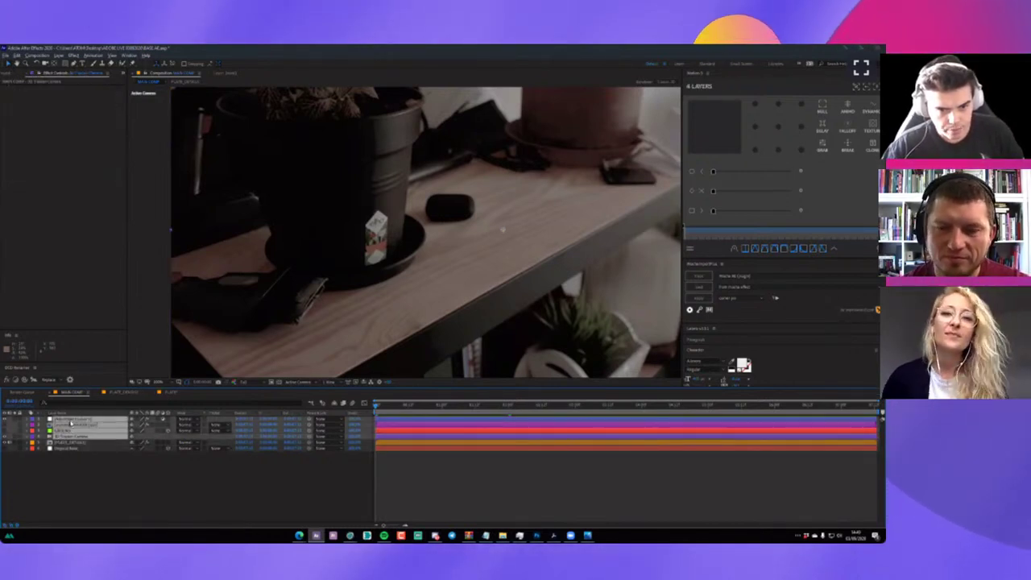
key(Delete)
click(70, 425)
key(Delete)
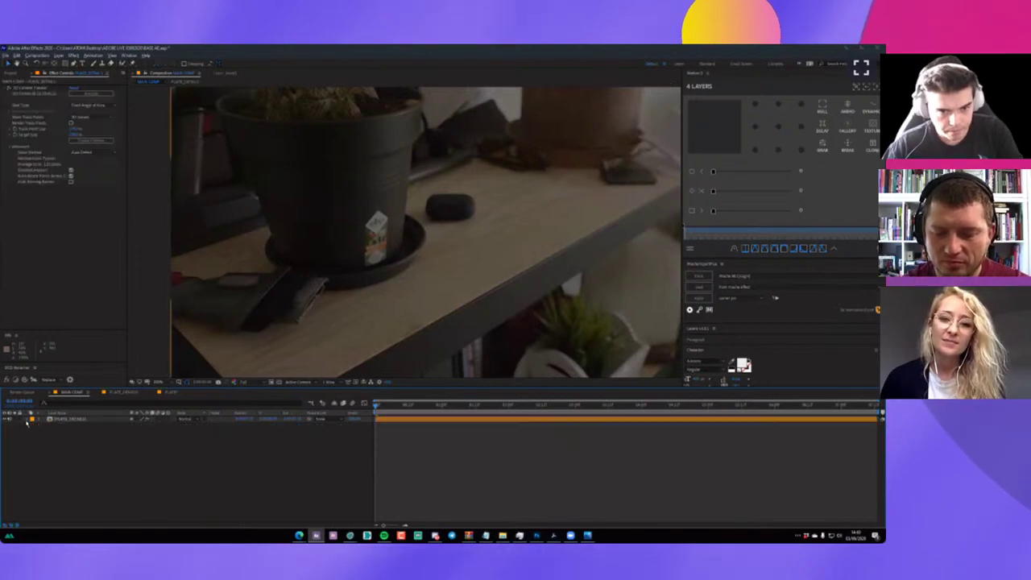
click(81, 417)
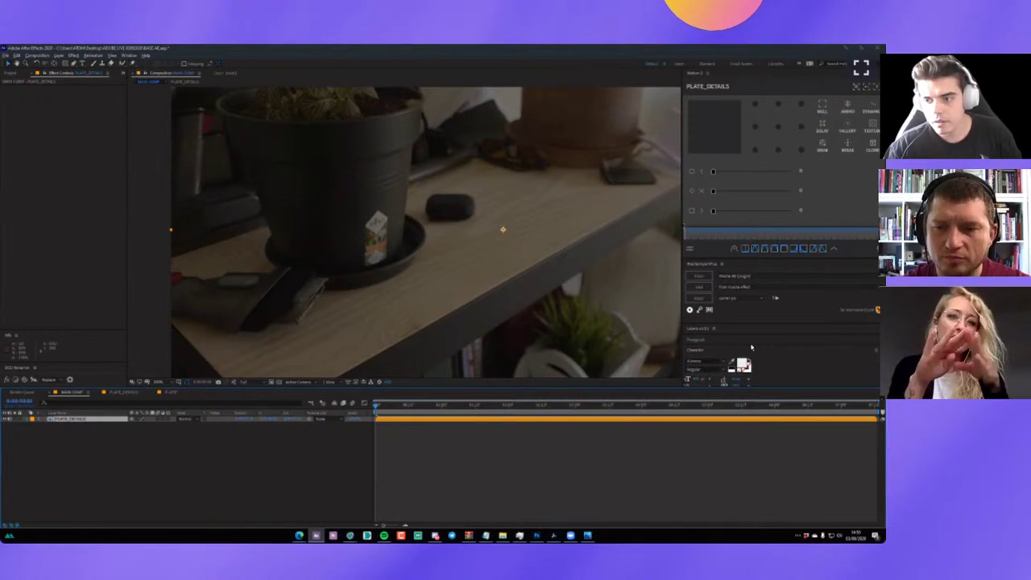
drag(304, 353, 284, 369)
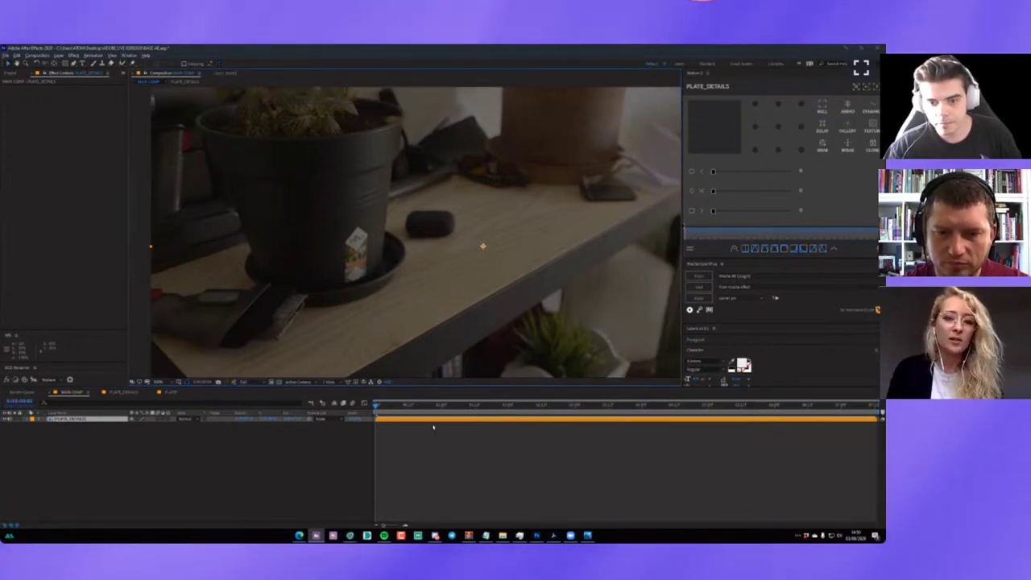
Play to find the stretch to keep, apply Trim Comp to Work Area, then deselect layers.
click(477, 406)
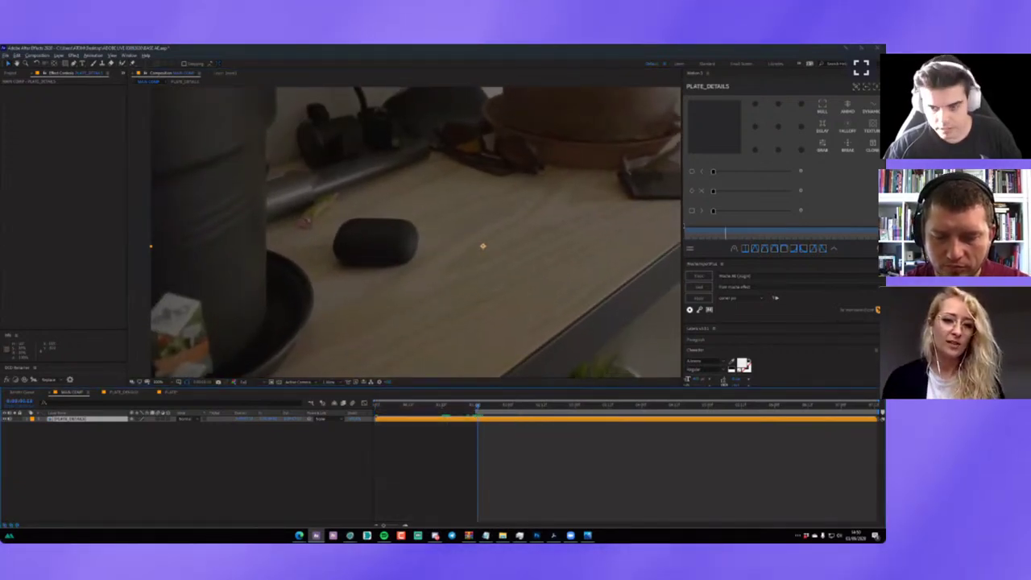
key(space)
right_click(715, 412)
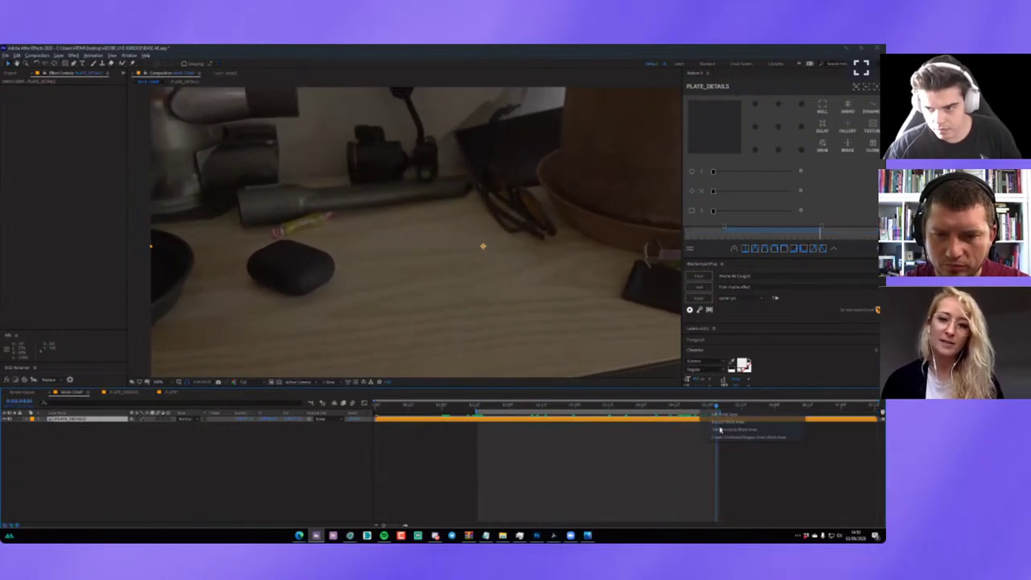
click(721, 430)
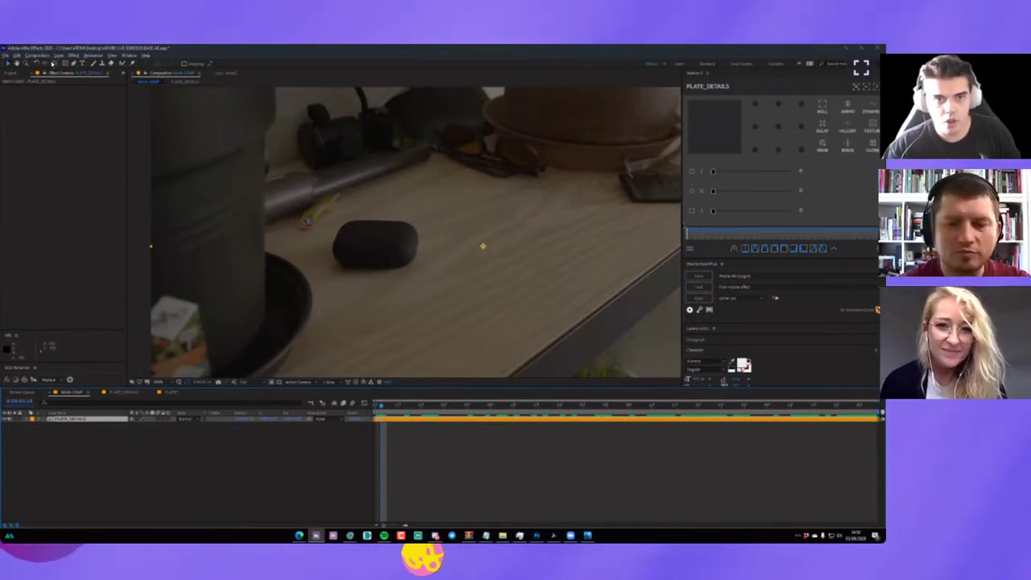
click(102, 425)
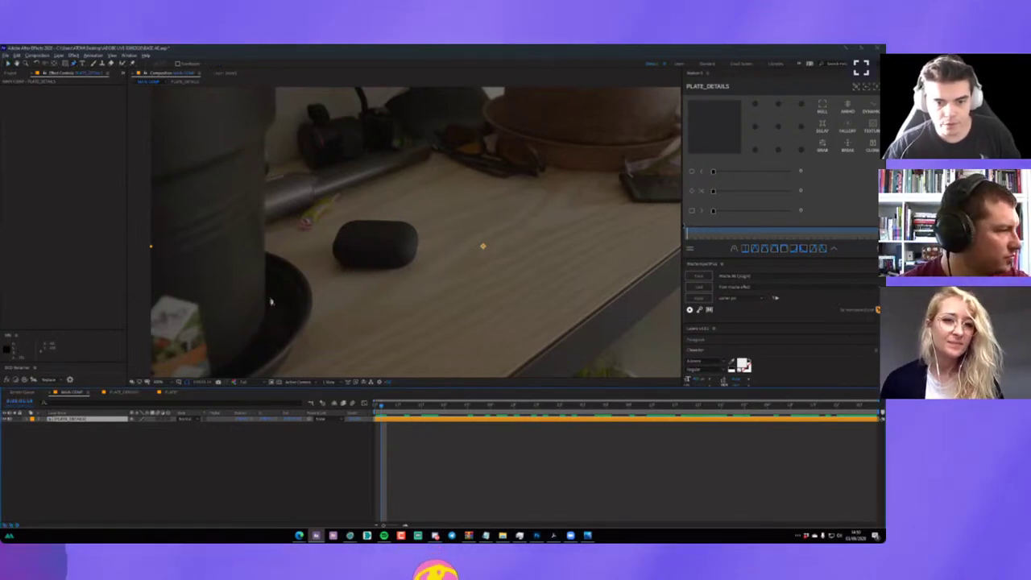
Draw a closed Pen mask around the earbud case on the PLATE_DETAILS layer.
drag(386, 214, 417, 218)
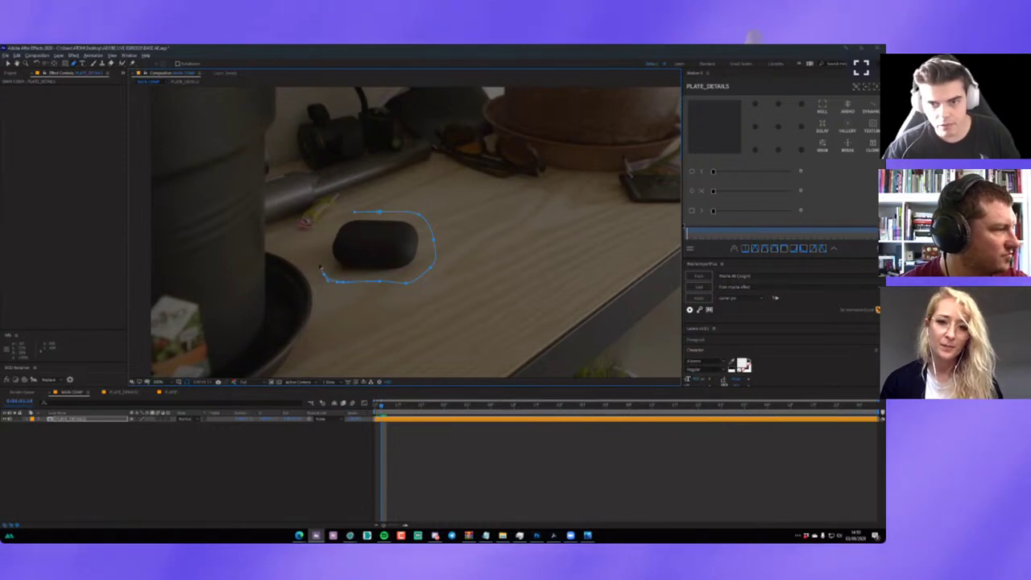
click(379, 214)
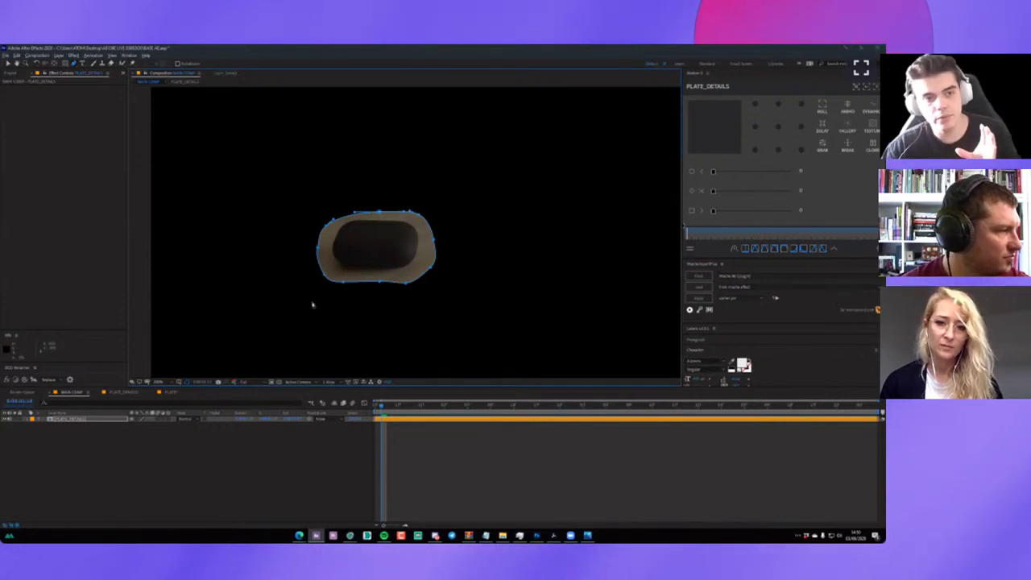
click(84, 419)
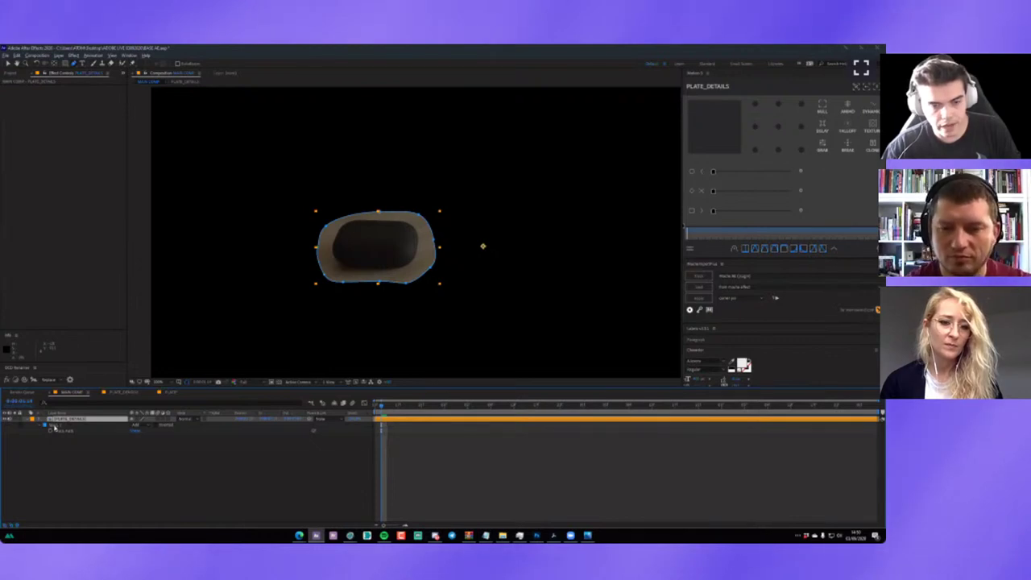
Select the new earbud-case mask and track it forward through the desk footage.
click(52, 427)
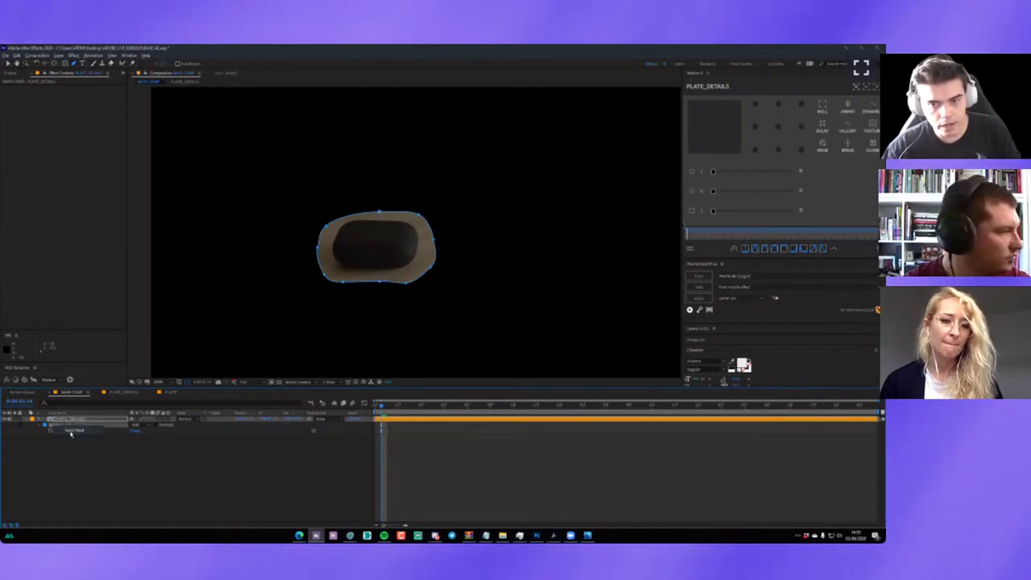
click(712, 350)
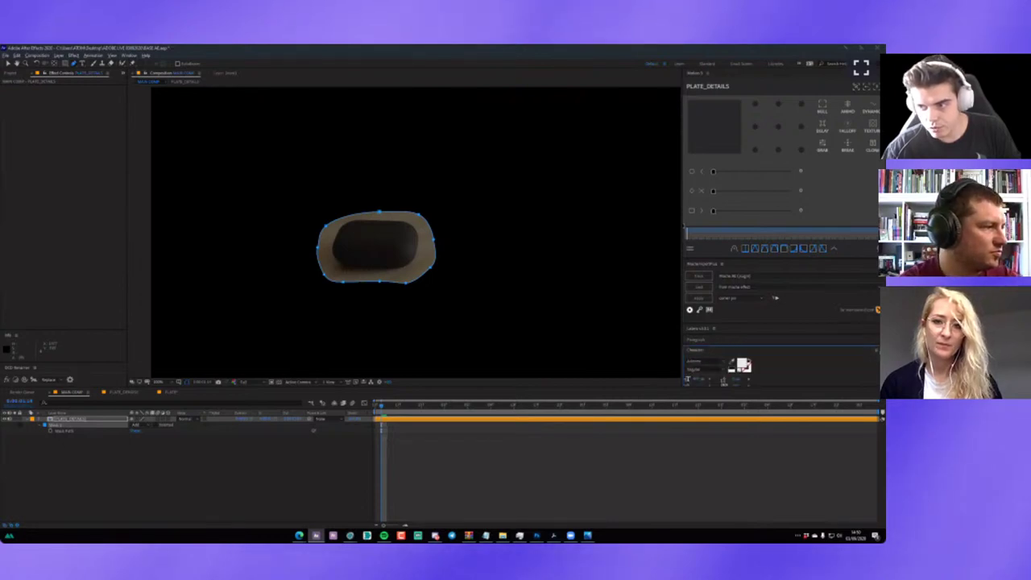
click(709, 351)
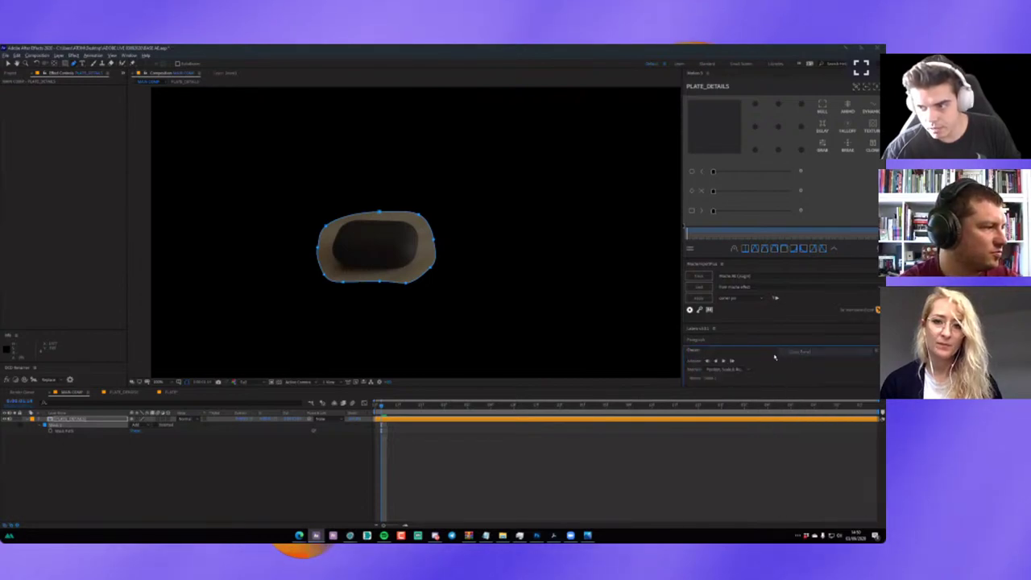
click(699, 340)
click(872, 342)
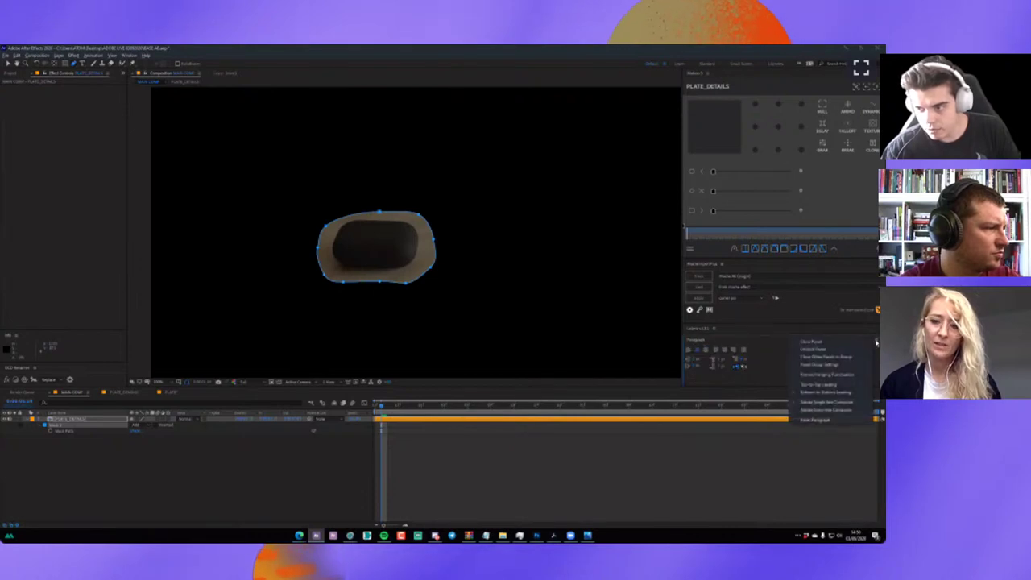
click(829, 343)
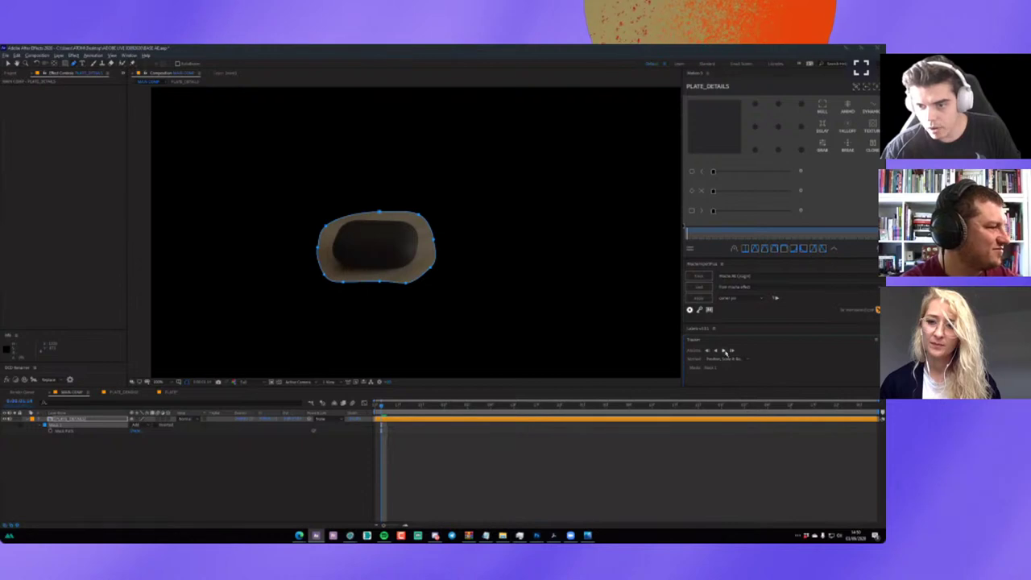
click(724, 351)
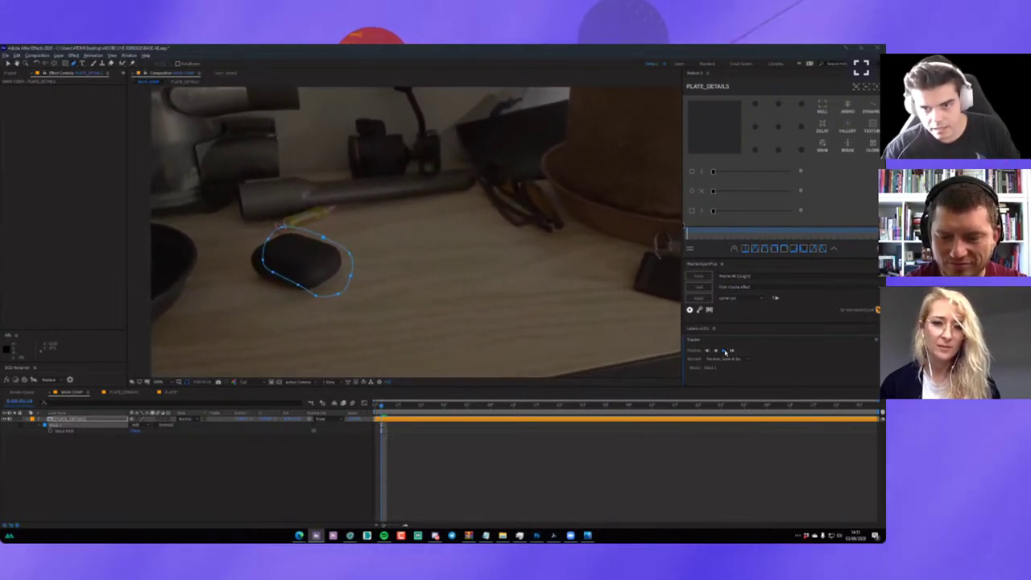
Stop tracking, delete the stray Mask Path keyframes after the playhead, then track the reselected mask again.
click(729, 407)
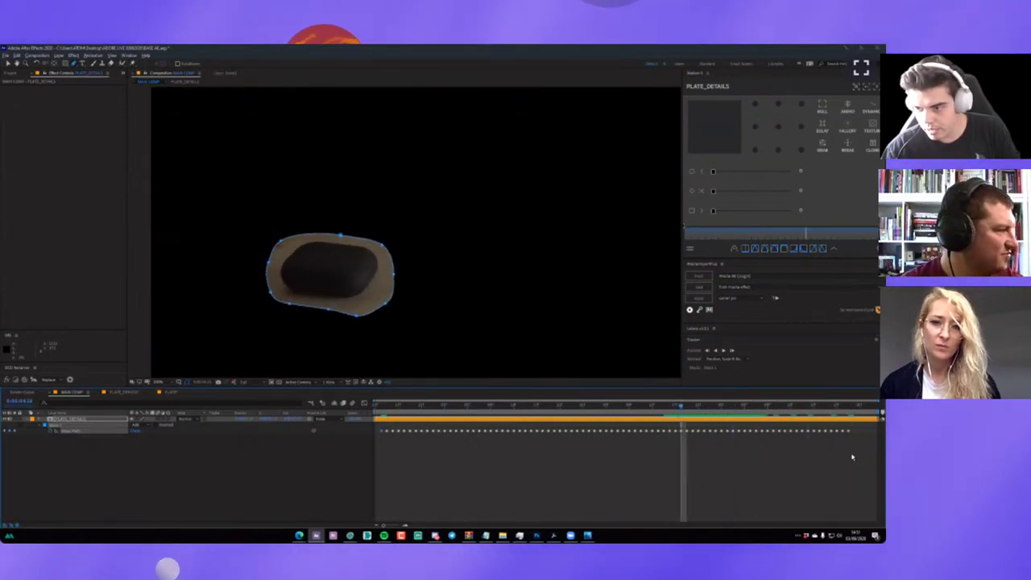
key(u)
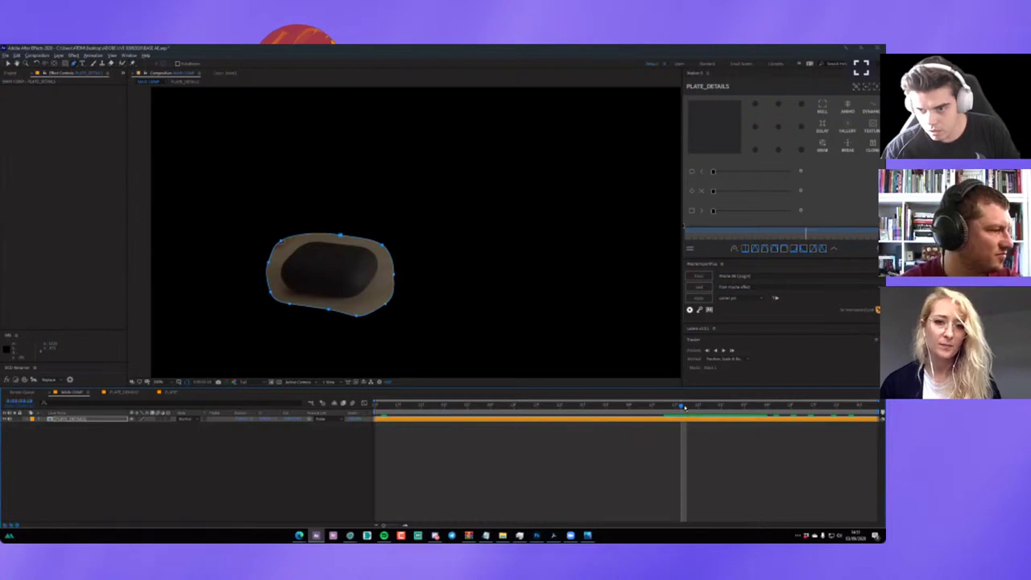
key(u)
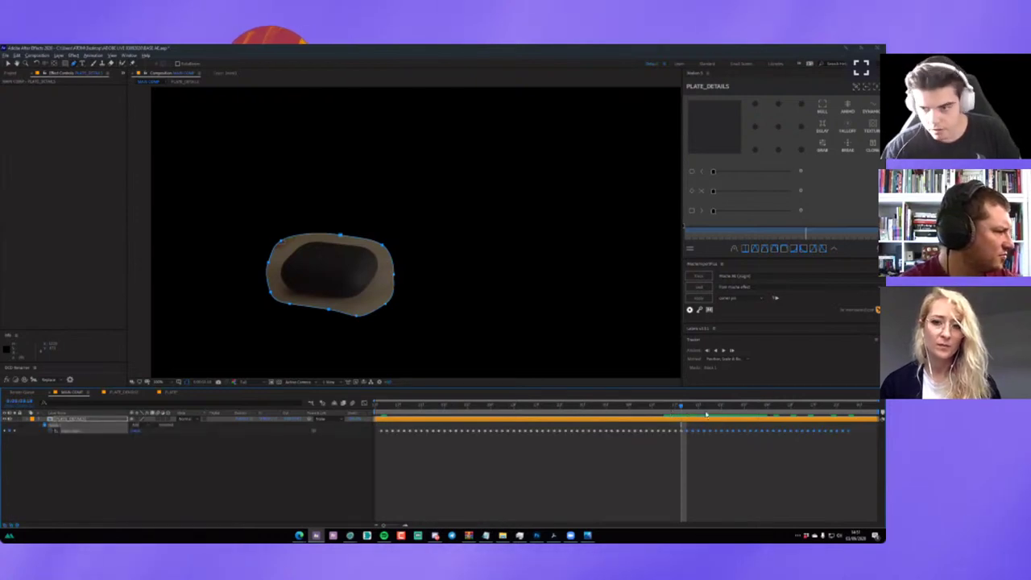
key(Delete)
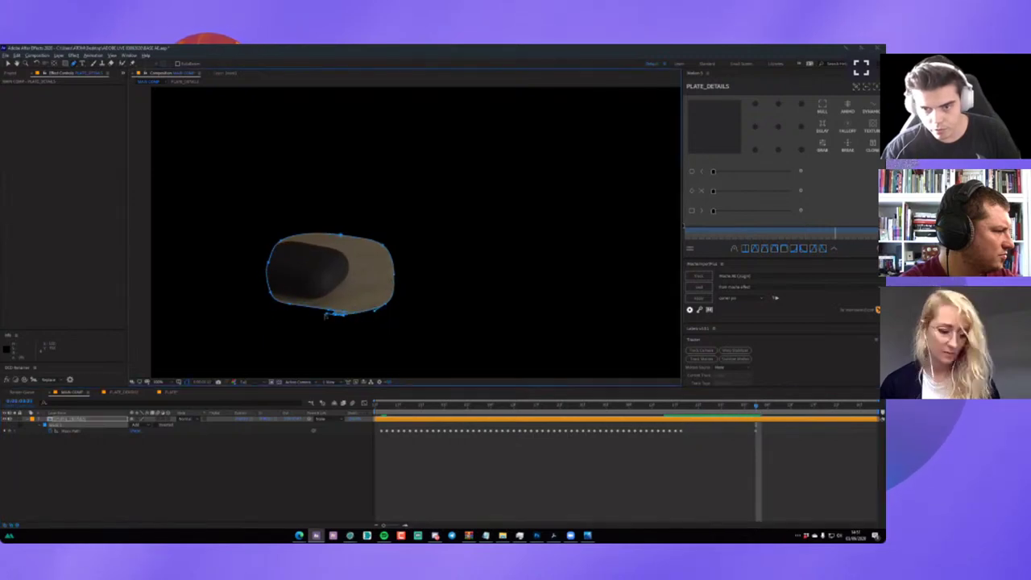
click(72, 425)
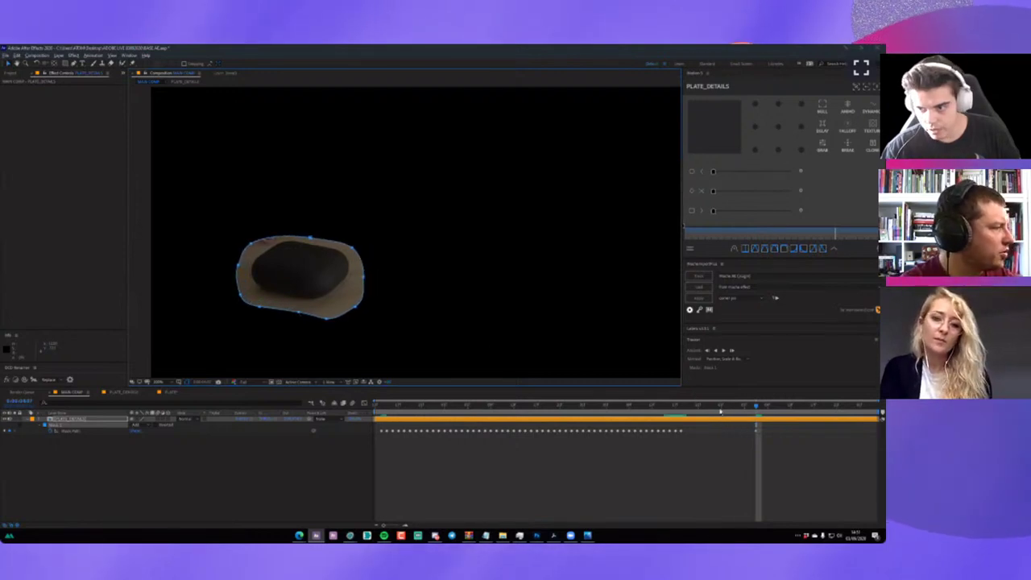
drag(694, 403, 825, 406)
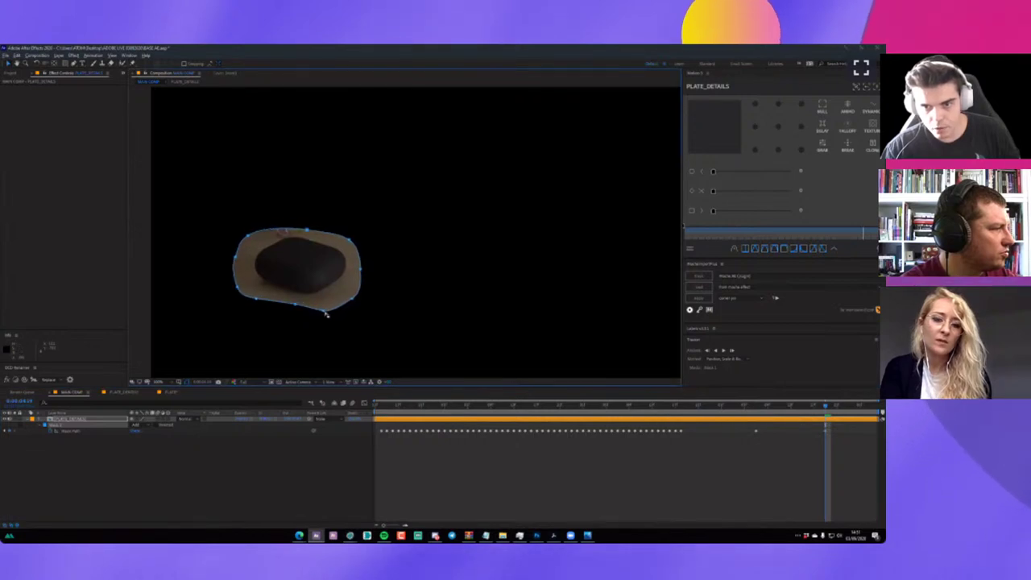
key(space)
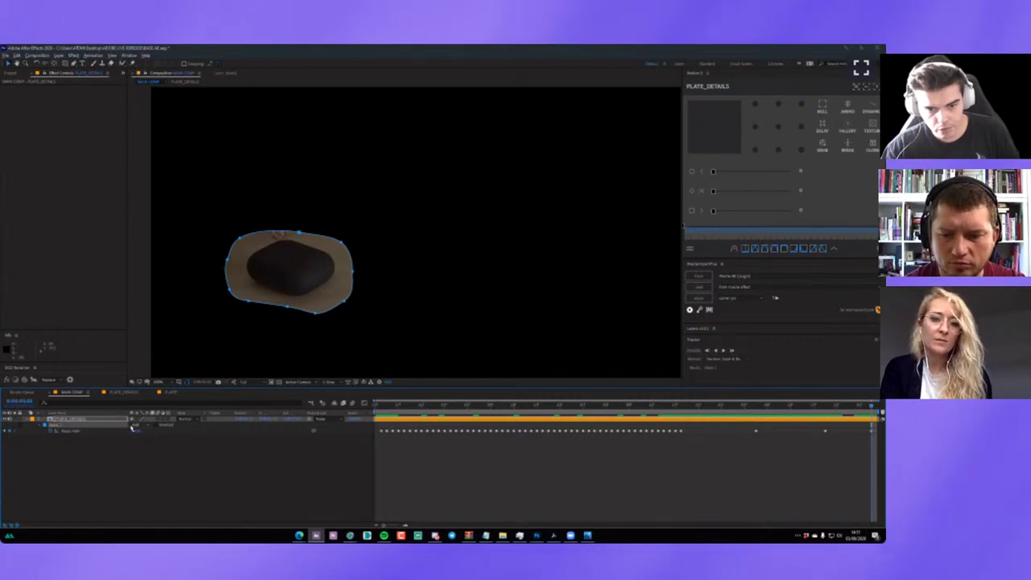
Set the earbud-case mask mode to Subtract and reselect the PLATE_DETAILS layer.
click(146, 447)
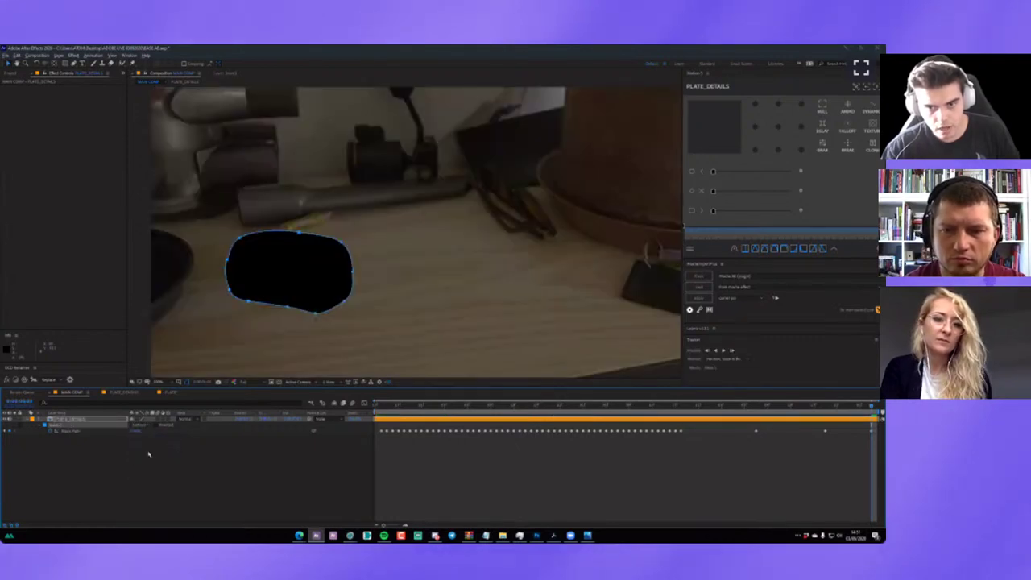
click(148, 458)
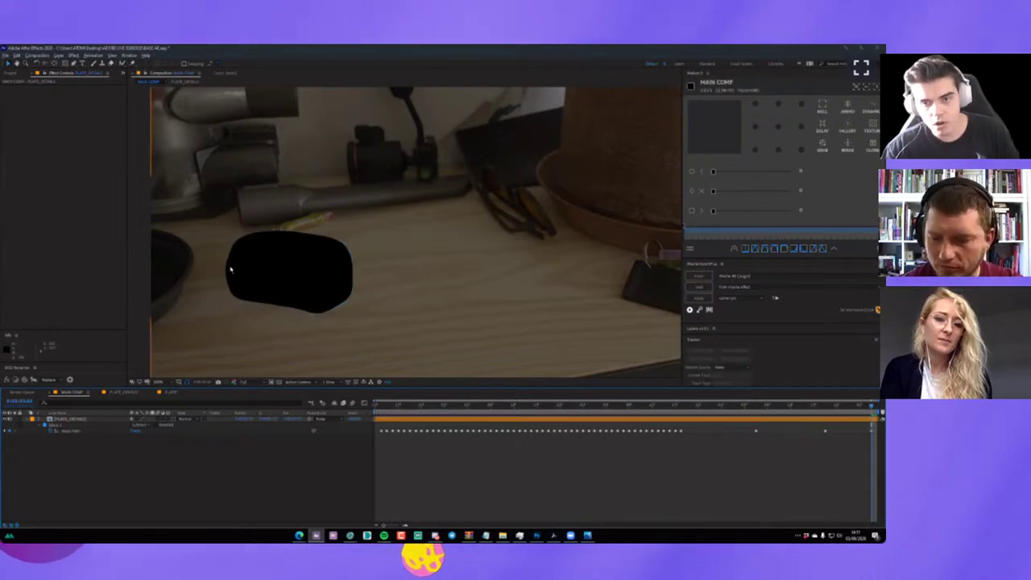
click(82, 416)
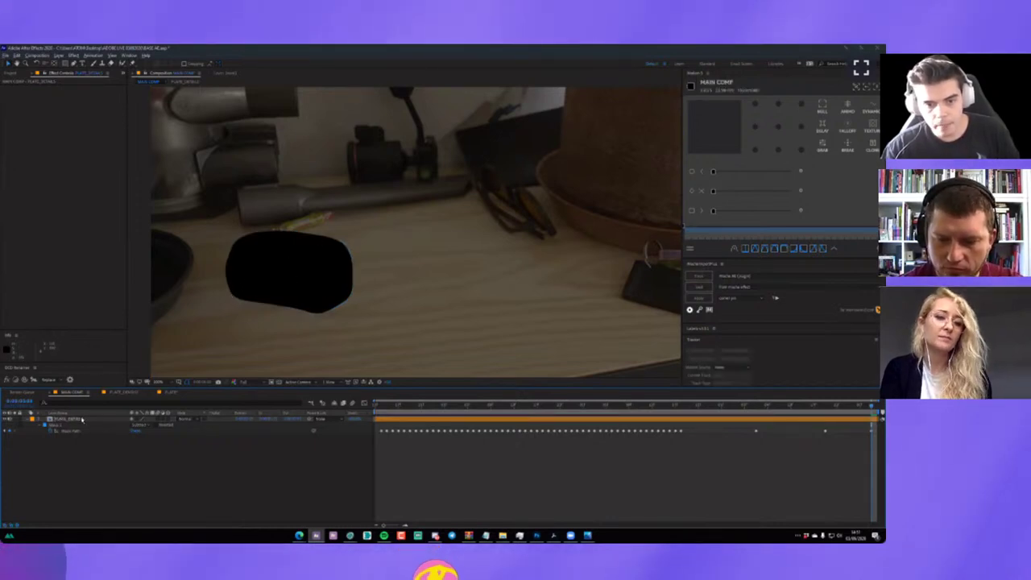
click(82, 417)
click(127, 54)
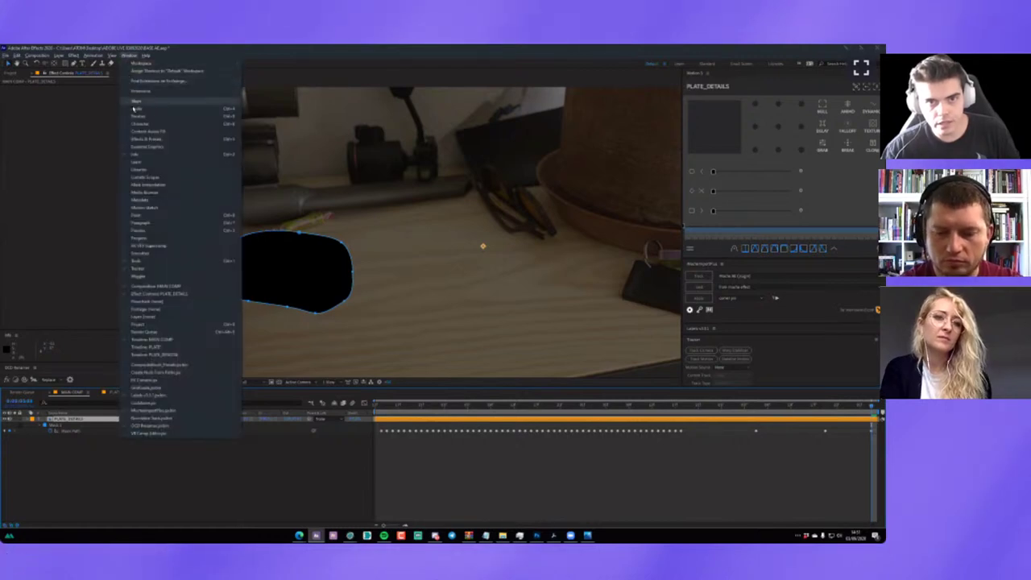
Open Content-Aware Fill as a floating panel positioned over the footage.
click(147, 132)
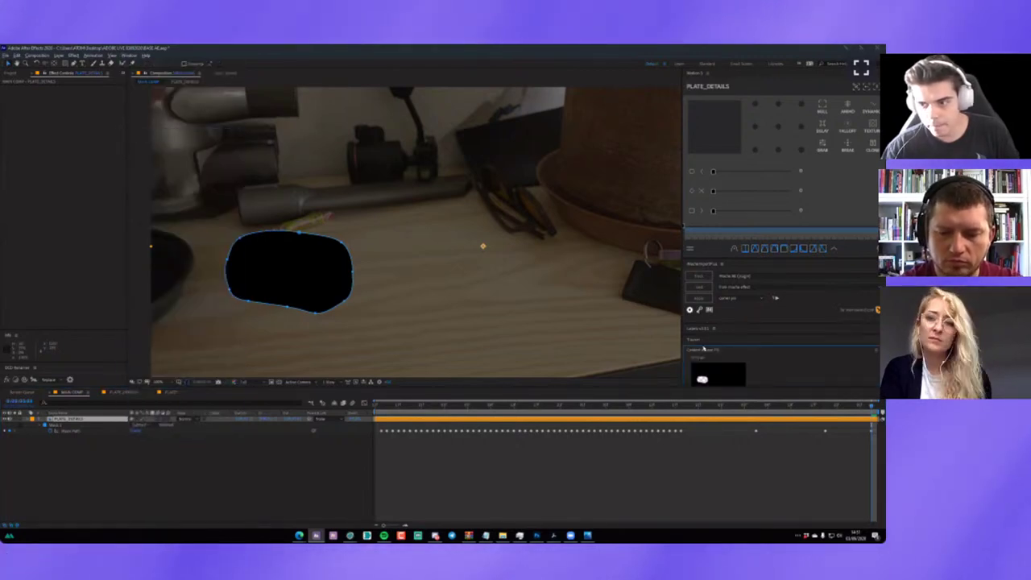
click(877, 353)
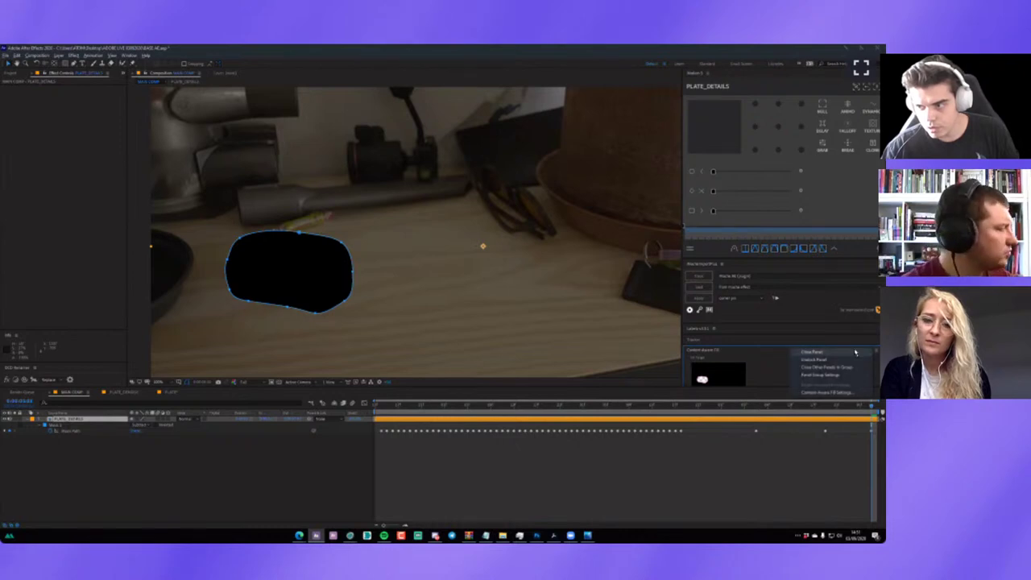
click(846, 358)
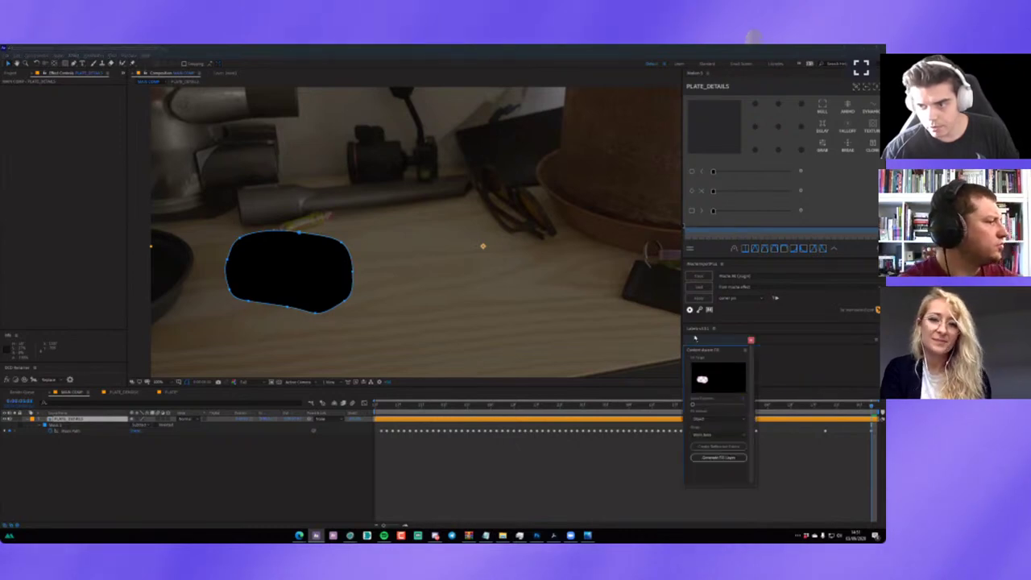
drag(694, 338, 360, 126)
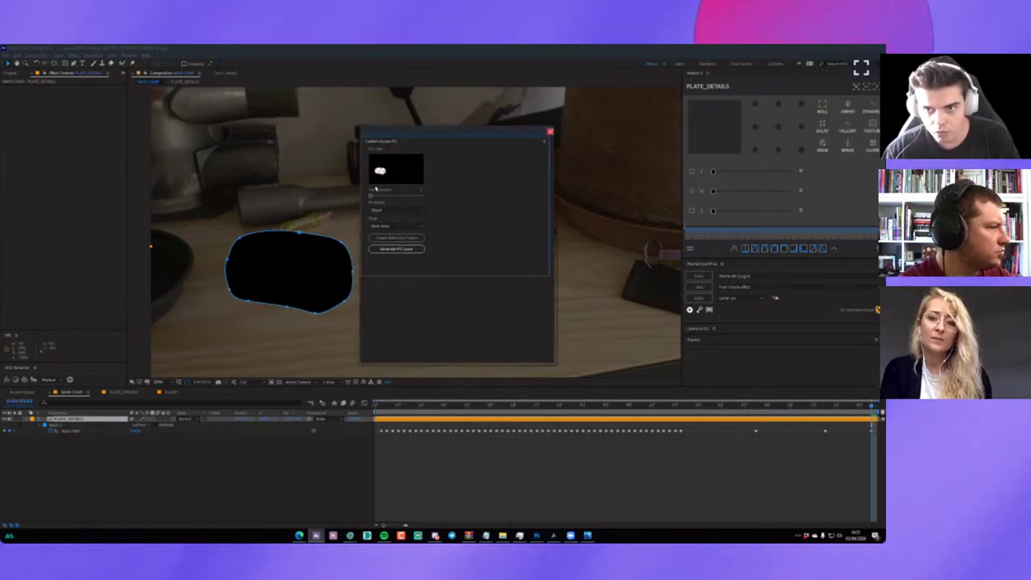
drag(393, 131, 492, 155)
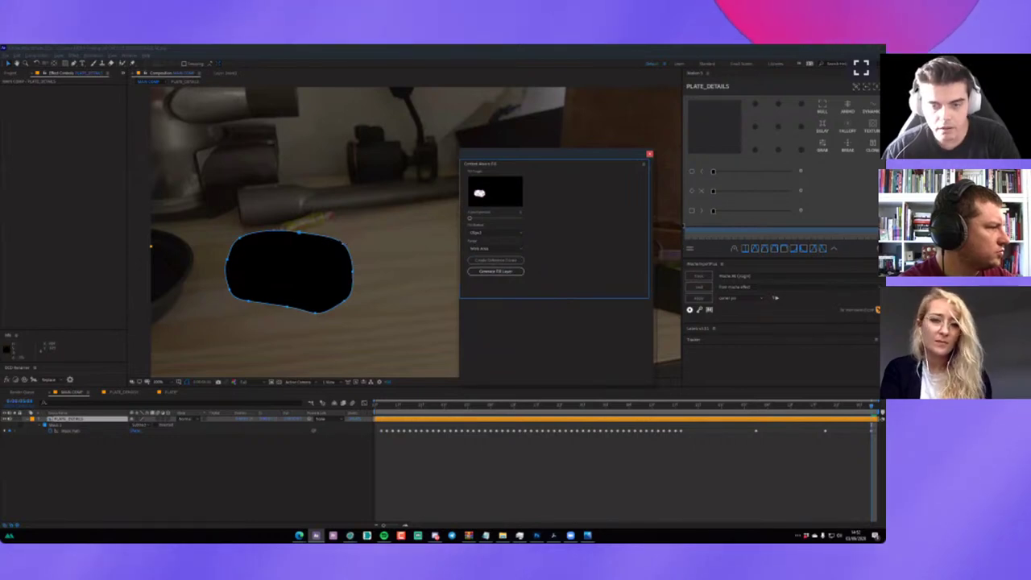
Set the Content-Aware Fill method to Object.
click(484, 233)
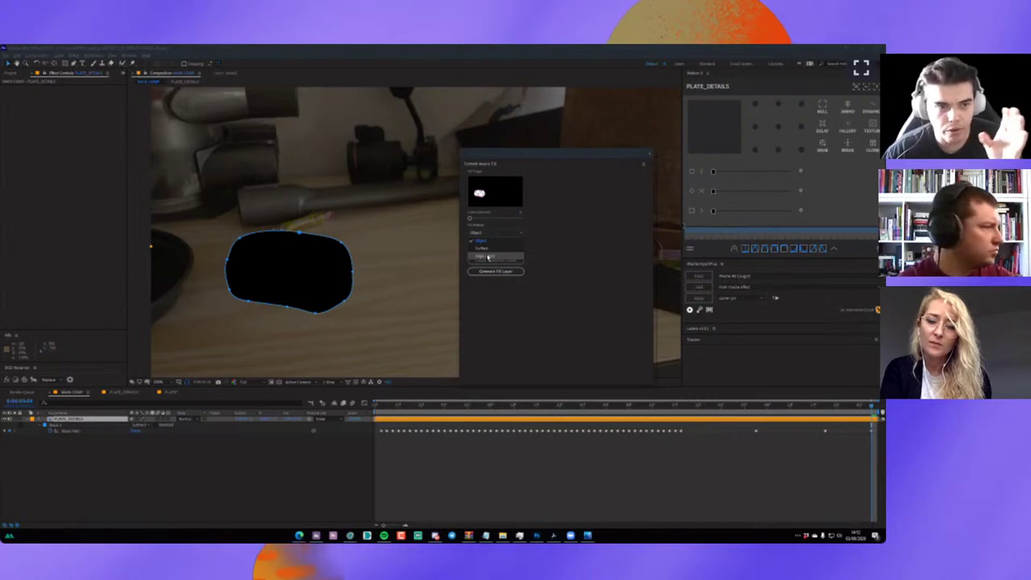
click(488, 256)
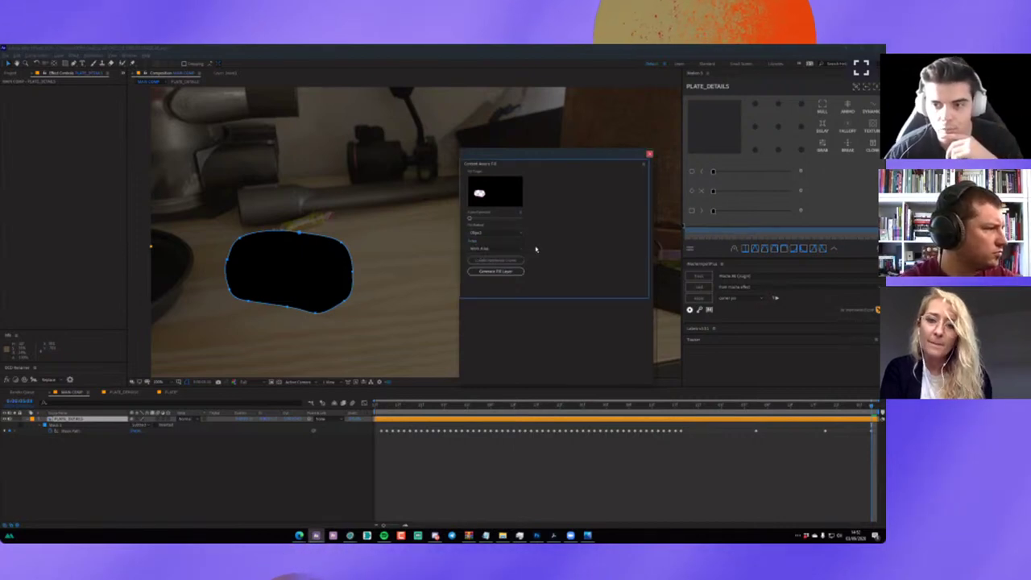
click(501, 248)
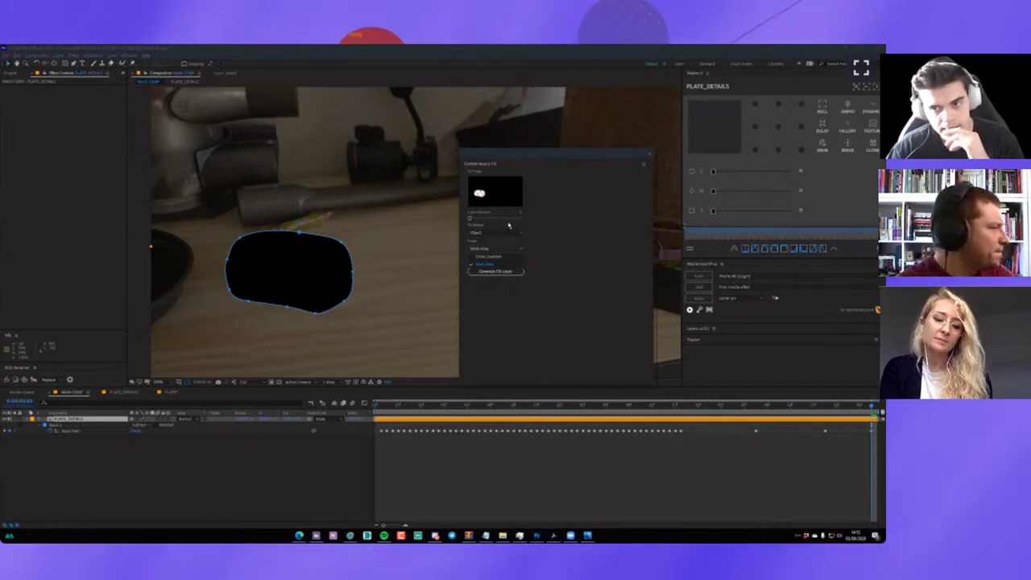
click(519, 231)
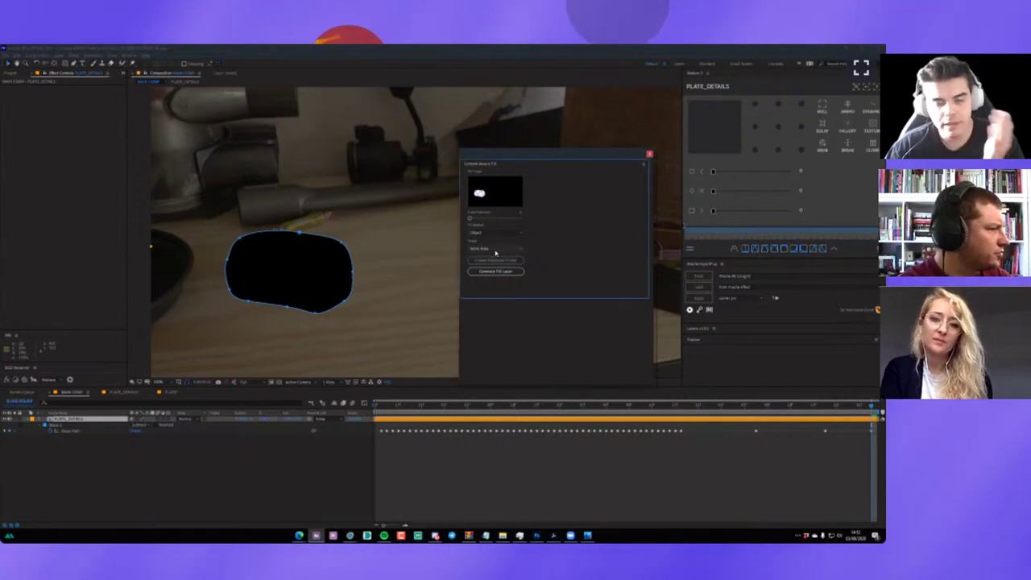
click(500, 249)
Keep Work Area as the fill range, return to the clip start, and generate the fill layer.
click(498, 262)
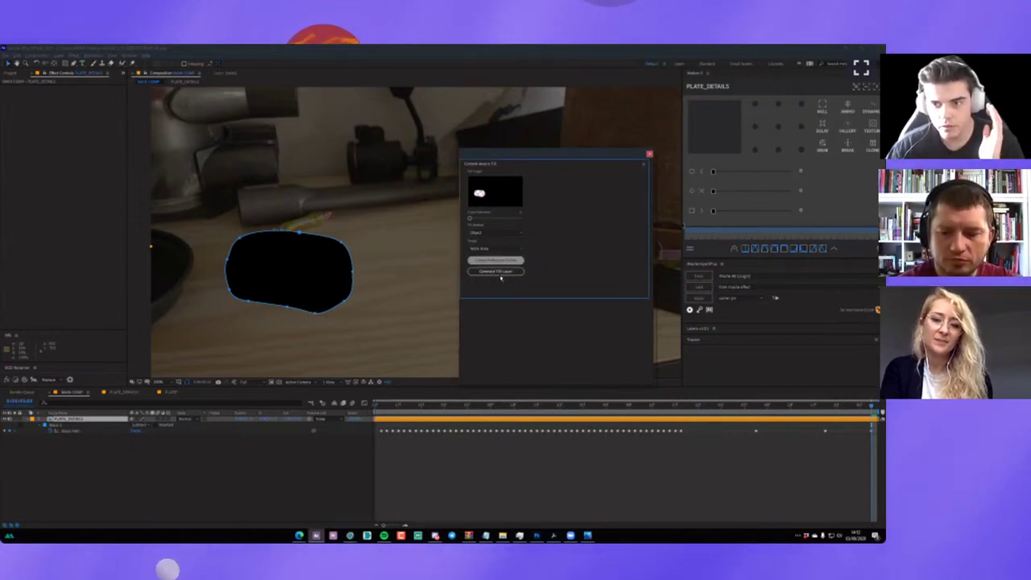
click(504, 272)
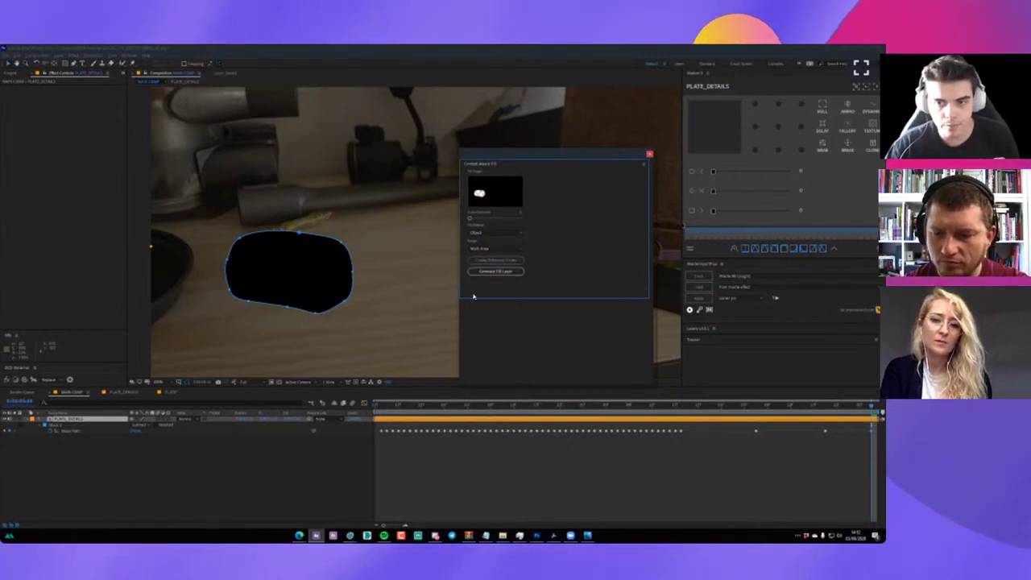
drag(392, 407, 376, 408)
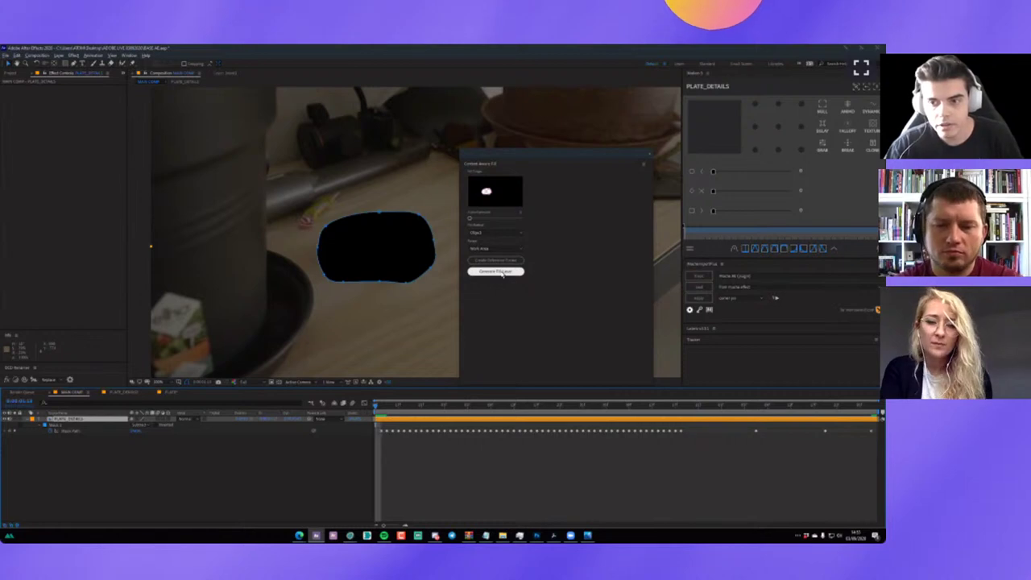
click(503, 272)
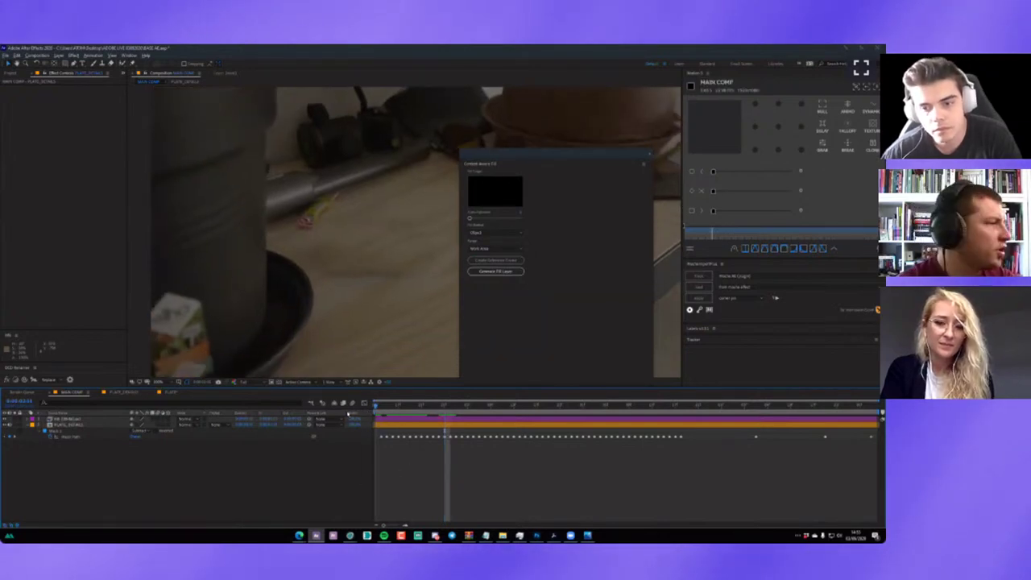
Stop playback, then play the MAIN COMP to preview the filled shot.
key(space)
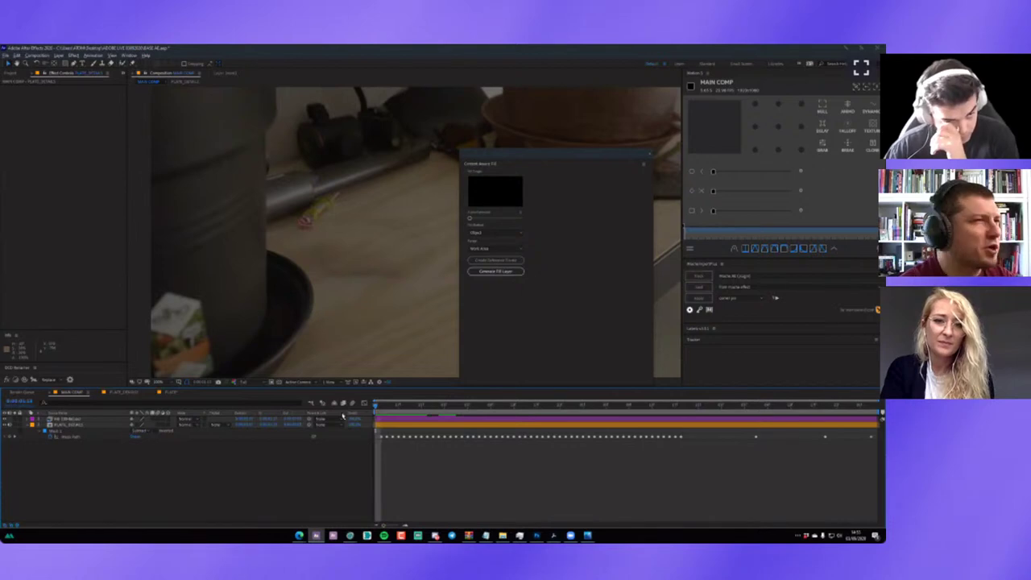
key(space)
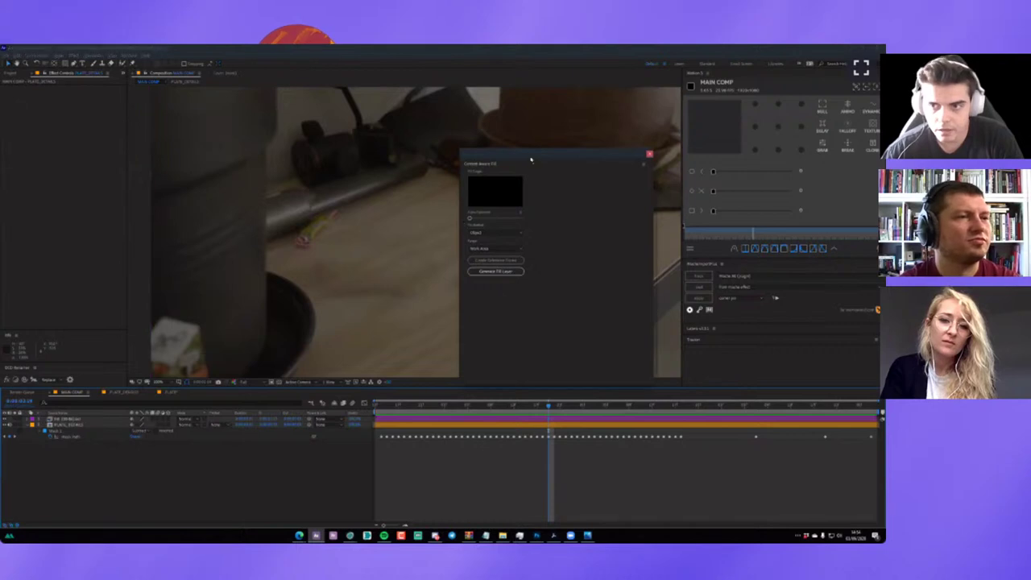
Drag the Content-Aware Fill panel to the right, over the Effects & Presets area.
drag(483, 163, 652, 202)
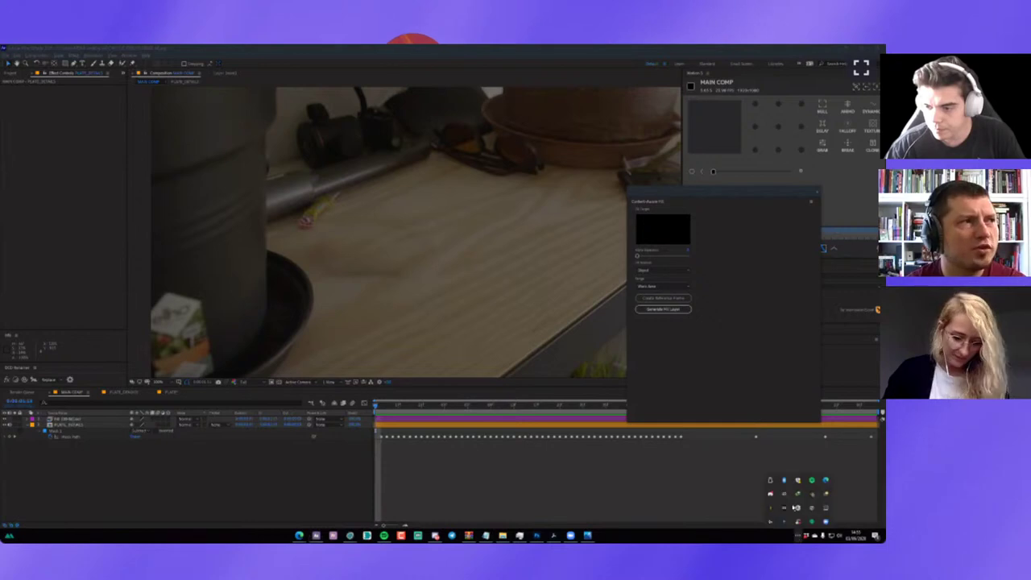
In Creative Cloud, read the After Effects (Beta) release notes and browse the Beta applications list.
click(795, 507)
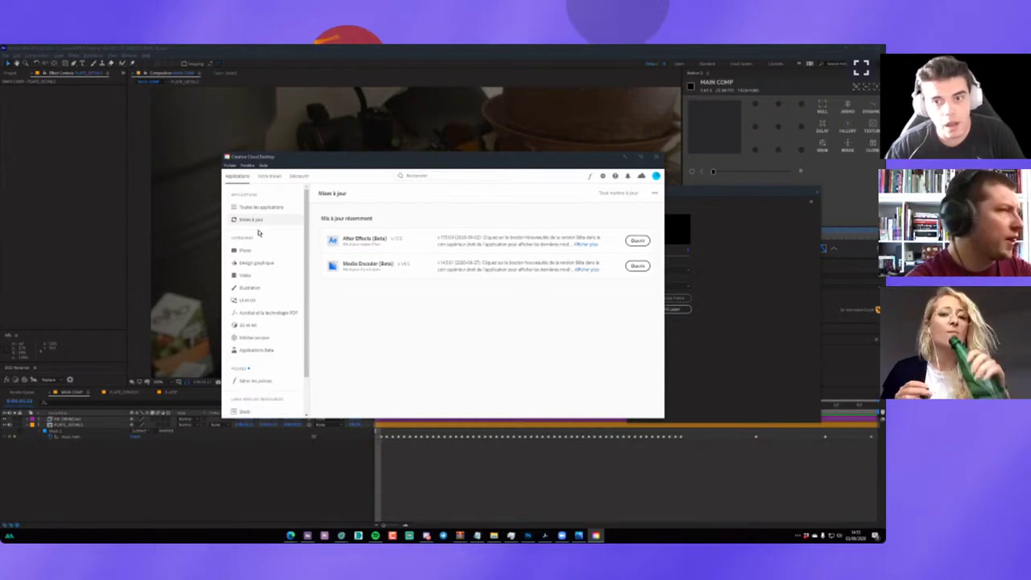
click(587, 244)
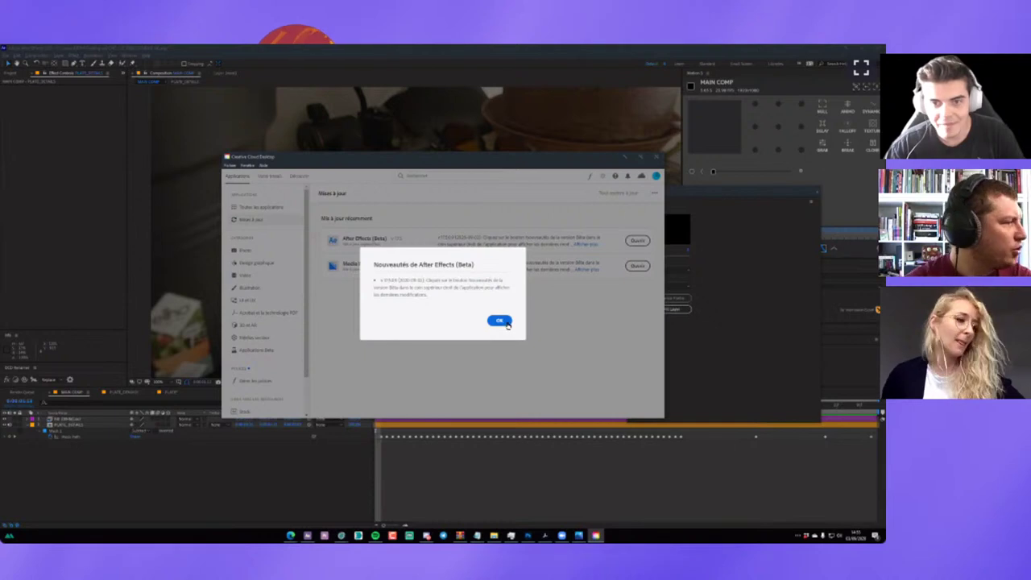
click(500, 321)
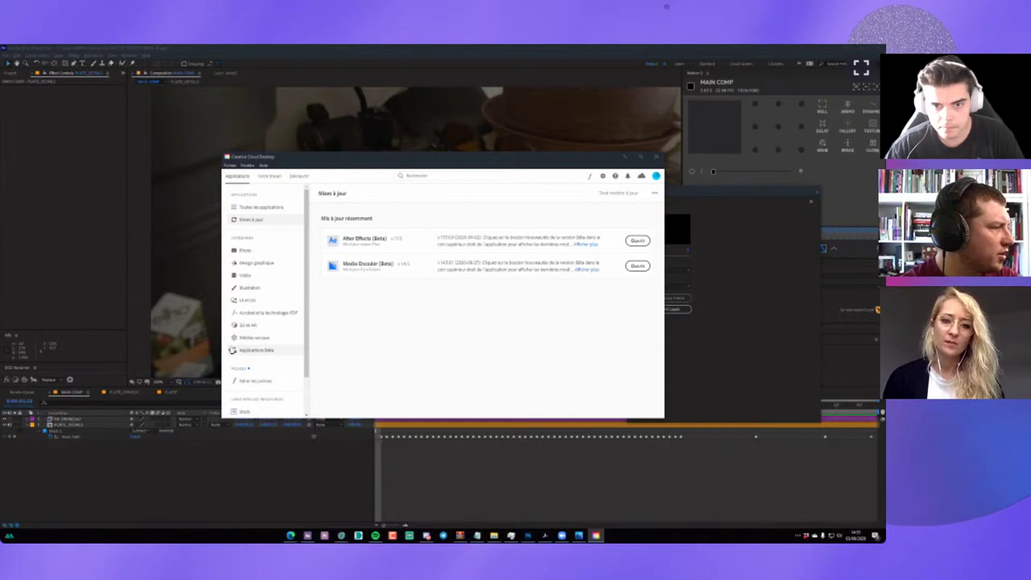
click(256, 351)
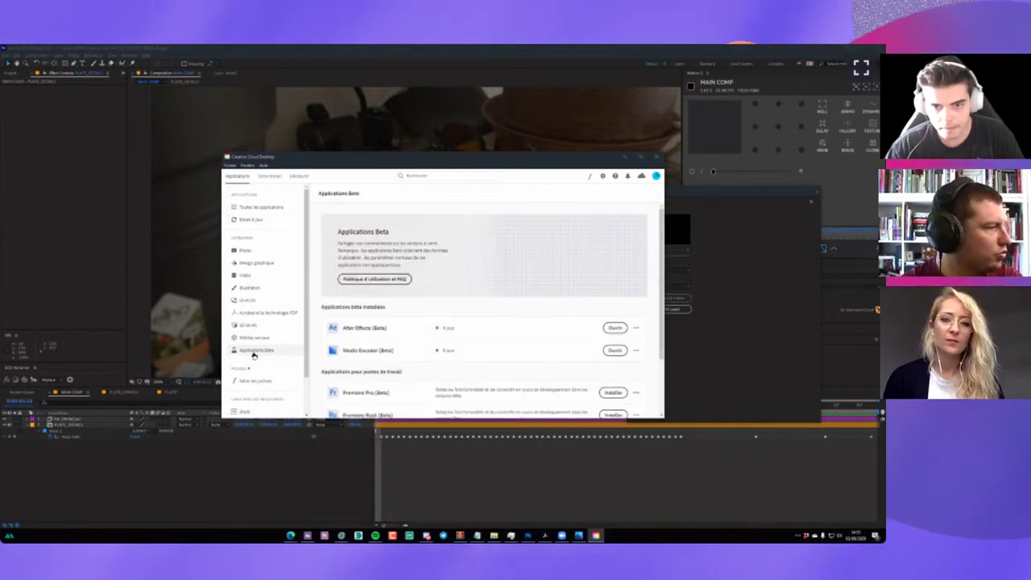
scroll(367, 344, down, 2)
scroll(367, 344, down, 1)
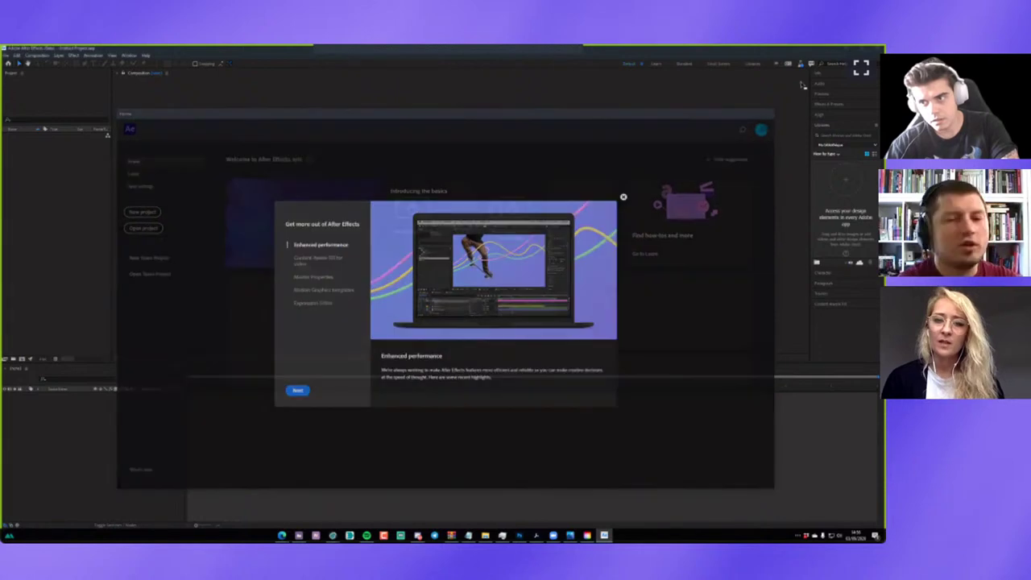
Close the Home screen and open the What's new in Beta notes.
click(774, 114)
click(801, 64)
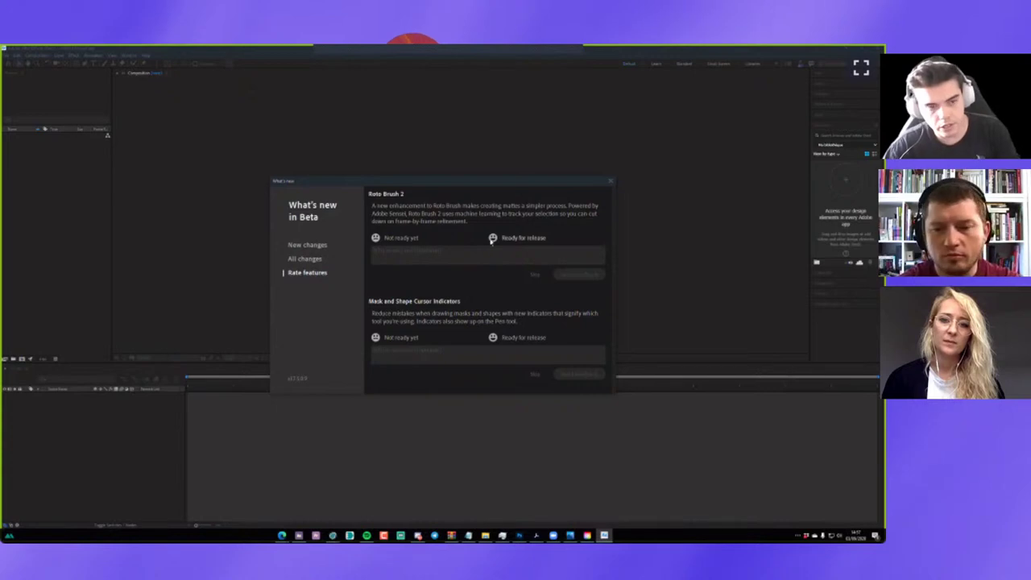
Switch What's new in Beta to All changes, scroll through the full list, and close it.
click(304, 245)
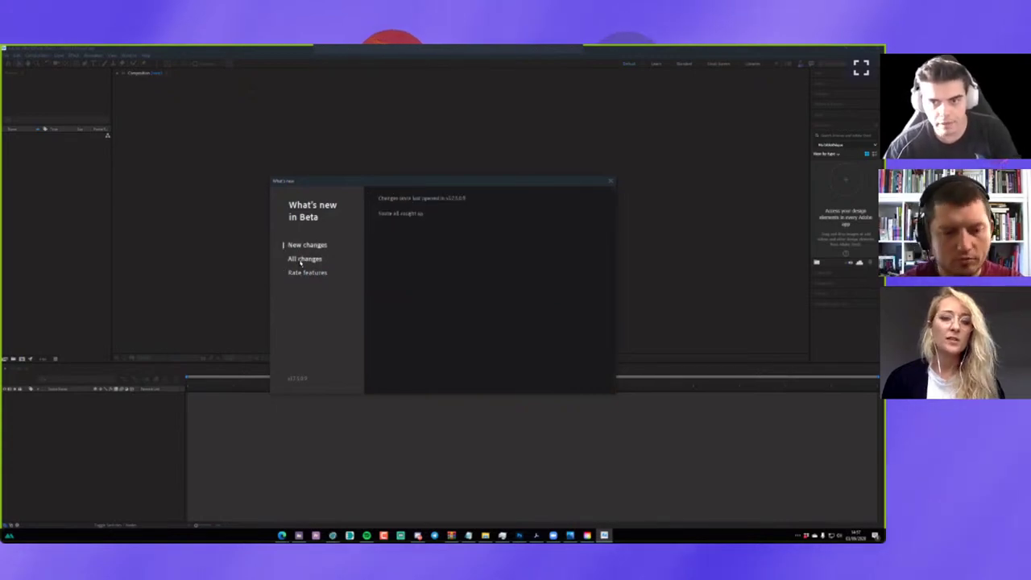
click(305, 259)
scroll(483, 241, down, 2)
scroll(536, 228, up, 2)
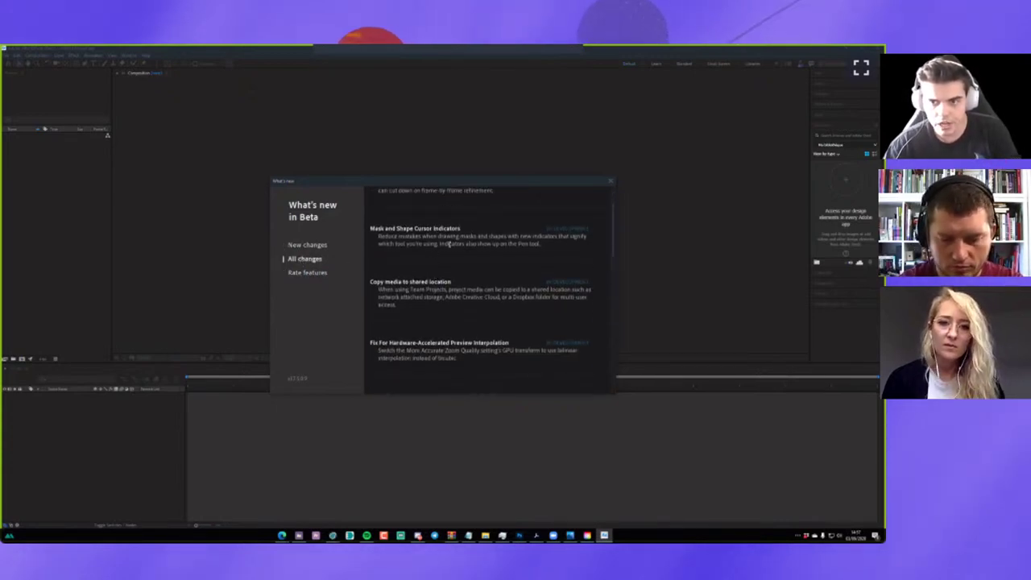
scroll(391, 213, down, 1)
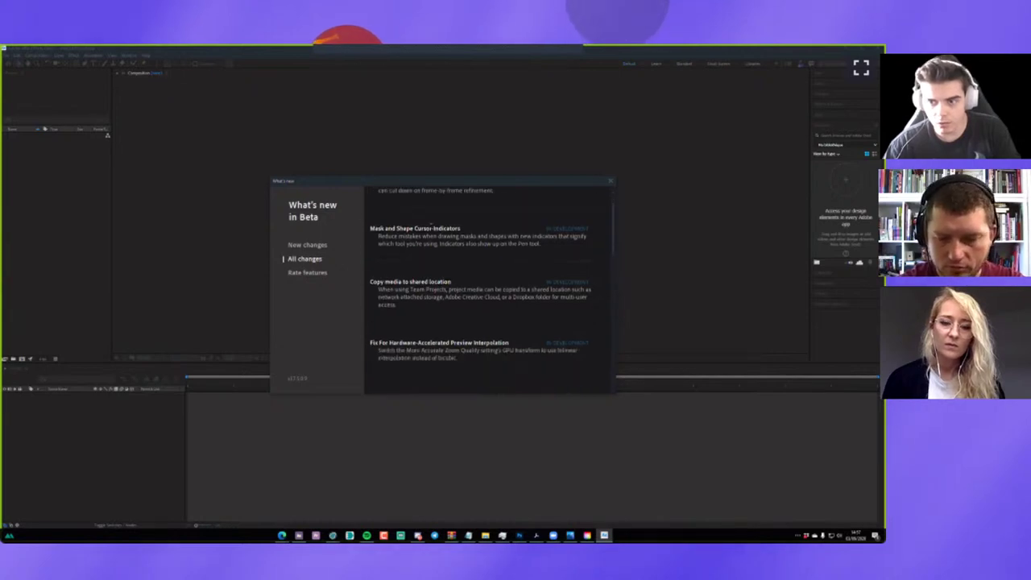
scroll(393, 242, up, 1)
scroll(401, 322, down, 1)
scroll(401, 322, down, 1)
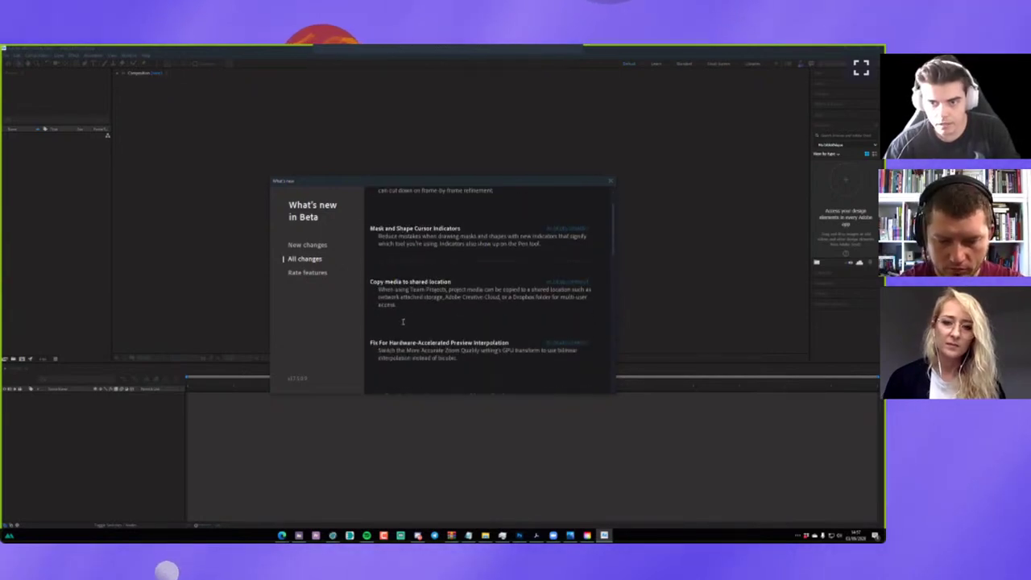
scroll(401, 326, down, 1)
scroll(402, 330, down, 1)
scroll(401, 334, down, 1)
scroll(401, 334, down, 1)
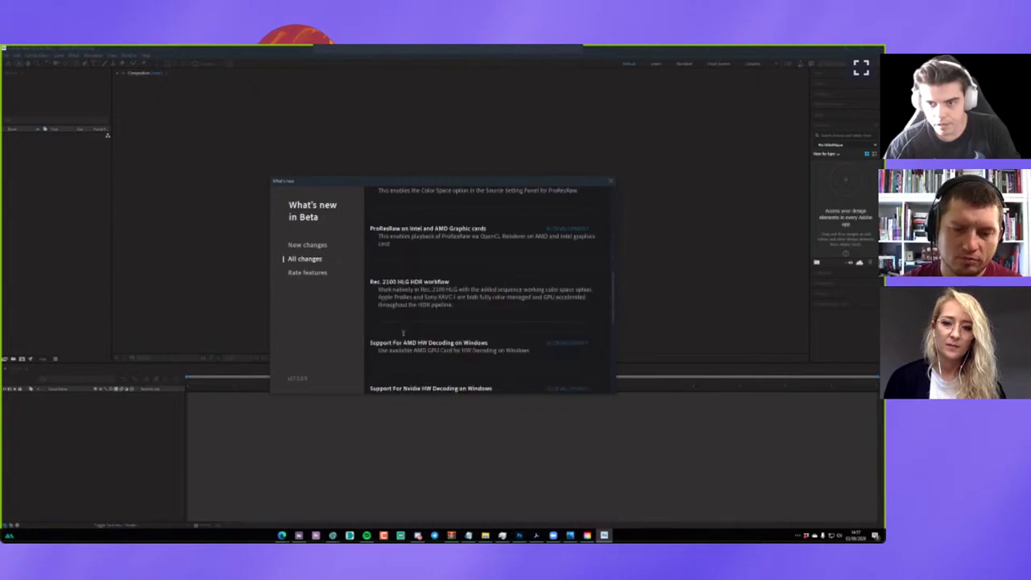
scroll(403, 332, down, 2)
scroll(404, 328, down, 2)
scroll(382, 301, up, 1)
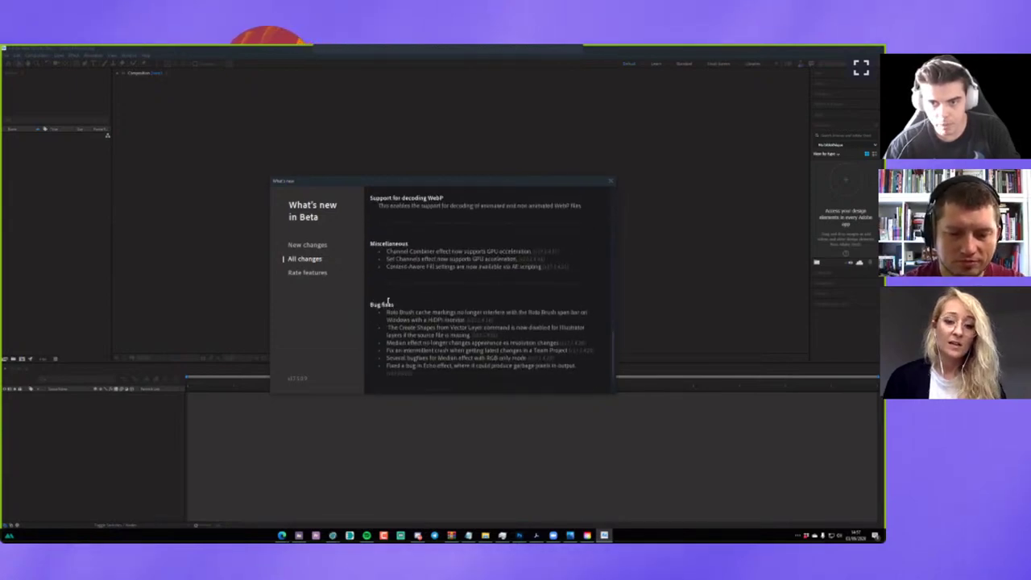
scroll(402, 290, down, 1)
scroll(444, 265, up, 2)
scroll(431, 344, up, 2)
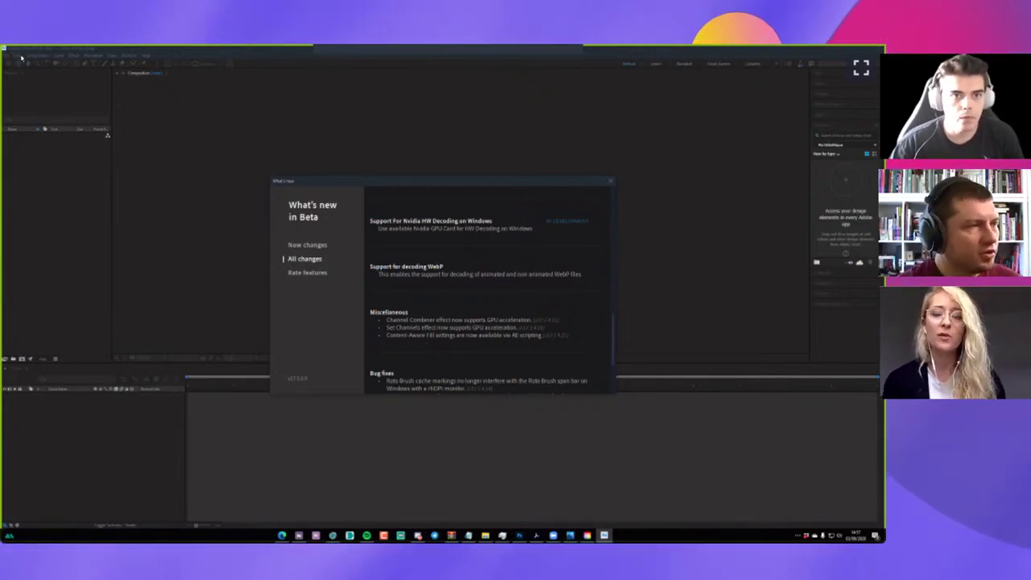
scroll(386, 298, up, 2)
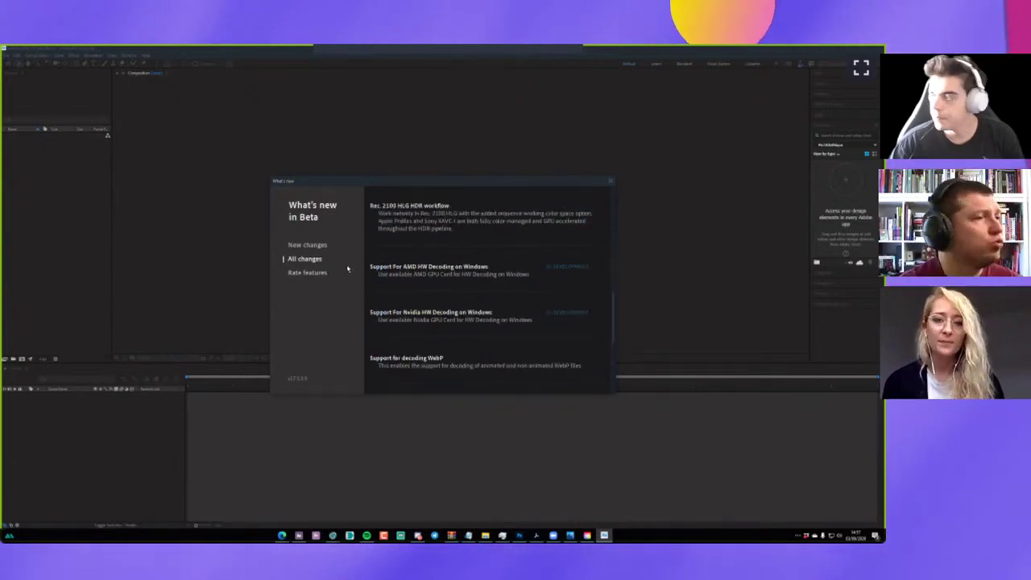
scroll(427, 275, up, 2)
scroll(418, 274, up, 3)
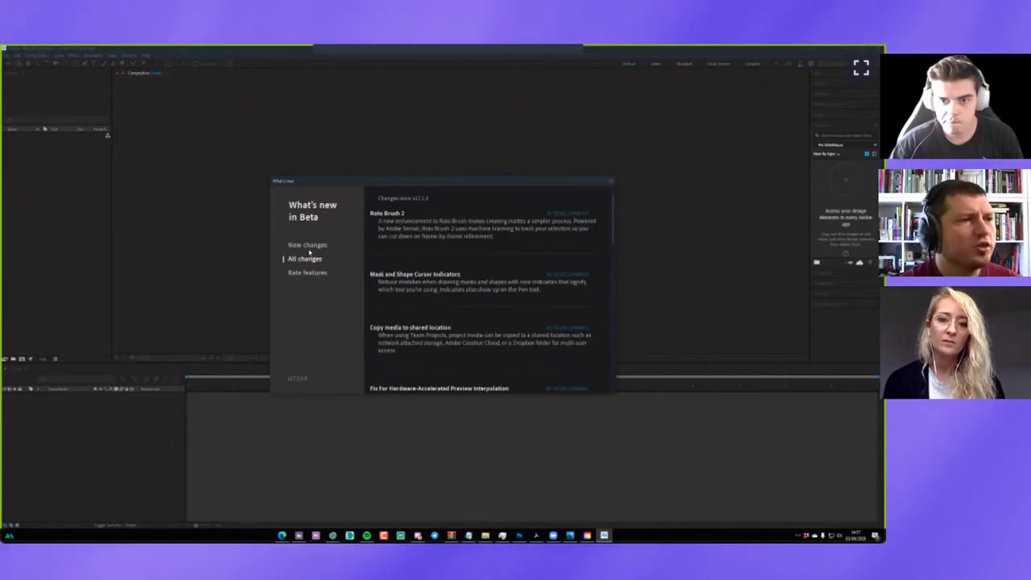
scroll(446, 279, down, 5)
scroll(446, 280, down, 5)
scroll(446, 279, down, 5)
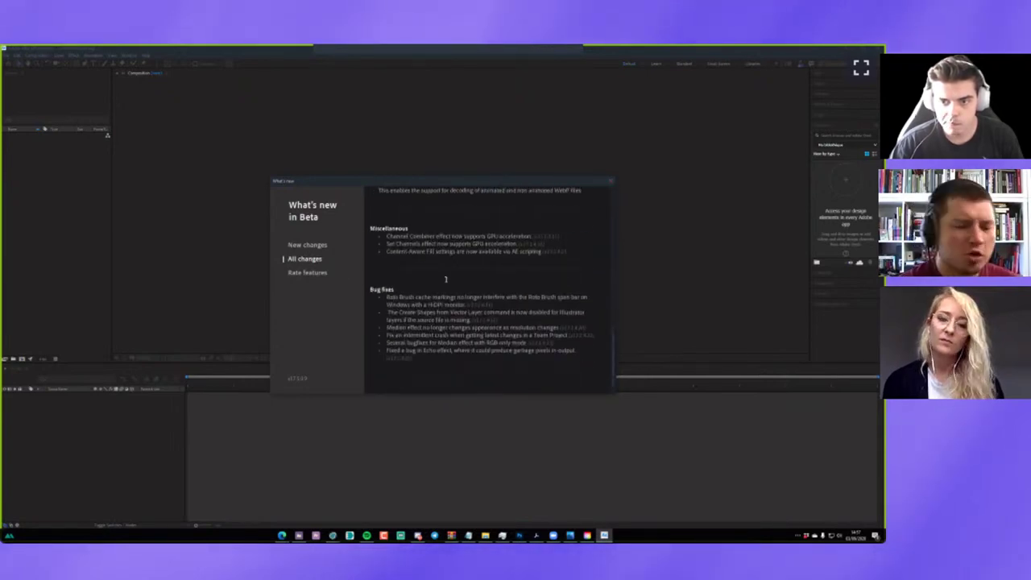
scroll(446, 279, down, 5)
scroll(446, 280, up, 5)
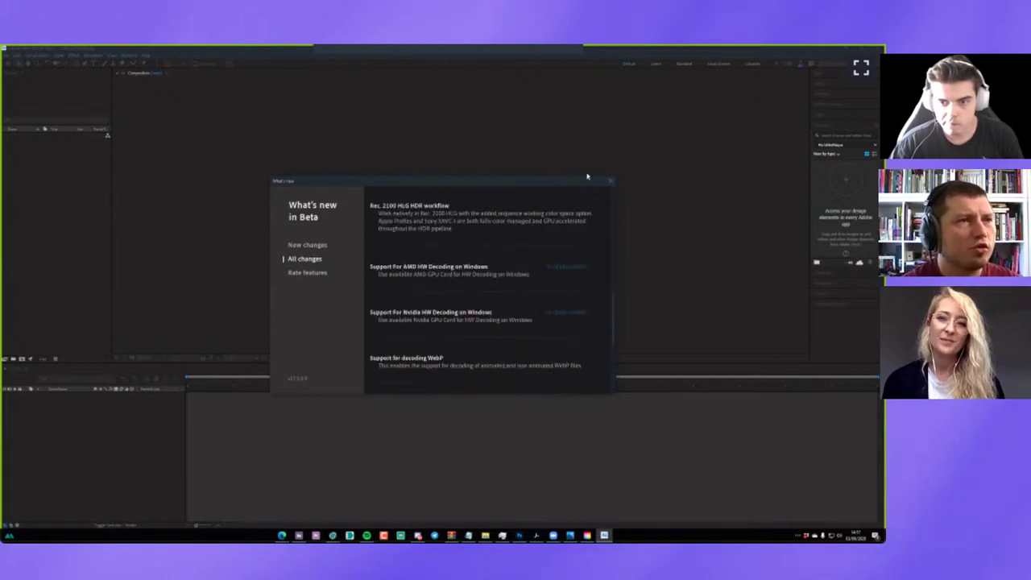
click(611, 182)
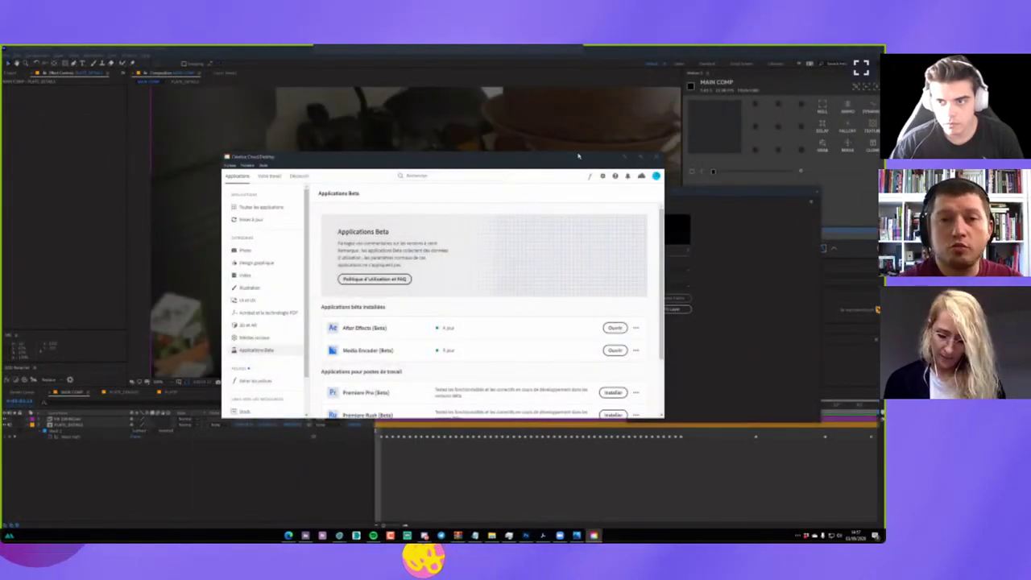
Dismiss the After Effects (Beta) error, then play the filled desk comp in After Effects 2020 and scrub later.
drag(577, 155, 609, 139)
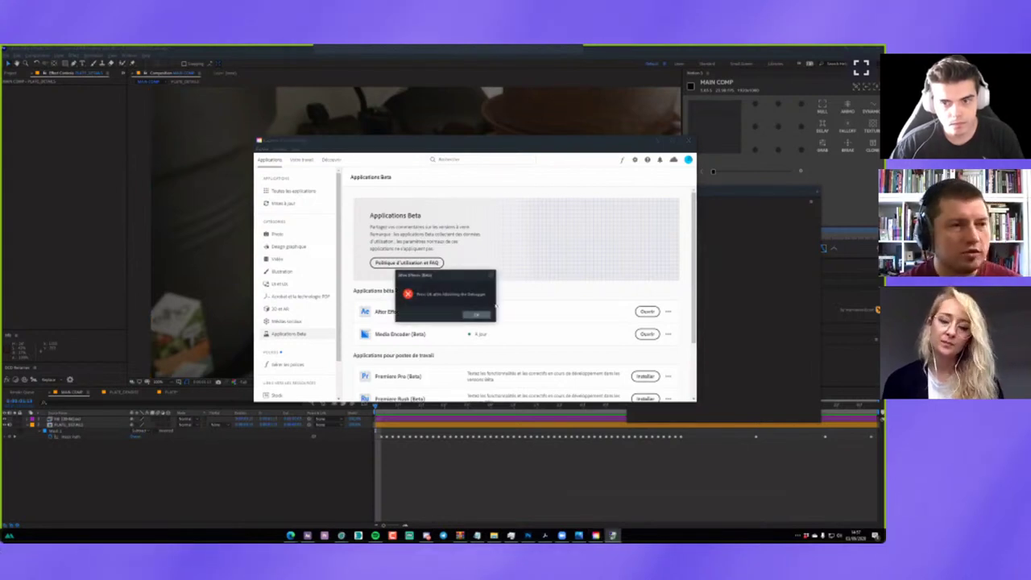
click(475, 315)
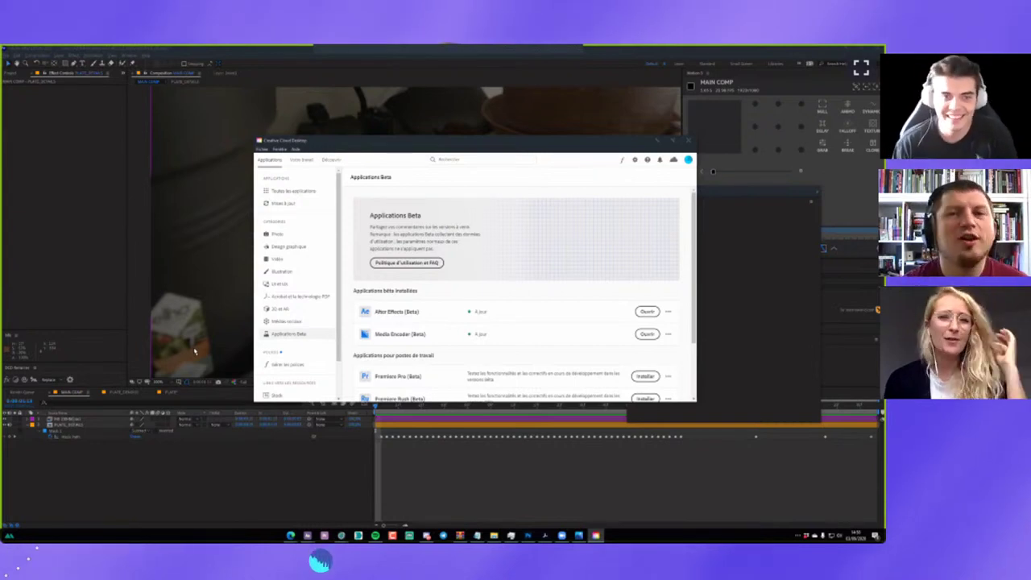
click(246, 483)
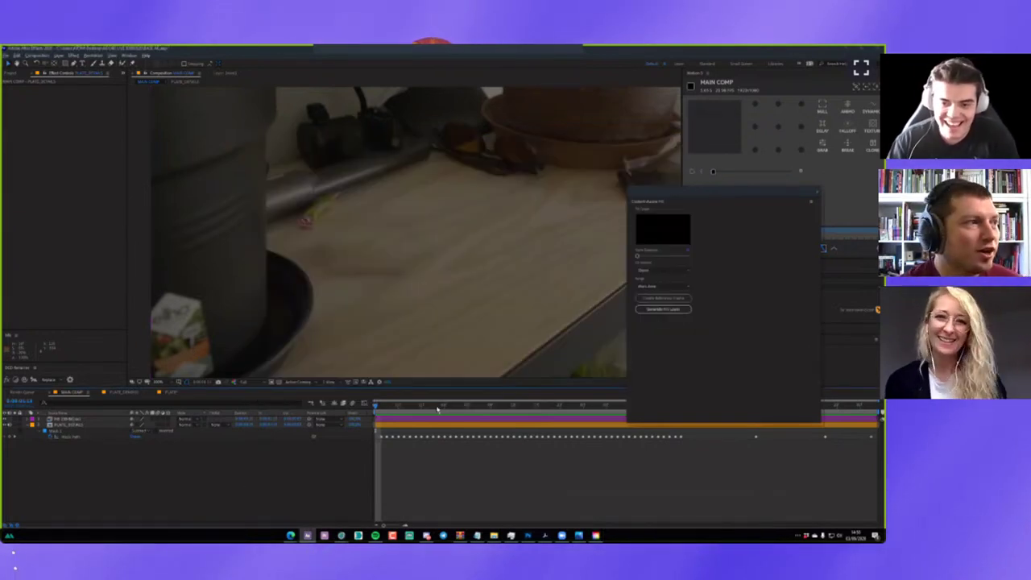
key(space)
drag(631, 422, 805, 441)
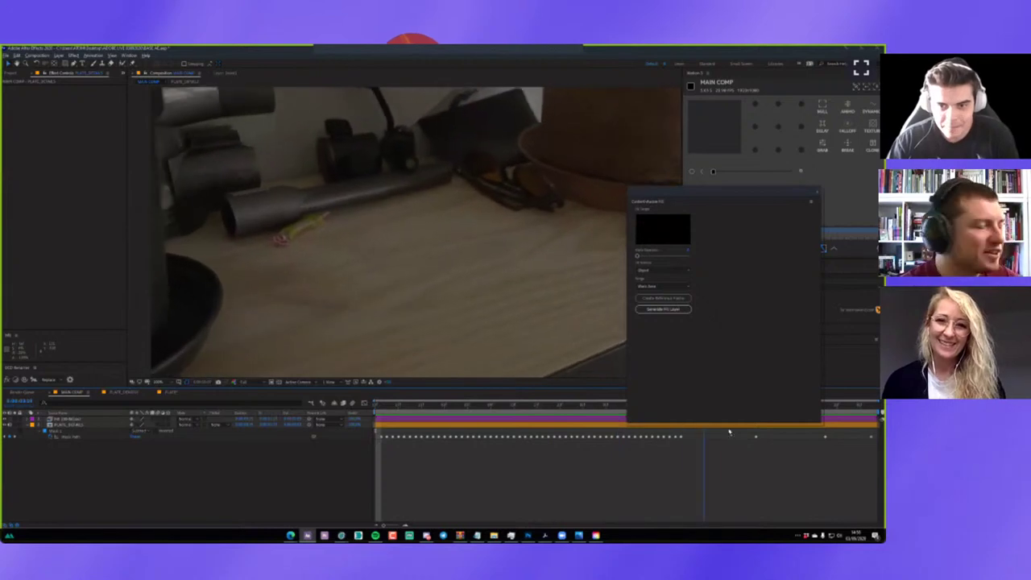